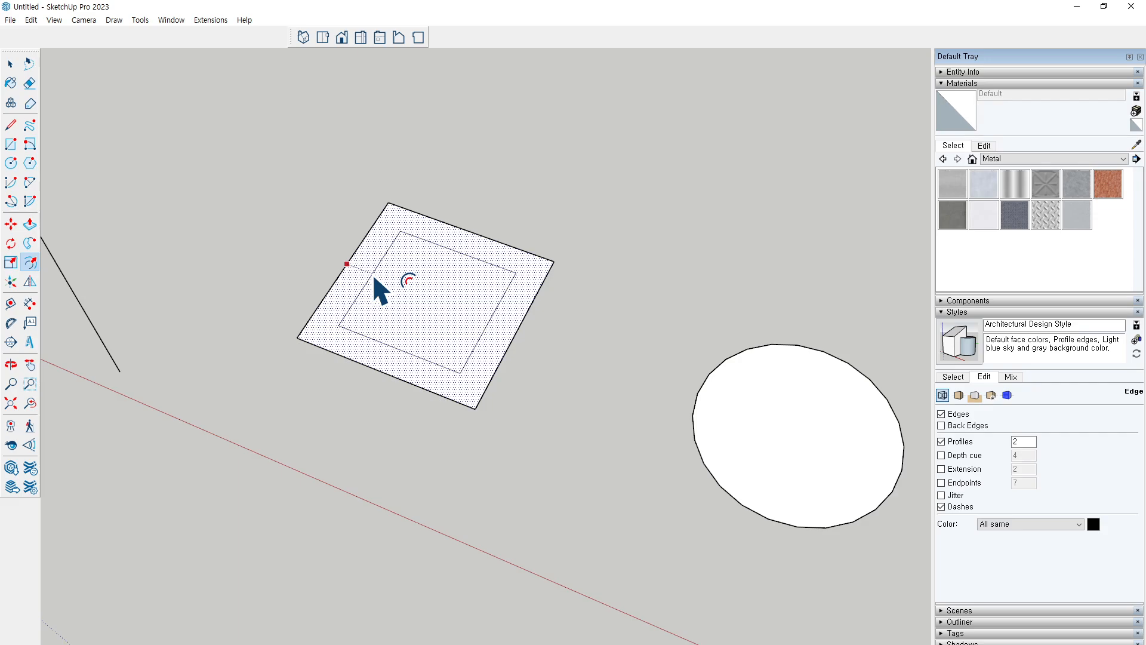
Finish the inward offset of the square's outline and offset the circle's outline inward
key("Return")
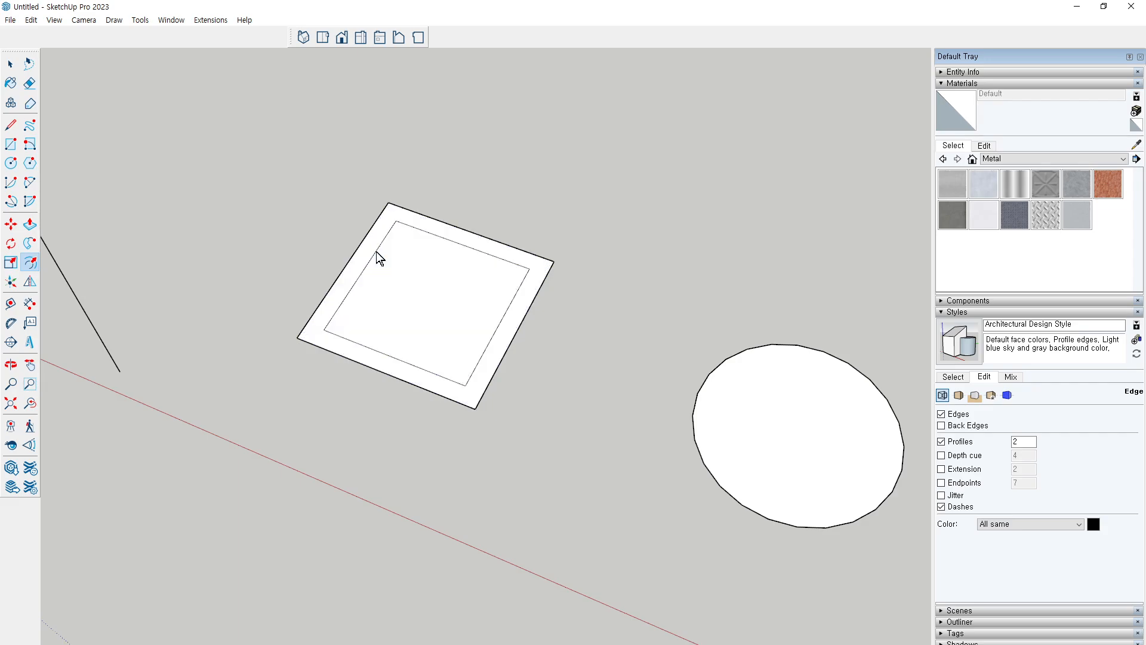
middle_click_drag(783, 389, 500, 299, "shift")
left_click(516, 281)
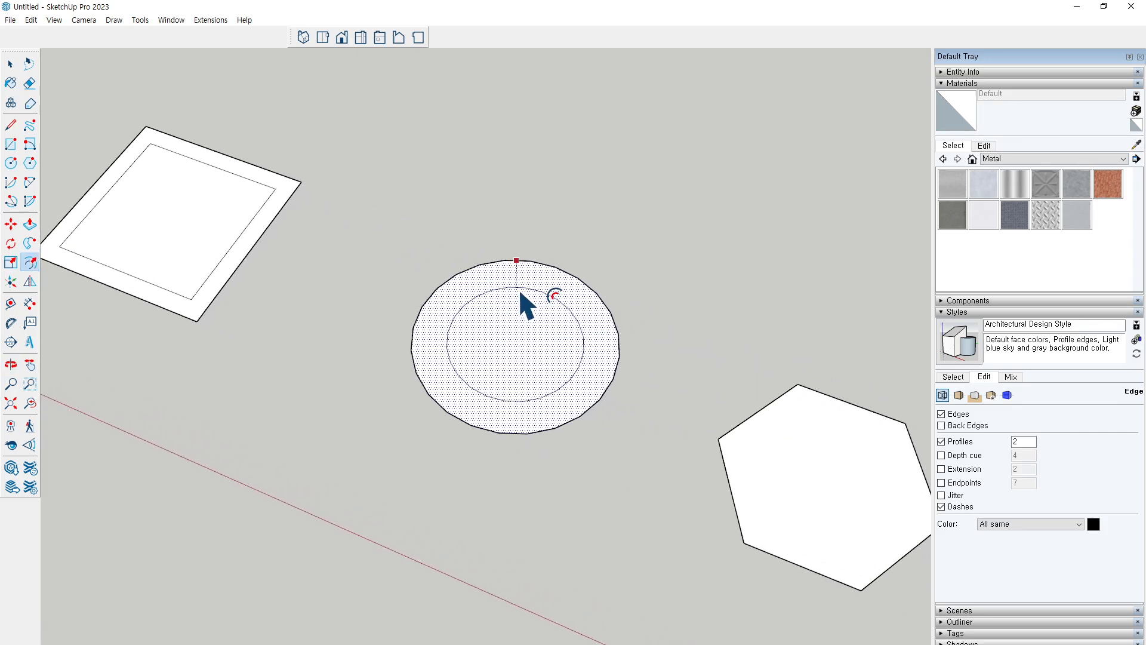
left_click(526, 302)
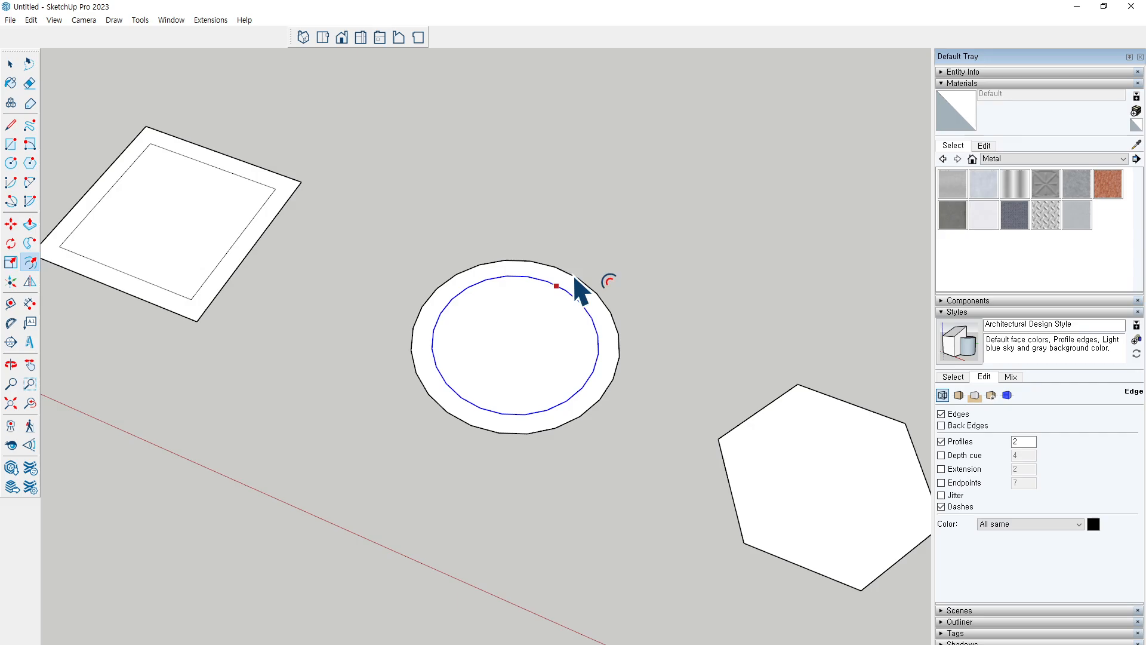
Offset the hexagon's outline inward to create a smaller concentric hexagon inside it
middle_click_drag(717, 436, 472, 372, "shift")
left_click(544, 382)
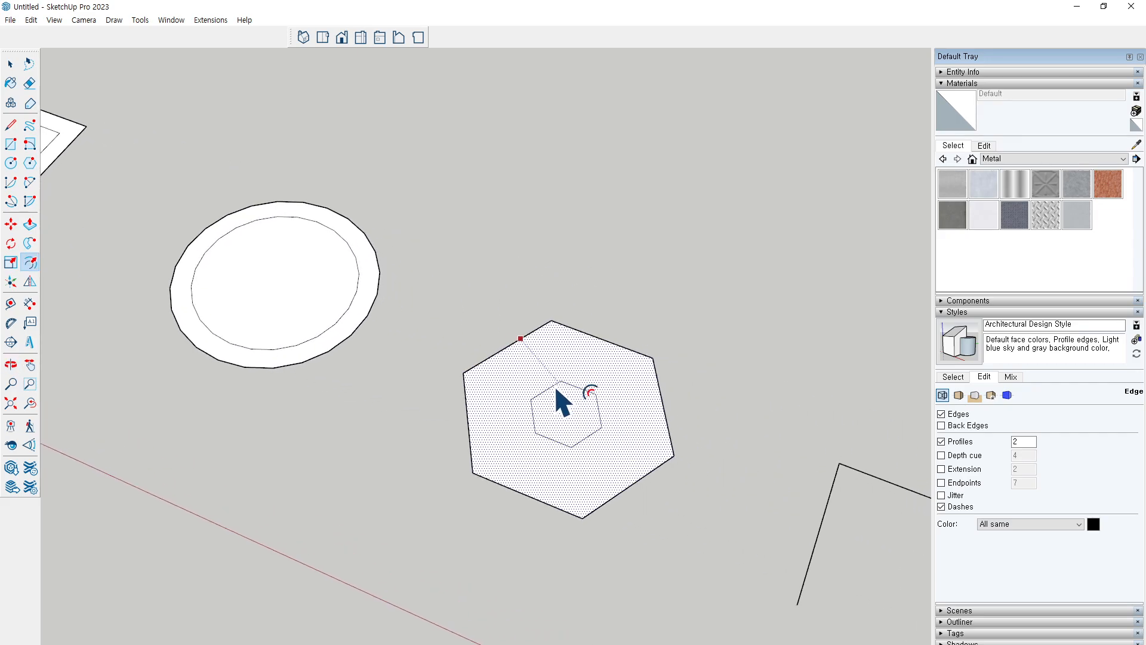
left_click(538, 364)
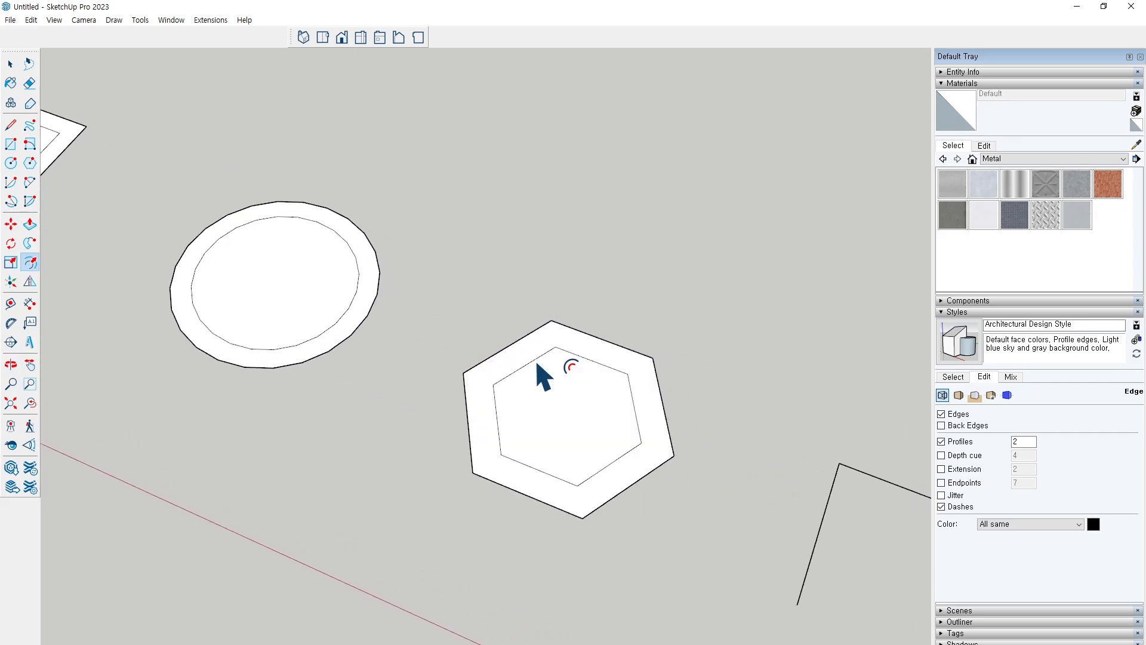
key("shift+z")
Undo the inward offsets on the hexagon, circle and square
middle_click_drag(770, 467, 470, 325, "shift")
scroll(470, 325, "up", 1)
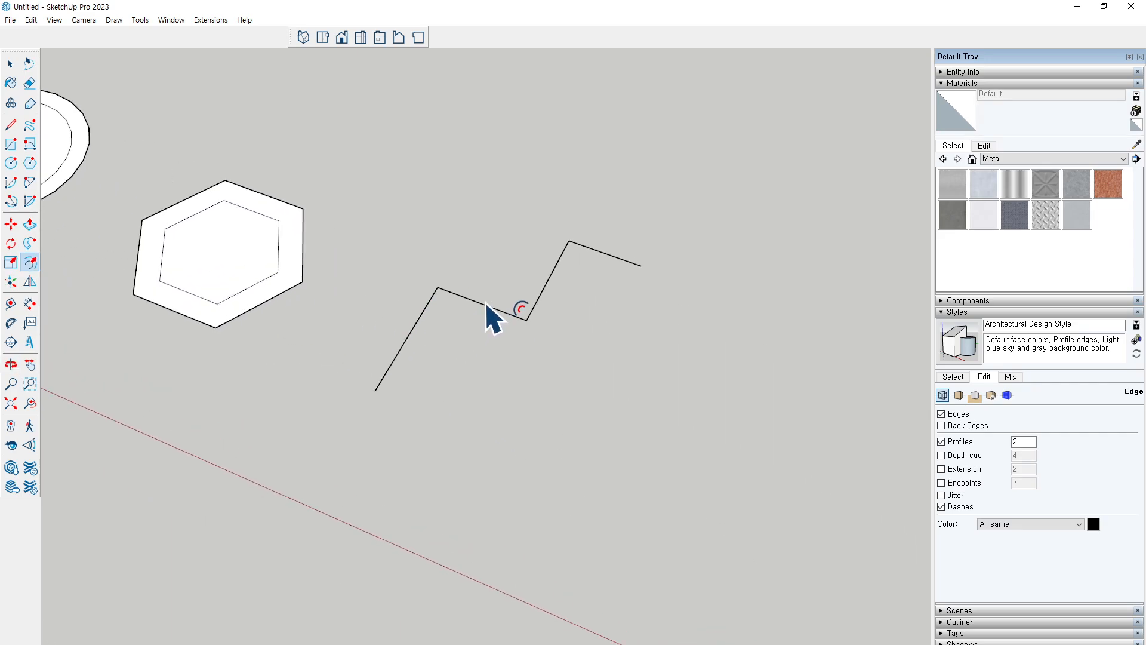
key("space")
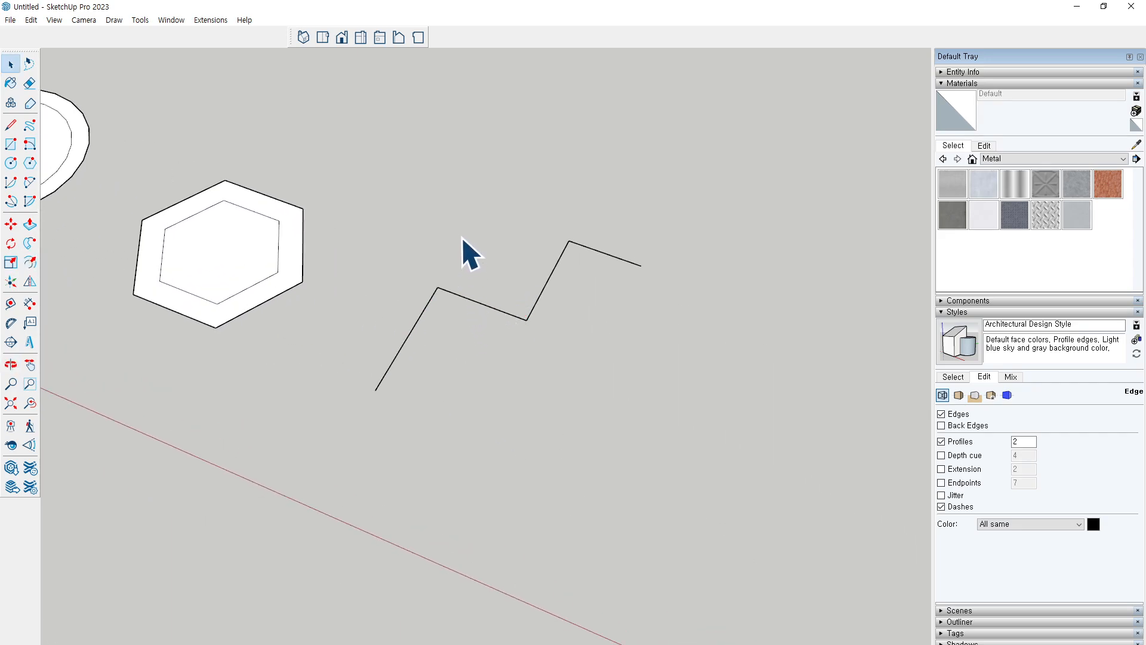
middle_click_drag(357, 223, 676, 296, "shift")
key("ctrl+z")
key("ctrl+z")
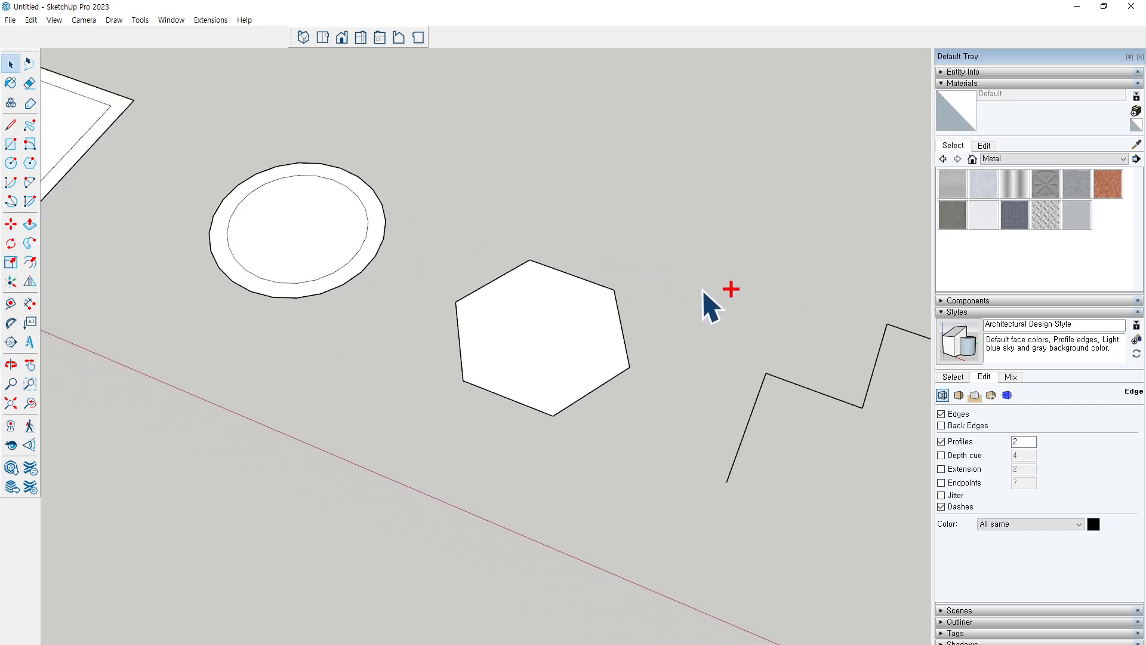
middle_click_drag(274, 212, 685, 364, "shift")
scroll(302, 225, "up", 5)
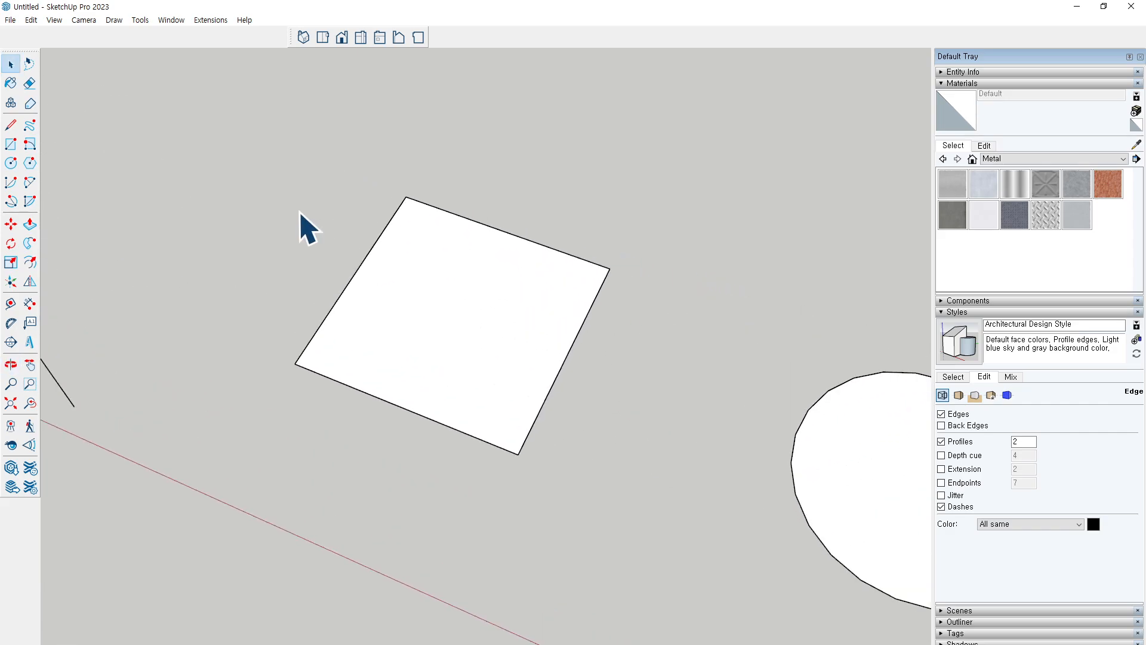
Select only the square's left, upper and right edges, without its face or lower edge, and offset them inward
left_click(394, 237)
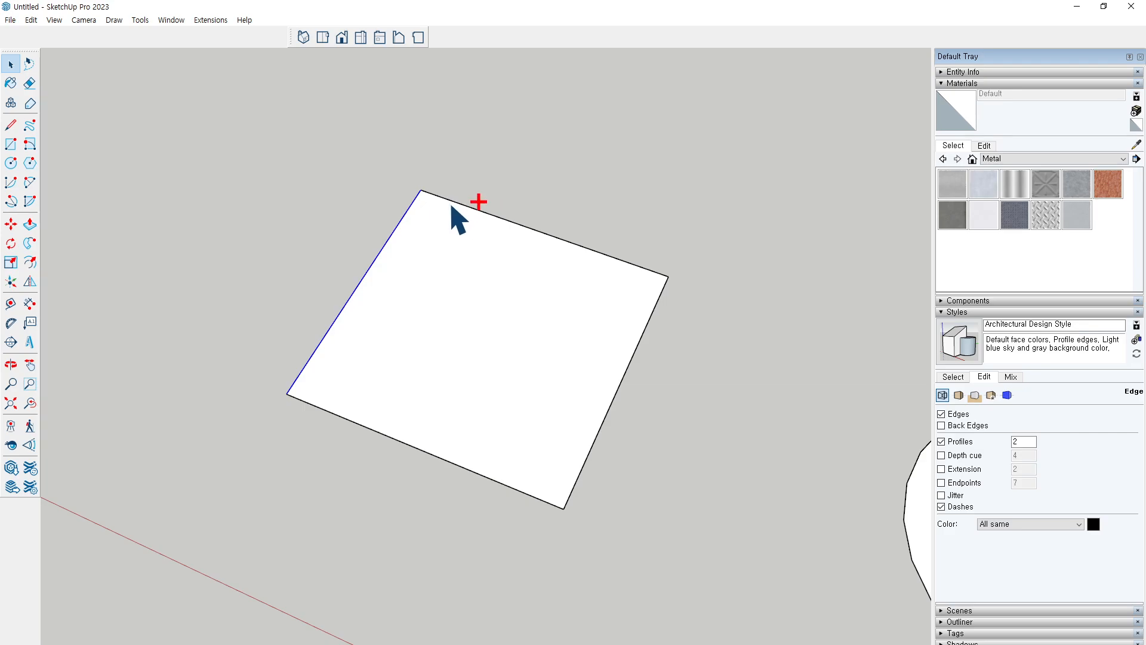
left_click(332, 225)
left_click(640, 338, "ctrl")
left_click(604, 190)
double_click(498, 298)
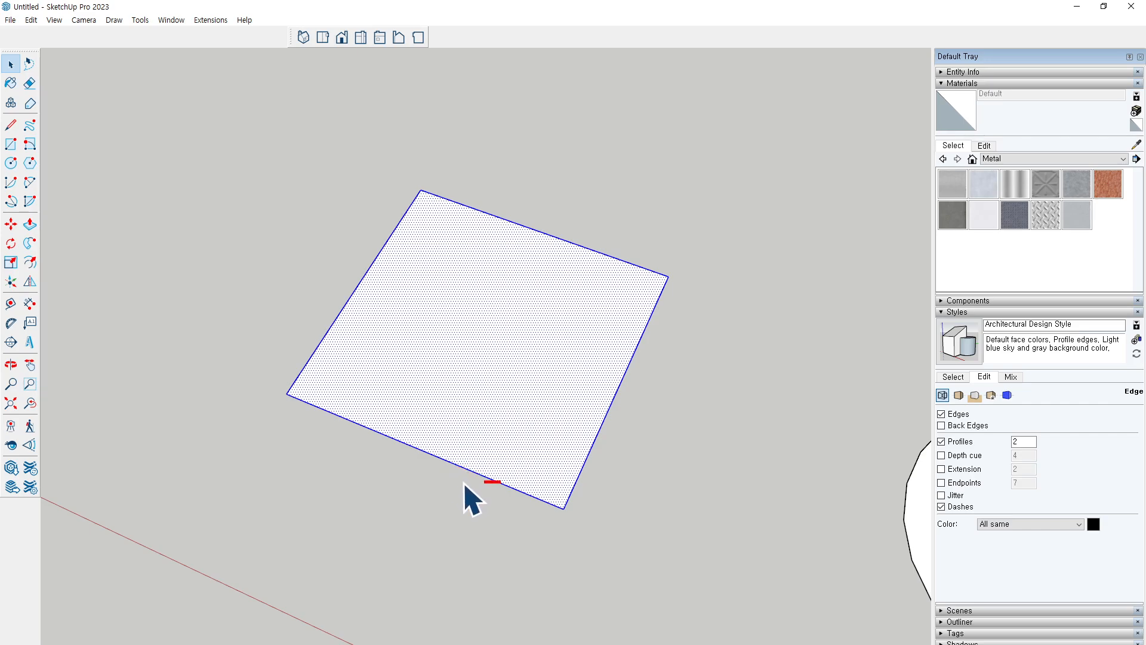
left_click_drag(462, 483, 402, 417)
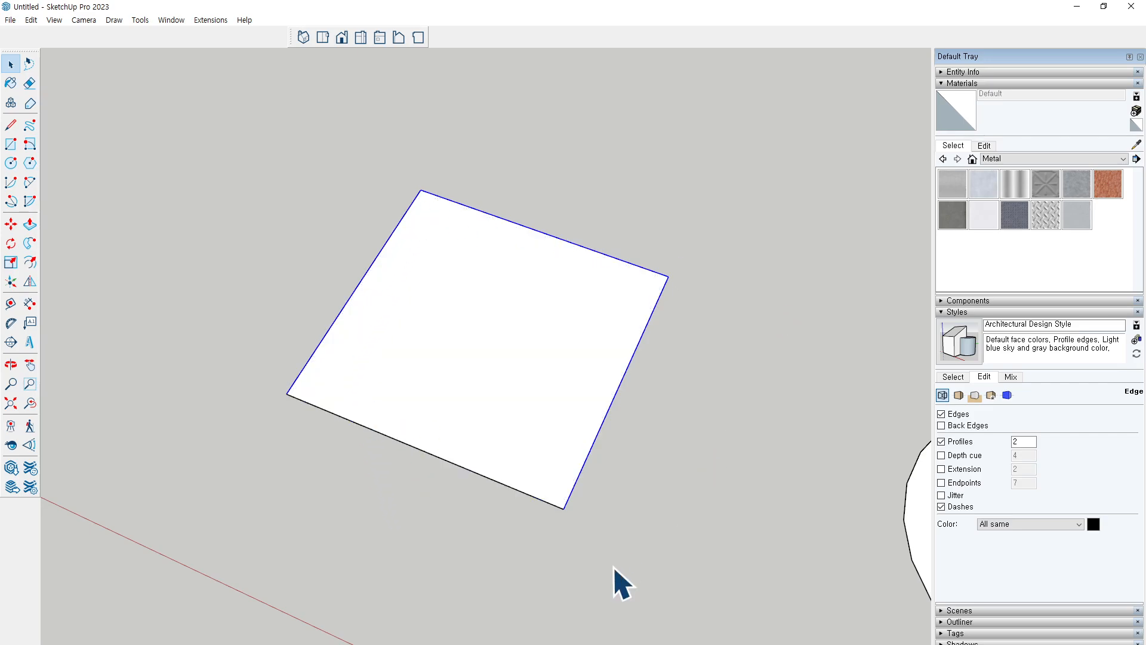
left_click(31, 264)
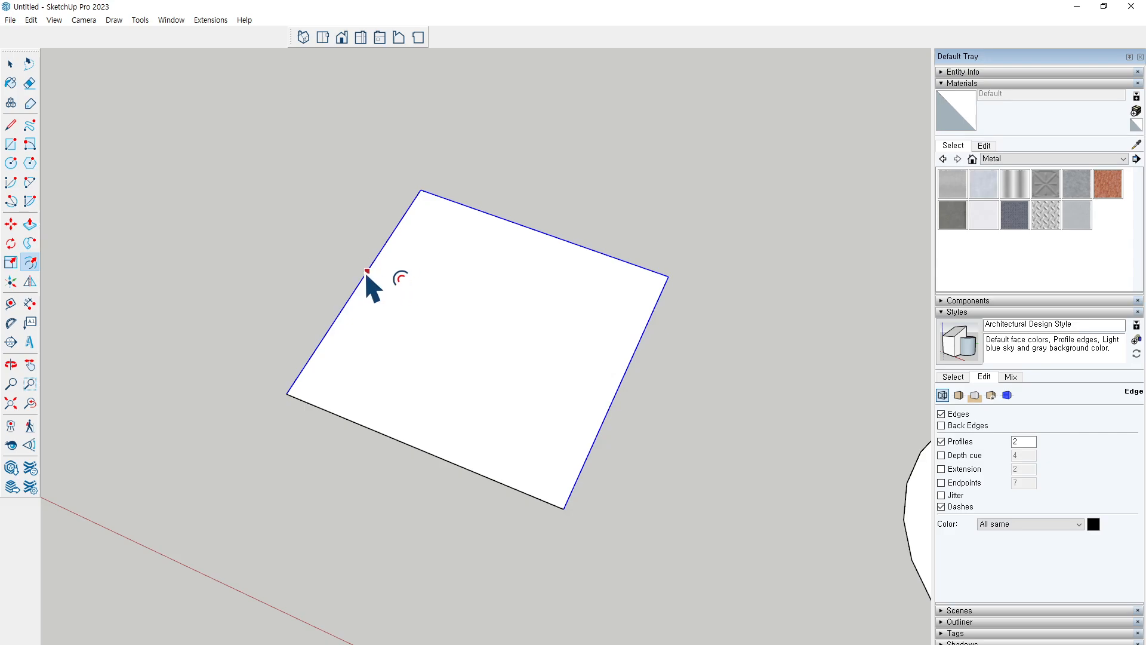
left_click(366, 271)
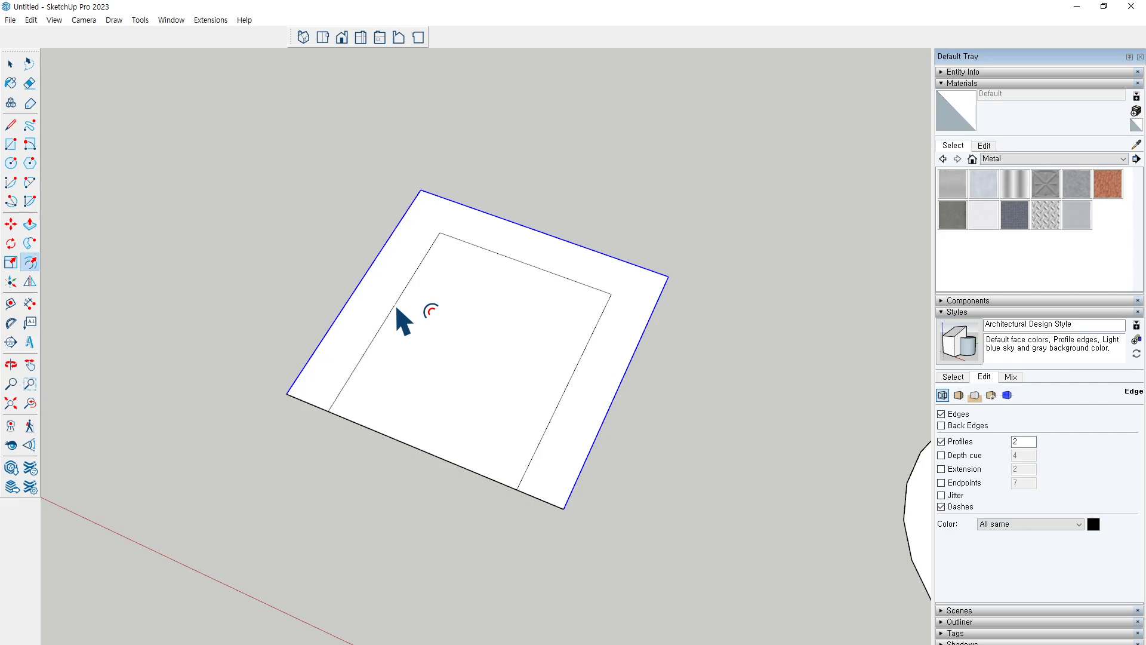
left_click(396, 308)
left_click_drag(351, 373, 536, 449)
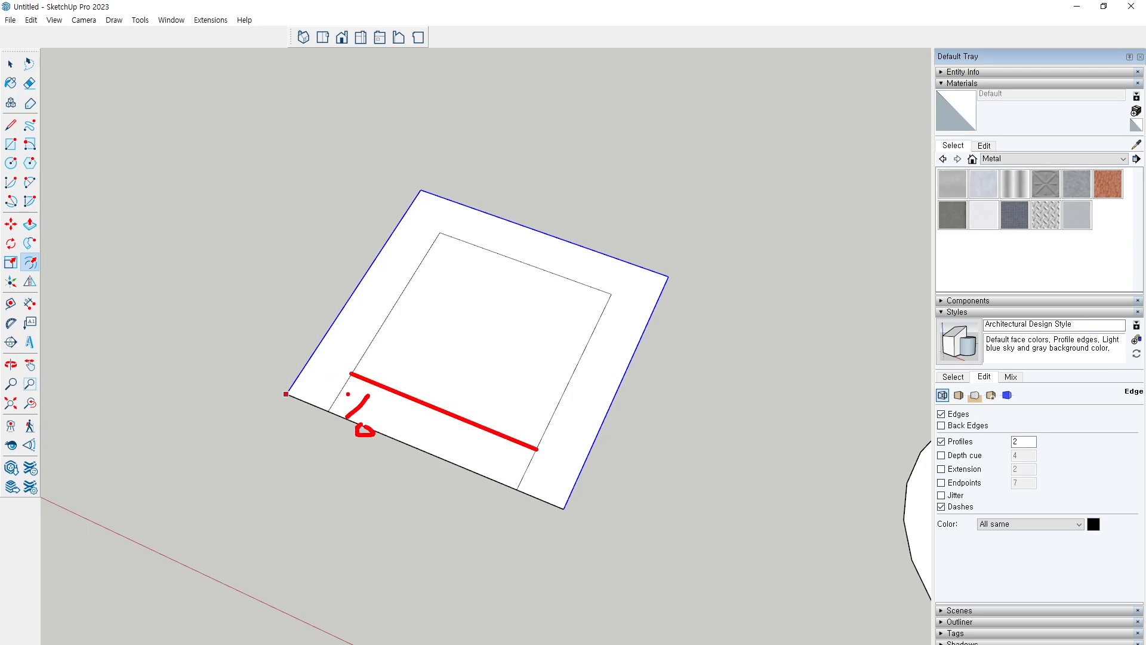
left_click_drag(358, 395, 361, 414)
key("Escape")
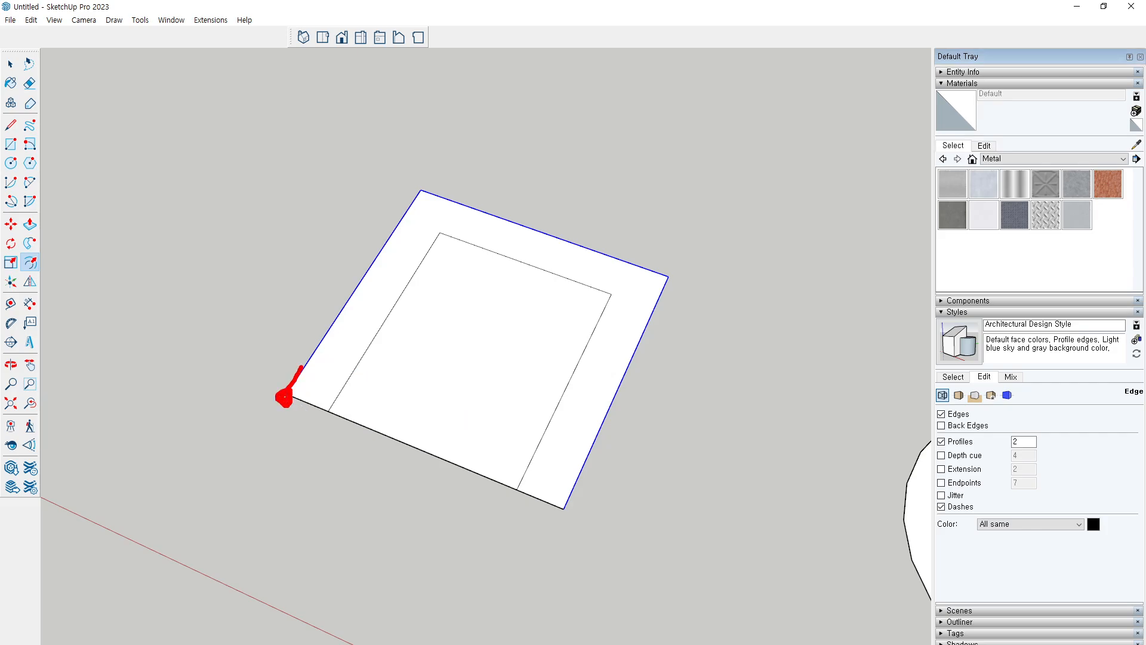
left_click_drag(329, 401, 314, 421)
key("Escape")
key("space")
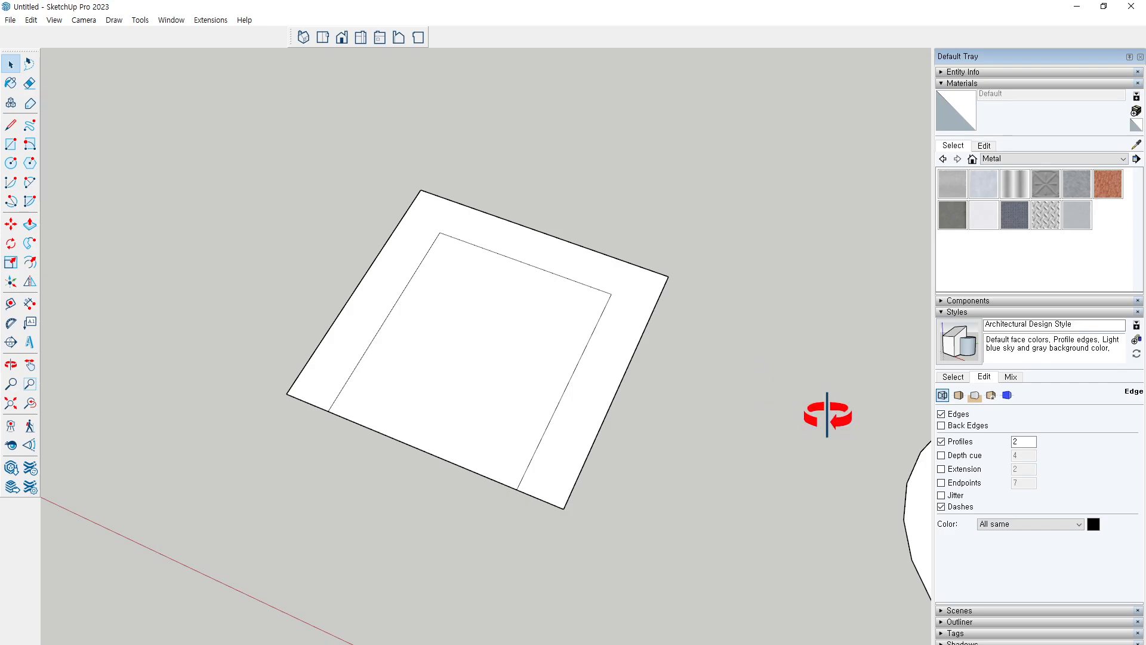
Select all four segments of the open zigzag line, offset them toward its lower side, and clear the selection
scroll(293, 234, "down", 2)
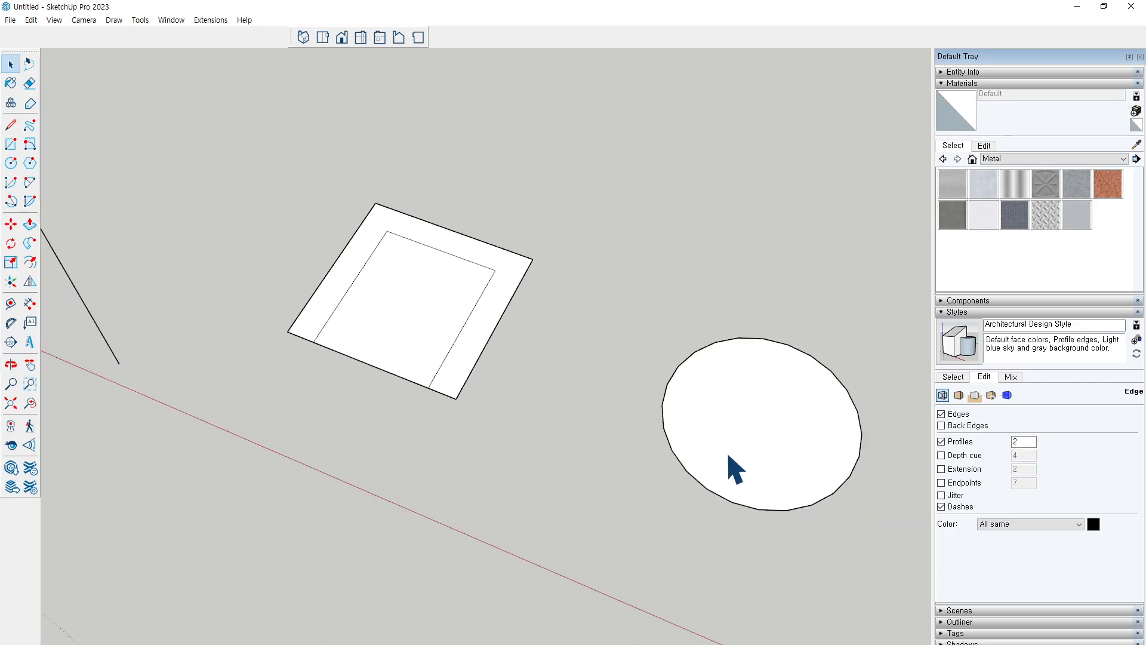
middle_click_drag(728, 456, 509, 352)
middle_click_drag(616, 370, 422, 290, "shift")
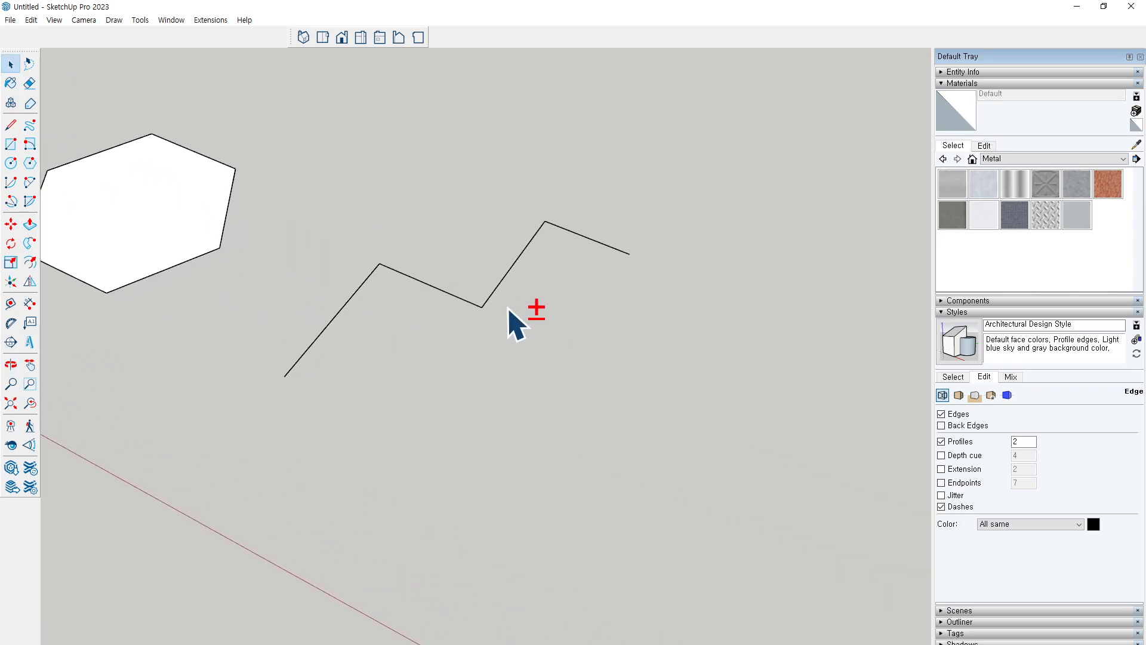
scroll(401, 295, "up", 1)
left_click_drag(613, 162, 303, 314)
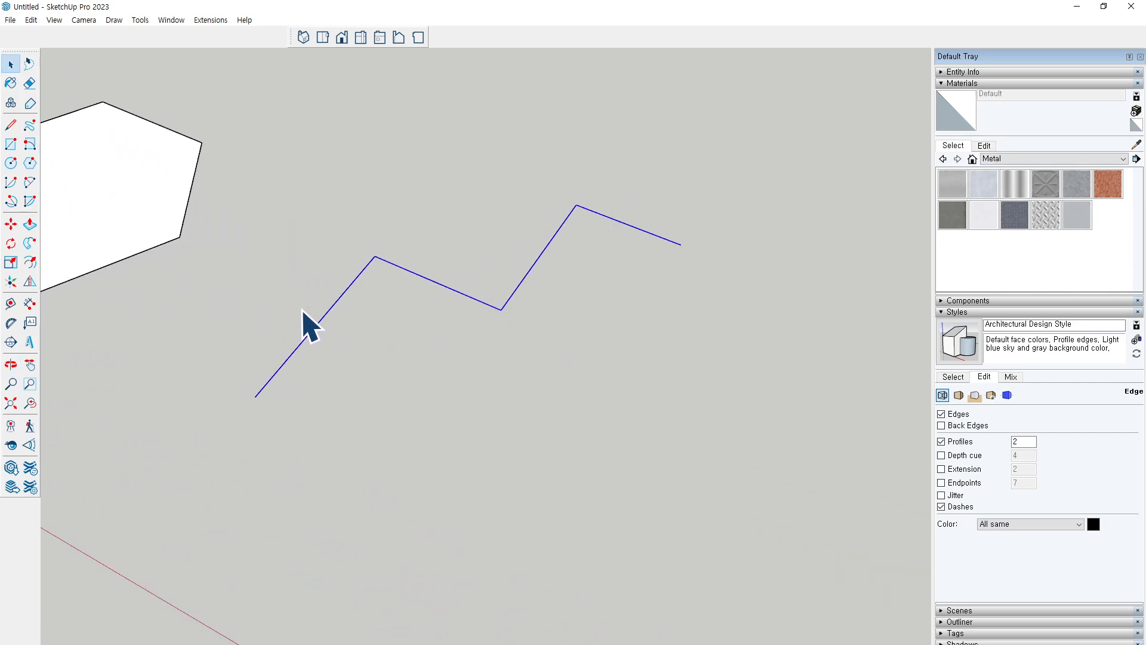
left_click(30, 262)
left_click(348, 307)
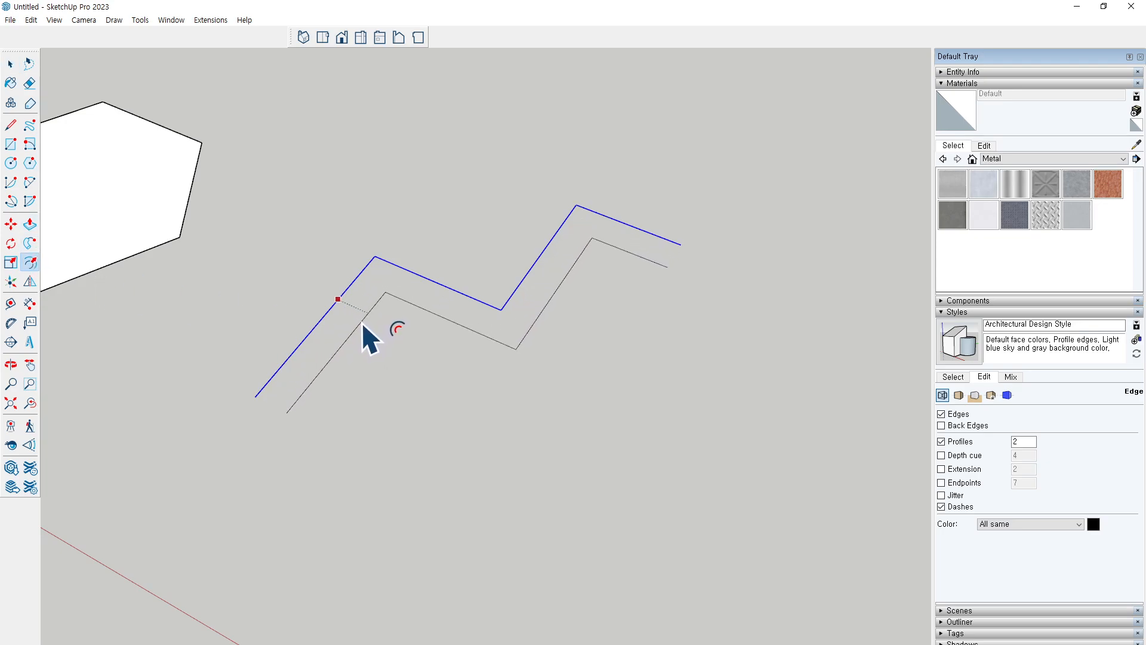
left_click(362, 324)
key("space")
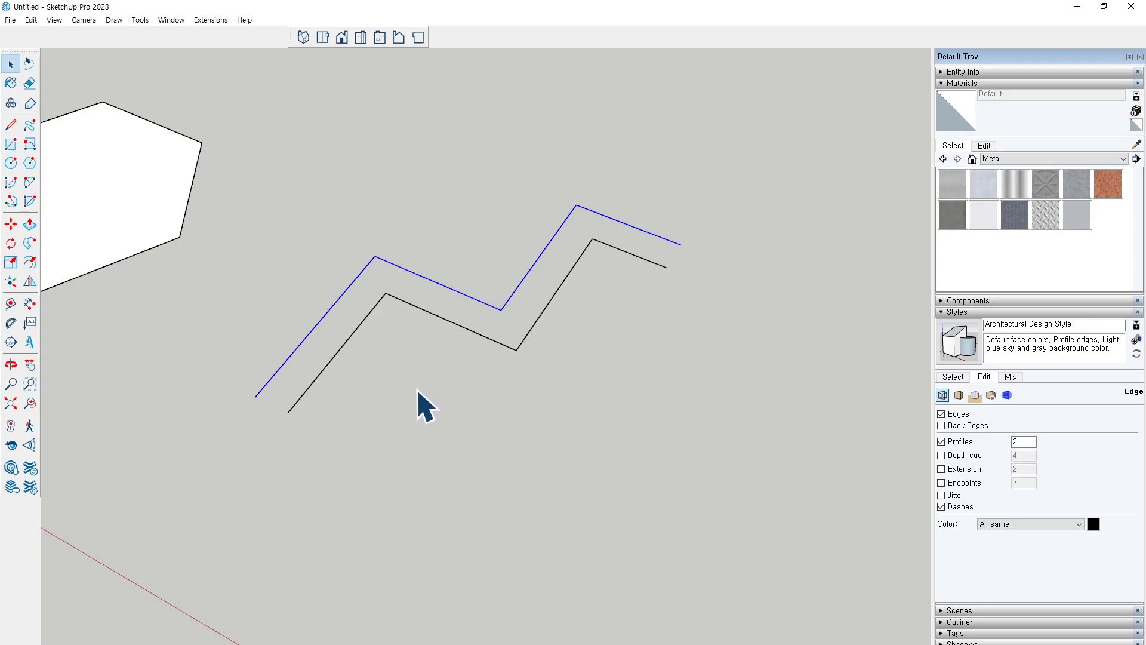
left_click(418, 397)
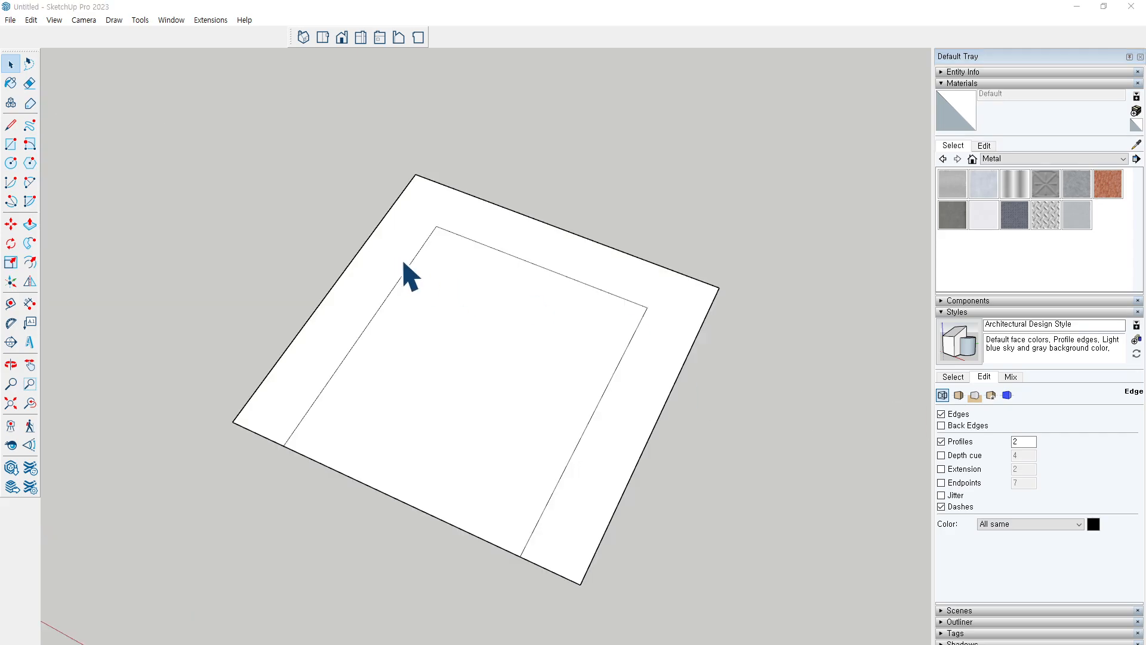
Undo the offsets of the zigzag line and the square's three edges
scroll(225, 187, "down", 5)
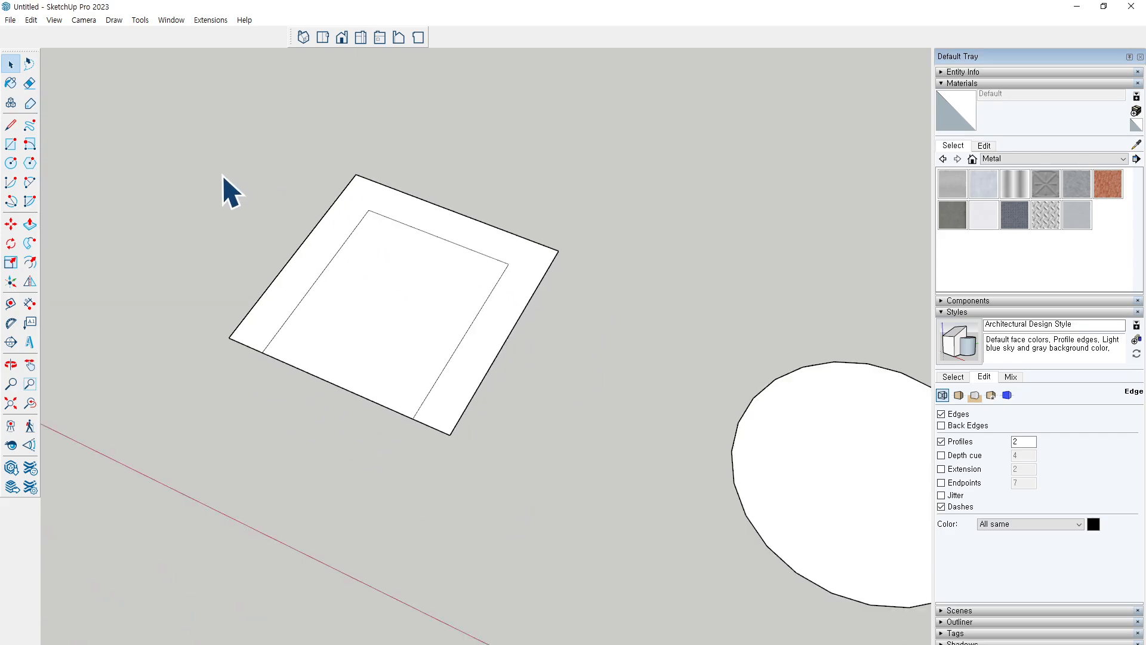
scroll(448, 261, "up", 3)
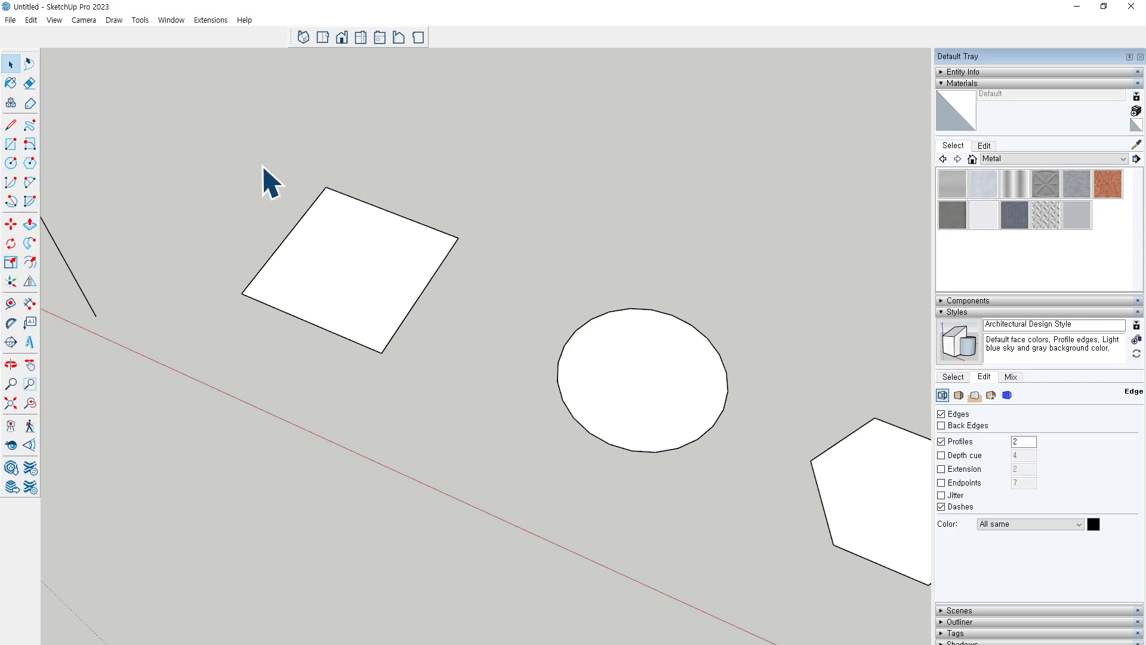
scroll(384, 251, "down", 5)
Try to offset the square's left edge with only that single edge selected
scroll(320, 225, "up", 8)
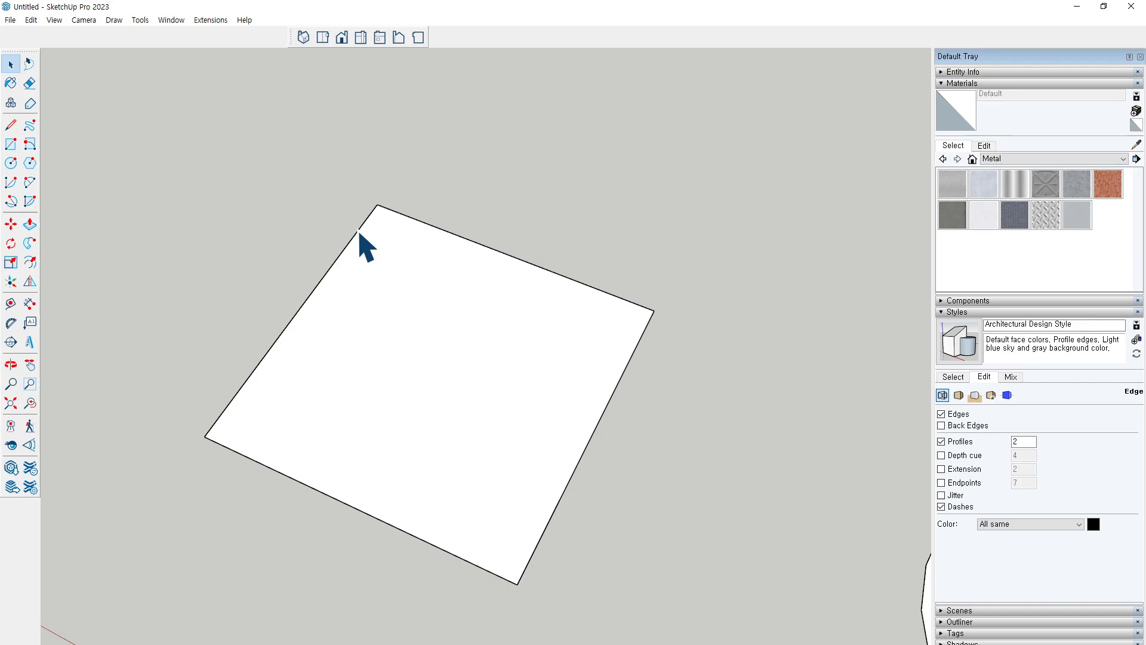
middle_click_drag(360, 234, 335, 258)
left_click(30, 262)
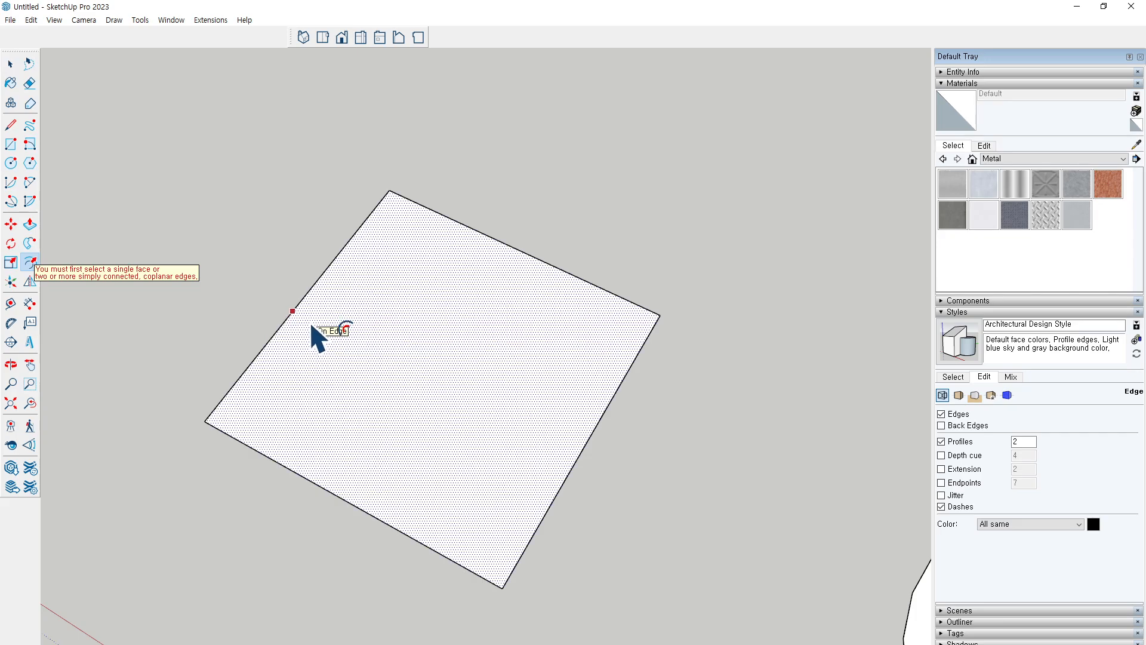
key("space")
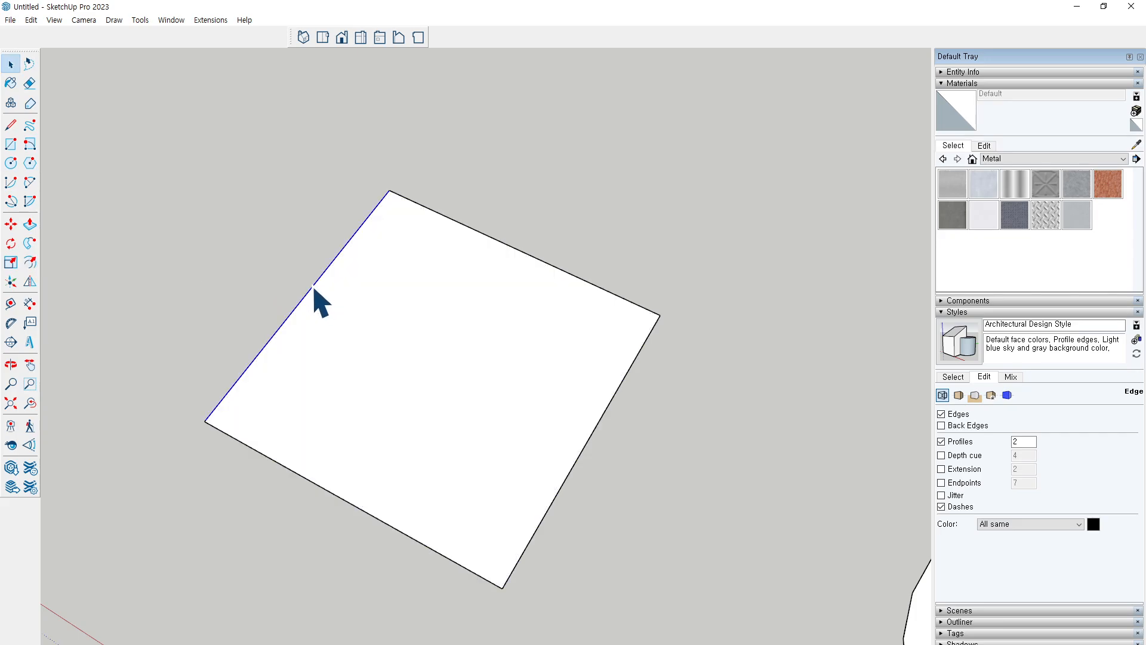
Add the square's upper edge to the selected left edge and try offsetting the two connected edges inward
scroll(238, 242, "down", 6)
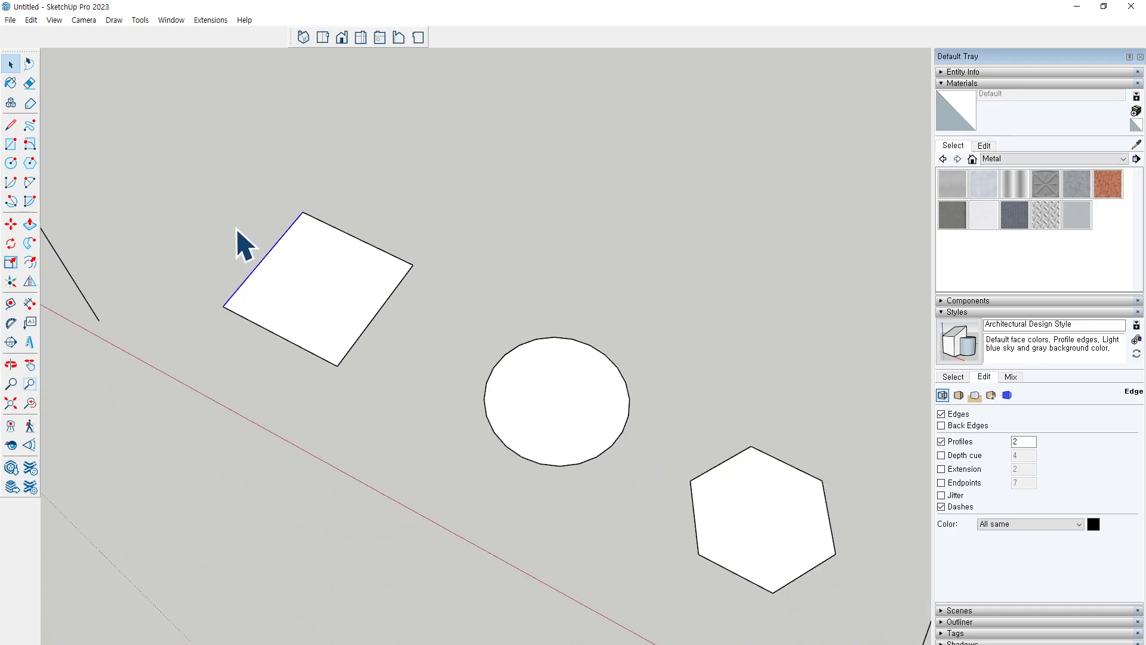
scroll(268, 219, "up", 5)
scroll(280, 210, "up", 2)
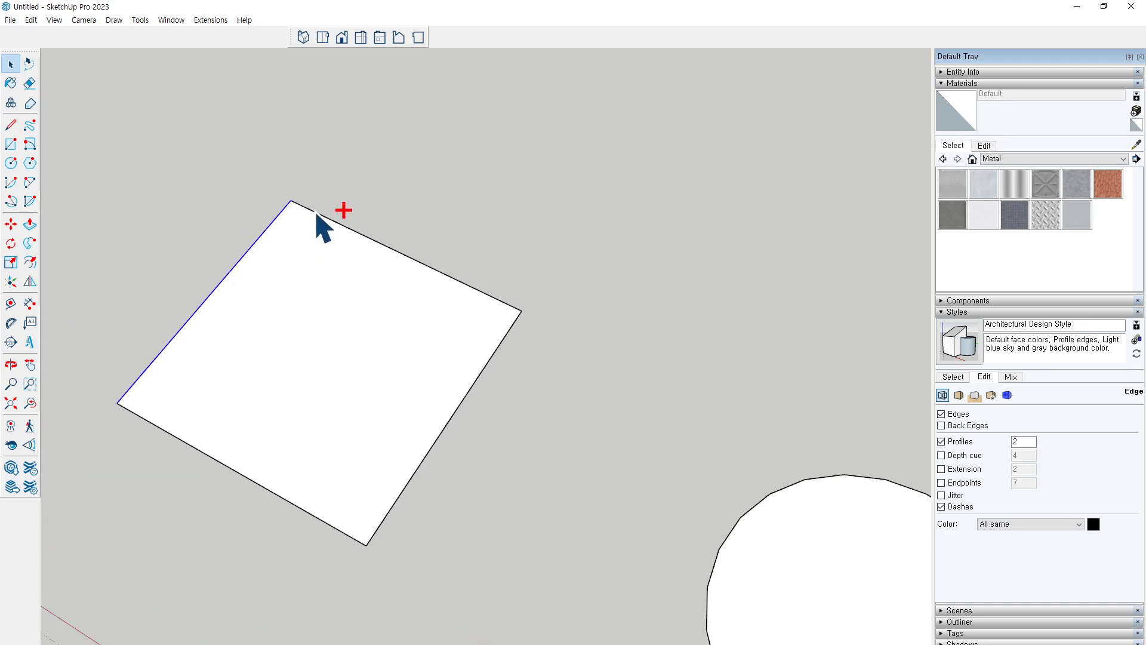
left_click(316, 213, "ctrl")
left_click(30, 263)
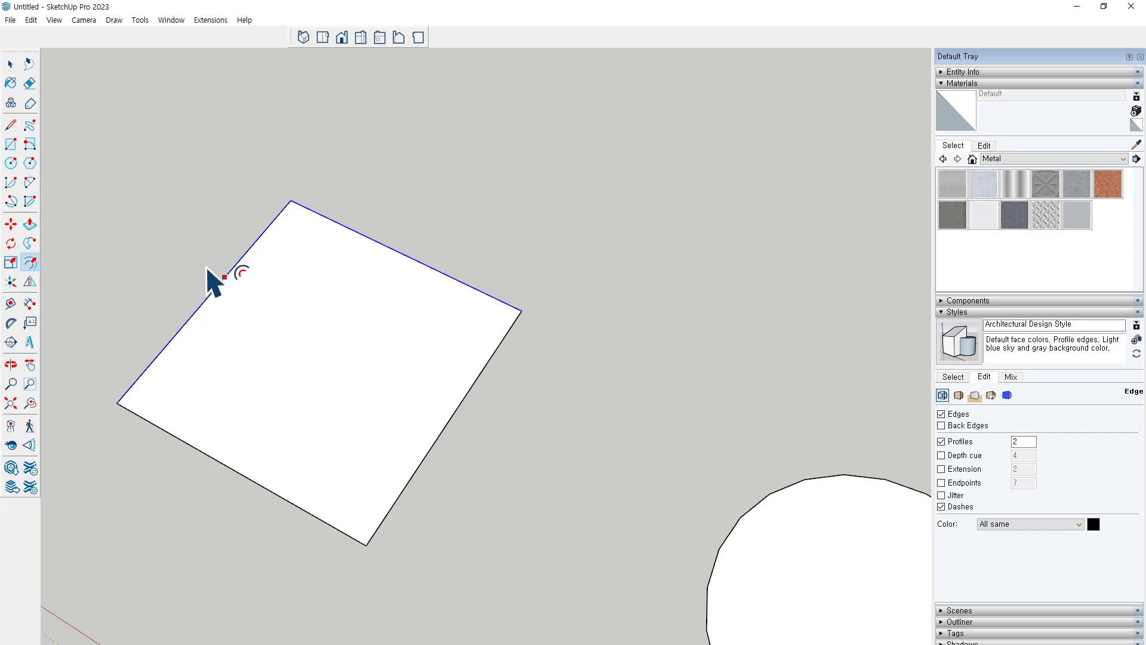
left_click(230, 270)
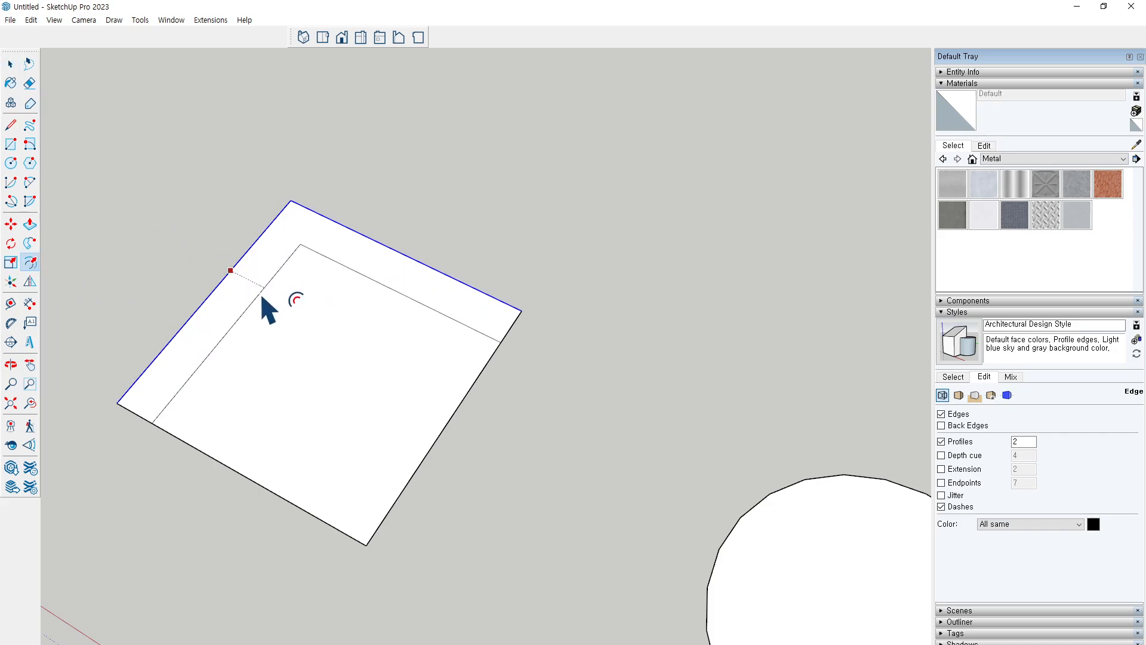
key("space")
Try to offset only the first long segment at the lower end of the zigzag line
scroll(258, 200, "down", 6)
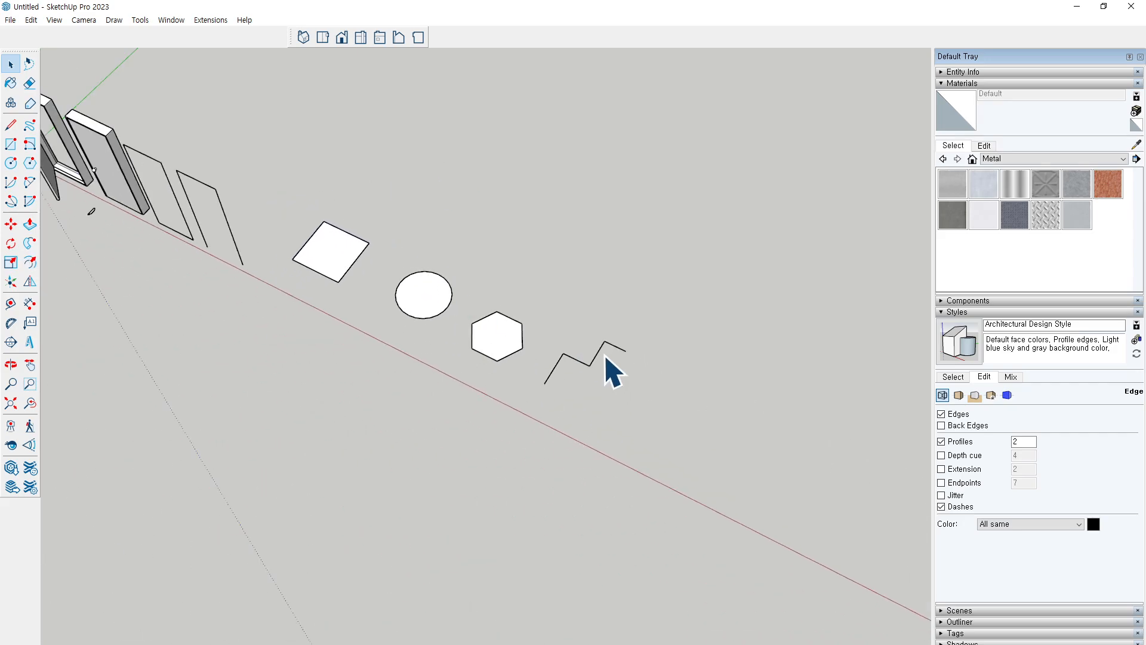
scroll(573, 382, "up", 6)
left_click(484, 368)
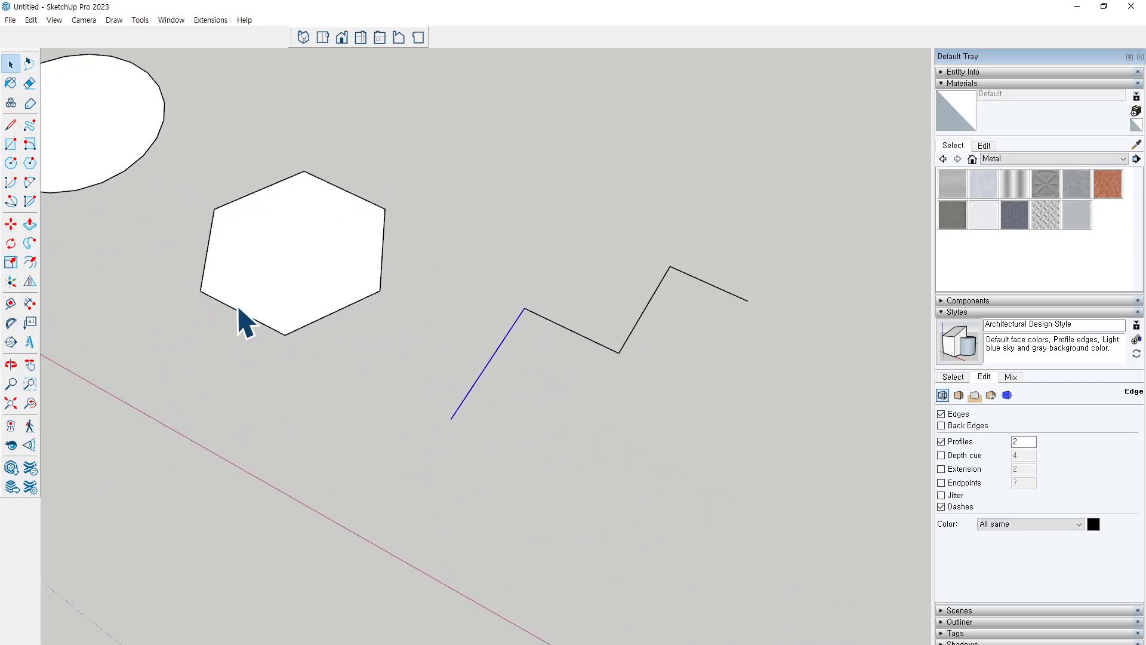
left_click(30, 263)
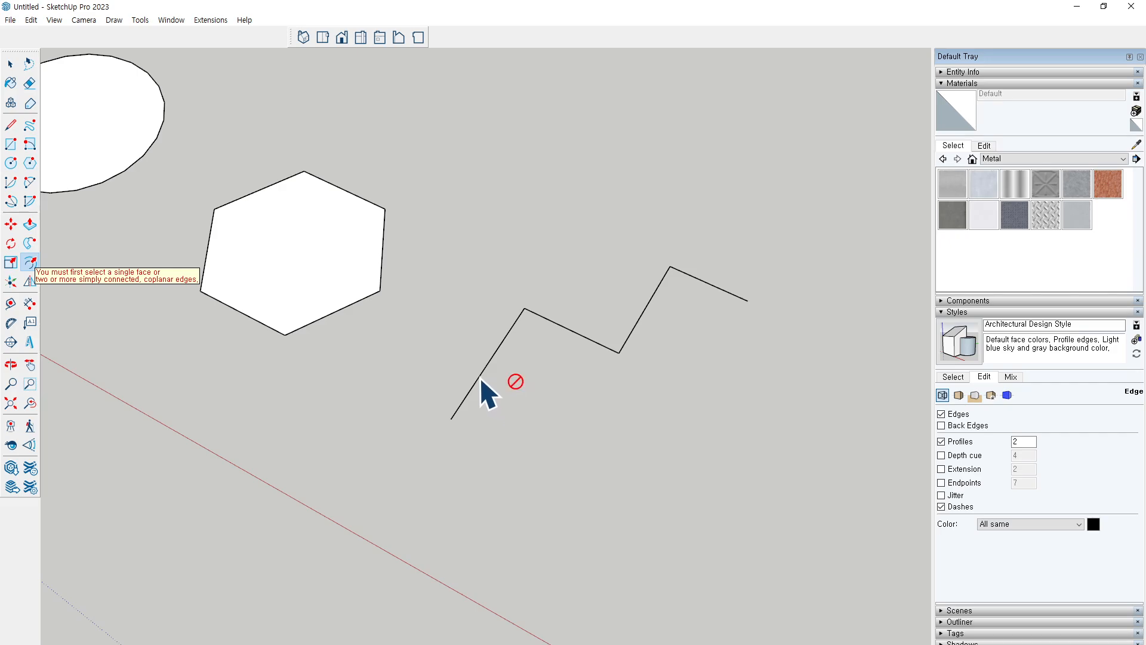
Select the zigzag line's two lower connected segments and try offsetting them together
key("space")
left_click_drag(578, 269, 389, 403)
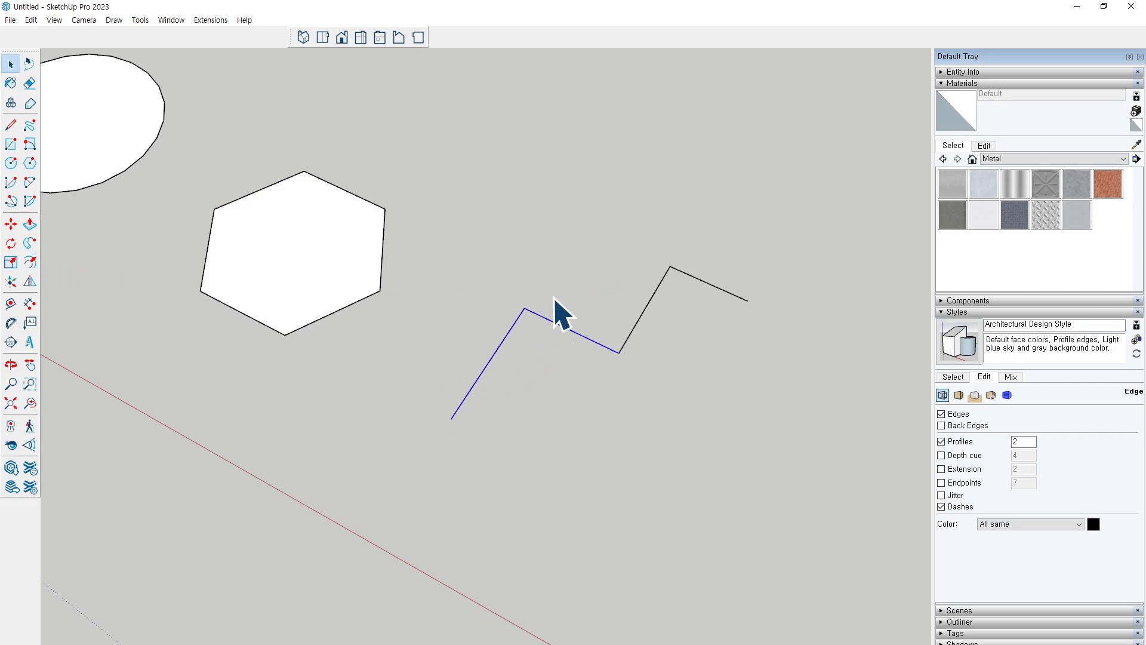
left_click_drag(571, 269, 489, 326)
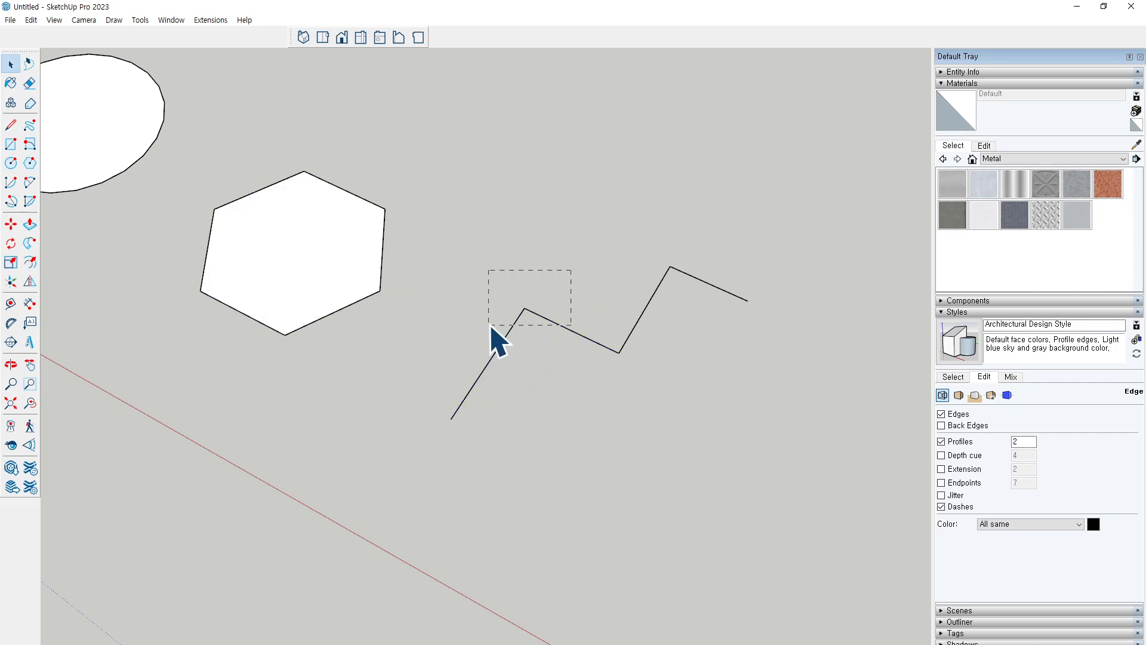
left_click(30, 263)
left_click(491, 360)
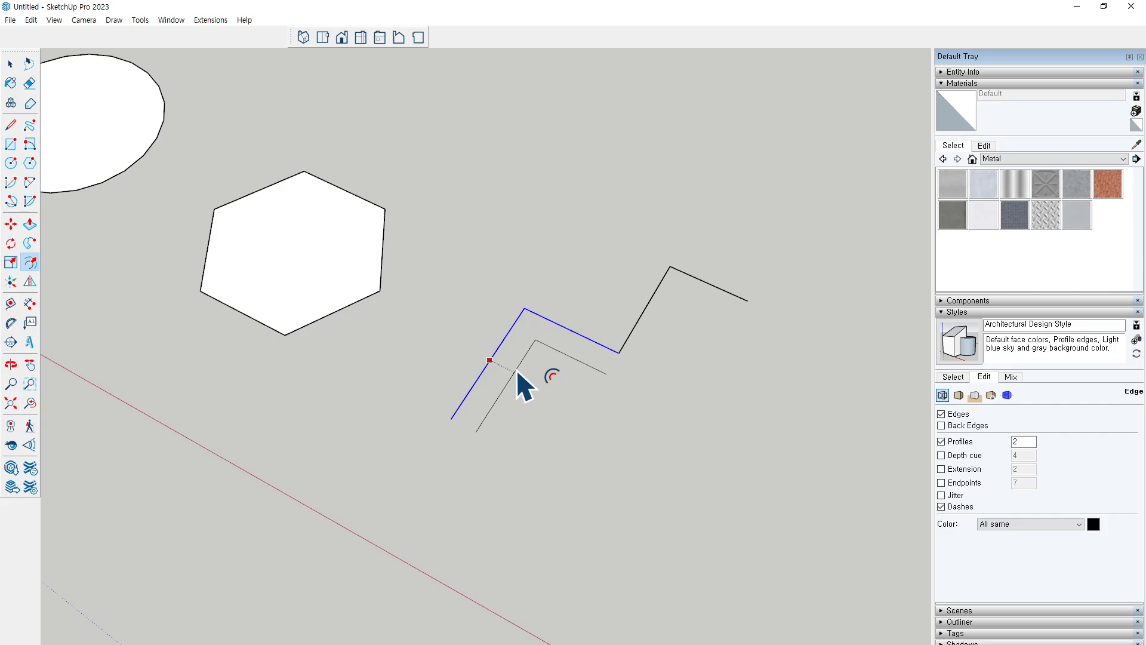
key("space")
left_click(616, 413)
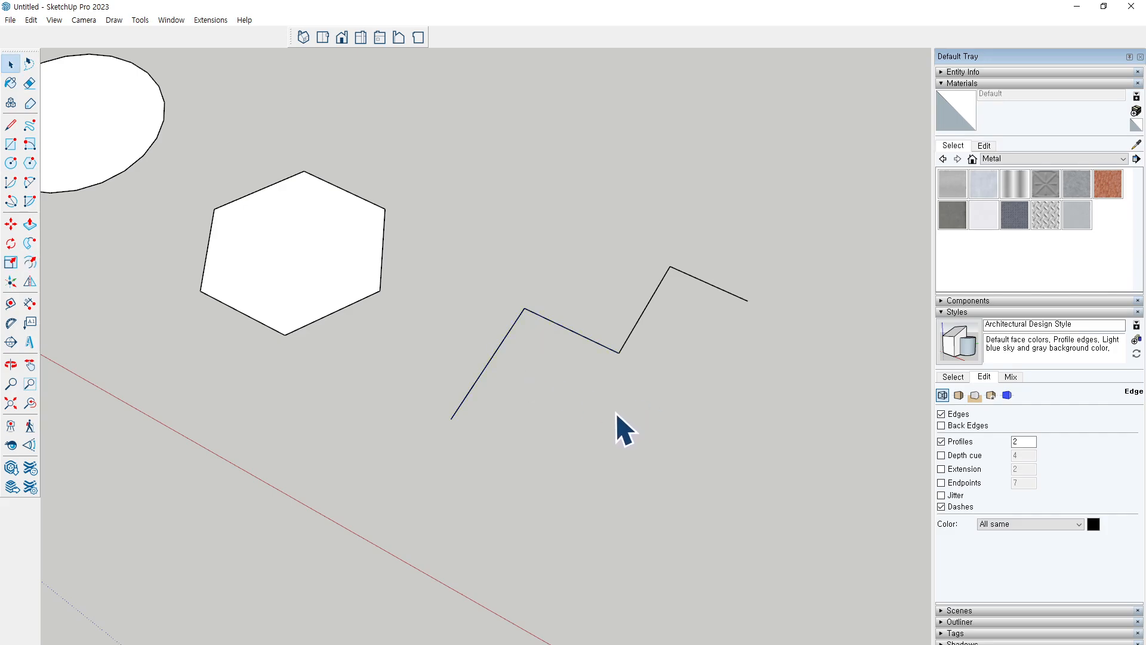
Copy the square's left edge a short distance inward across the face with the Move tool
middle_click_drag(234, 198, 608, 317, "shift")
middle_click_drag(256, 221, 648, 417, "shift")
scroll(453, 303, "up", 4)
middle_click_drag(454, 304, 467, 302)
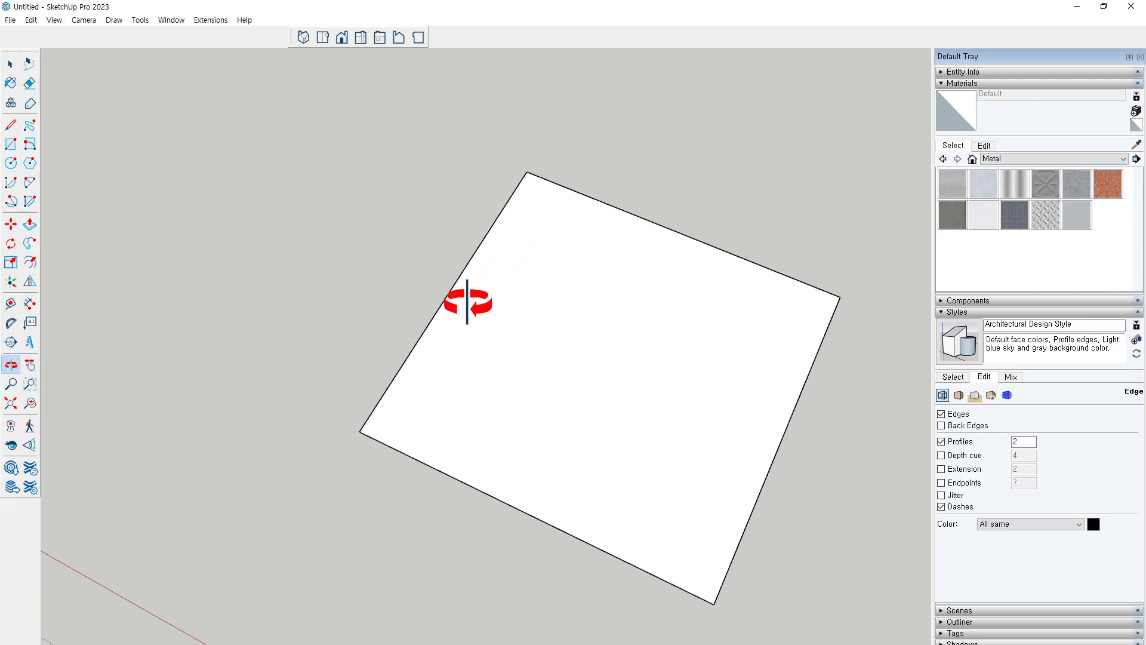
middle_click_drag(649, 325, 531, 361, "shift")
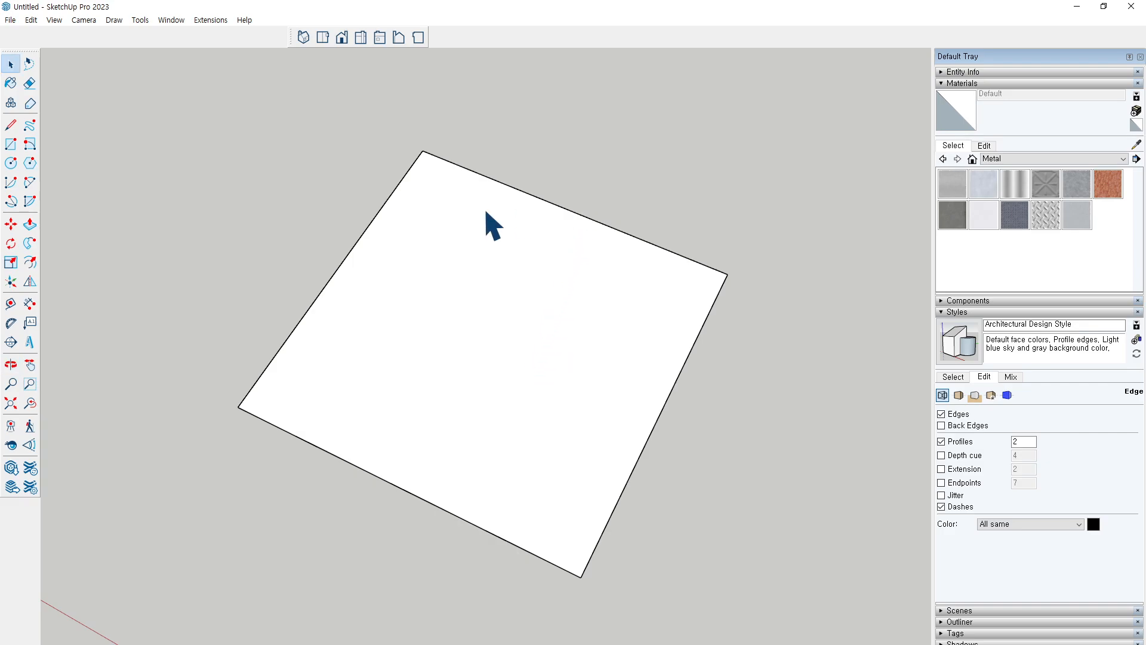
left_click(376, 218)
key("m")
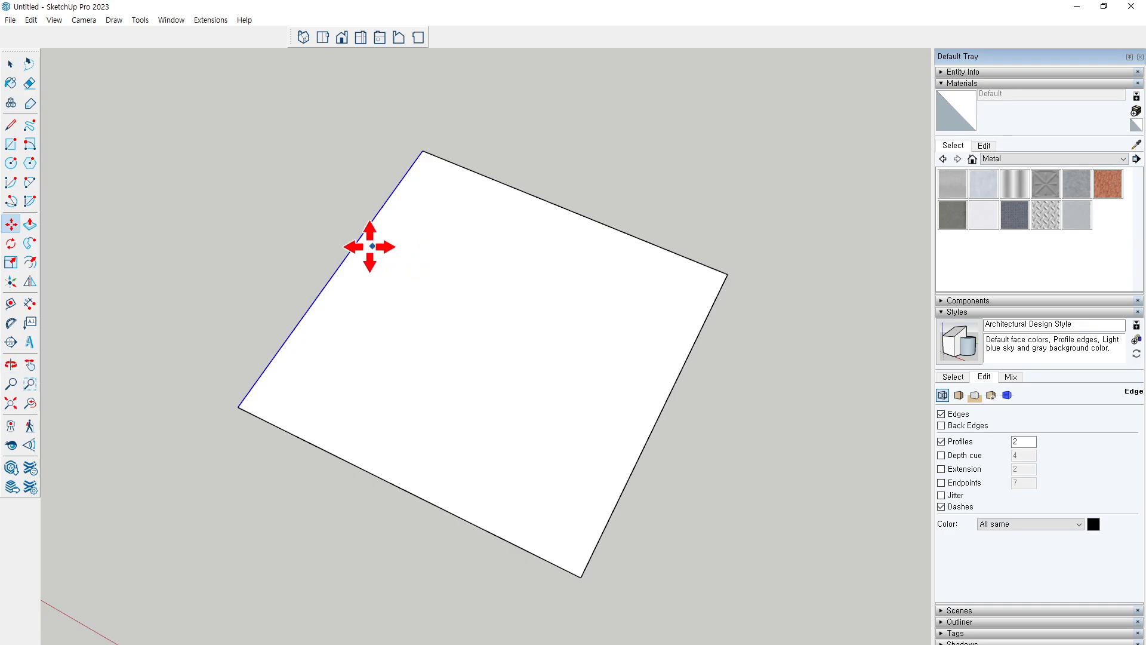
left_click(361, 243)
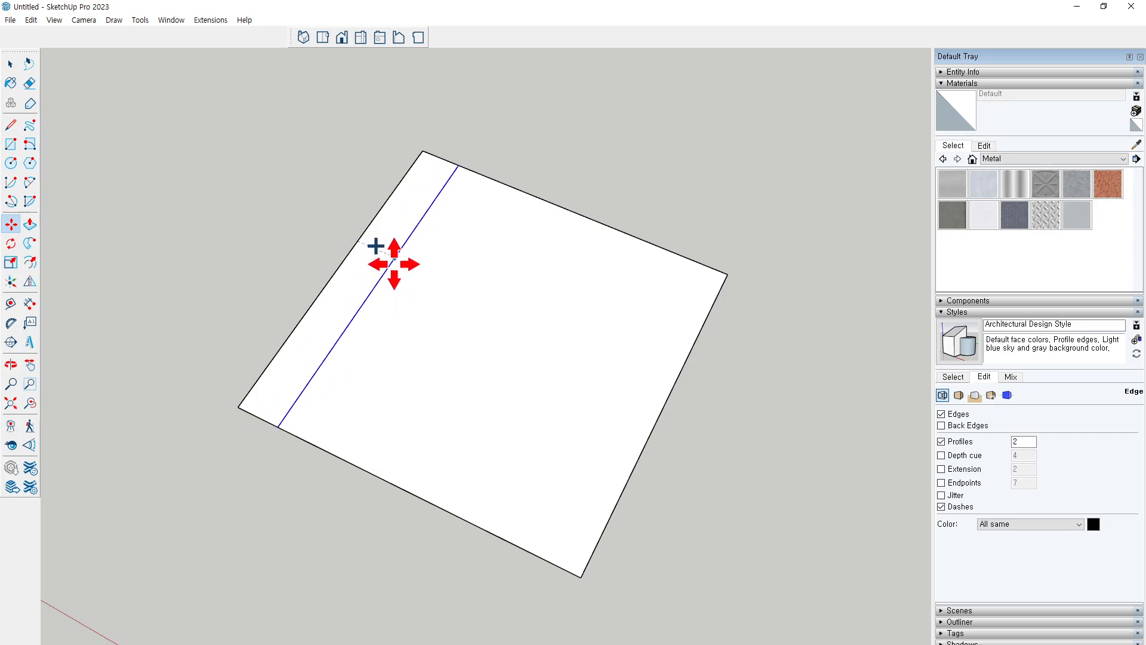
left_click(402, 269)
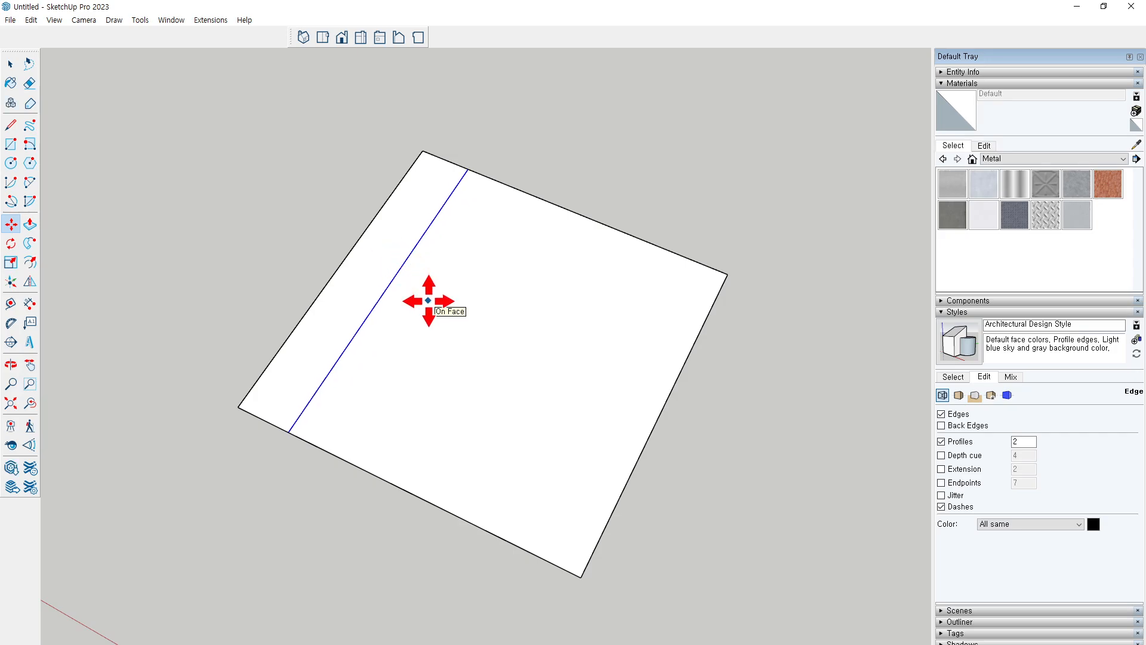
key("space")
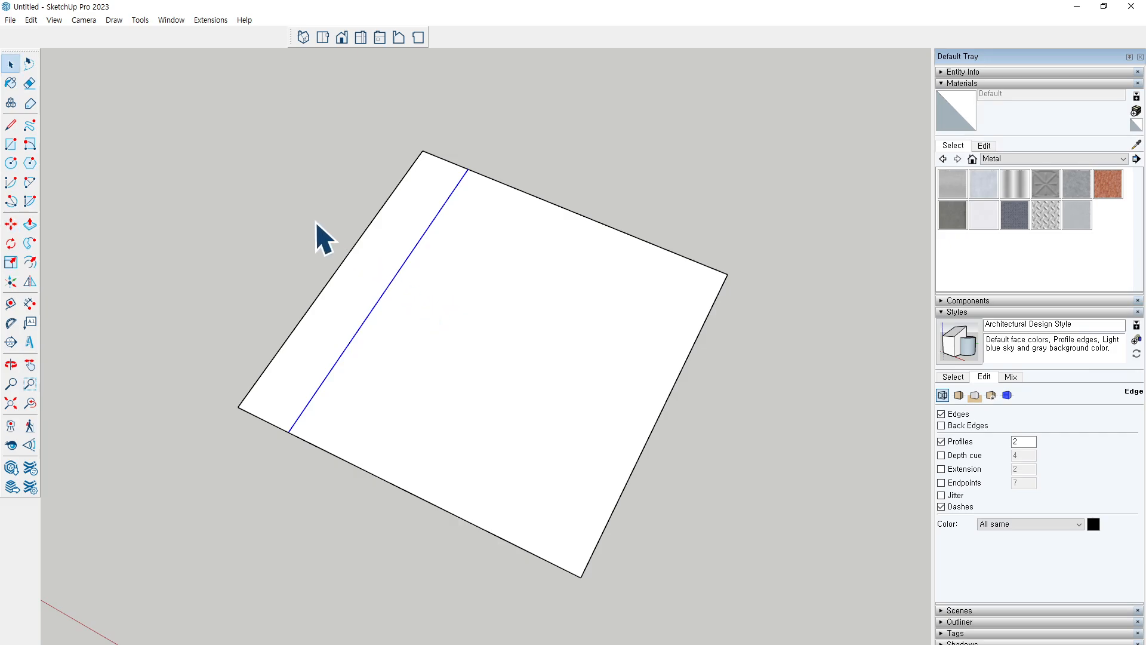
Try to create a guide line parallel to the square's left edge with the Tape Measure tool
left_click(11, 304)
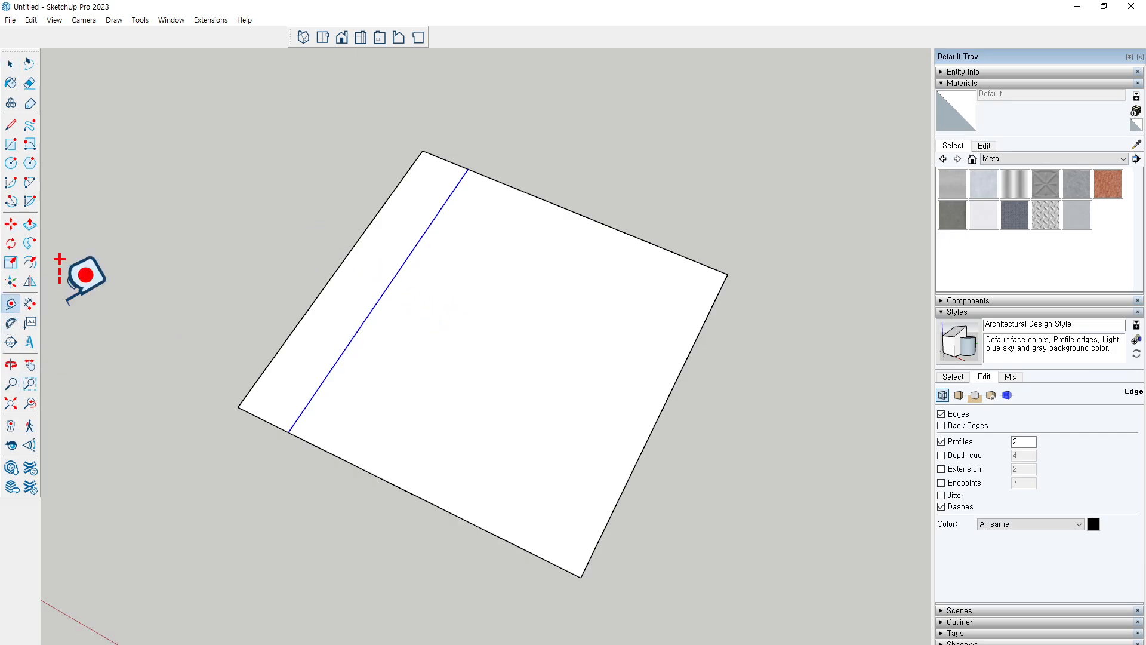
left_click(323, 290)
key("Escape")
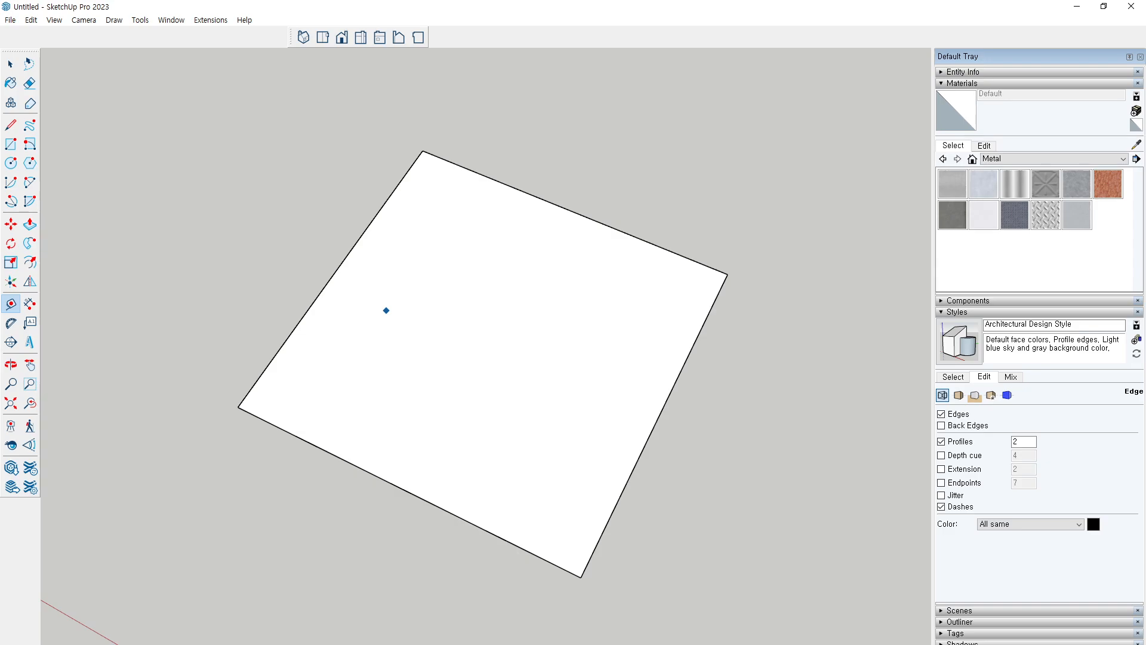
key("space")
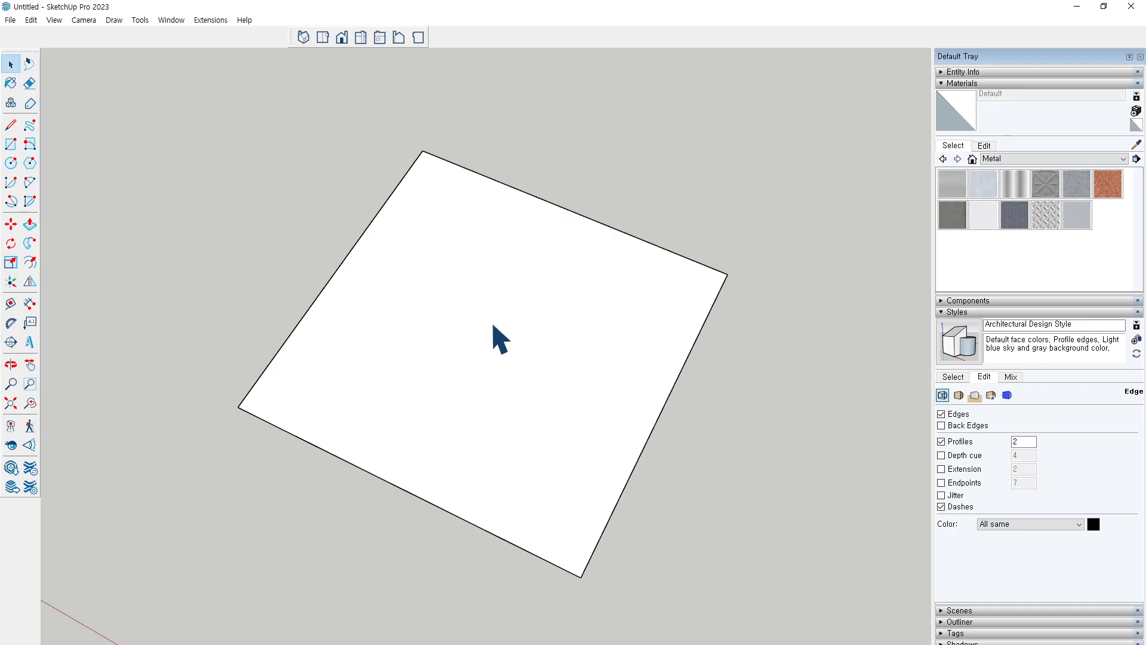
middle_click_drag(493, 335, 460, 314)
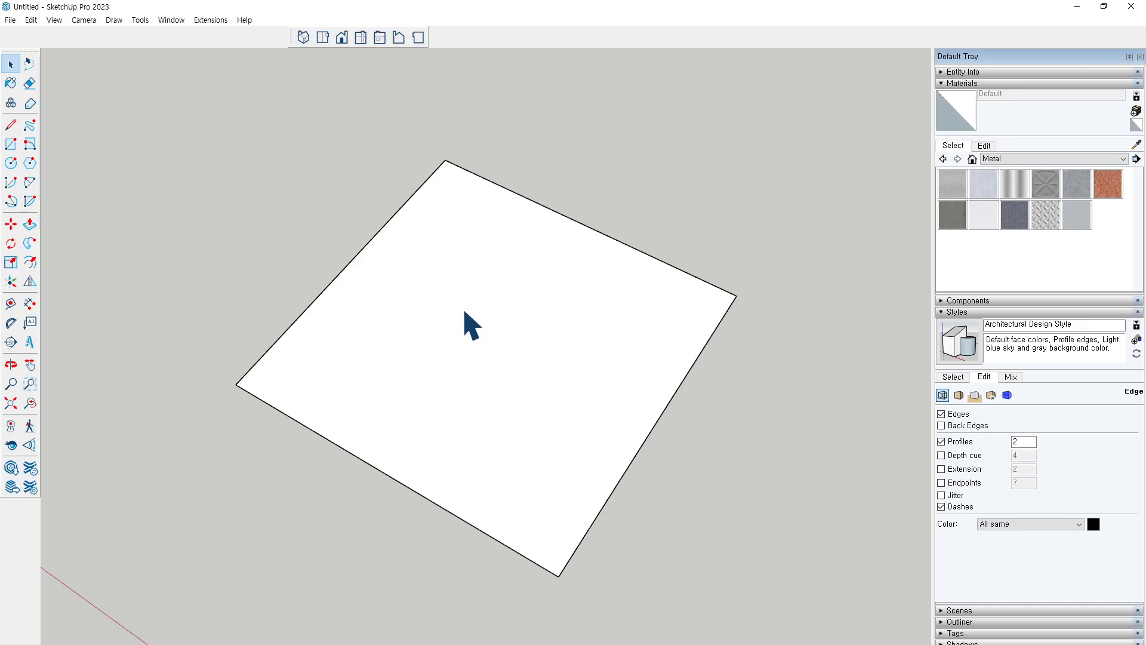
middle_click_drag(465, 312, 501, 348)
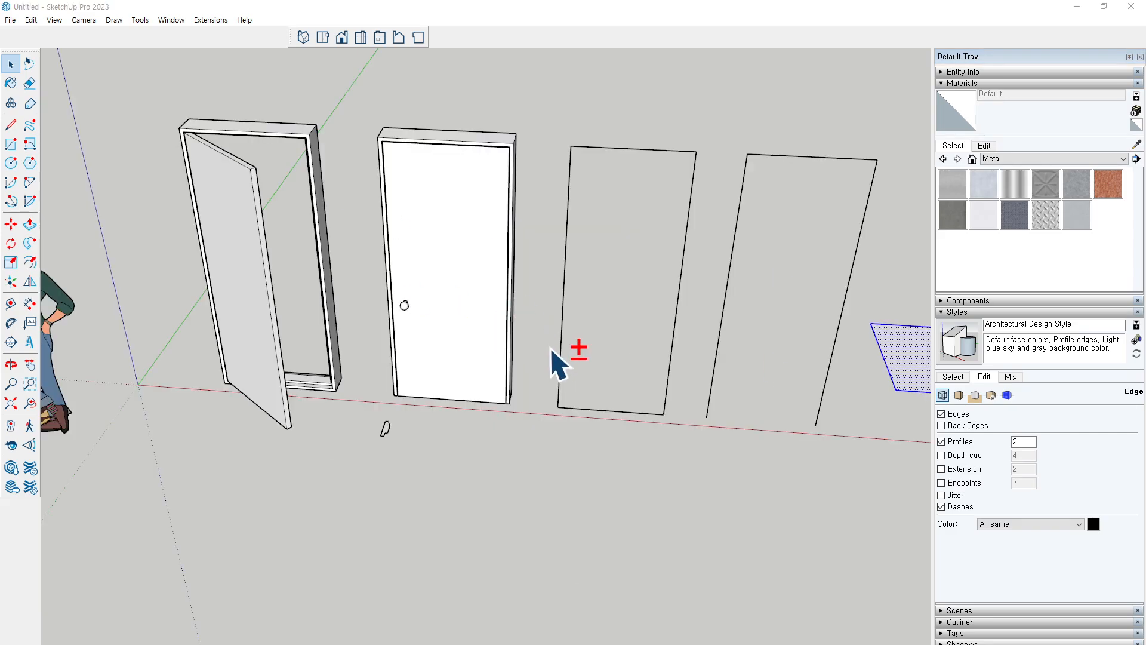
Switch to the door image search in Chrome, examine the reference door's inset panel mouldings and margins, and return to SketchUp
middle_click_drag(575, 345, 372, 243)
scroll(370, 215, "up", 3)
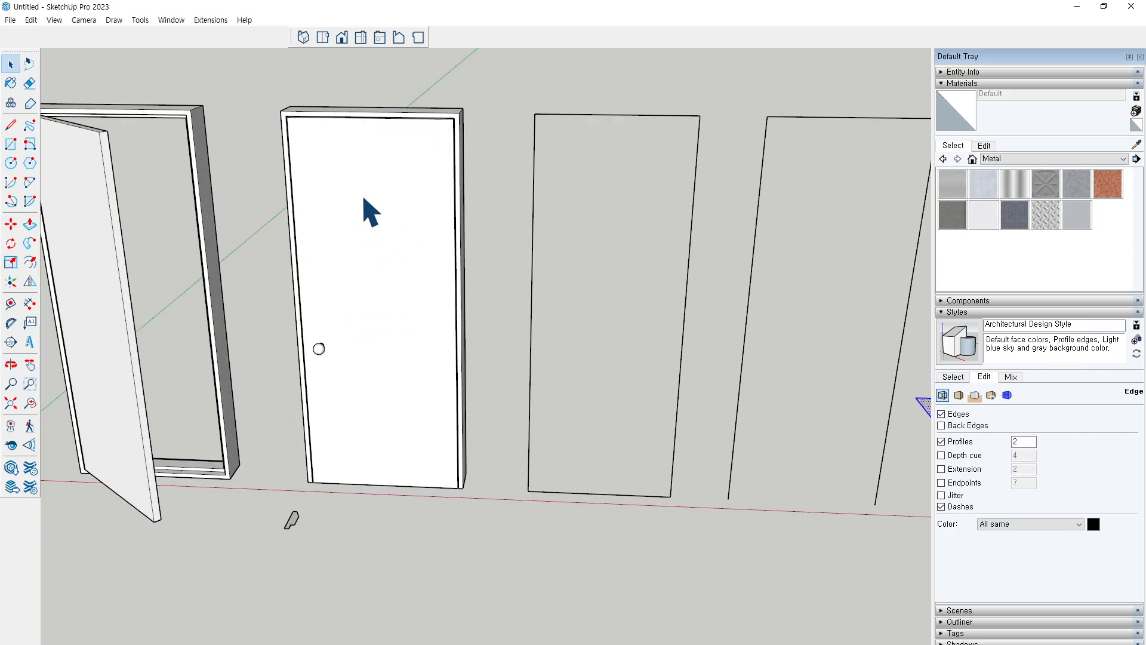
scroll(317, 143, "up", 2)
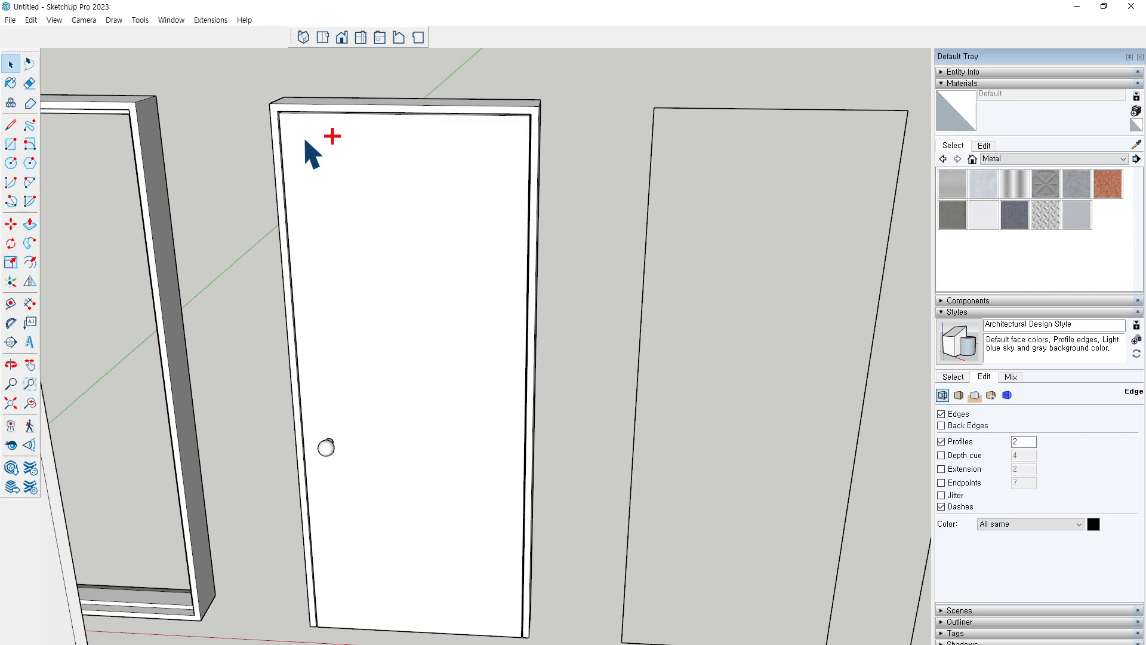
mouse_move(420, 644)
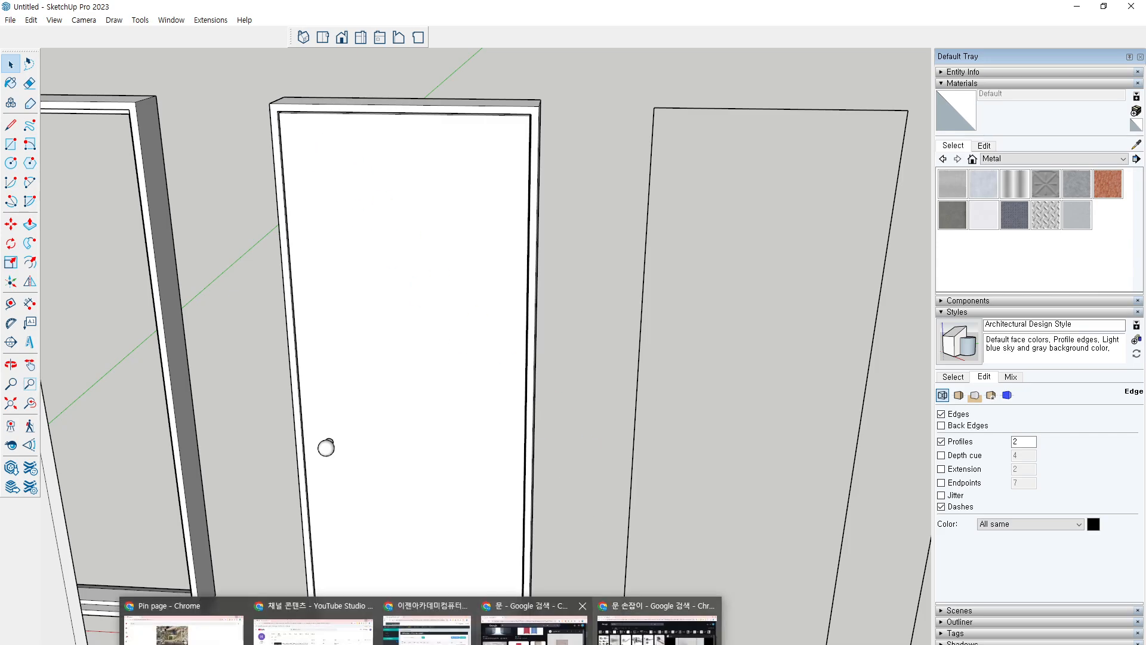
left_click(533, 624)
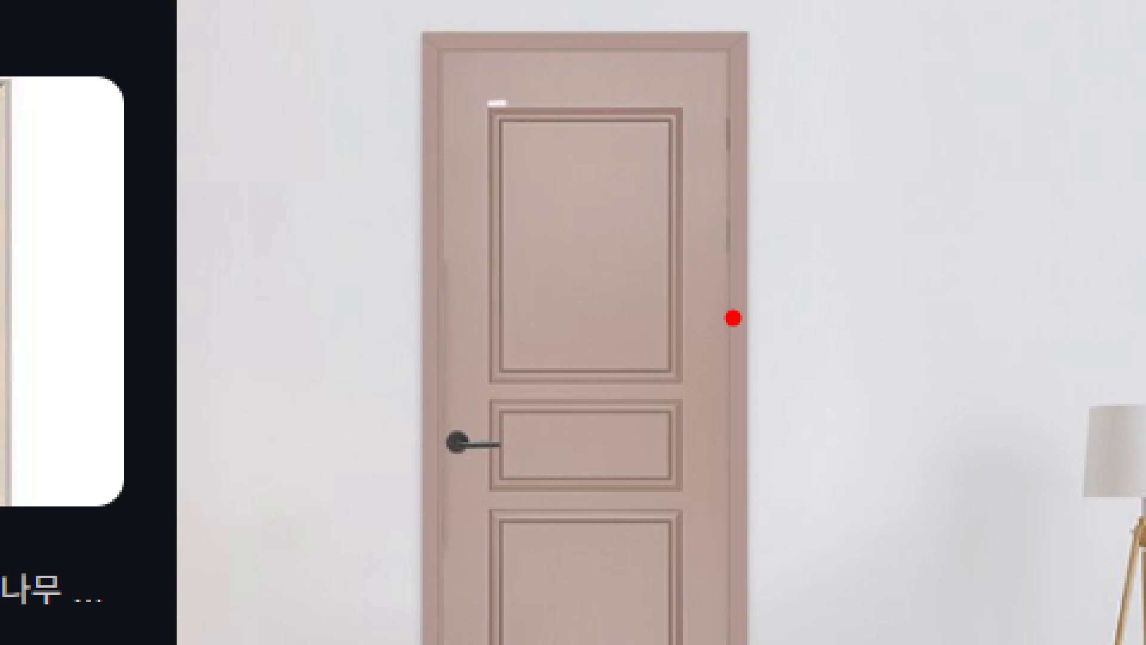
mouse_move(726, 312)
left_mouse_down()
mouse_move(688, 328)
mouse_move(731, 306)
mouse_move(686, 309)
left_mouse_up()
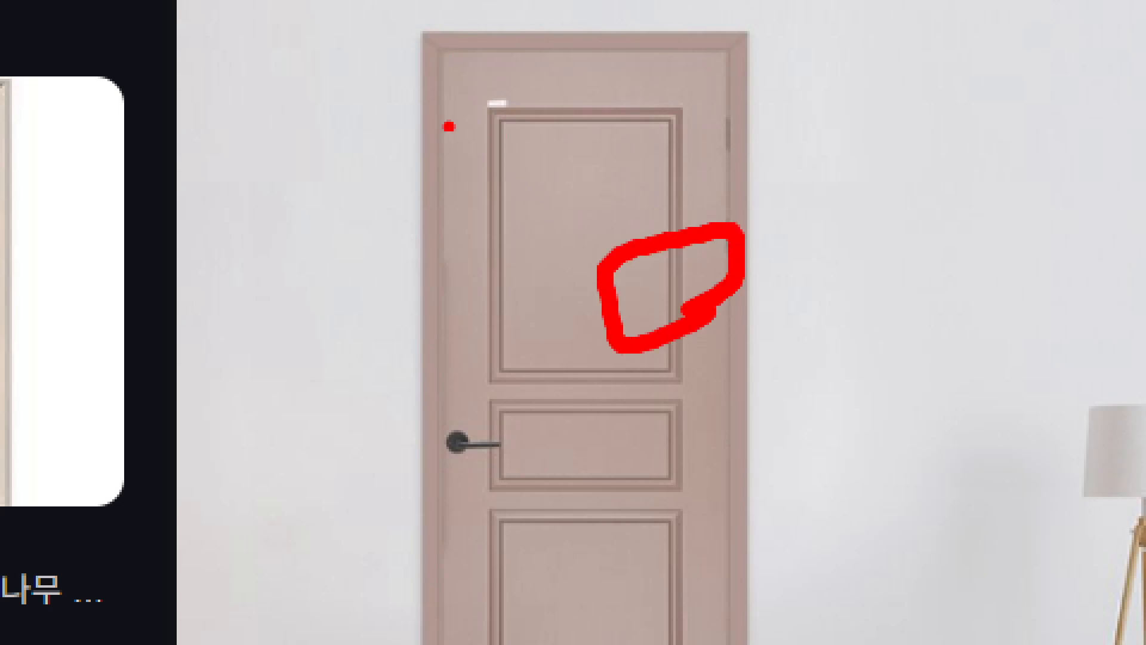
left_click_drag(436, 139, 475, 141)
mouse_move(533, 47)
left_mouse_down()
mouse_move(533, 82)
mouse_move(572, 96)
left_mouse_up()
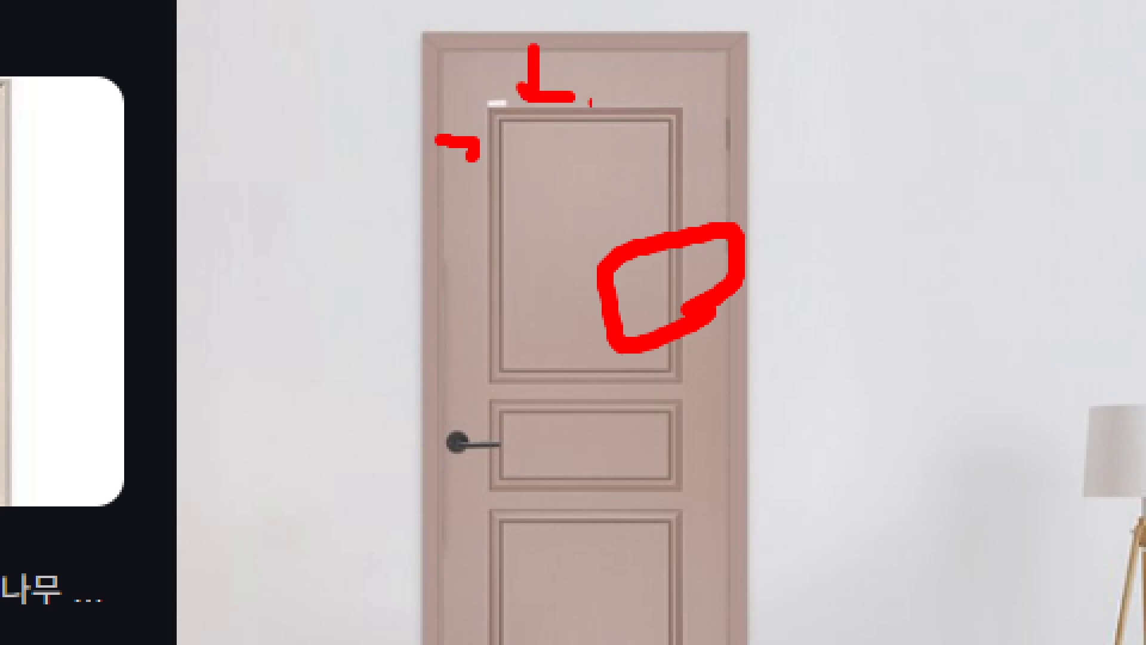
left_click_drag(730, 208, 686, 208)
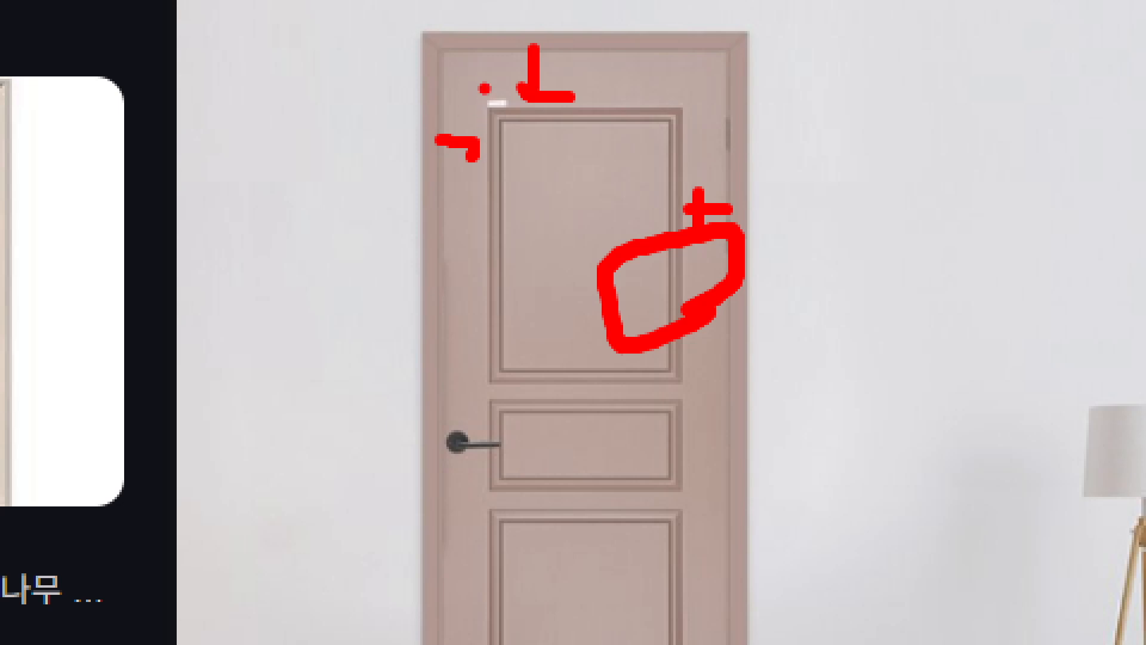
mouse_move(481, 94)
left_mouse_down("ctrl")
mouse_move(678, 333)
mouse_move(687, 386)
mouse_move(545, 249)
mouse_move(497, 136)
mouse_move(502, 121)
left_mouse_up("ctrl")
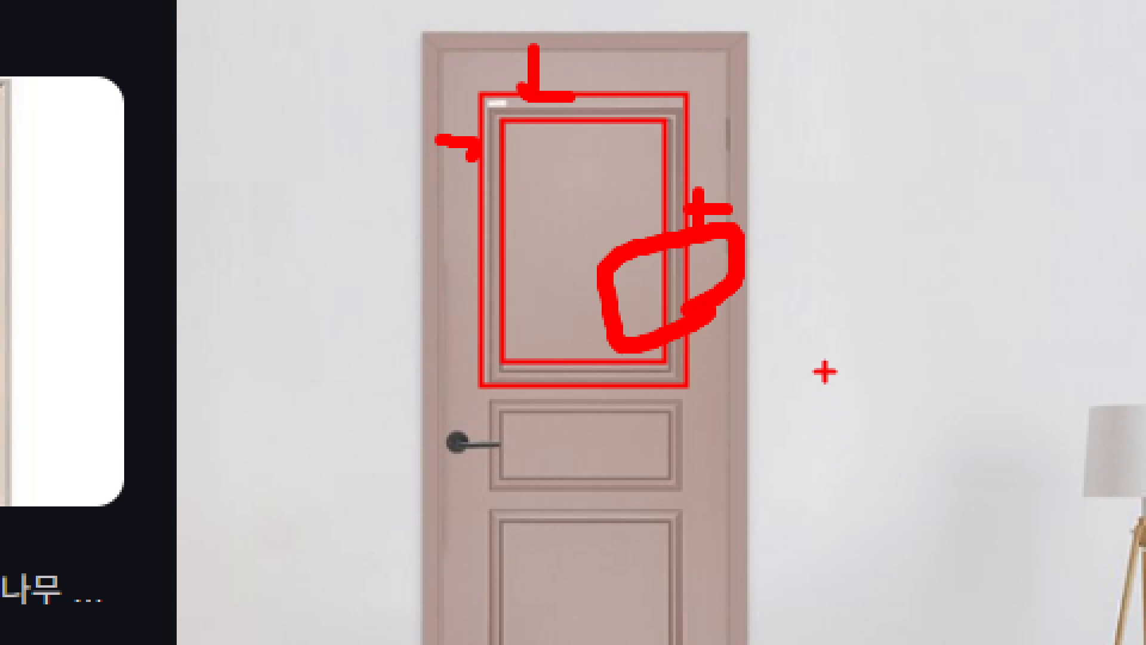
key("Escape")
left_click(878, 7)
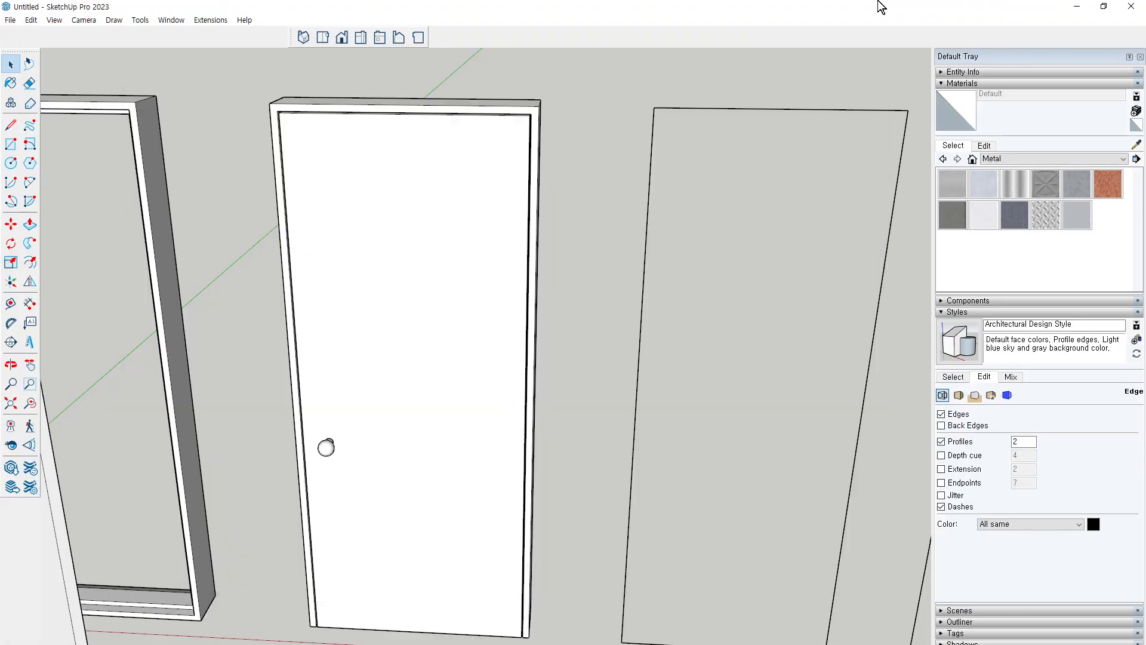
Try to offset the closed door's front face without opening the door for editing
middle_click_drag(567, 326, 463, 305)
left_click(417, 286)
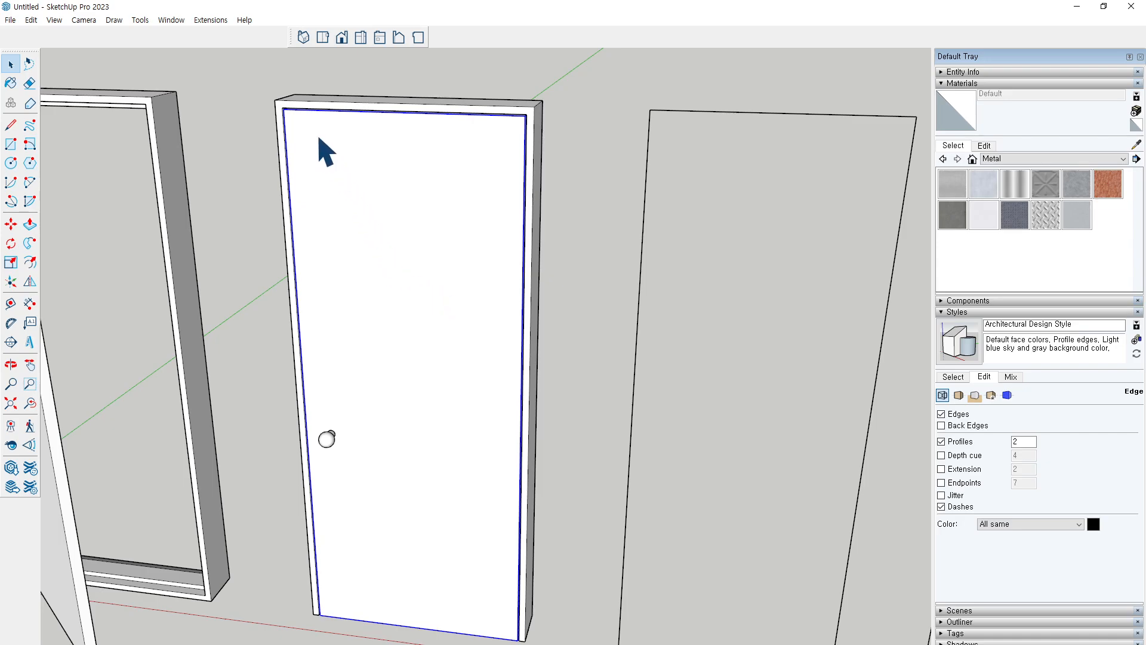
left_click(29, 262)
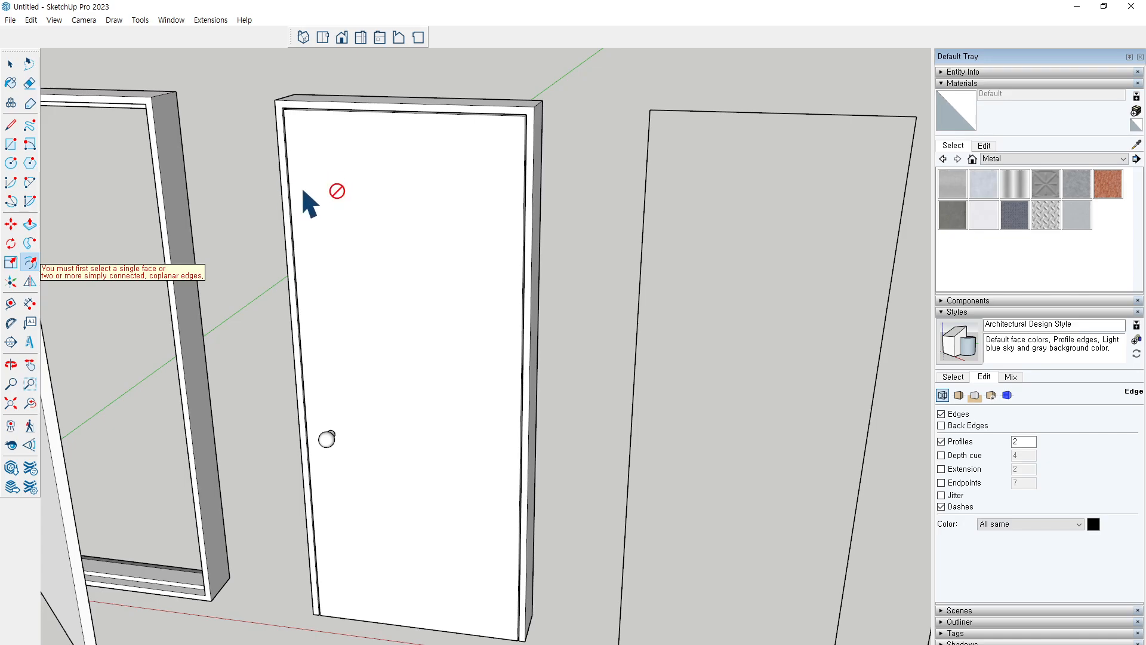
key("space")
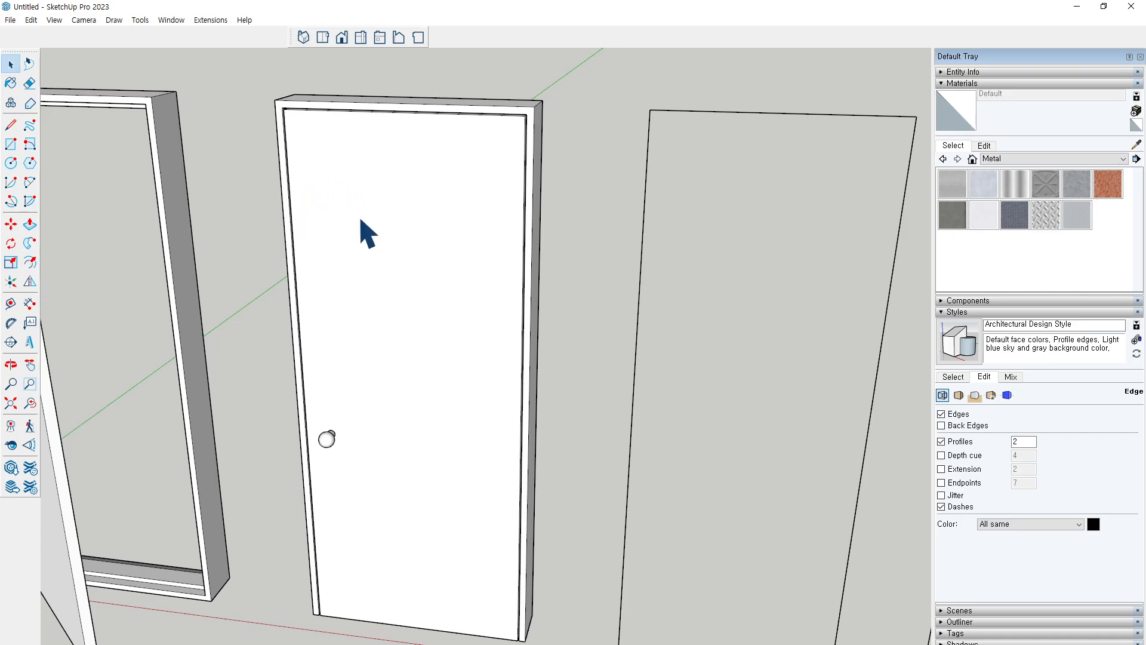
Open the closed door for editing, offset its front face inward, and undo the offset after leaving the door
double_click(360, 219)
double_click(361, 219)
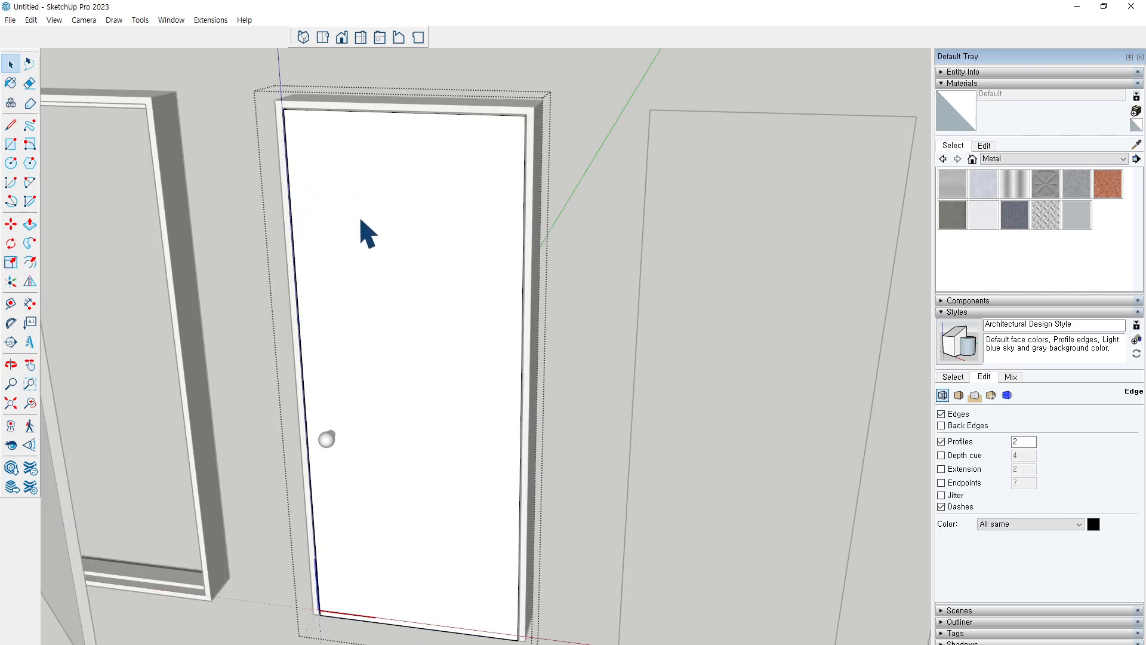
left_click(30, 262)
left_click(302, 255)
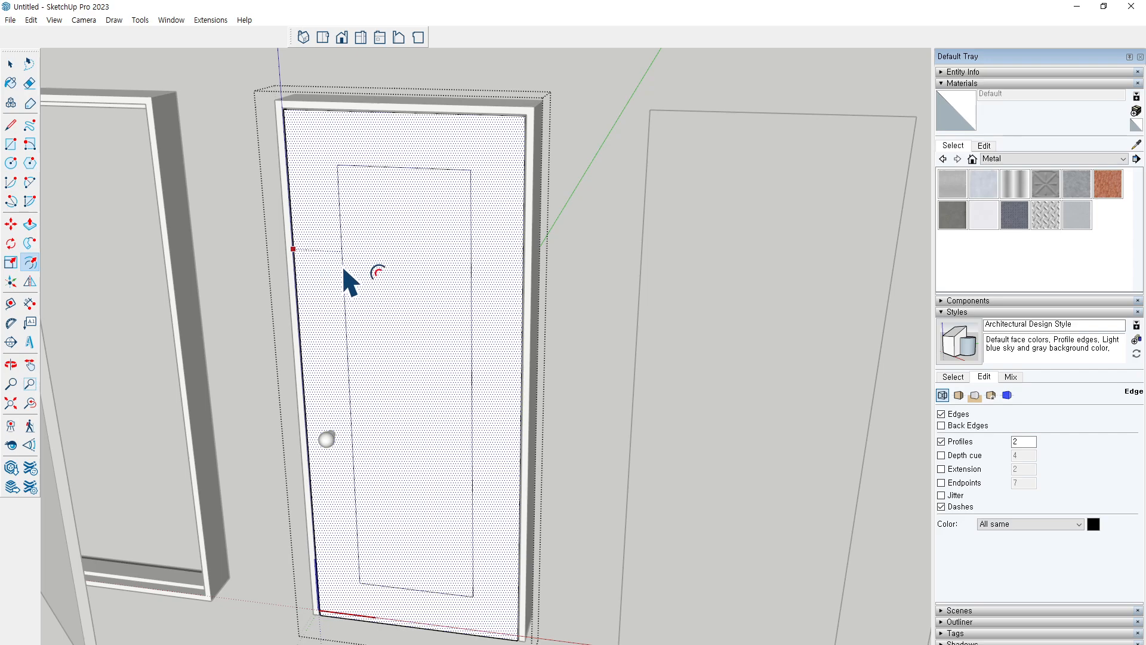
left_click(358, 277)
key("space")
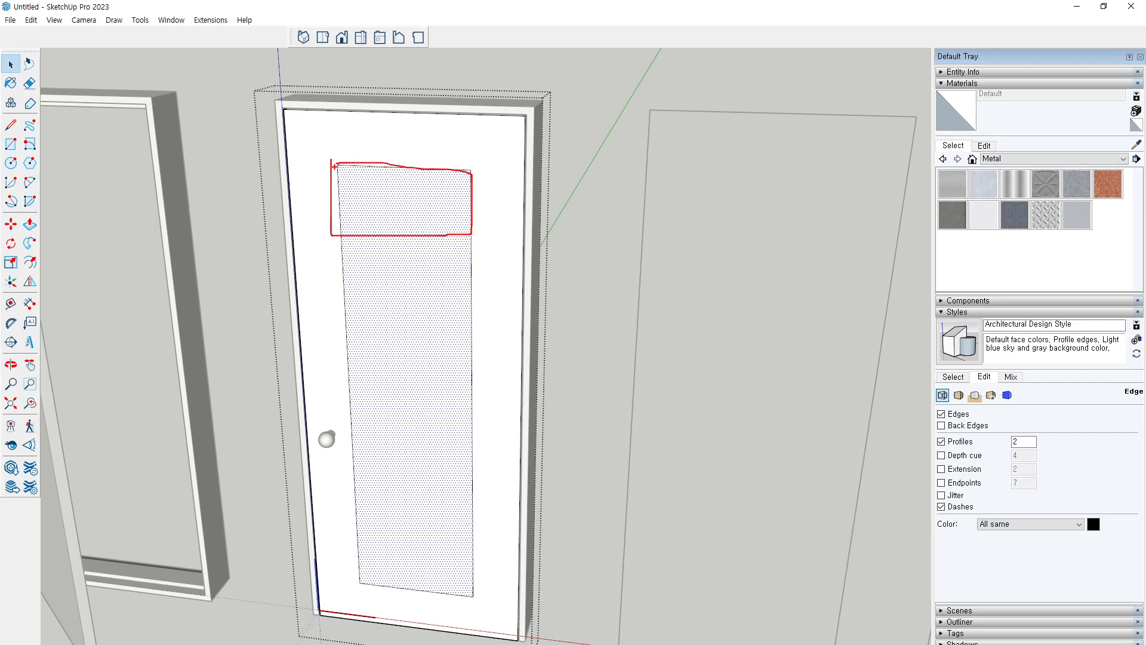
left_click(604, 289)
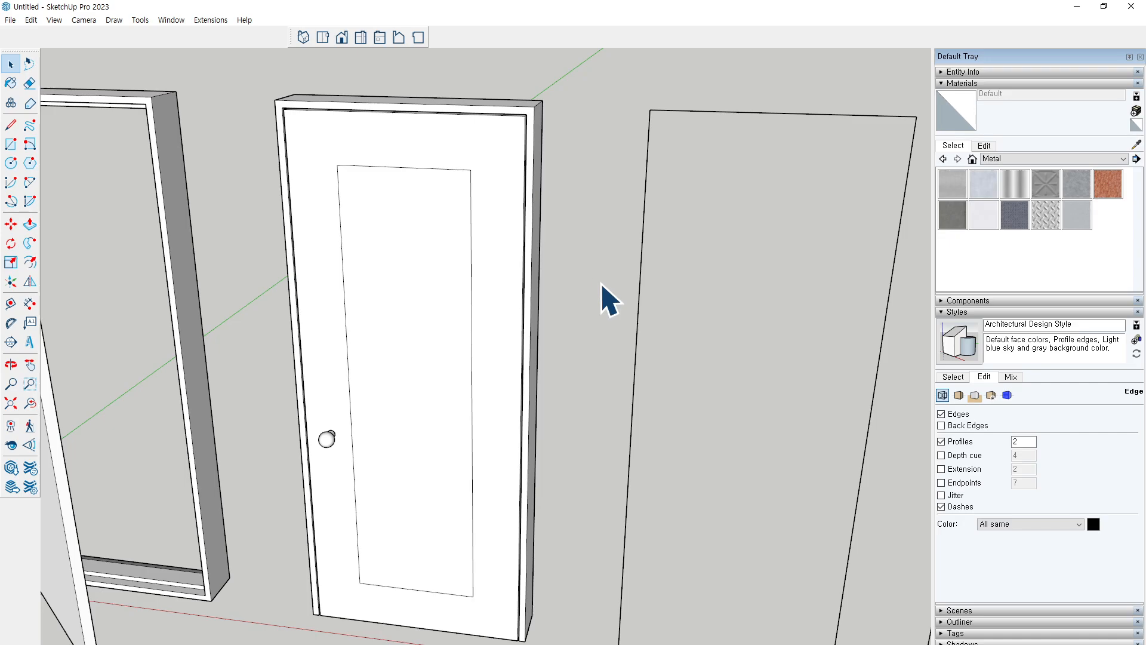
left_click(604, 290)
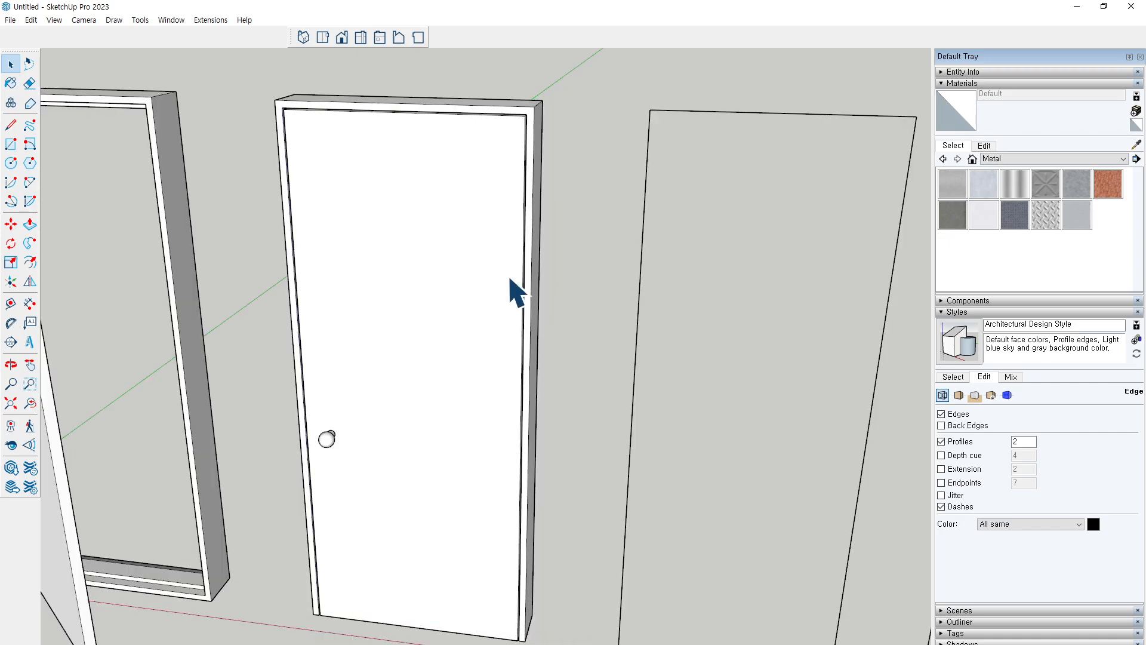
Open the closed door for editing, select its front face, and leave the door without changing it
left_click(386, 248)
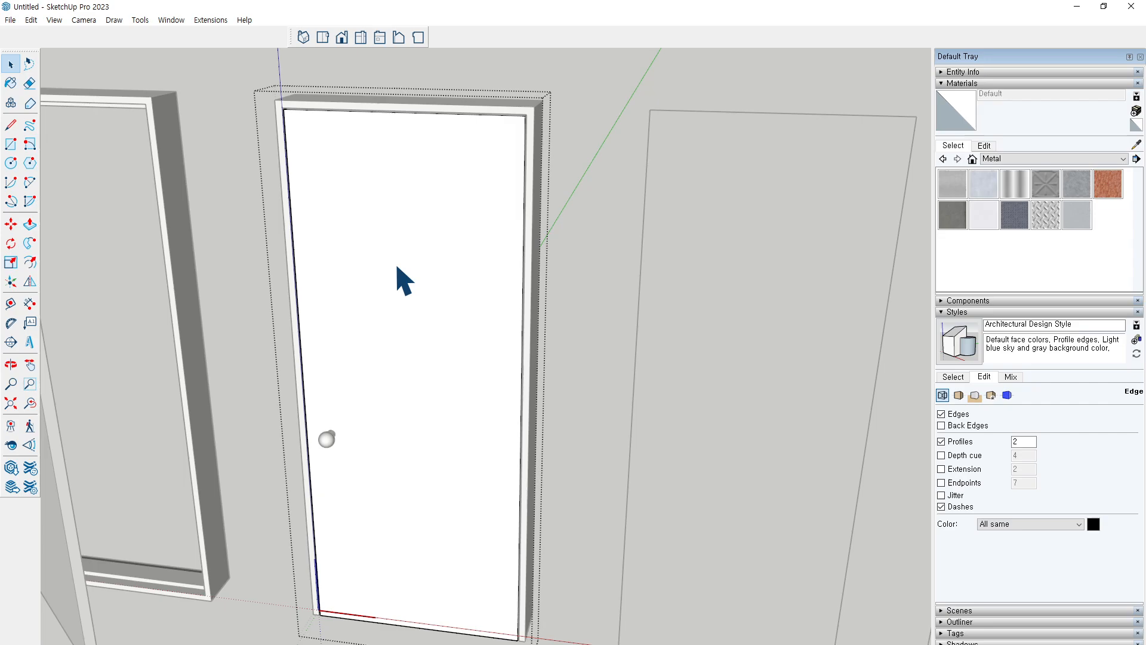
double_click(397, 268)
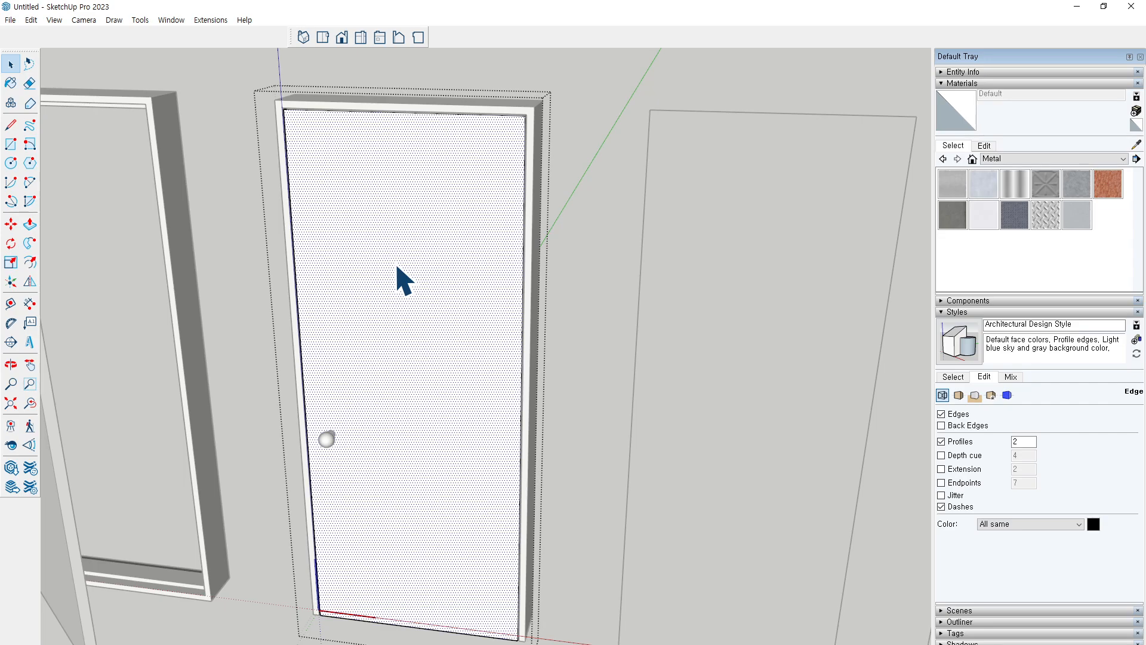
left_click(595, 296)
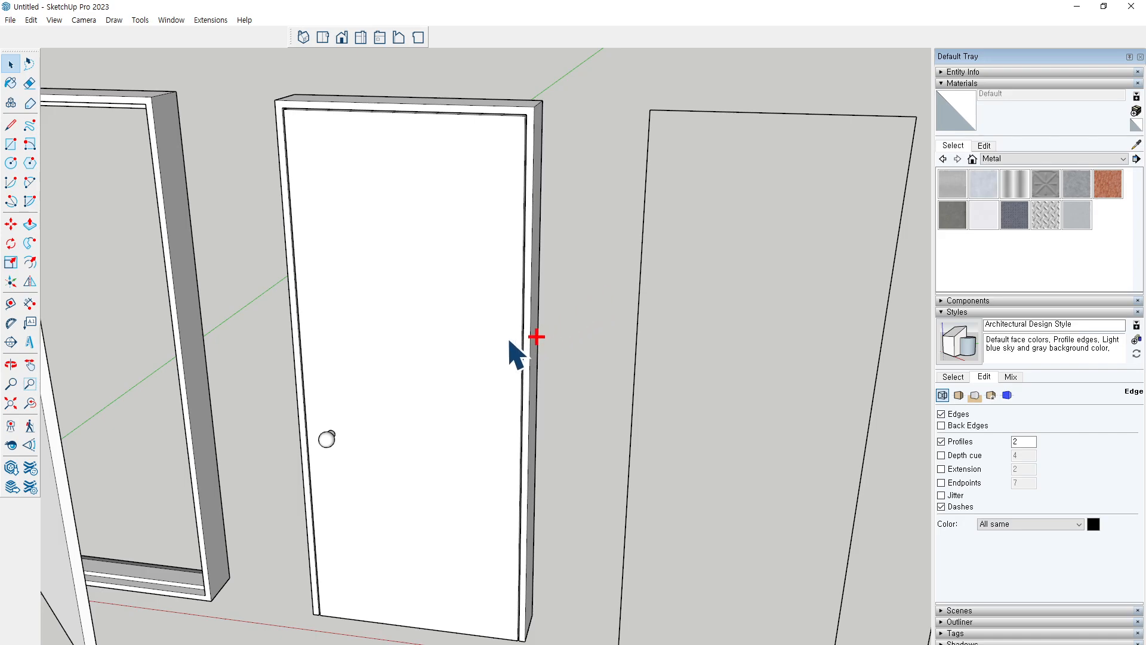
Try to paste the copied front face and position it by its corner at the closed door's lower corner
key("ctrl+v")
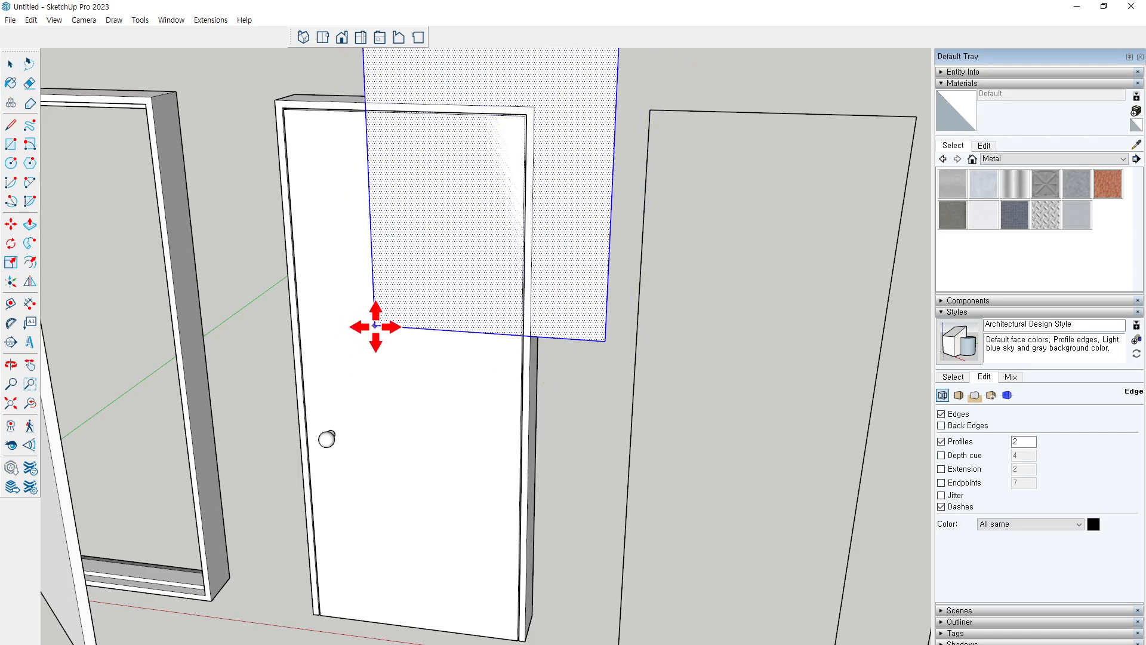
left_click(376, 328)
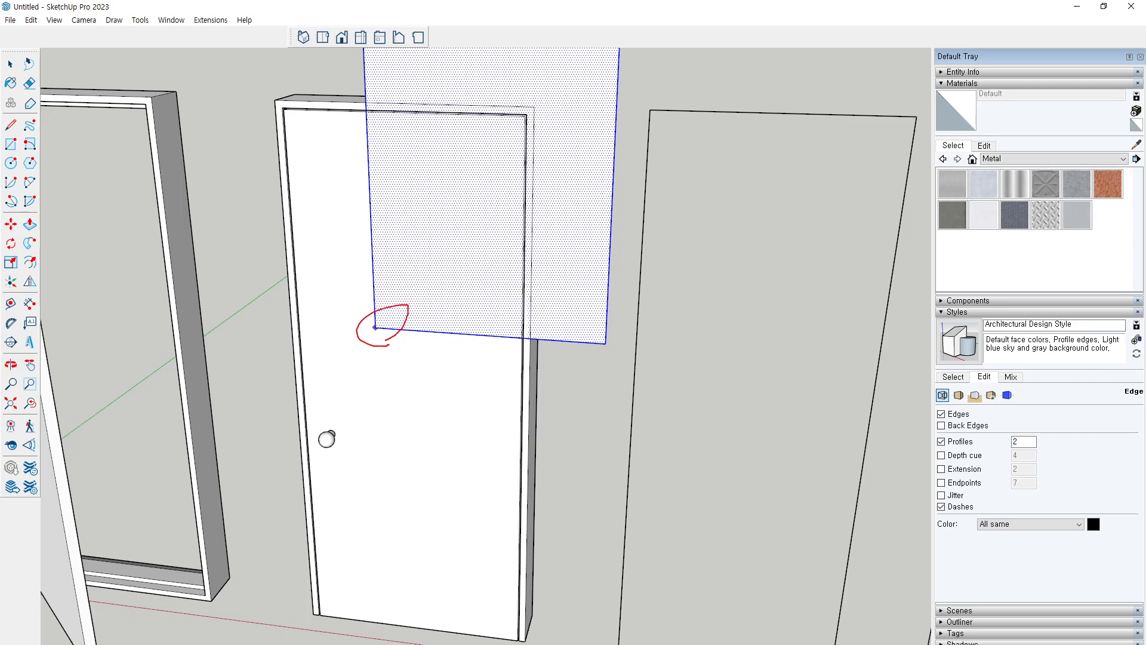
left_click(376, 328)
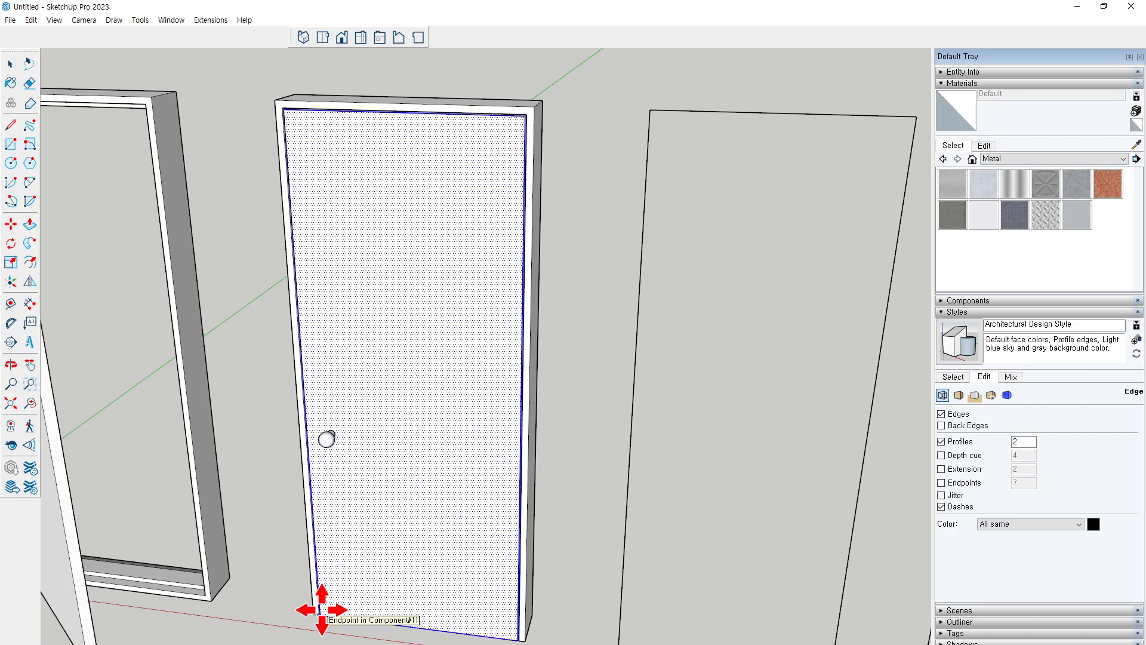
scroll(320, 610, "up", 6)
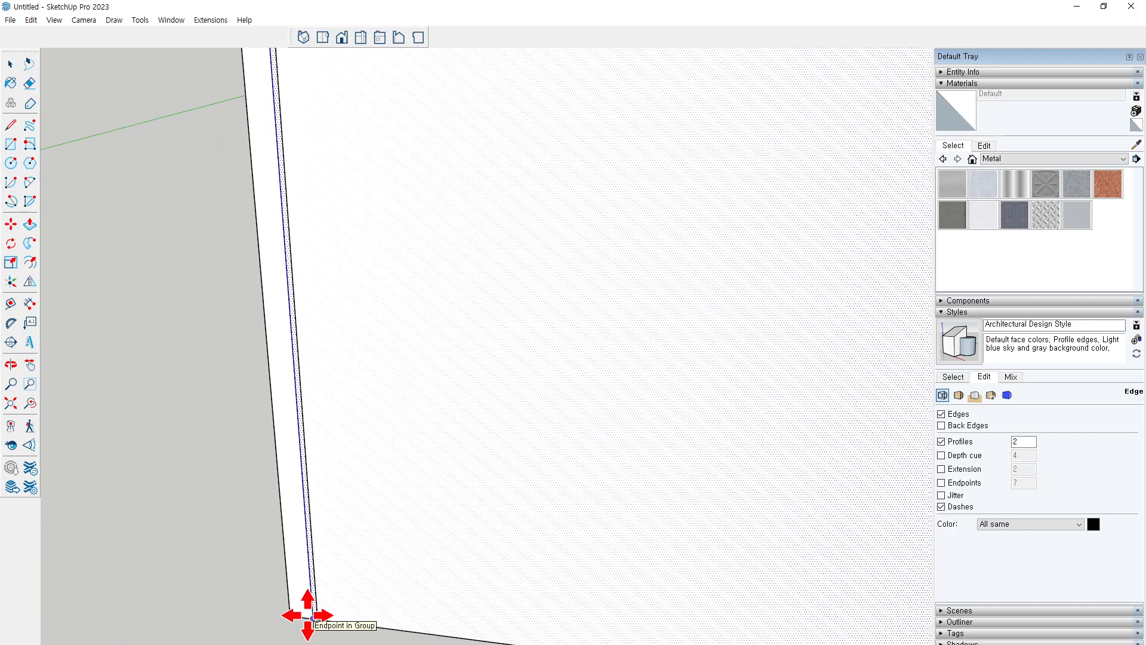
left_click(307, 615)
key("space")
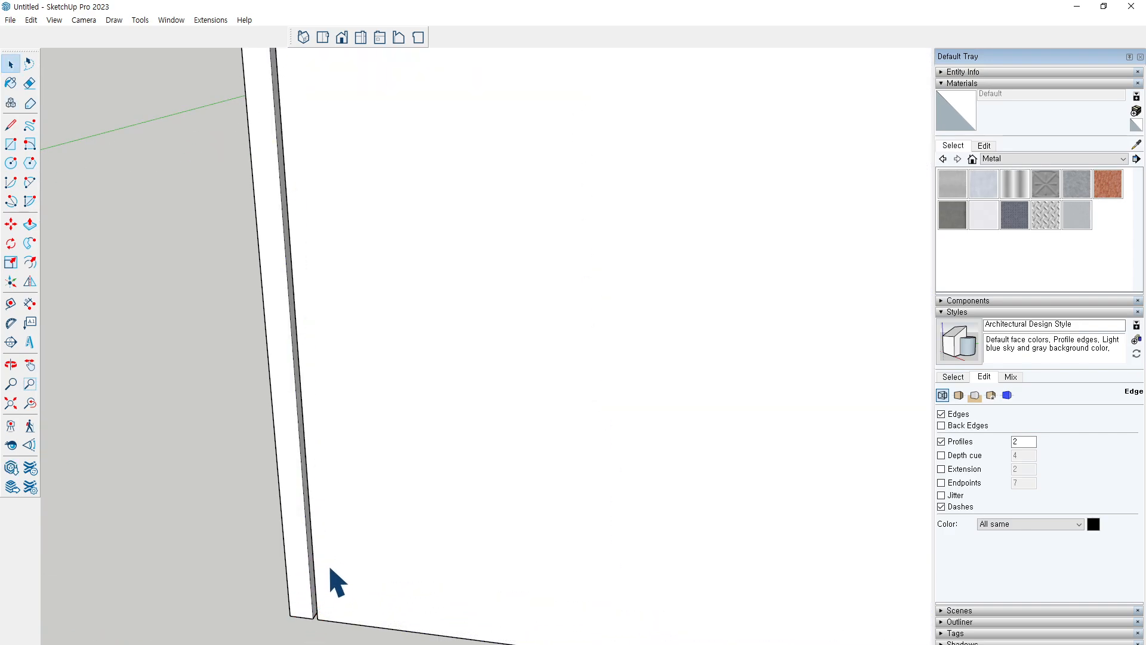
Compare Paste with Paste In Place, and paste the copied front face in place over the closed door
scroll(333, 583, "down", 6)
middle_click_drag(414, 325, 467, 493, "shift")
scroll(591, 494, "down", 3)
middle_click_drag(591, 494, 503, 474)
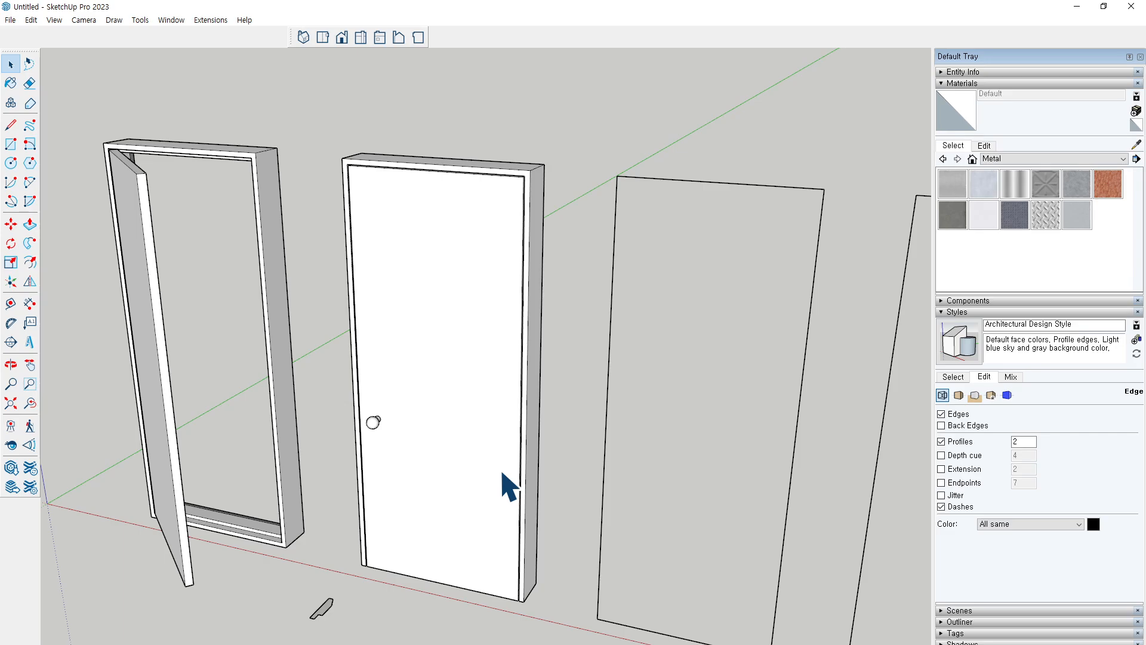
left_click(46, 22)
mouse_move(41, 21)
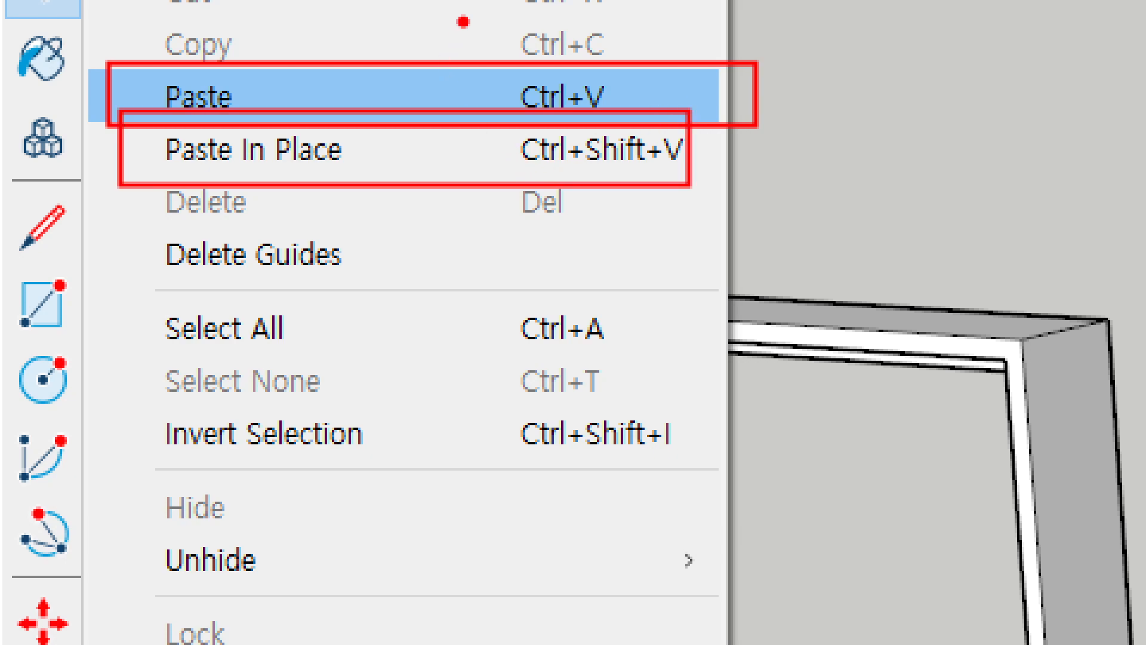
mouse_move(463, 21)
left_mouse_down()
mouse_move(429, 91)
mouse_move(413, 60)
left_mouse_up()
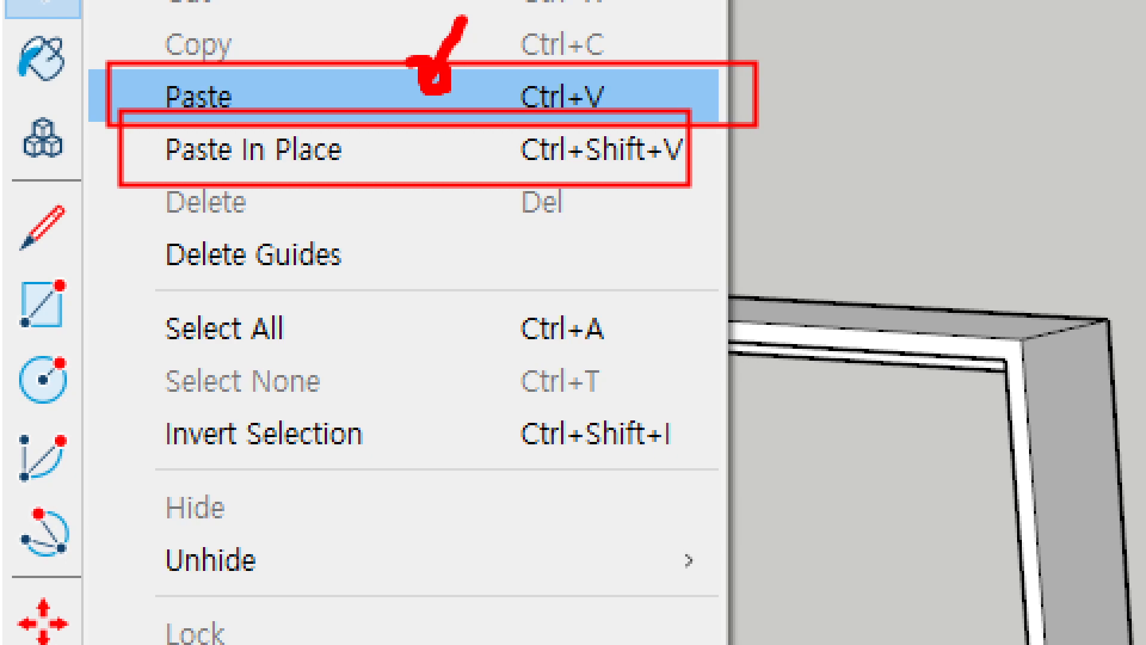
mouse_move(107, 197)
left_mouse_down()
mouse_move(507, 174)
mouse_move(734, 116)
left_mouse_up()
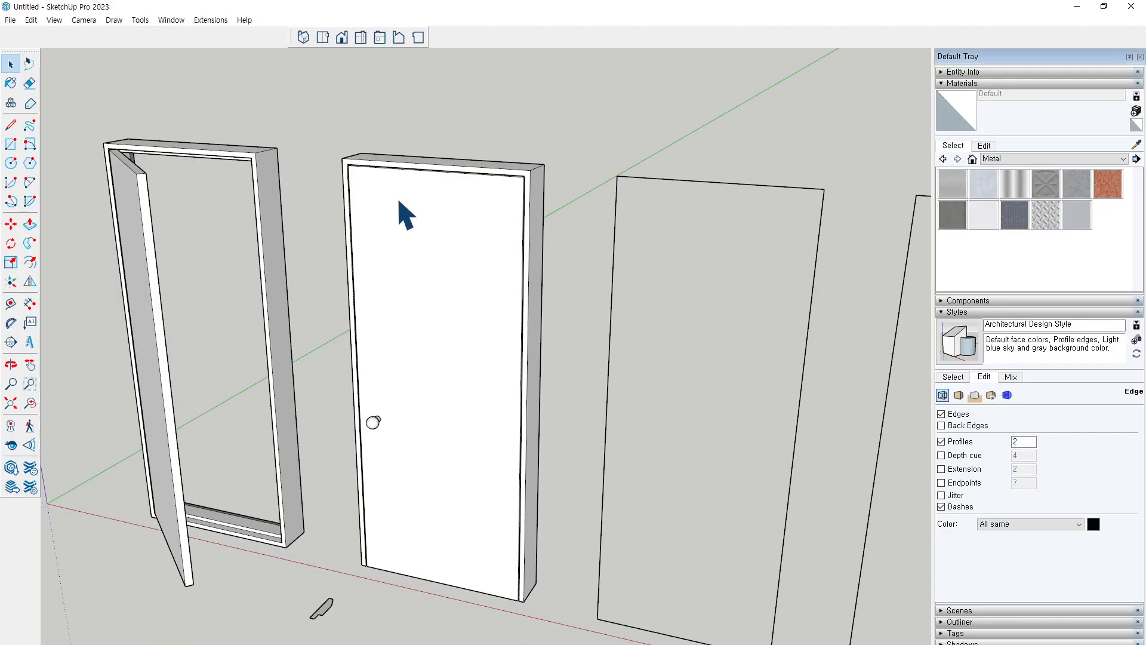
left_click(33, 20)
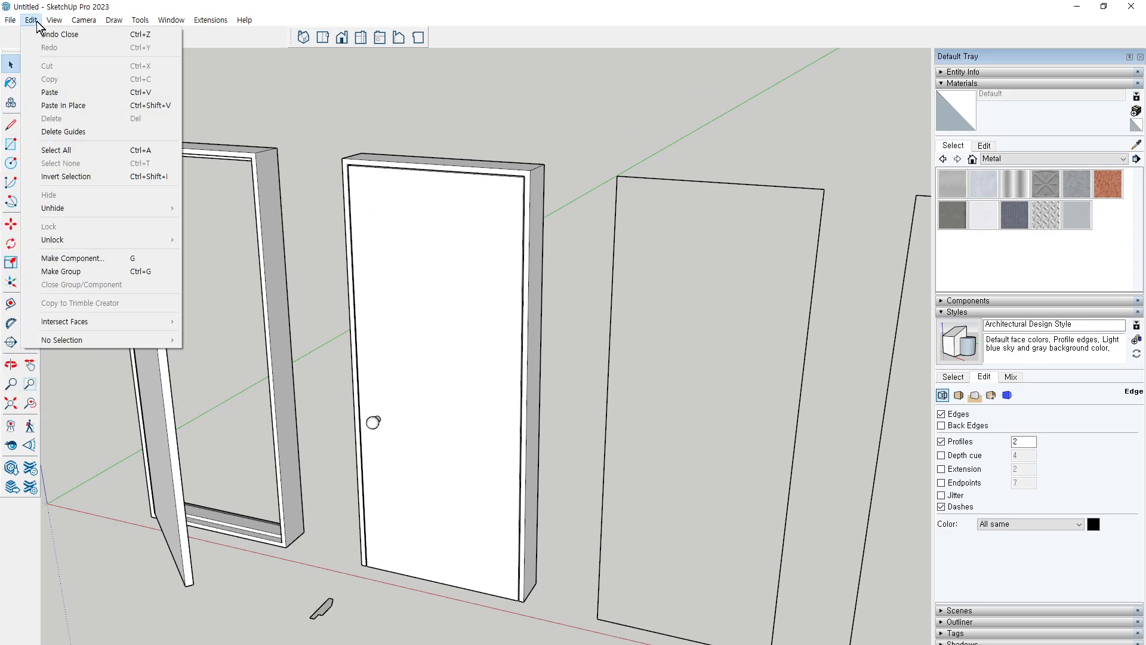
left_click(94, 104)
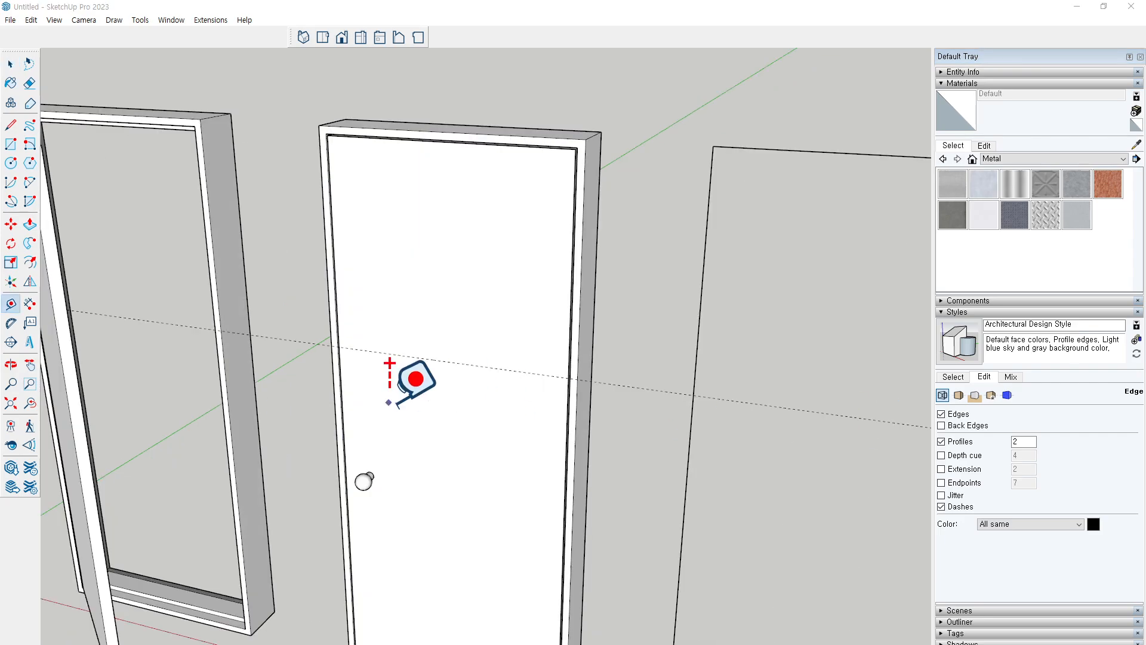
Place two horizontal guide lines across the door front with Tape Measure, one above the knob and one at knob height
middle_click(409, 378)
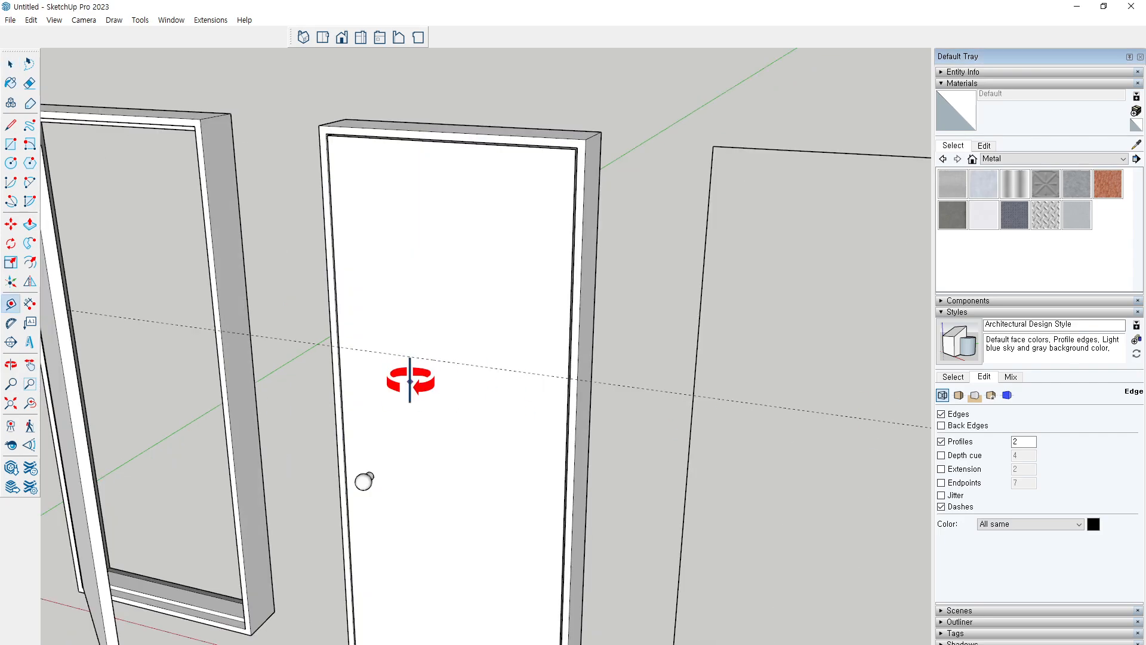
left_click(433, 142)
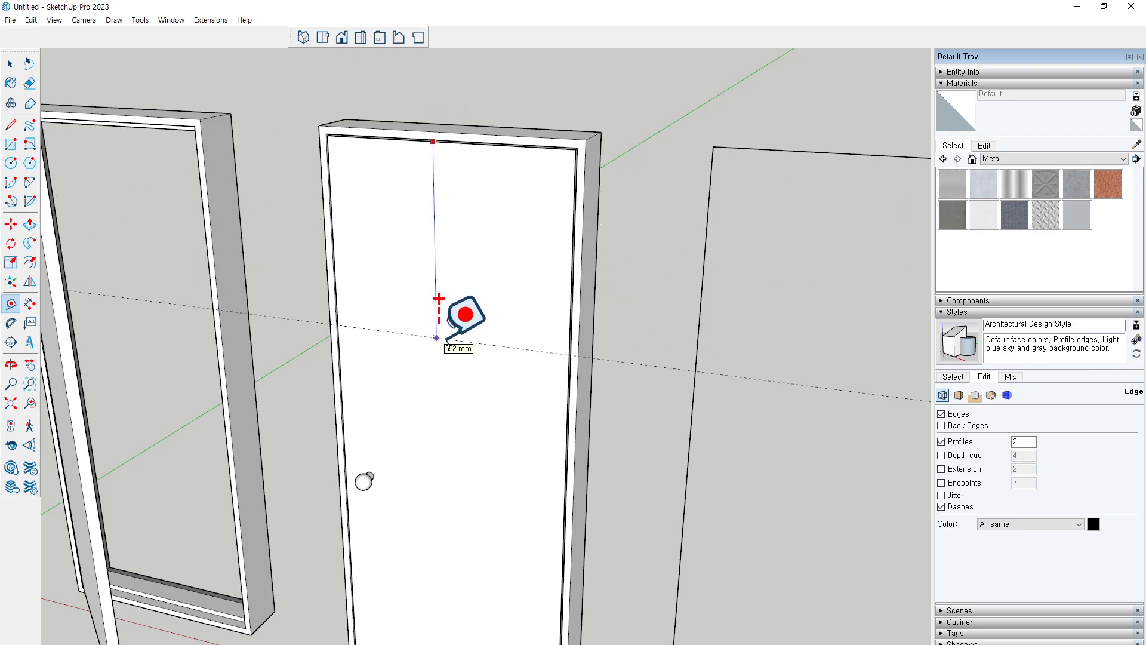
left_click(440, 349)
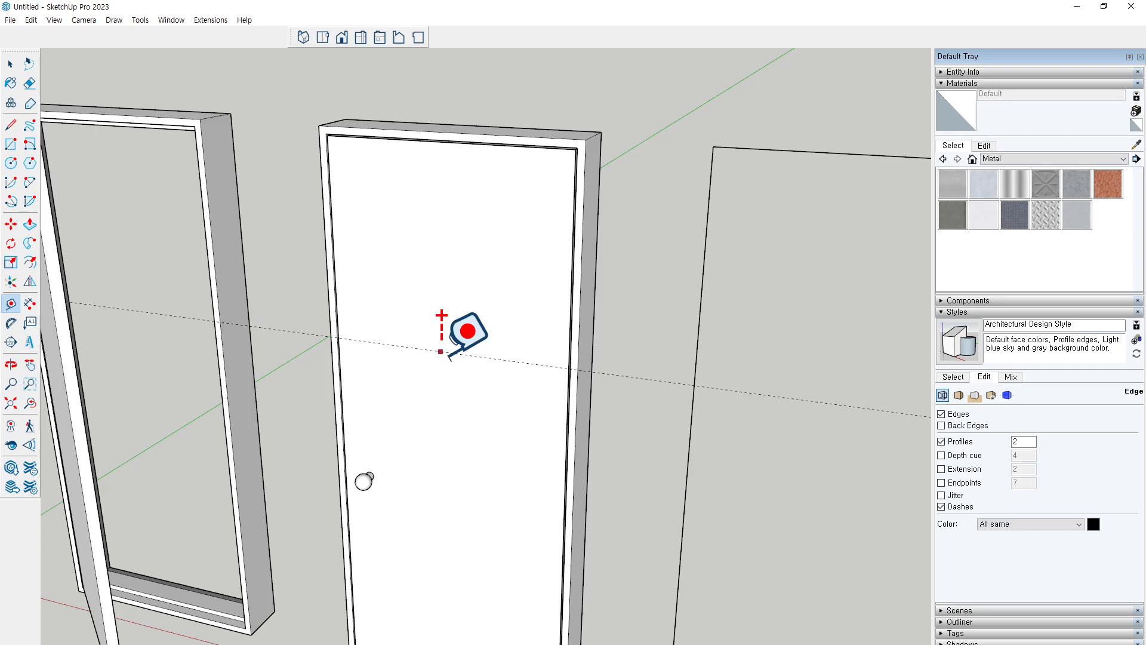
left_click(440, 351)
left_click(448, 492)
middle_click_drag(453, 493, 525, 265)
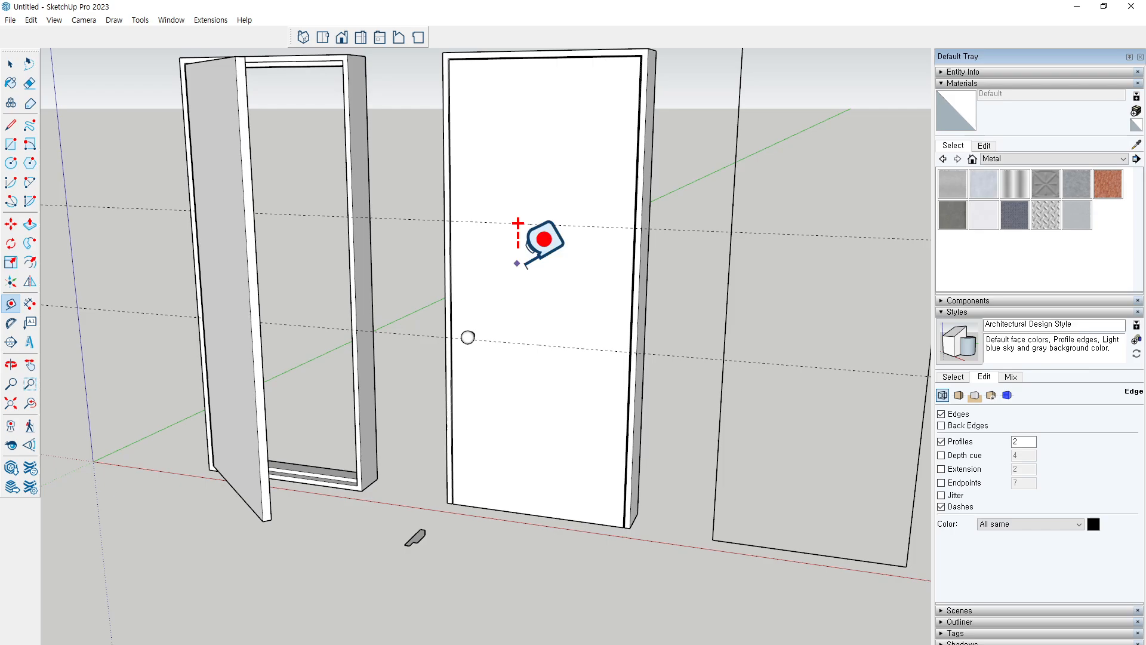
Draw a line along the upper guide from one side edge of the pasted door face to the other
key("l")
scroll(477, 215, "up", 4)
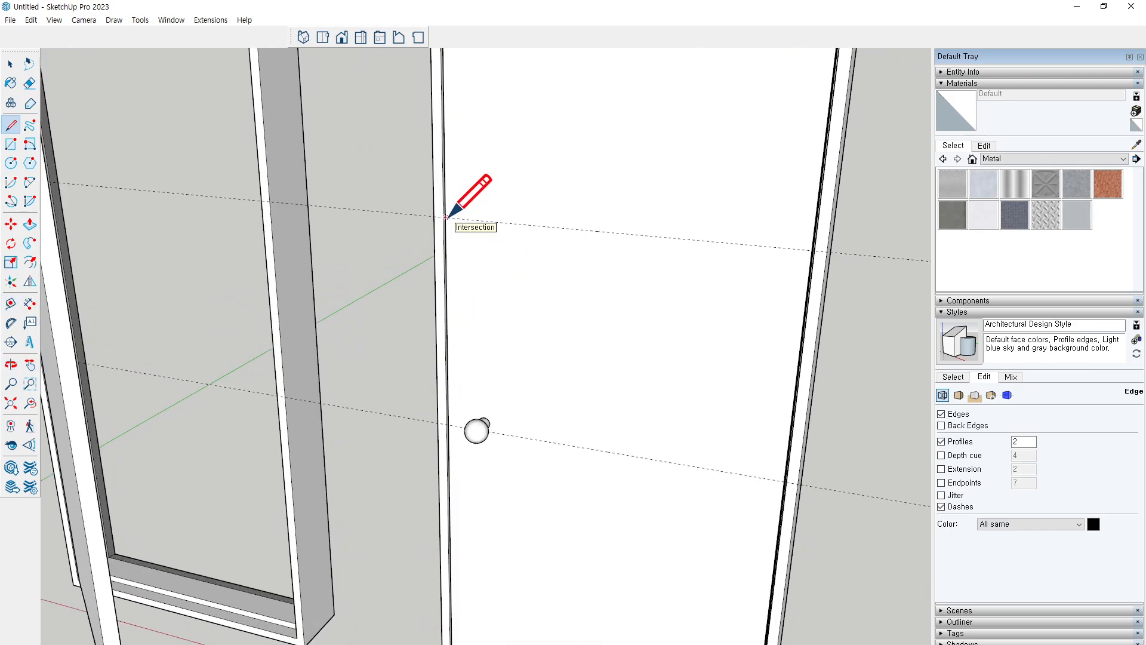
scroll(446, 217, "up", 2)
key("space")
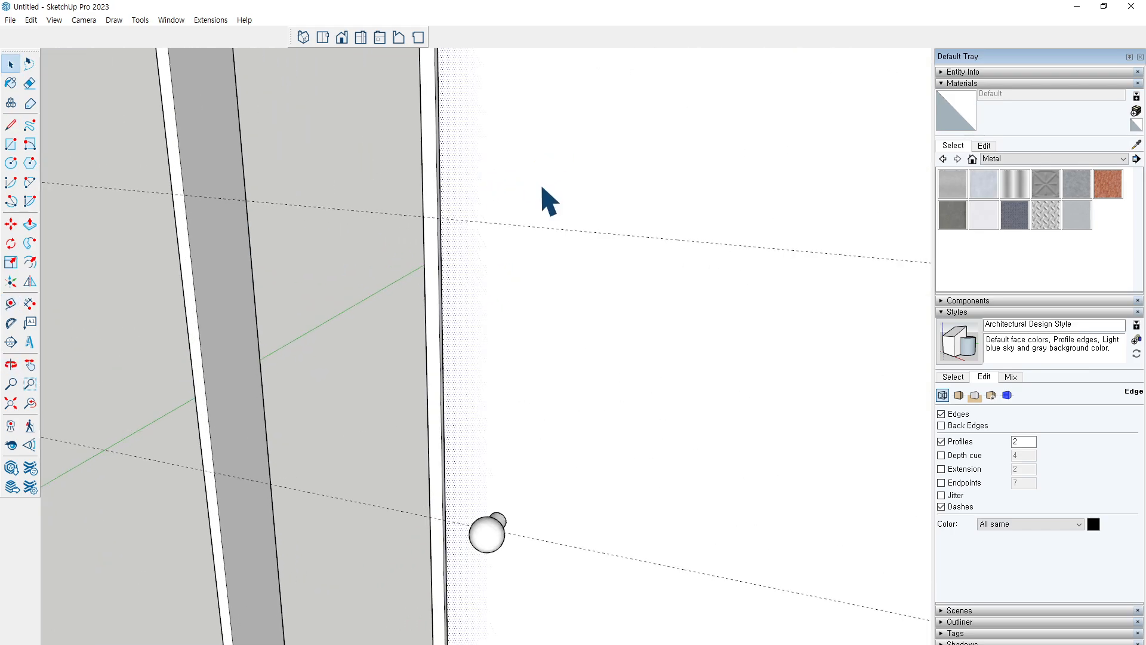
key("l")
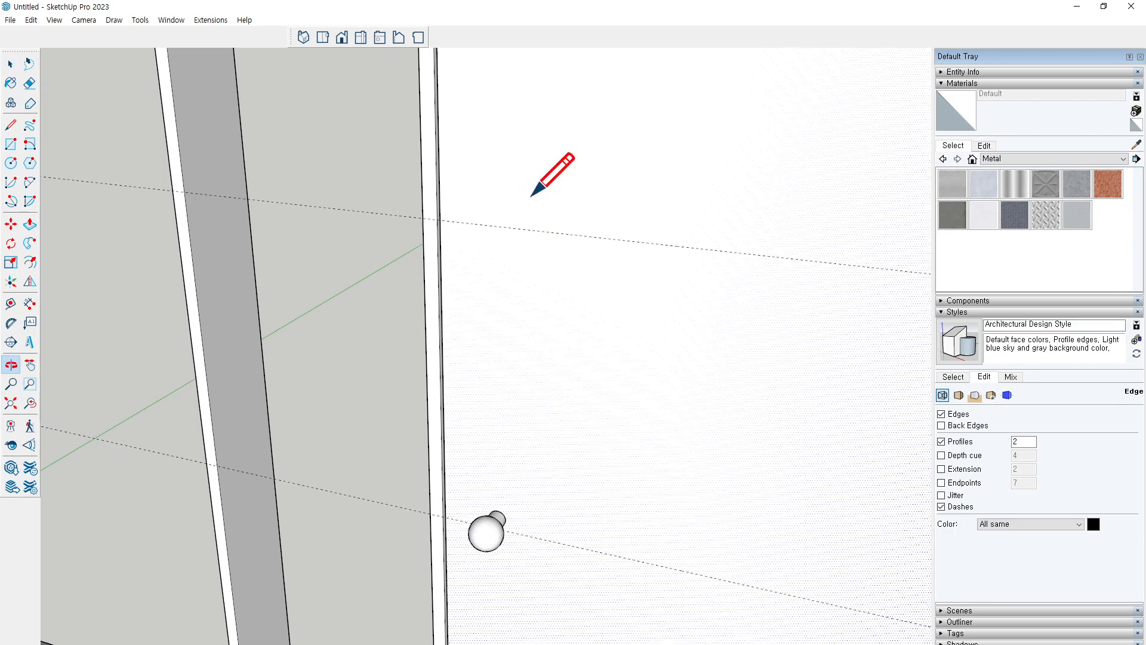
scroll(399, 253, "down", 3)
scroll(397, 253, "up", 2)
left_click(397, 229)
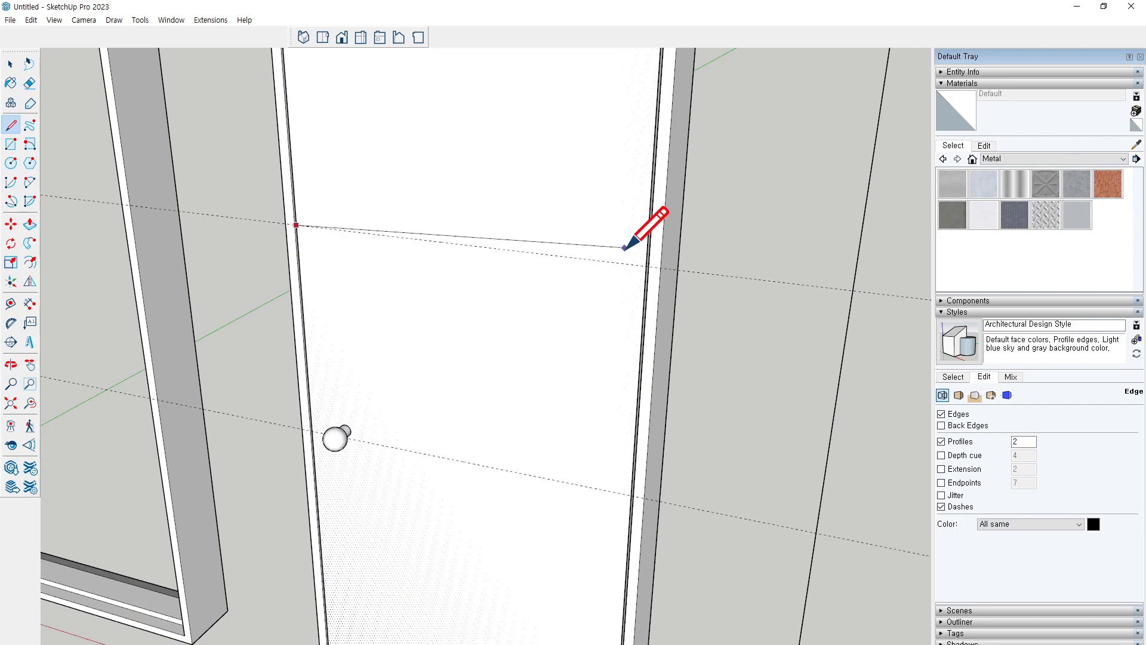
scroll(648, 264, "up", 2)
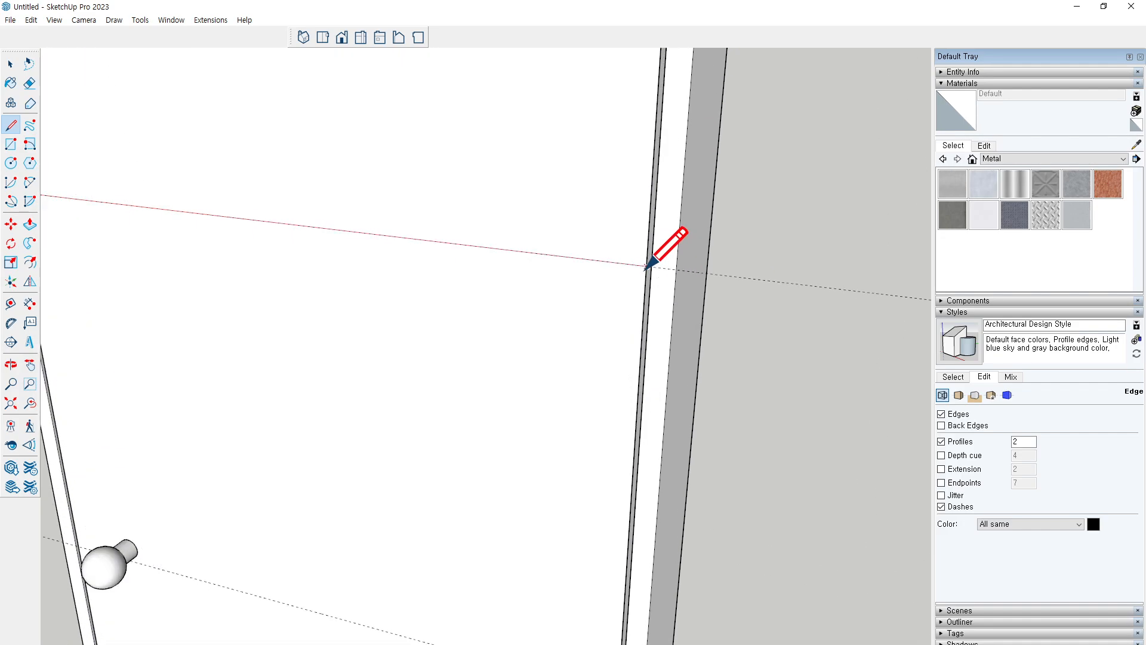
left_click(648, 265)
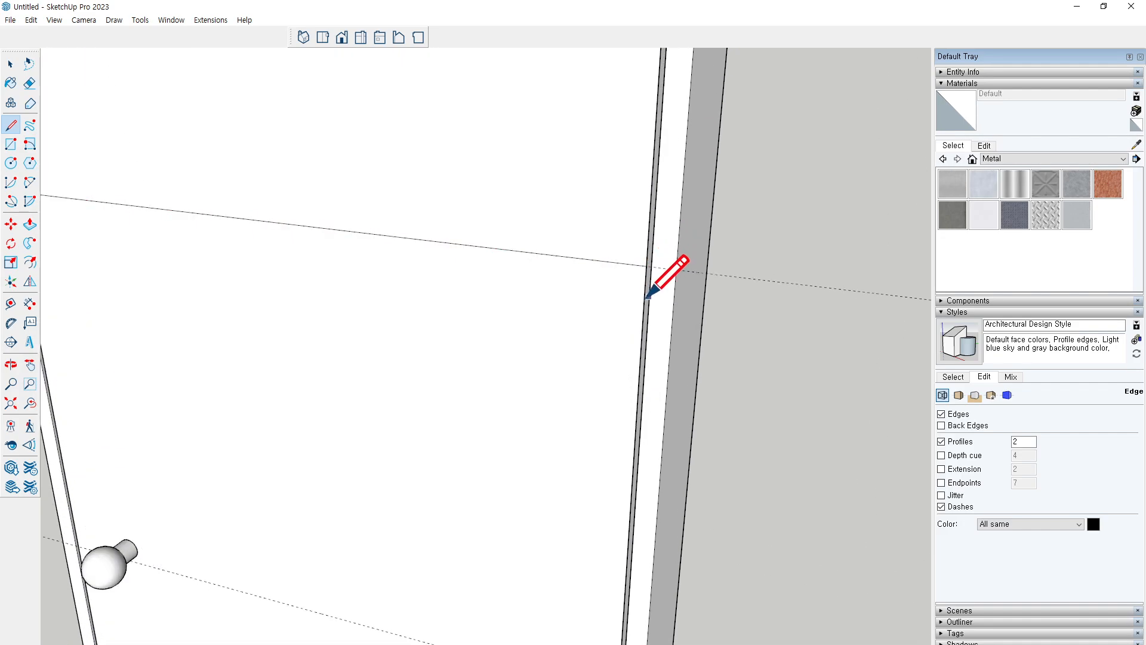
scroll(650, 265, "down", 2)
key("space")
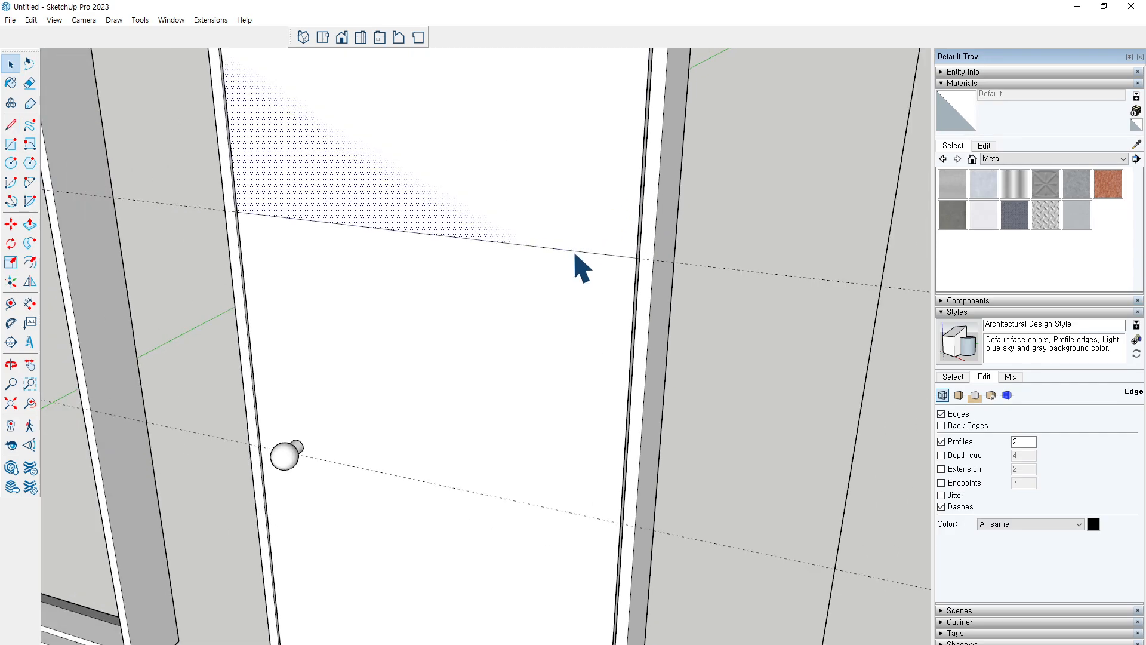
Copy the dividing line straight down onto the lower guide and clear the selection
left_click(575, 255)
key("m")
left_click(574, 254)
key("ctrl")
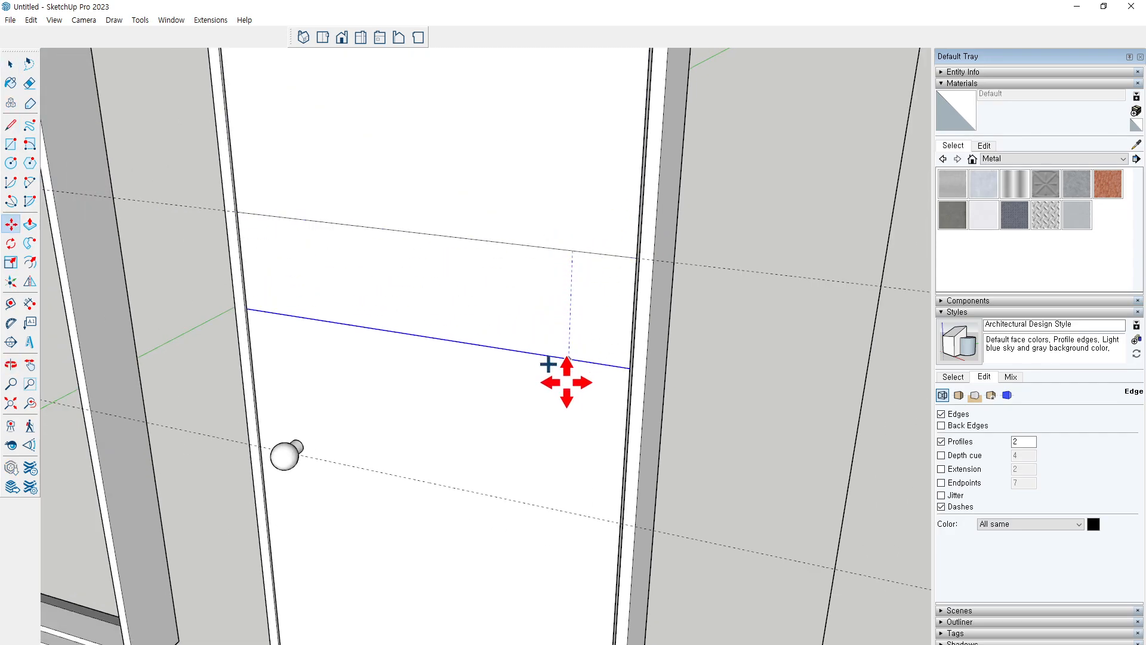
key("shift")
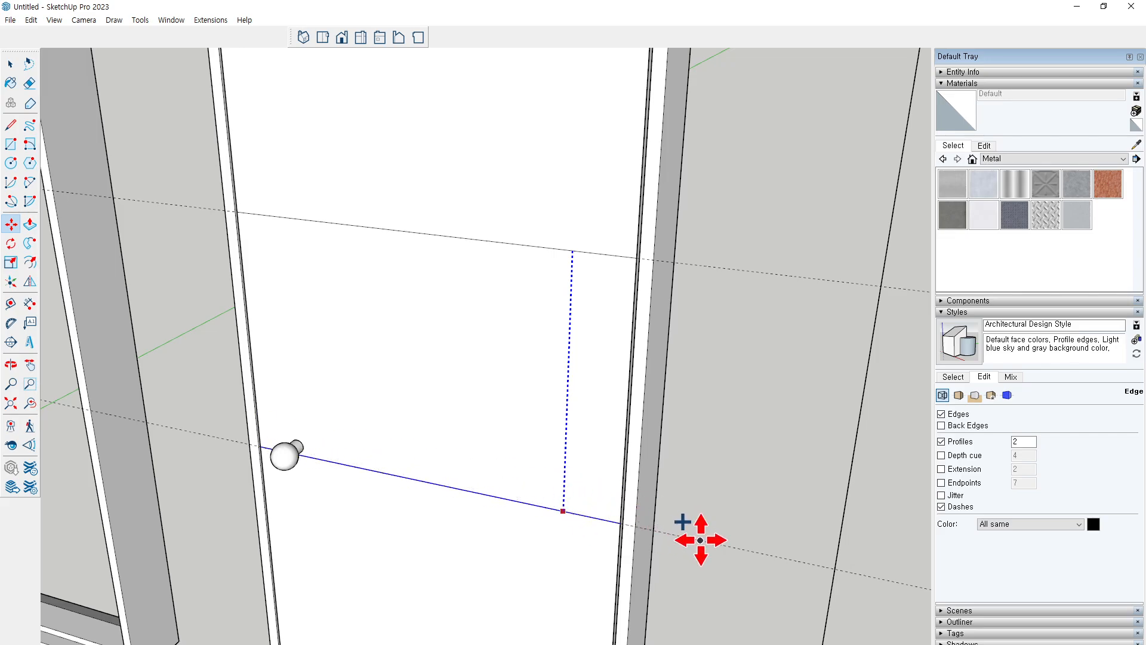
left_click(699, 539)
key("space")
scroll(699, 418, "down", 2)
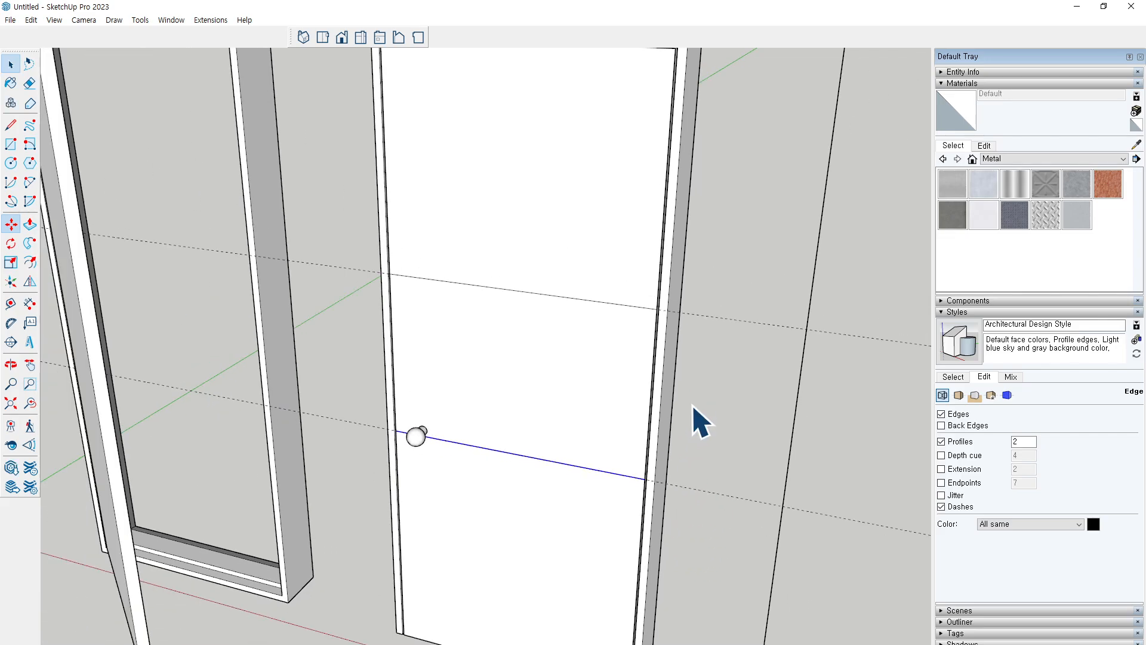
scroll(692, 406, "down", 2)
left_click(419, 197)
Offset the upper, middle and lower sections of the pasted door face inward to outline three rectangular panels
middle_click(417, 192)
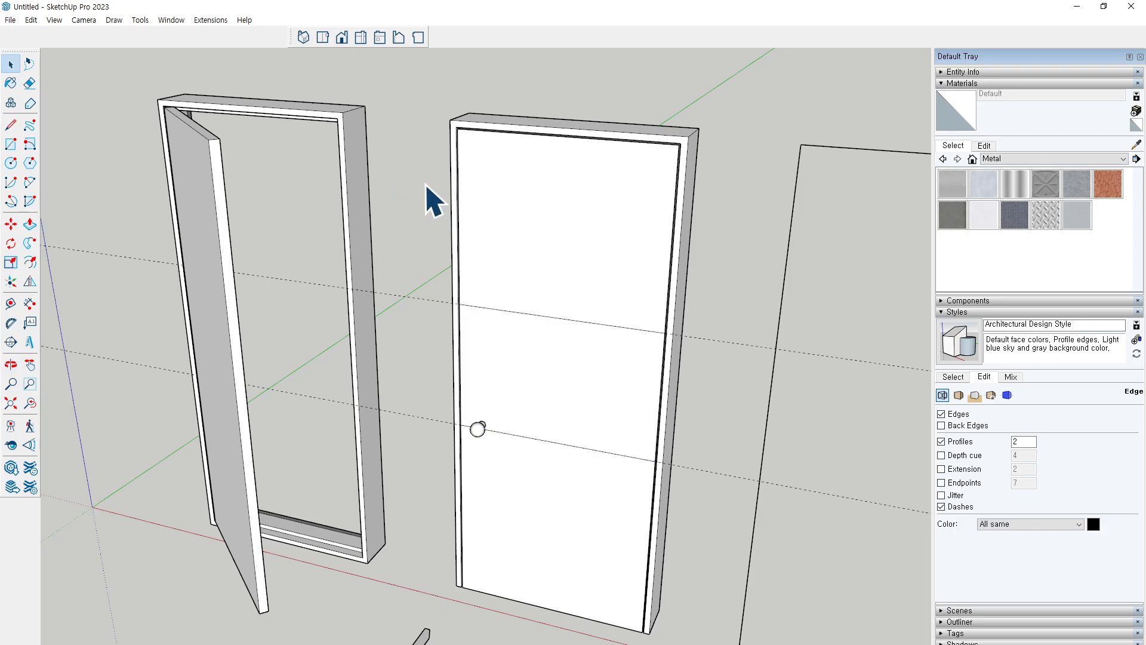
key("r")
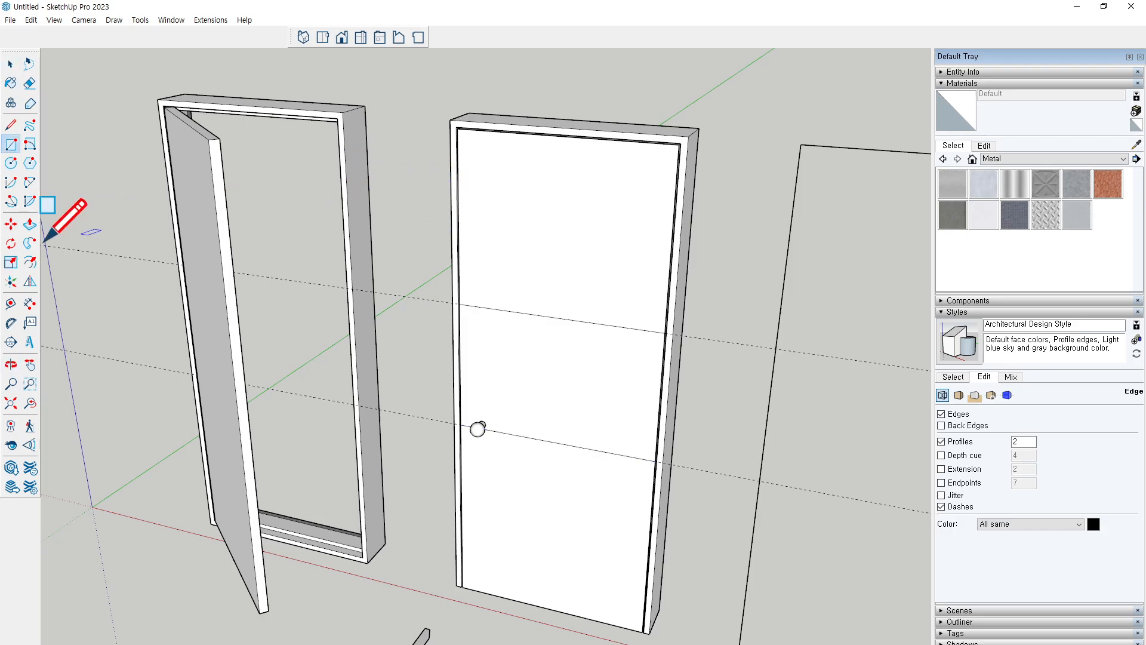
left_click(30, 262)
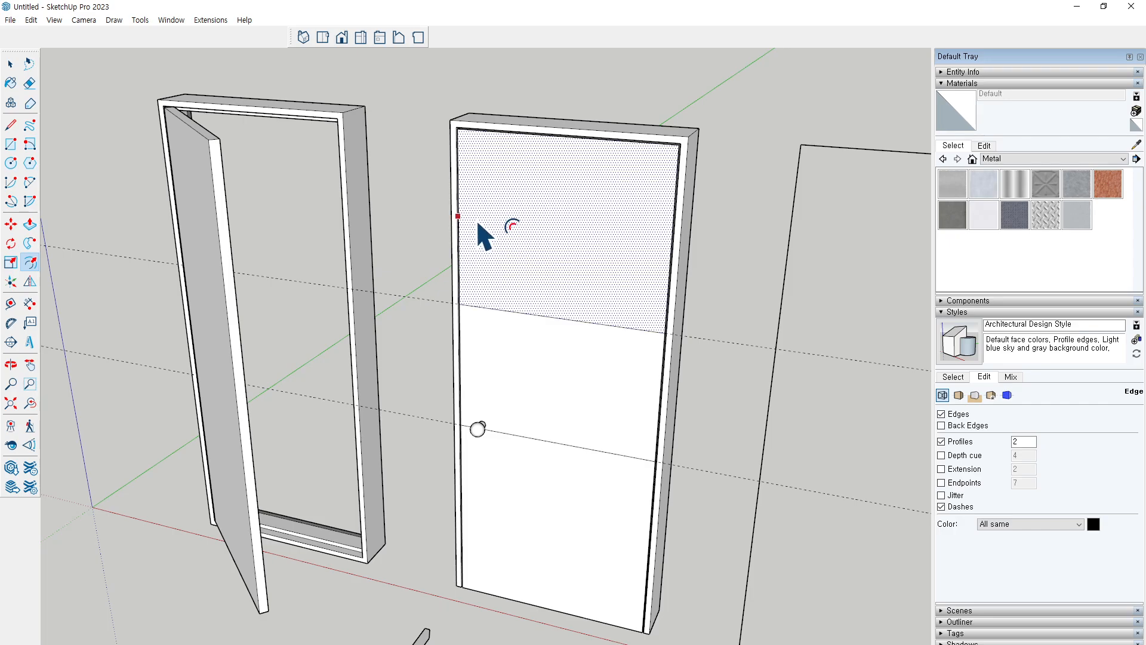
left_click(483, 236)
scroll(494, 239, "up", 1)
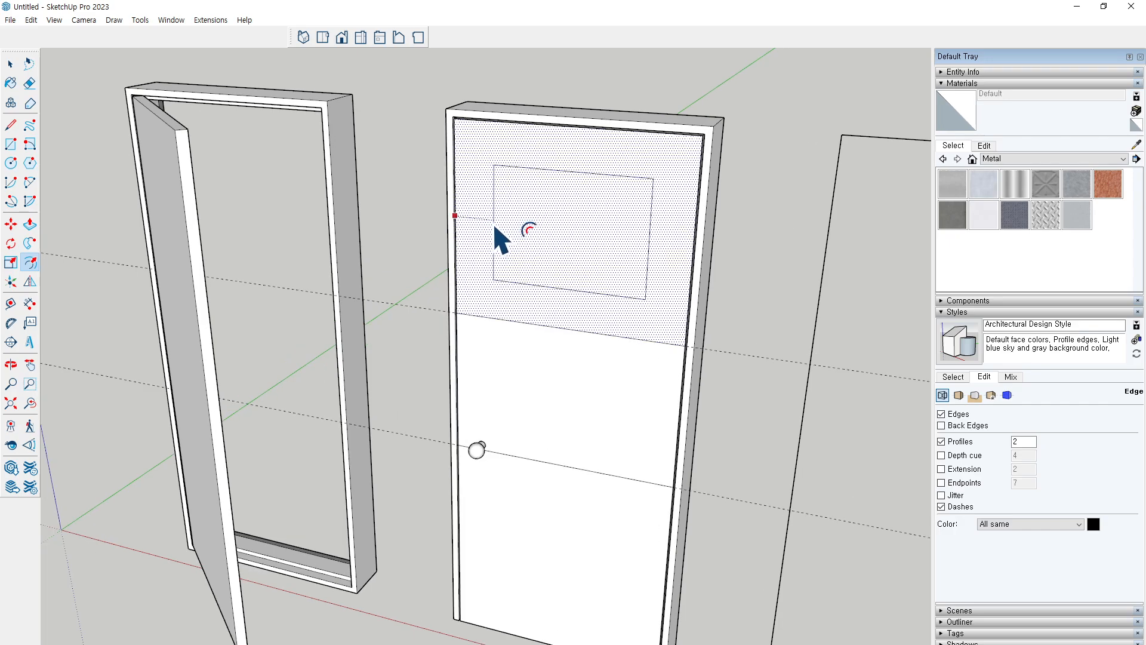
left_click(494, 227)
left_click(495, 352)
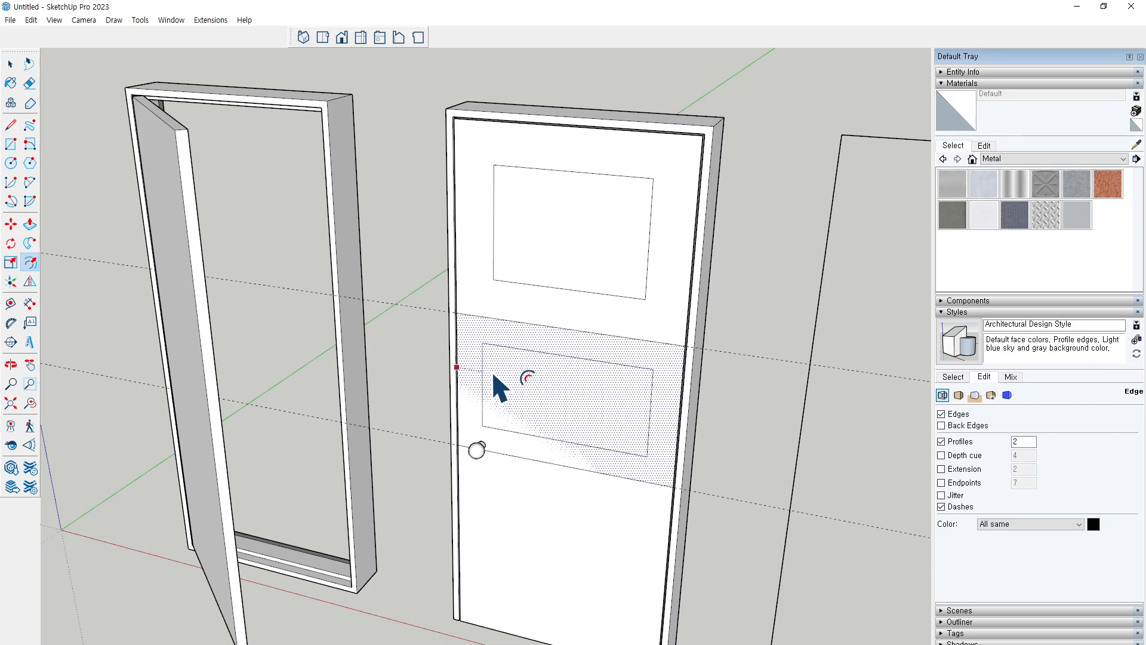
left_click(491, 336)
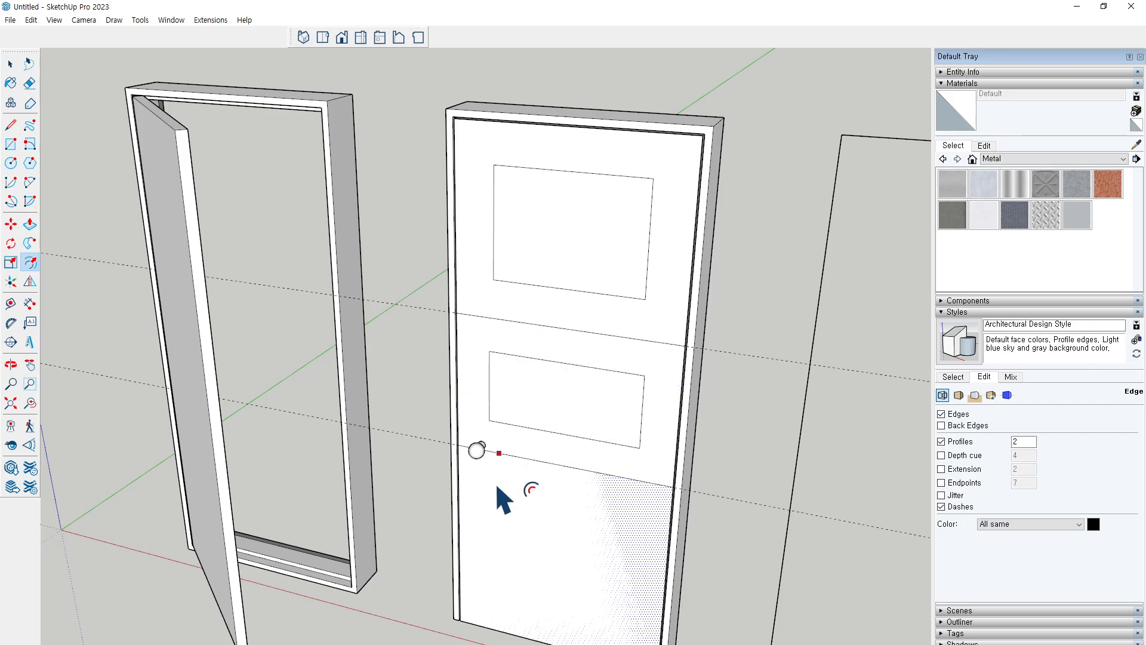
left_click(476, 510)
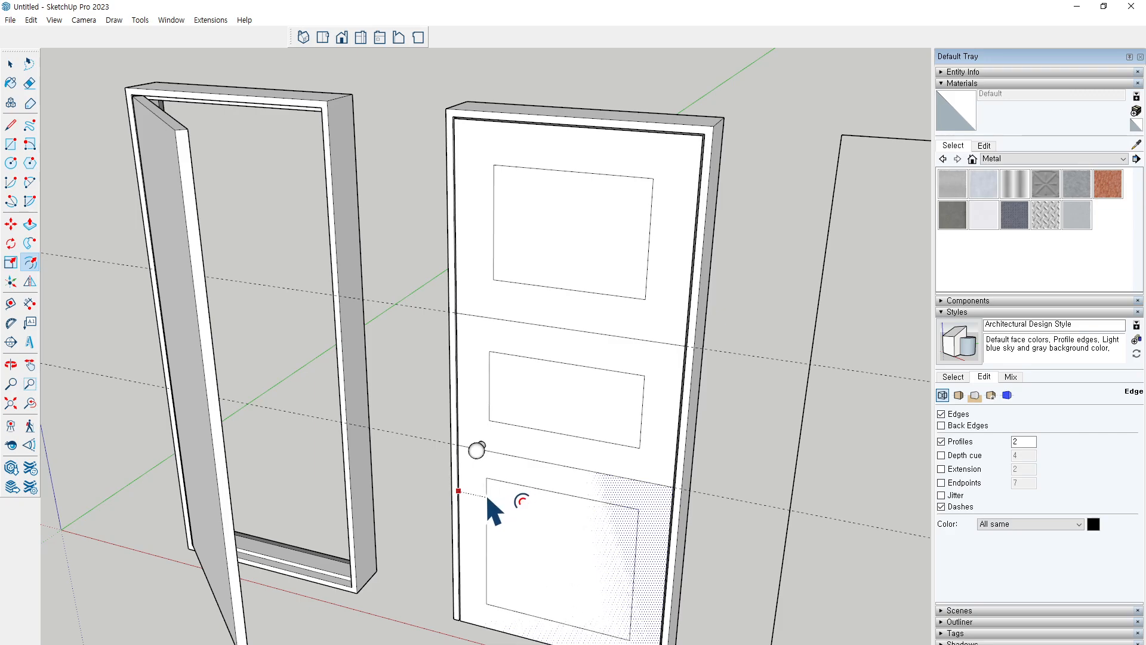
left_click(491, 506)
key("space")
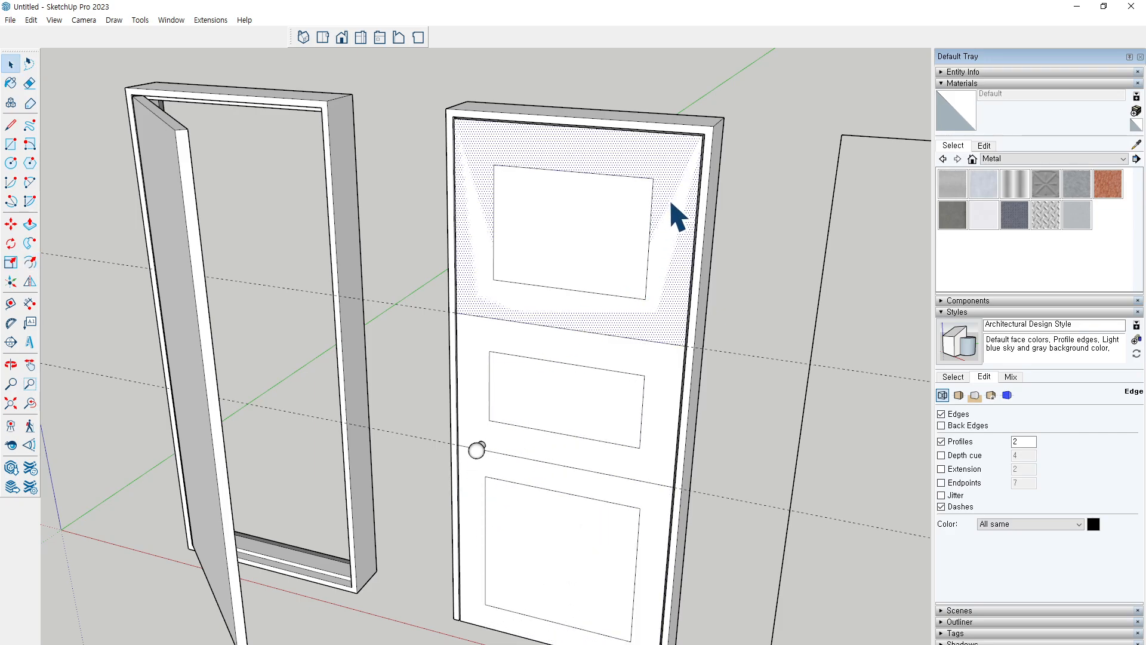
Delete the pasted door face around the three panel rectangles together with the dividing lines, keeping only the rectangles
triple_click(671, 215)
double_click(582, 235)
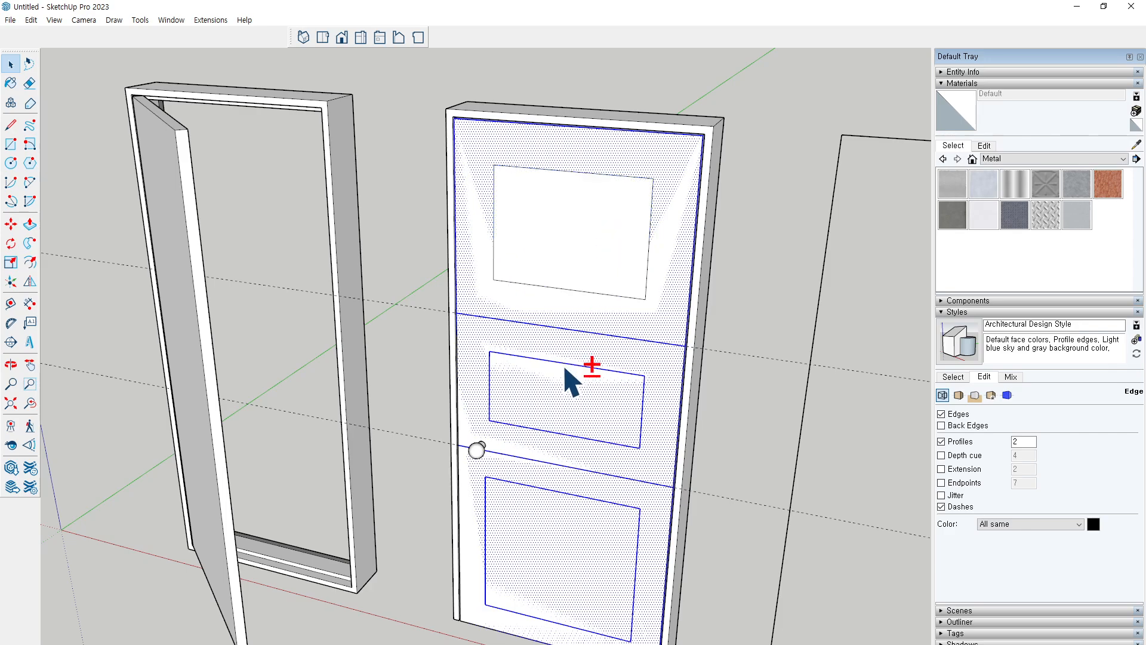
double_click(557, 399)
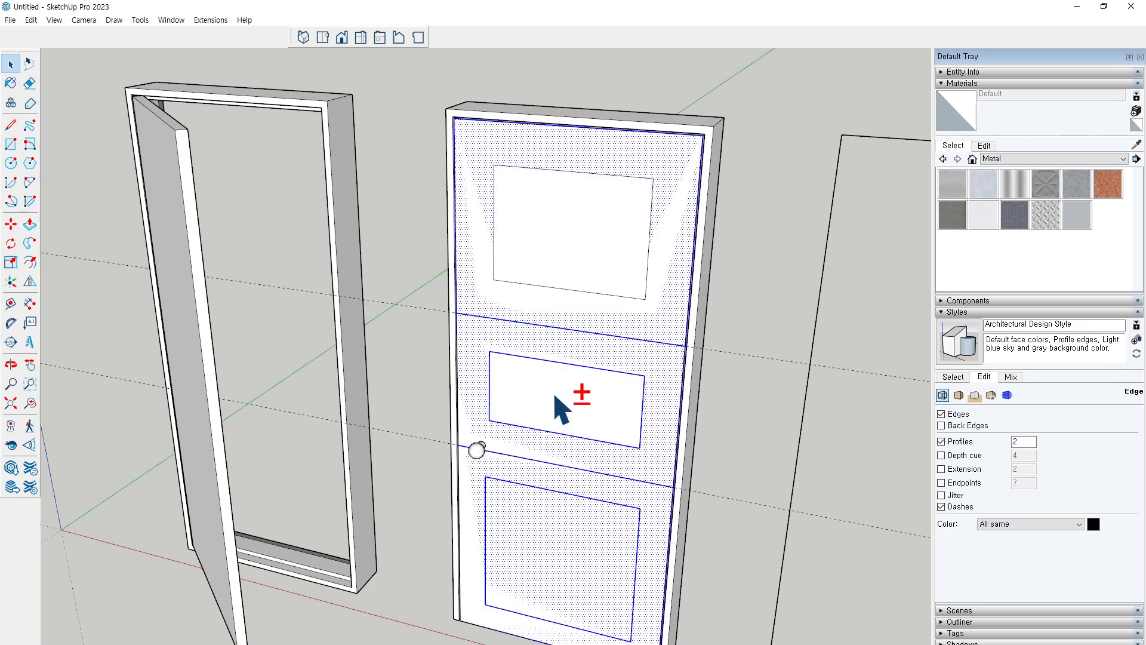
double_click(551, 523)
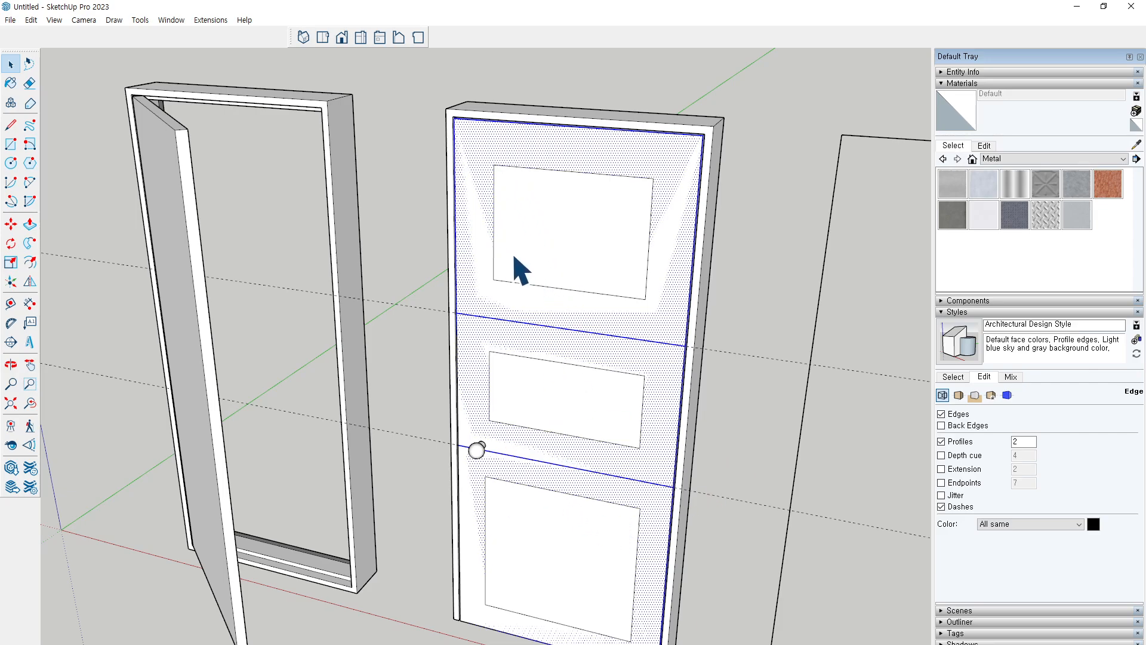
left_click(760, 192)
left_click(621, 245)
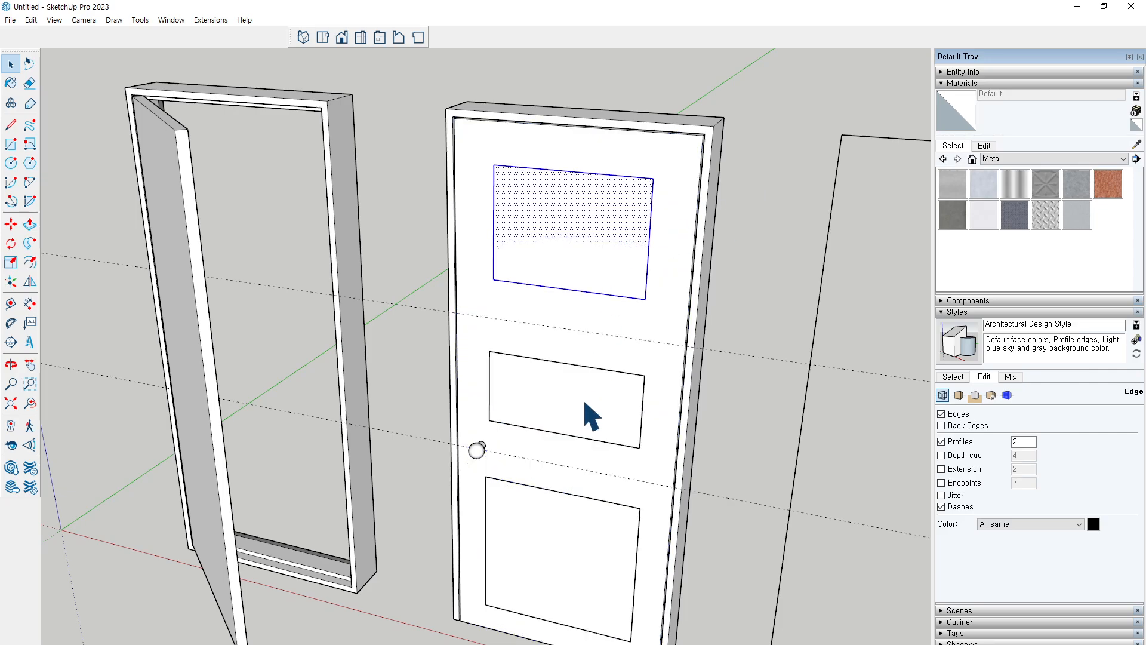
left_click(585, 415)
left_click(573, 540)
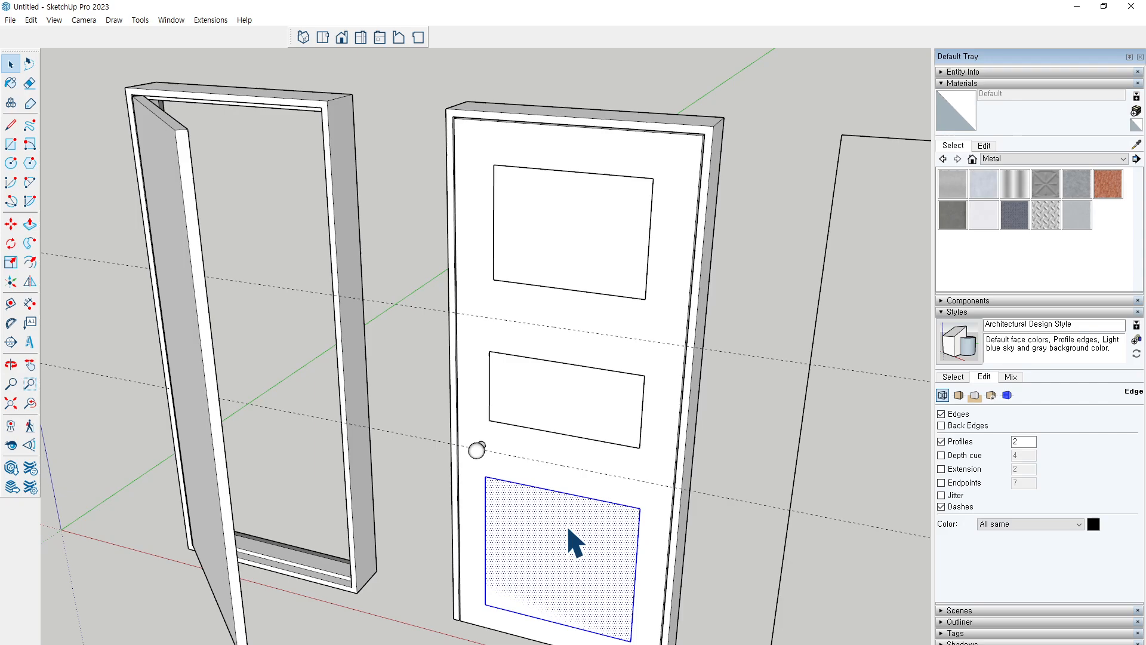
left_click(803, 239)
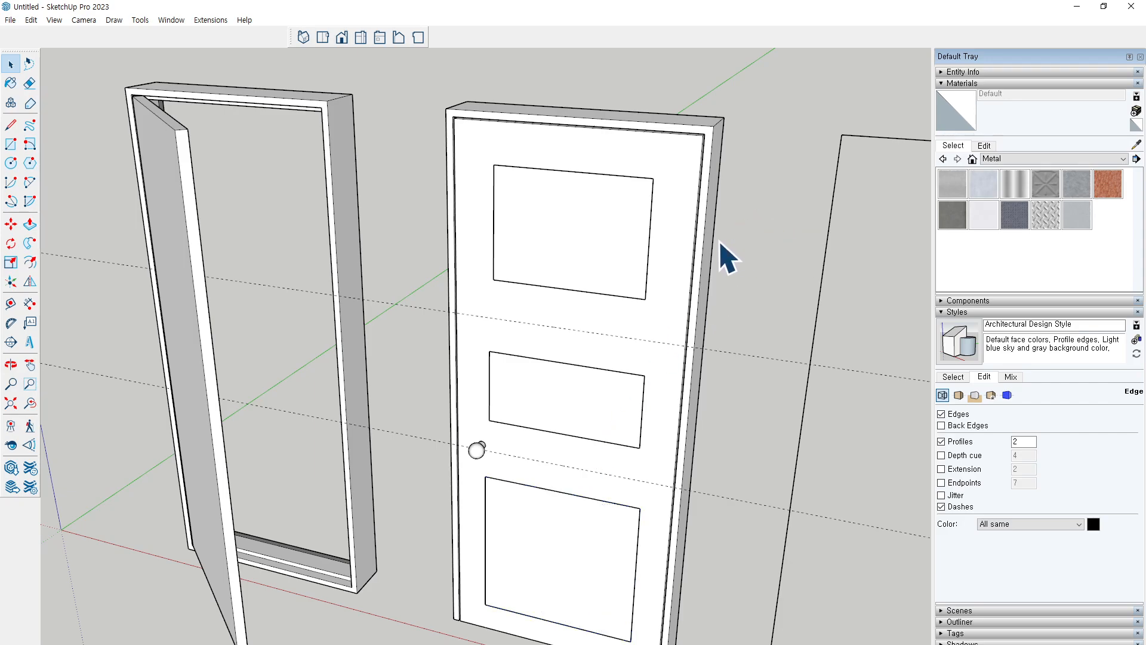
Offset the upper panel rectangle slightly inward and raise the resulting narrow border from the door with Push/Pull
key("f")
scroll(558, 203, "up", 4)
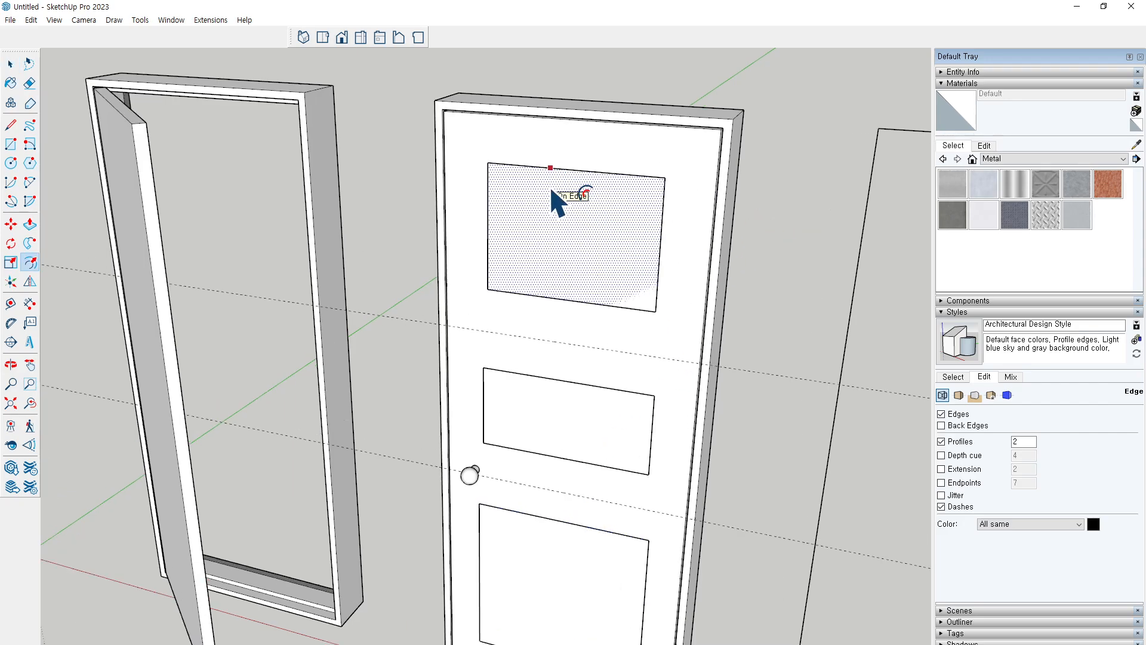
scroll(558, 185, "up", 3)
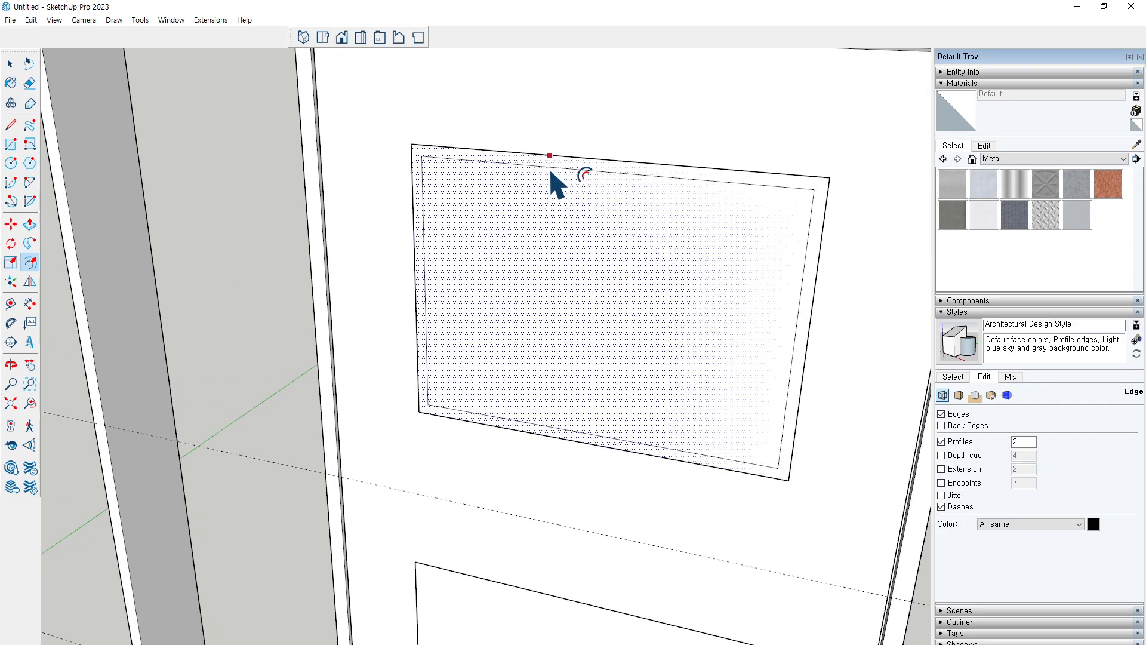
left_click(550, 173)
key("p")
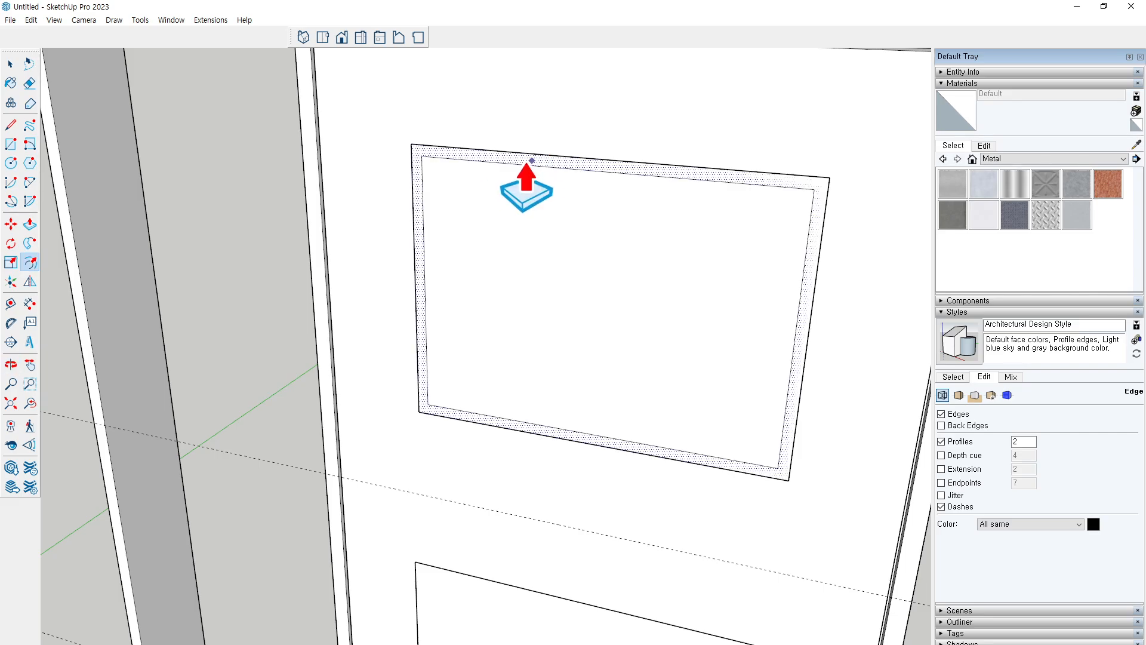
left_click(493, 165)
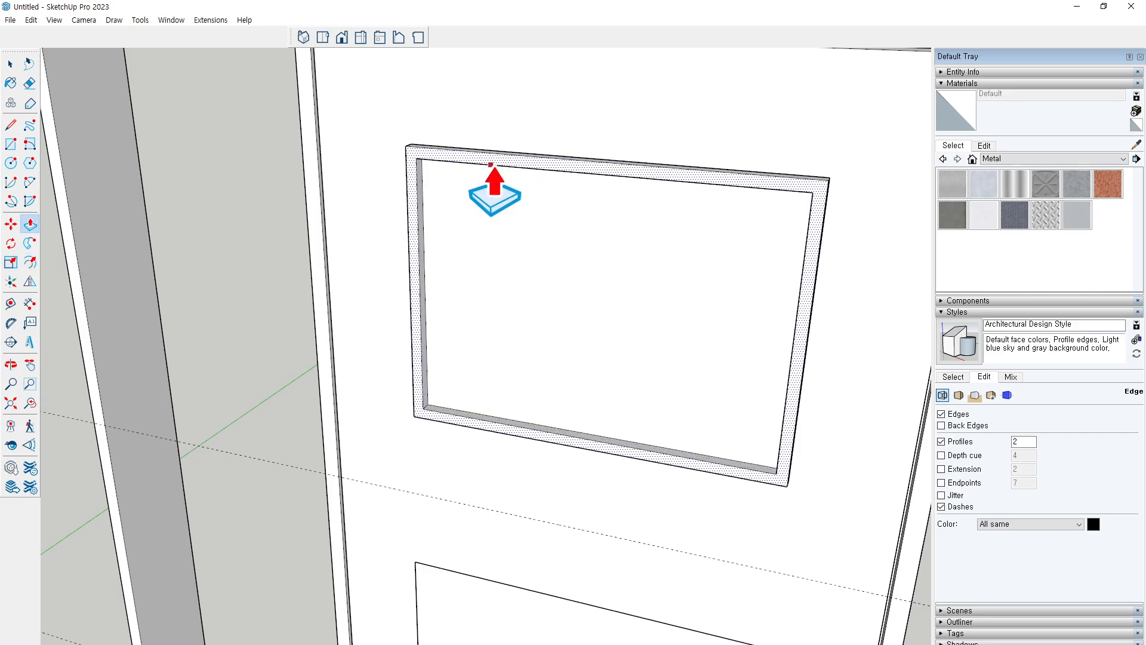
middle_click_drag(494, 179, 460, 302)
Offset the face inside the upper panel's raised border inward and raise the second border with Push/Pull
key("f")
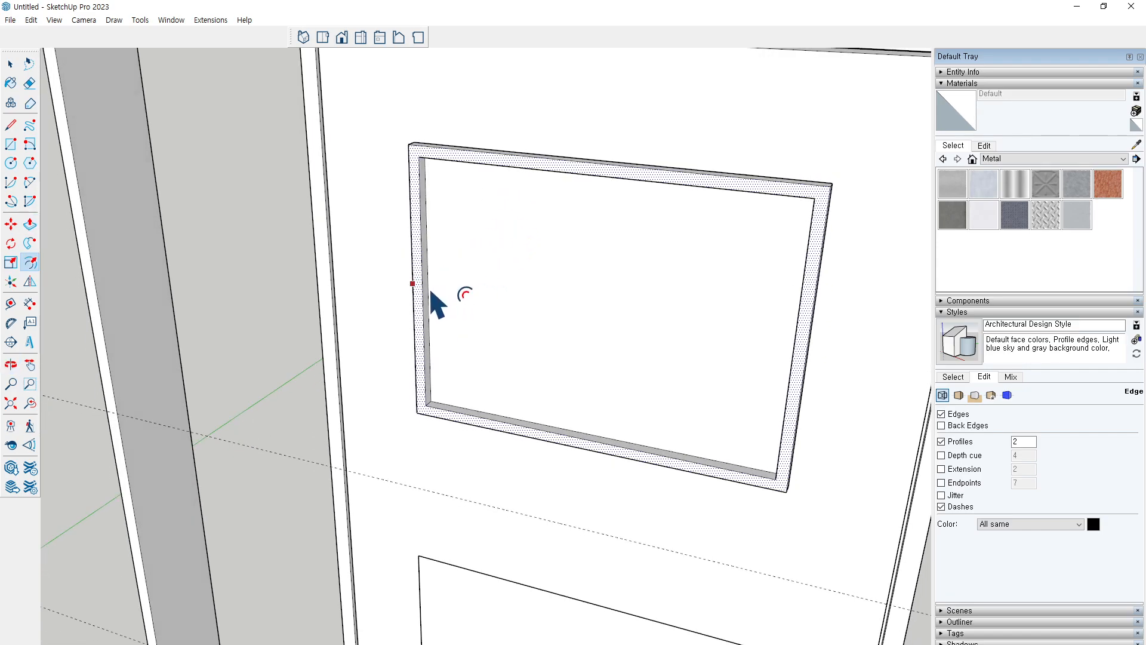
key("space")
left_click(486, 311)
key("f")
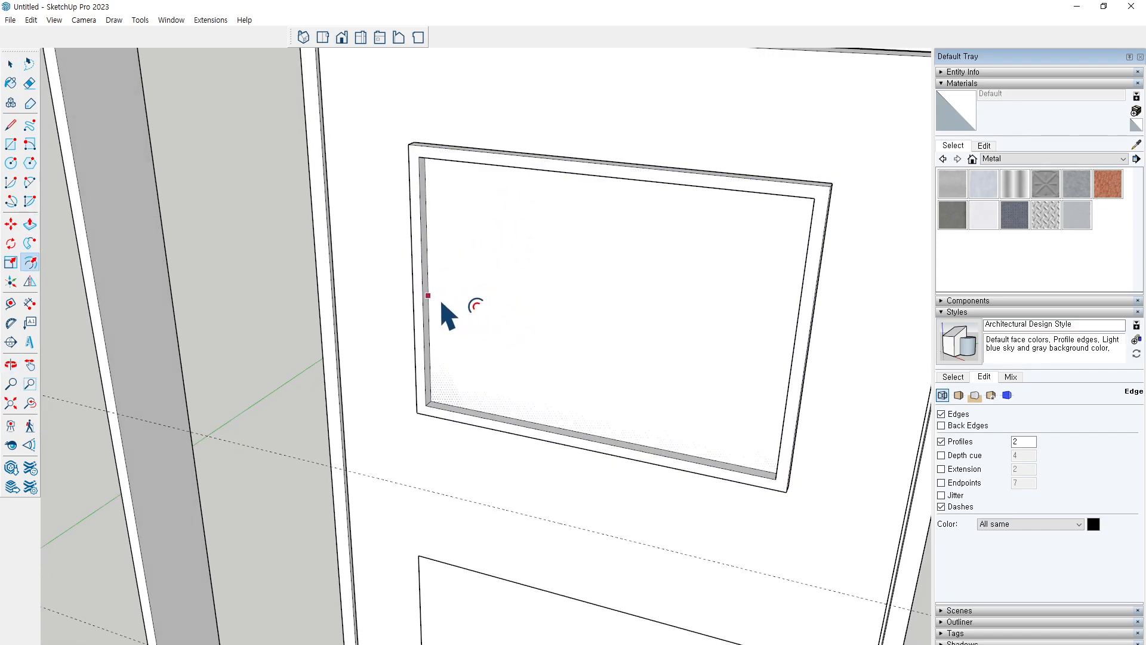
left_click(441, 303)
scroll(440, 301, "up", 5)
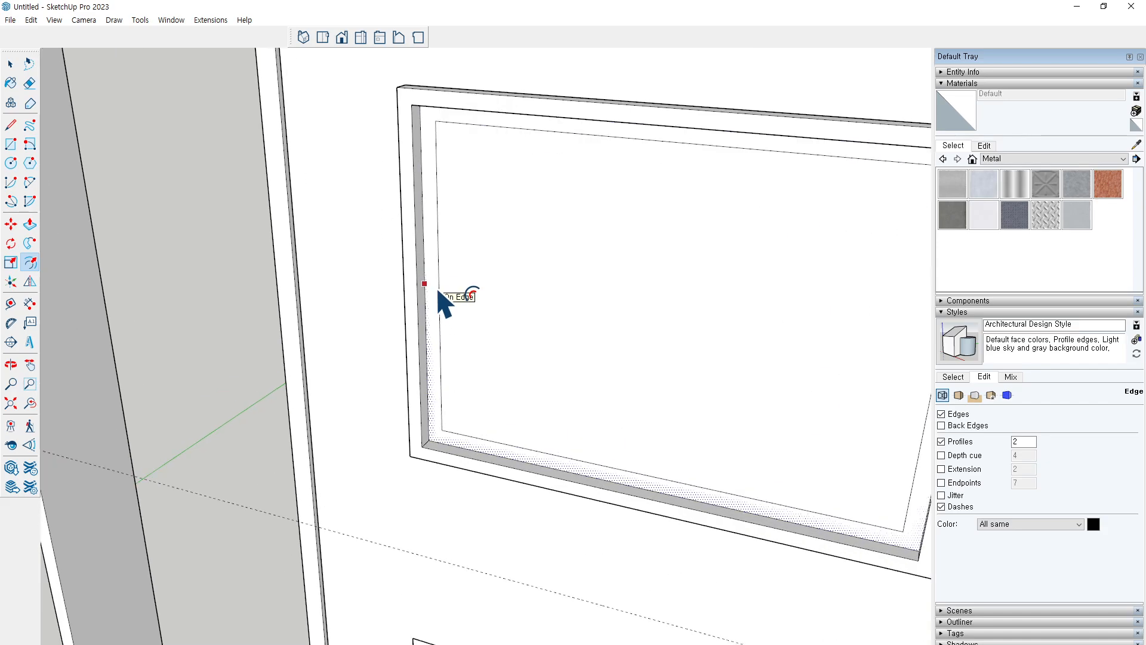
key("p")
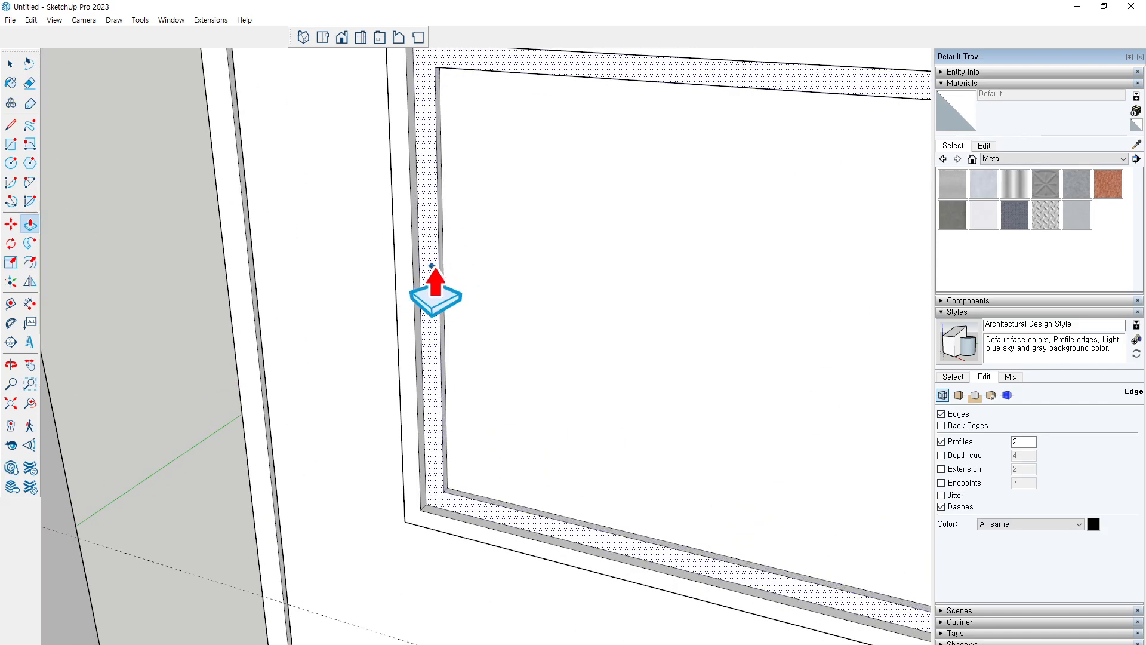
key("space")
scroll(589, 293, "down", 3)
left_click(592, 289)
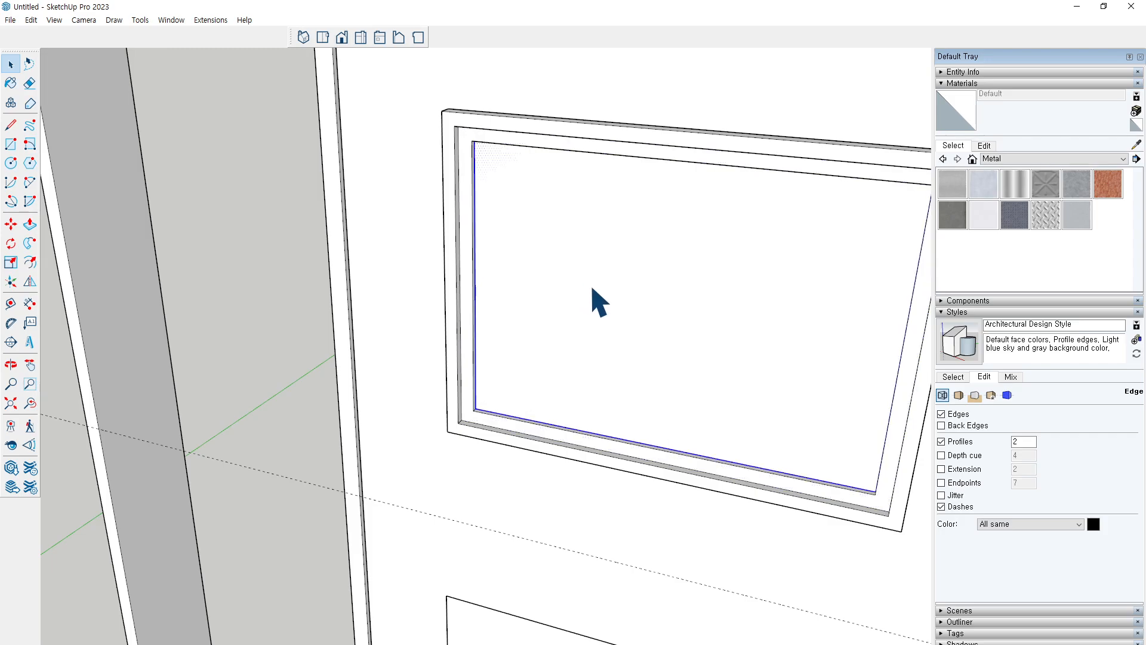
left_click(302, 251)
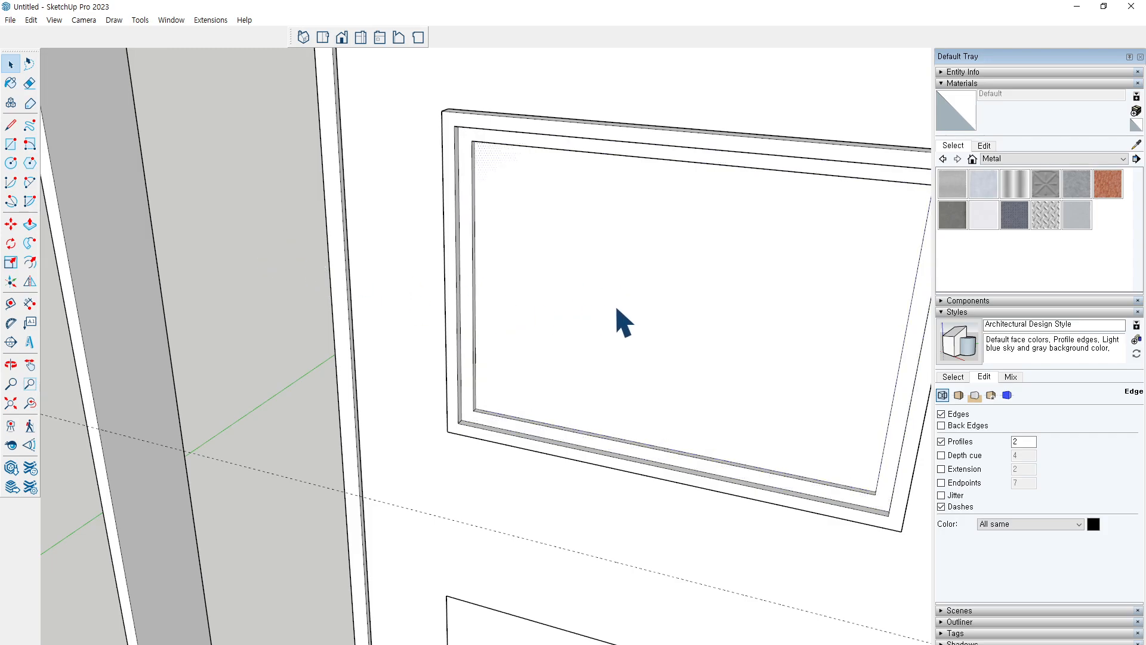
Group all connected geometry of the upper panel's stepped moulding and clear the selection
double_click(465, 299)
key("ctrl+g")
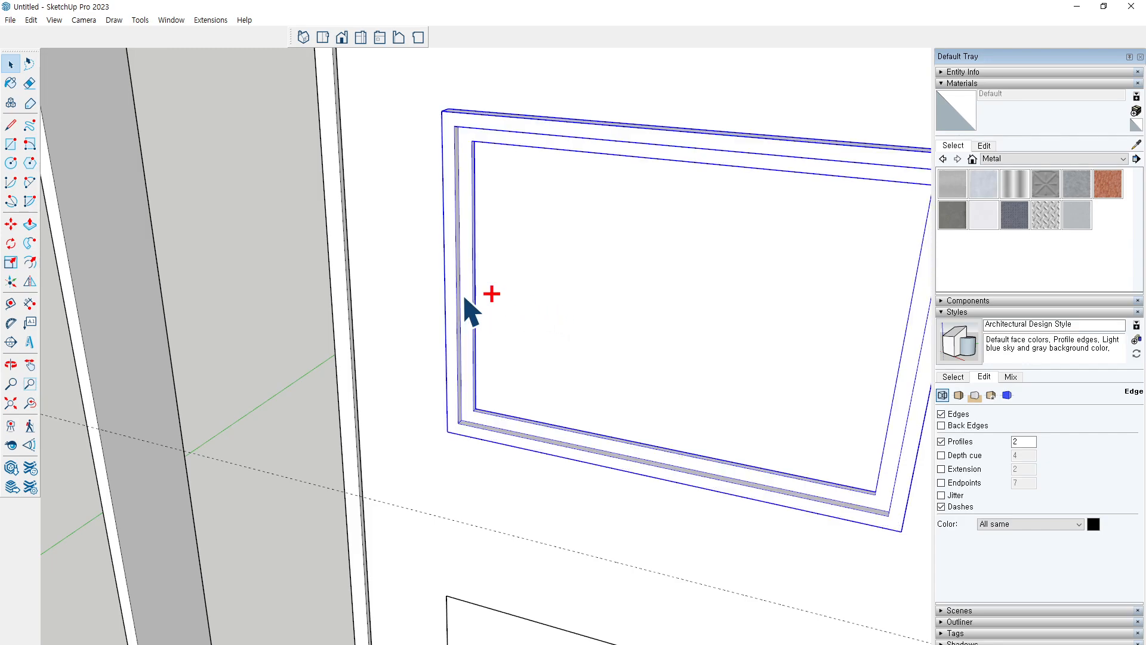
scroll(465, 298, "down", 10)
left_click(767, 387)
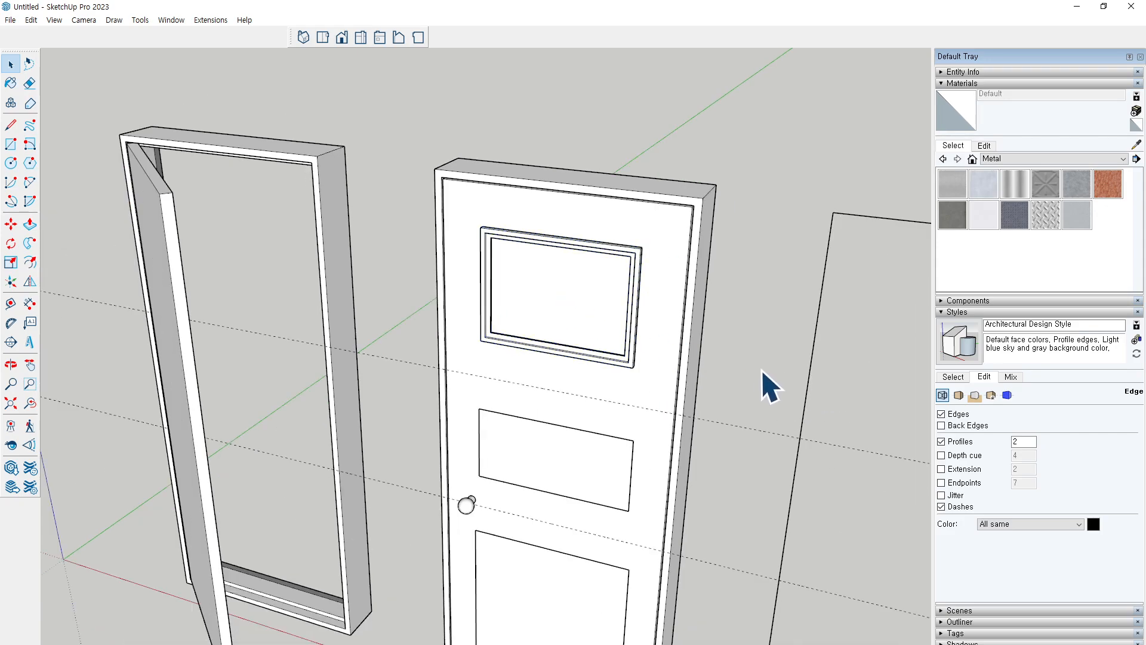
mouse_move(762, 384)
middle_mouse_down()
mouse_move(760, 343)
mouse_move(760, 370)
middle_mouse_up()
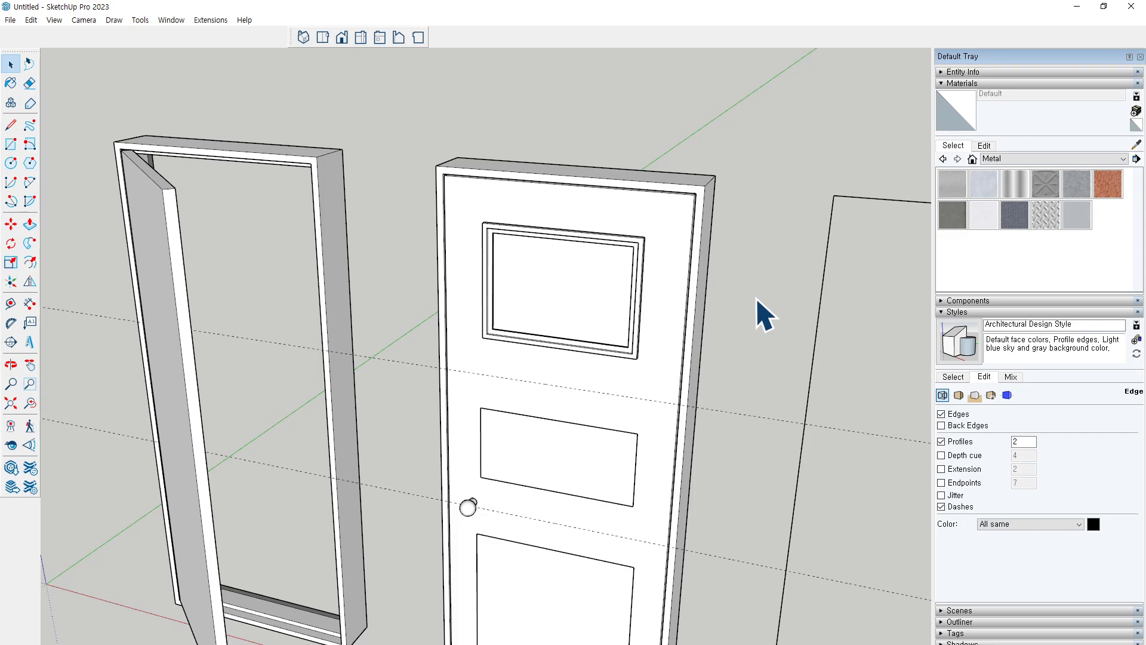
Copy the open door's frame, without its door leaf, to the far side of the human figure
scroll(486, 346, "down", 4)
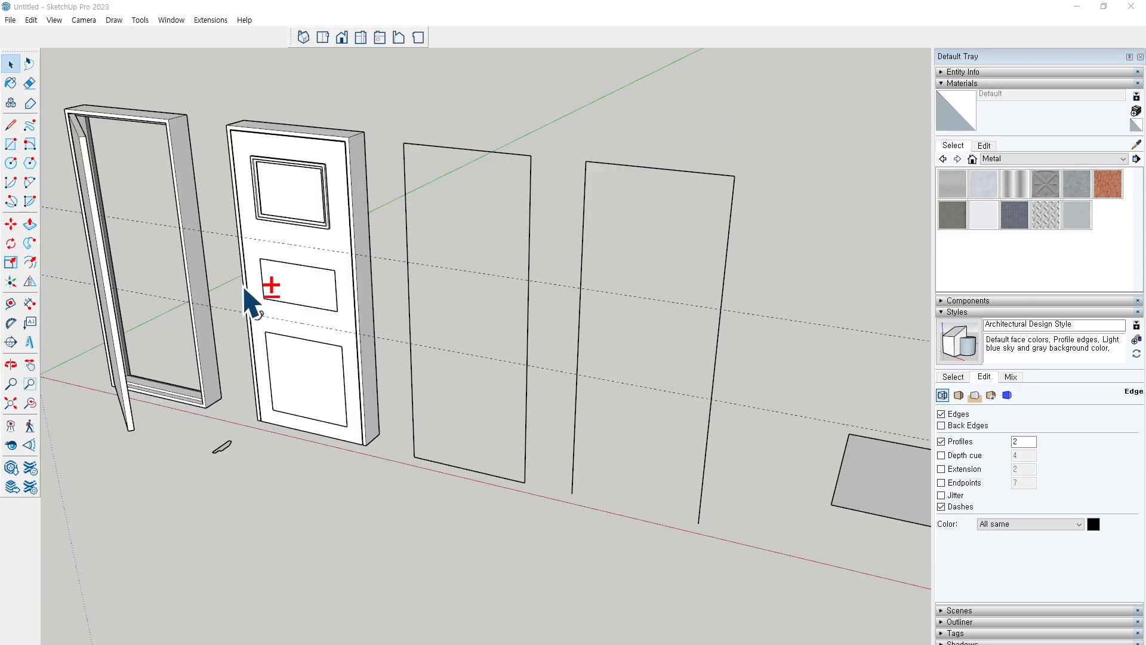
middle_click_drag(244, 288, 689, 364, "shift")
scroll(539, 299, "up", 1)
scroll(540, 300, "up", 2)
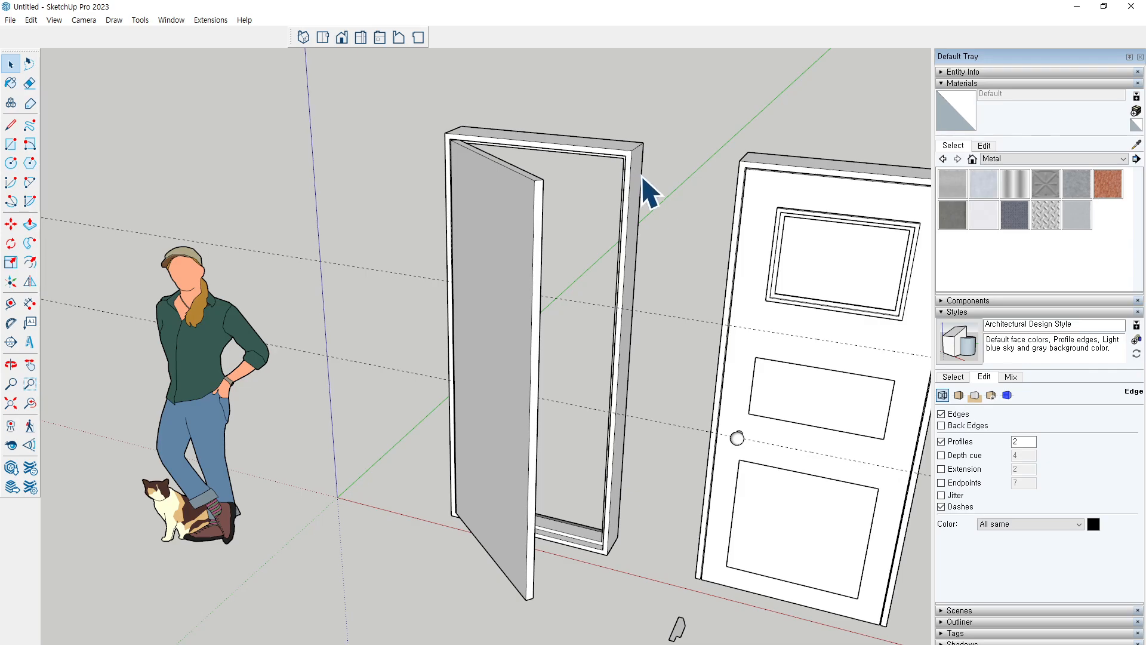
left_click(635, 198)
key("m")
left_click(626, 590)
scroll(629, 573, "down", 2)
key("ctrl")
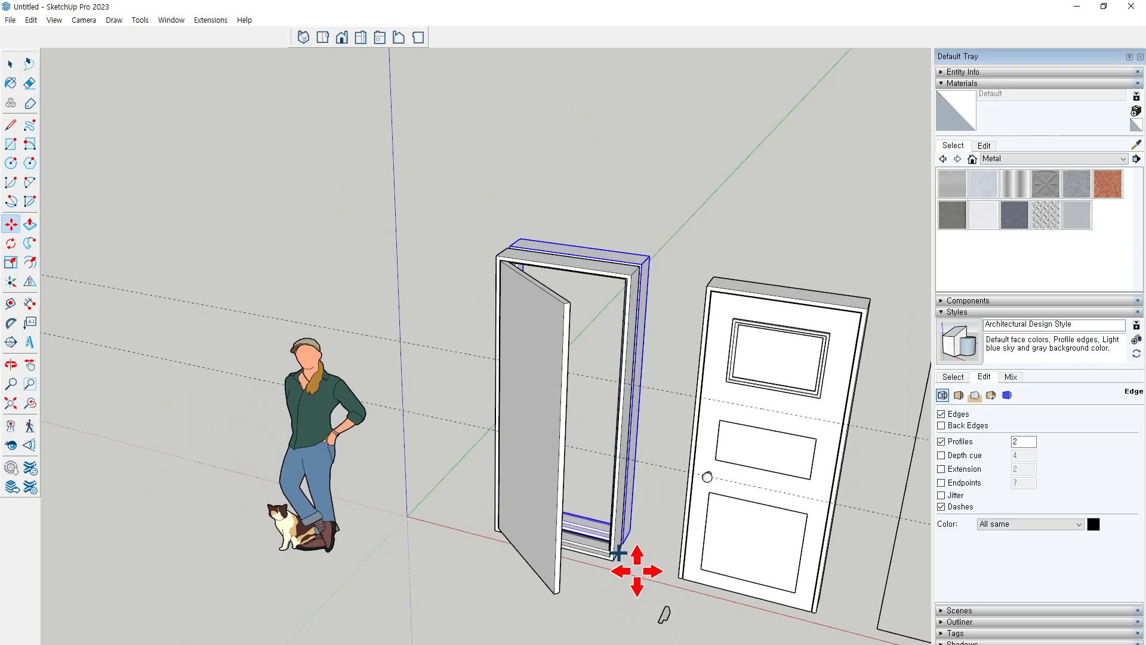
left_click(191, 475)
key("space")
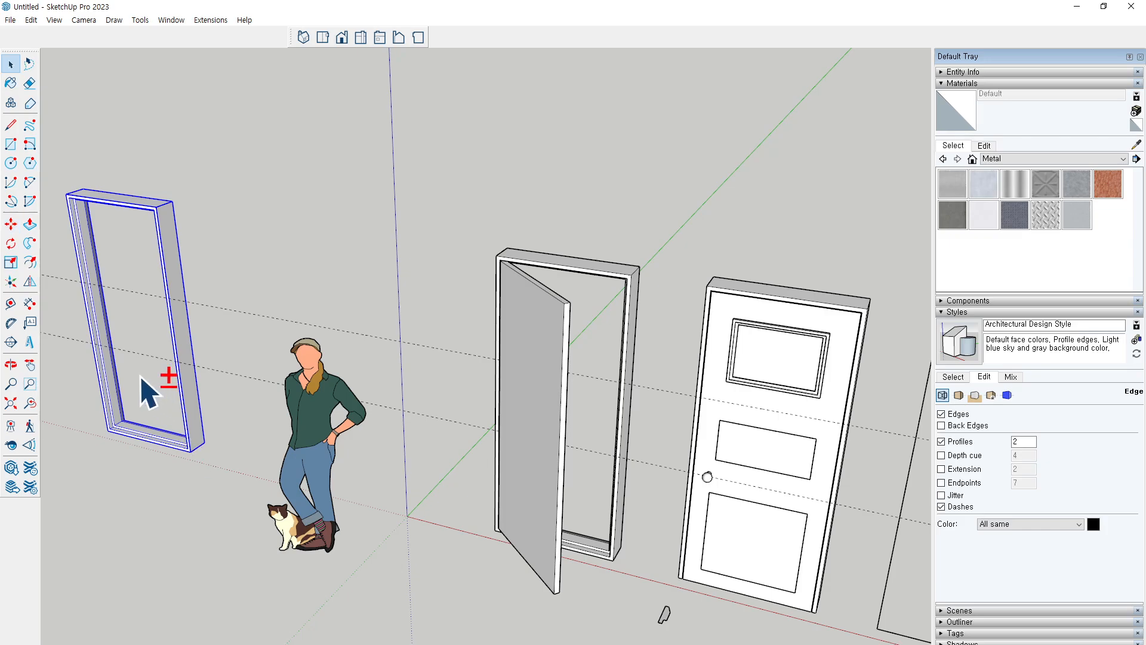
Draw a rectangle across the copied frame's opening, from an upper inner corner to the opposite lower inner corner
middle_click_drag(146, 388, 299, 401, "shift")
scroll(454, 421, "up", 3)
scroll(455, 420, "up", 1)
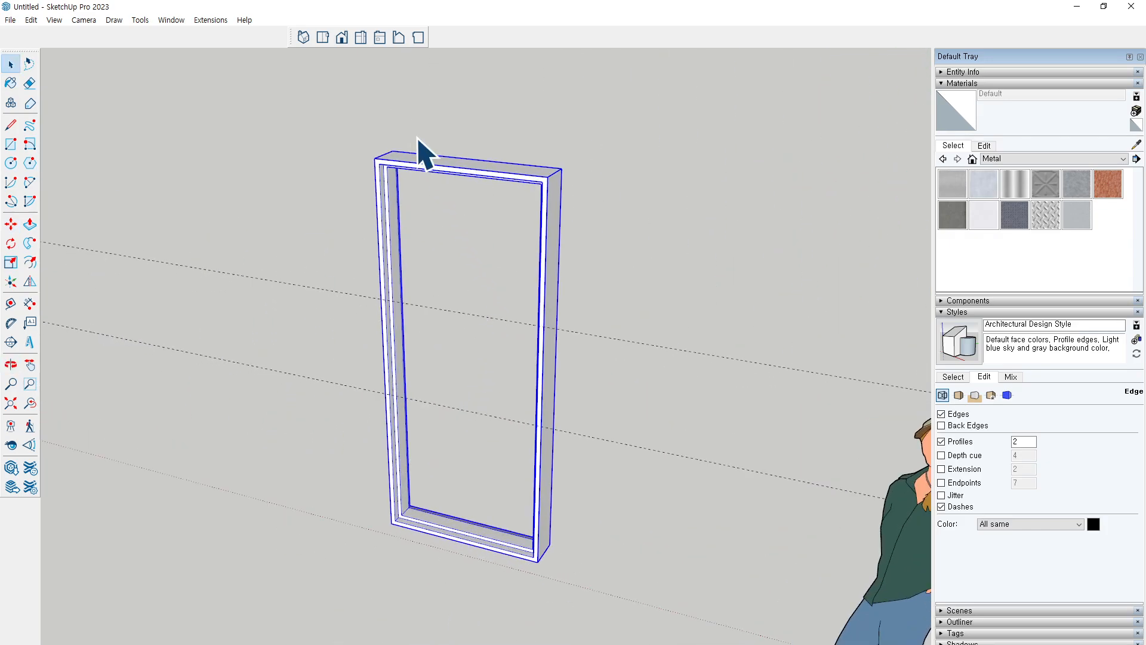
middle_click_drag(451, 161, 371, 225)
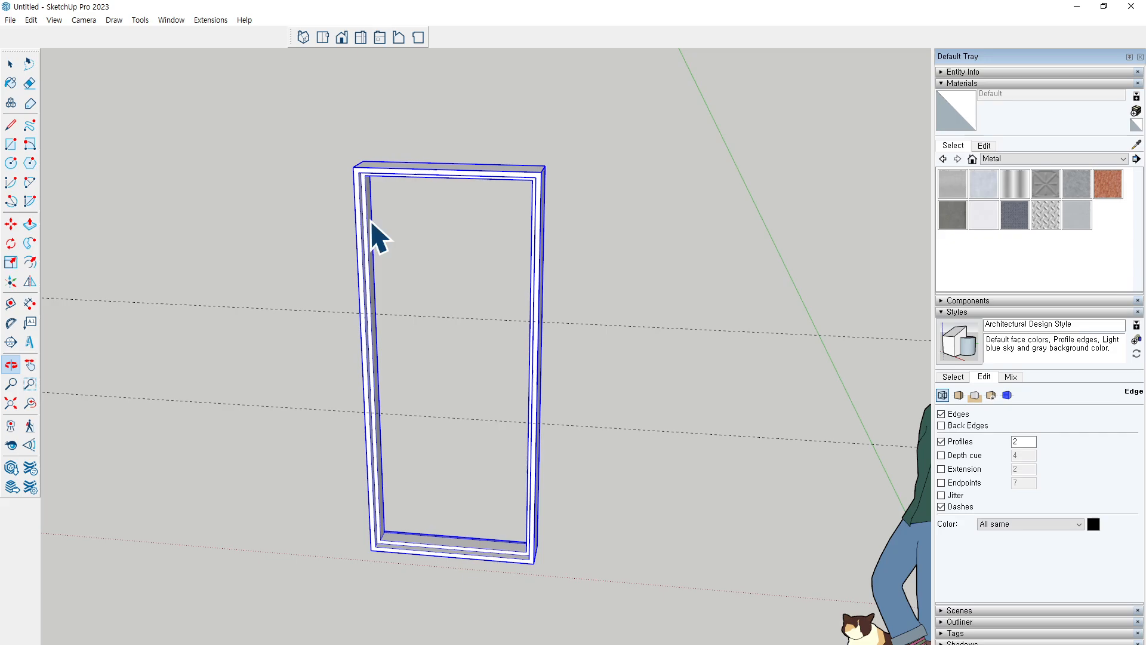
scroll(406, 238, "up", 1)
middle_click_drag(442, 248, 373, 167)
key("space")
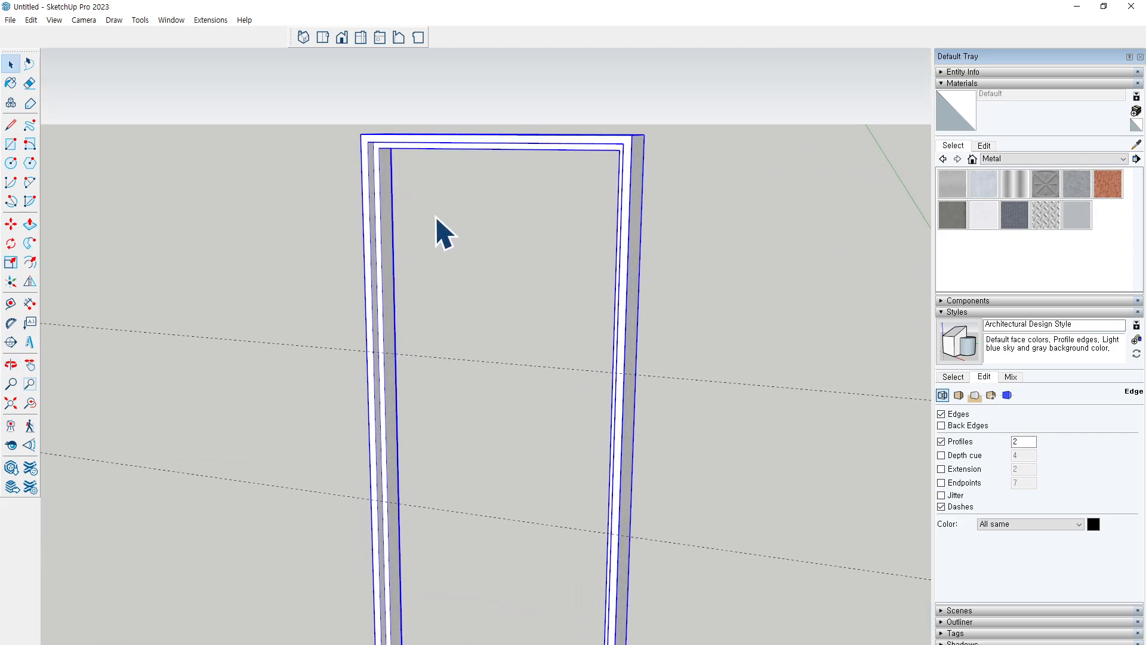
left_click(440, 232)
scroll(366, 173, "up", 1)
key("r")
middle_click_drag(384, 146, 821, 633)
scroll(391, 147, "down", 3)
scroll(555, 478, "up", 6)
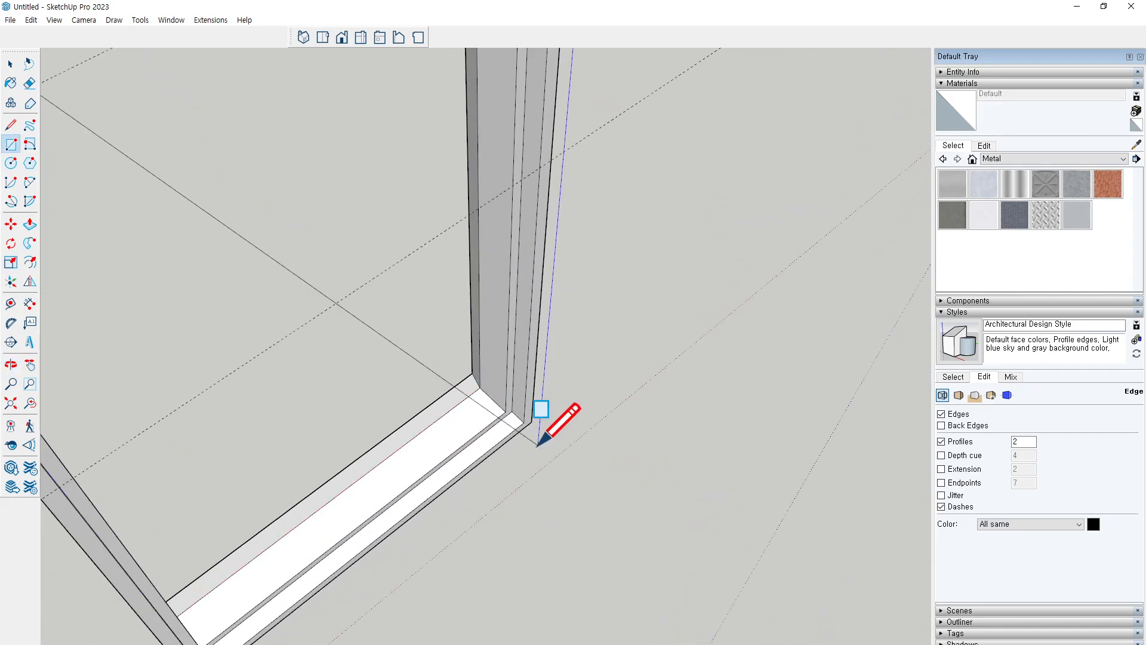
left_click(511, 422)
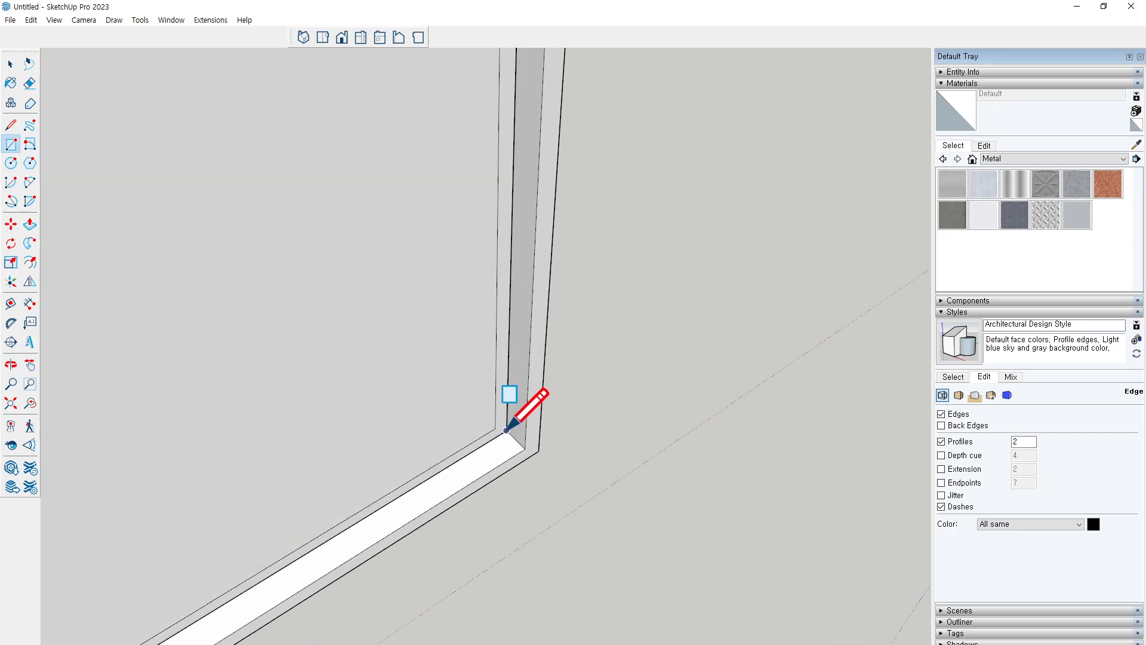
Push/Pull the rectangle in the copied frame to the frame's outer edge to form a solid door leaf
key("p")
left_click(498, 441)
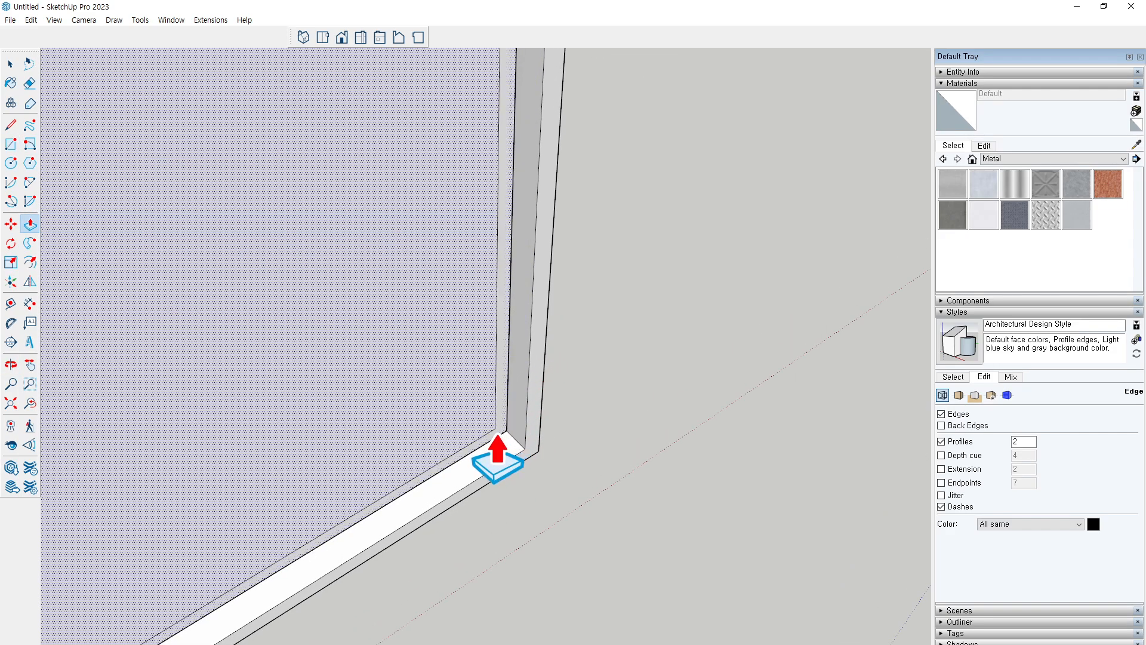
scroll(516, 430, "down", 5)
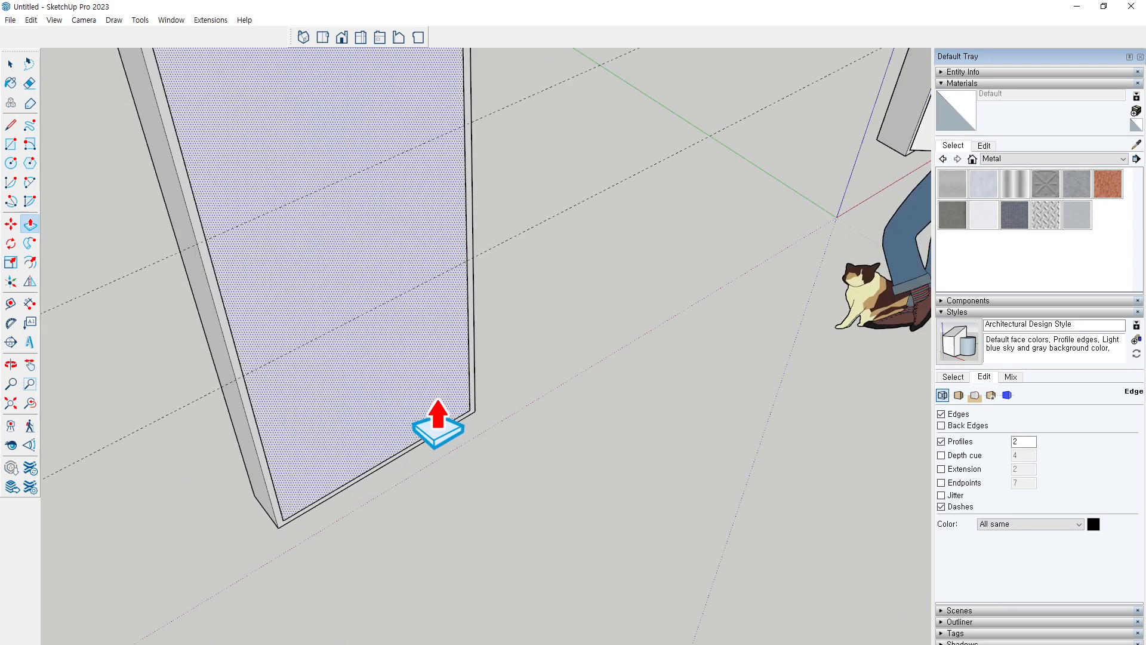
left_click(272, 512)
left_click_drag(236, 469, 273, 440)
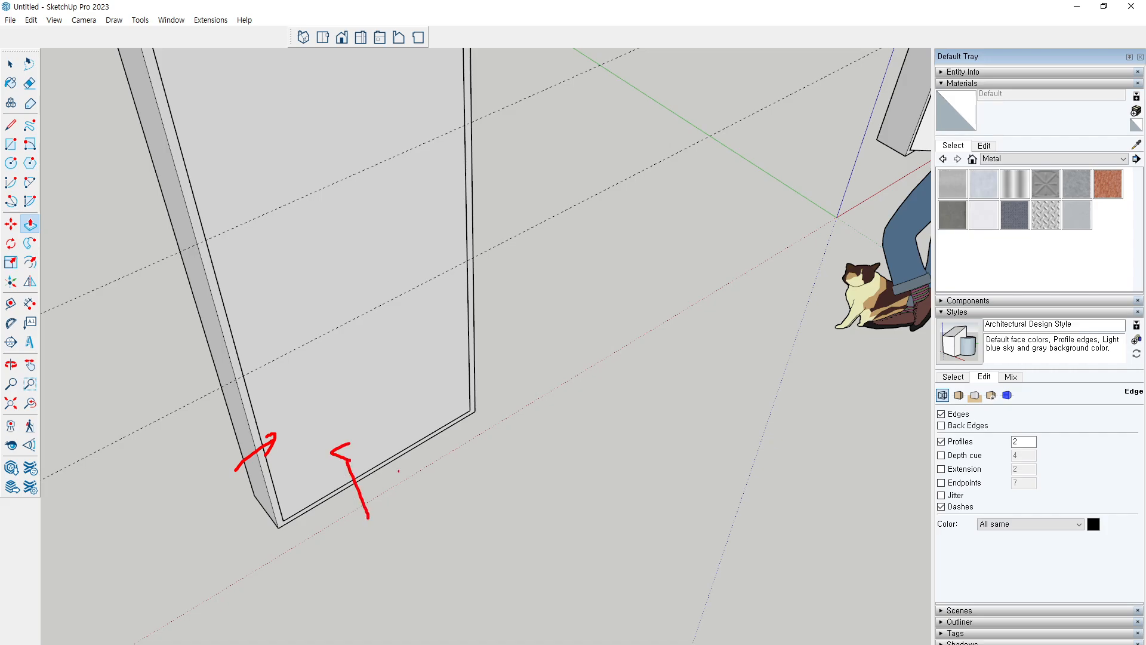
mouse_move(435, 486)
middle_mouse_down()
mouse_move(168, 341)
mouse_move(197, 176)
middle_mouse_up()
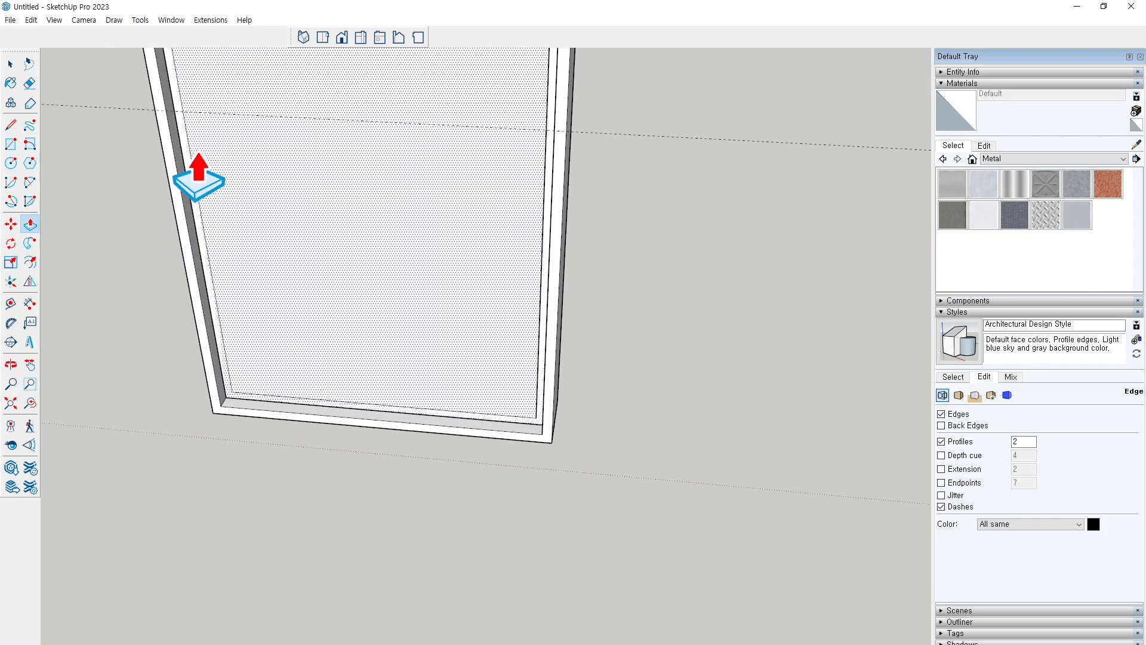
Offset the new door leaf's face inward by a narrow gap along the copied frame
scroll(194, 239, "up", 3)
key("f")
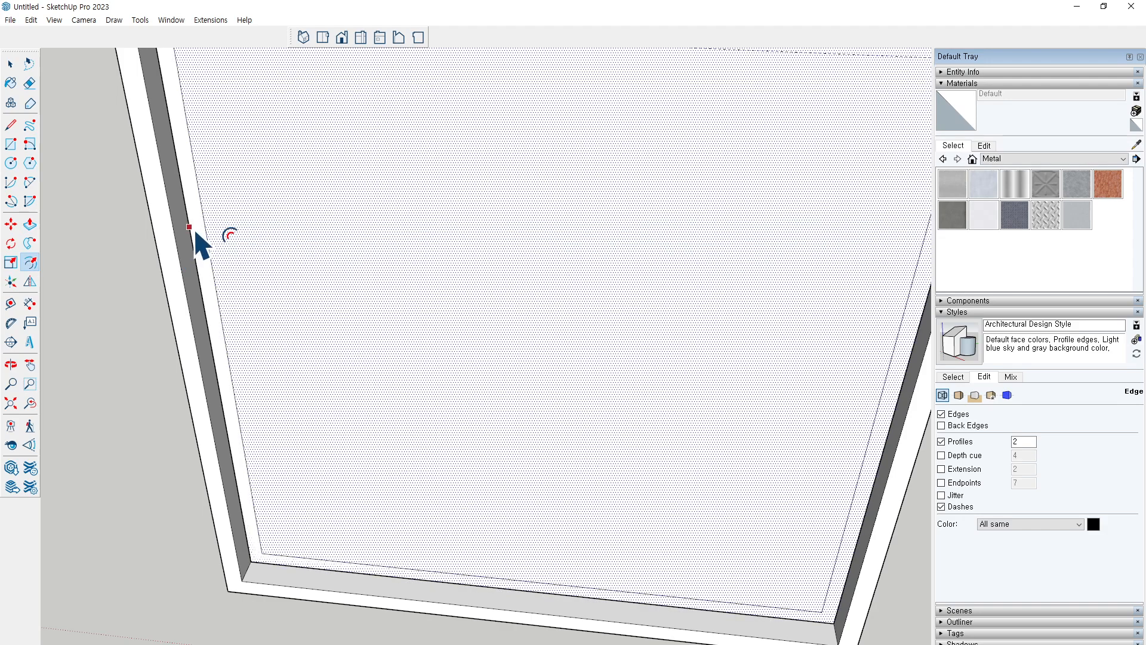
scroll(195, 233, "up", 2)
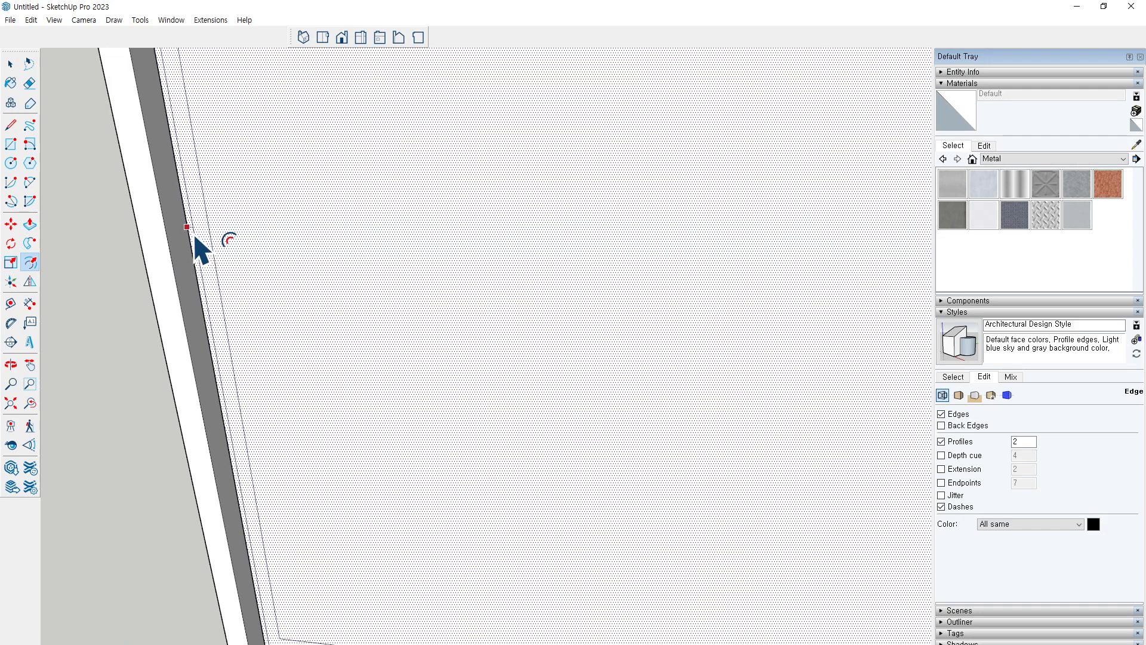
key("space")
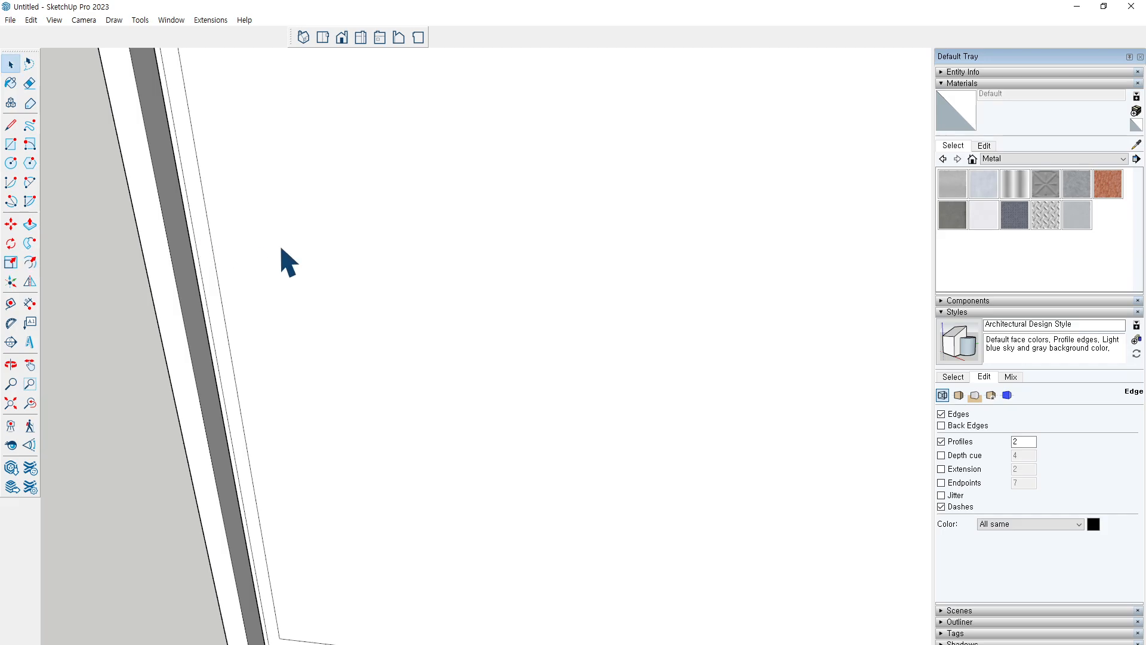
left_click(401, 262)
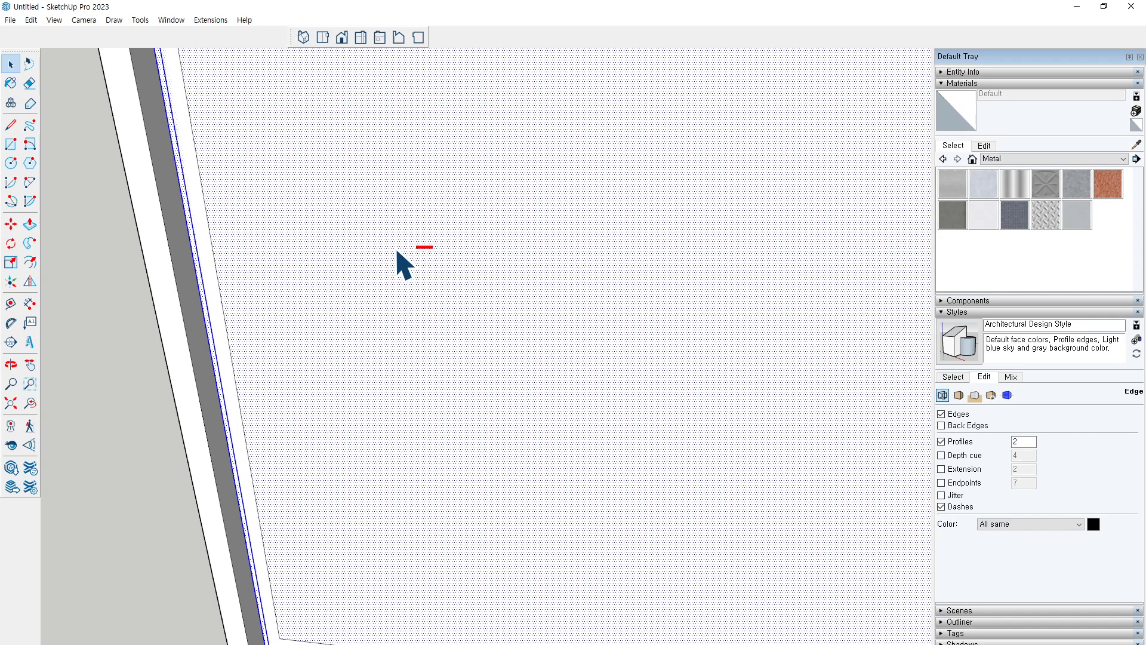
left_click(397, 253, "ctrl+shift")
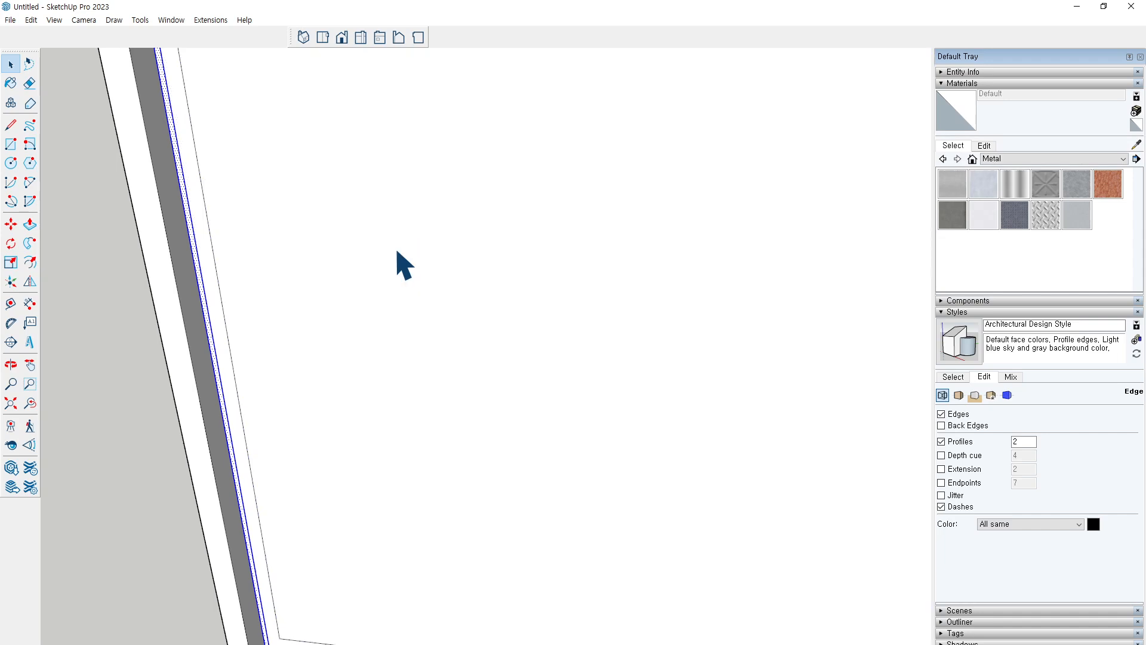
key("Delete")
key("ctrl+z")
Delete the outer edges around the new door leaf's face, keeping the face itself, to leave a gap along the frame
left_click(397, 255, "ctrl")
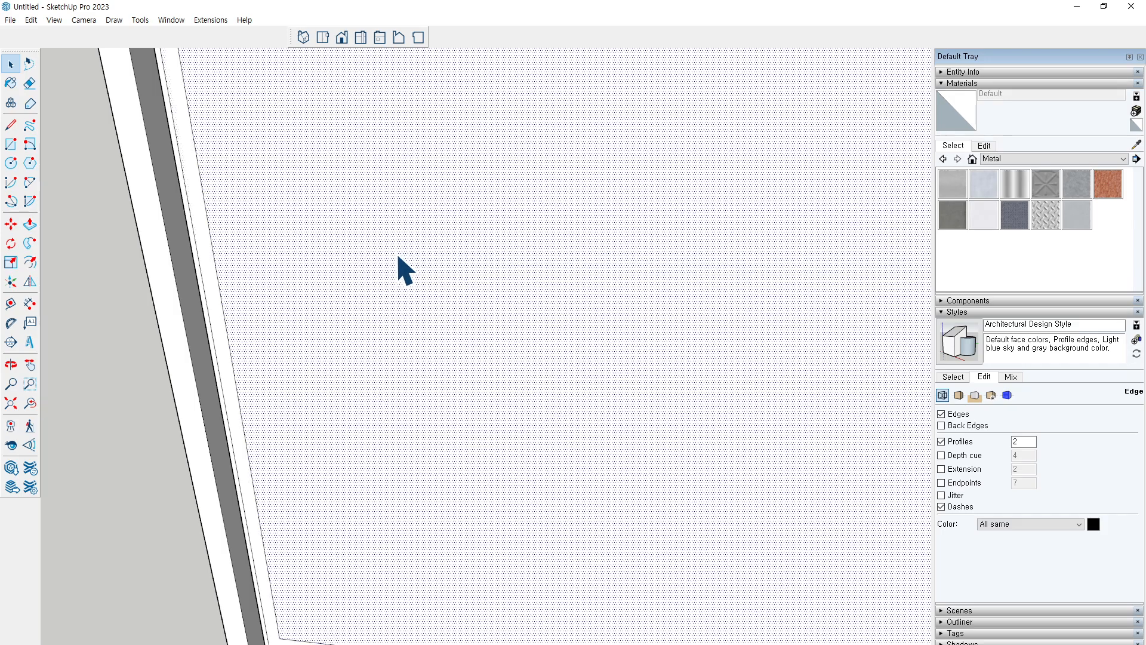
left_click(398, 255, "ctrl+shift")
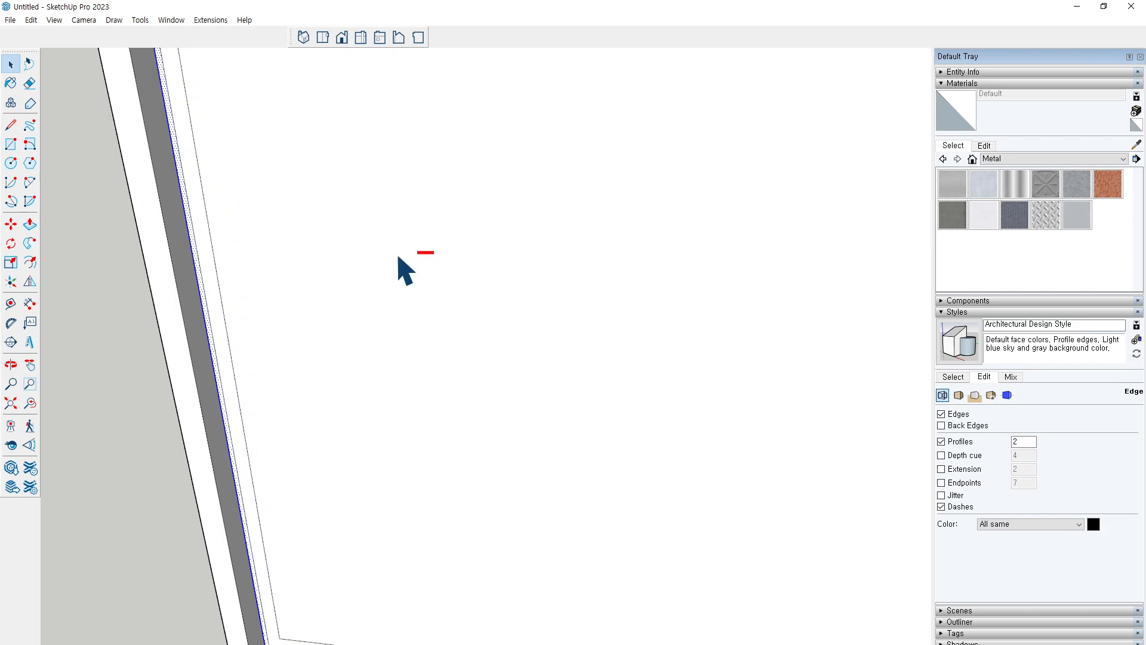
key("Delete")
scroll(398, 255, "down", 5)
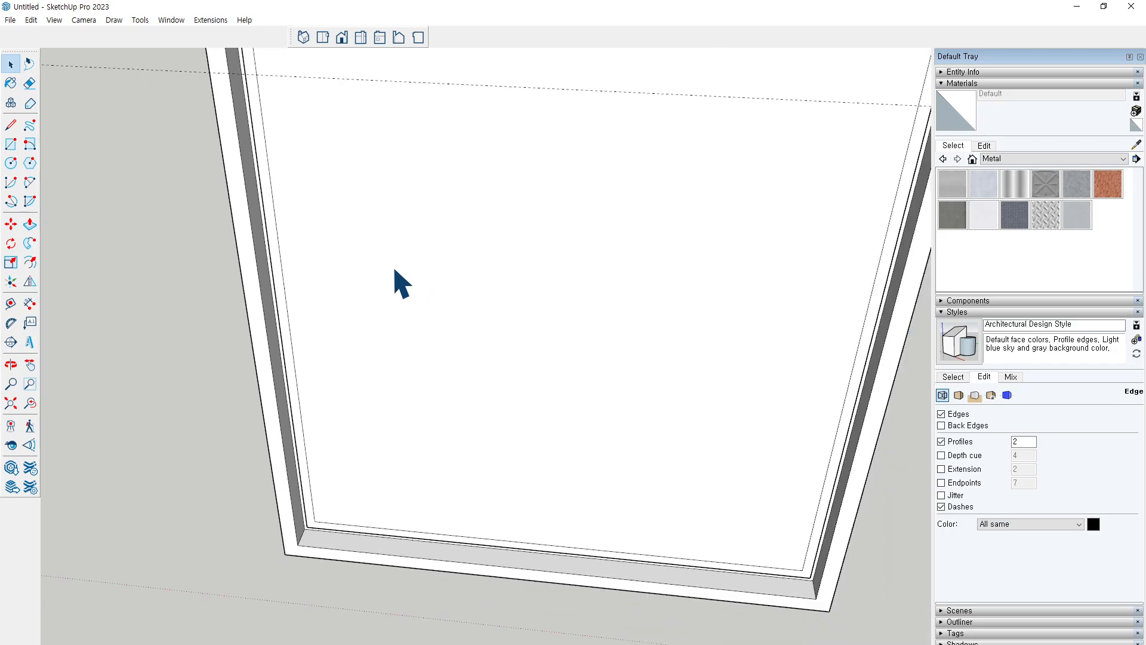
Examine the new door leaf's front face and the narrow gap around it inside the copied frame
middle_click_drag(398, 262, 325, 352)
key("p")
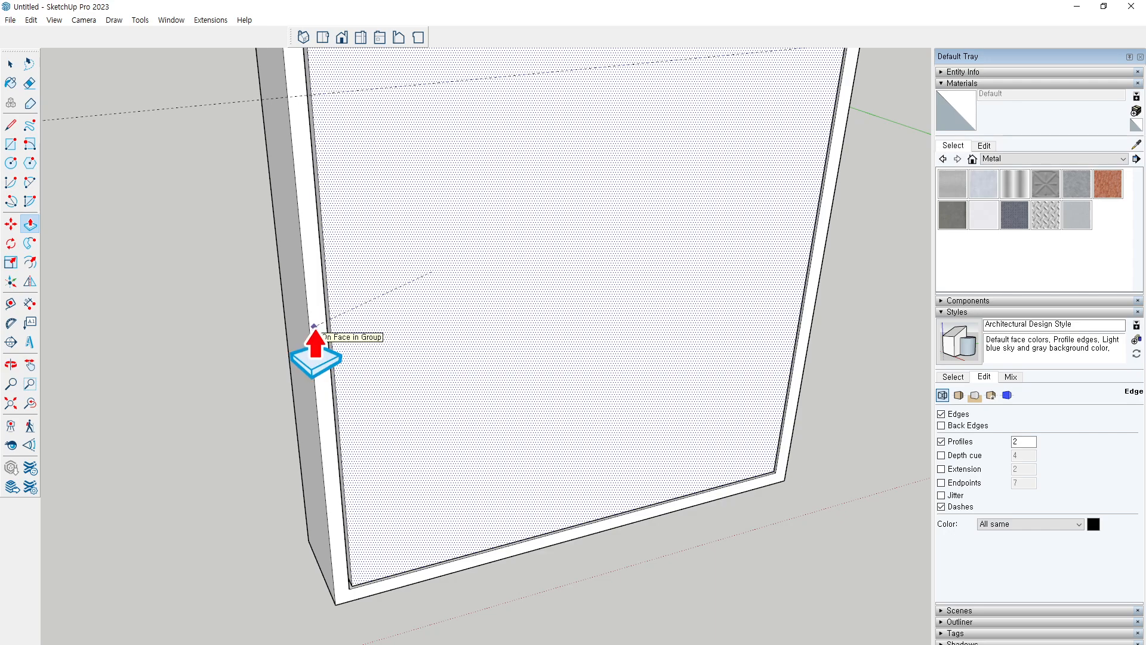
scroll(322, 358, "down", 2)
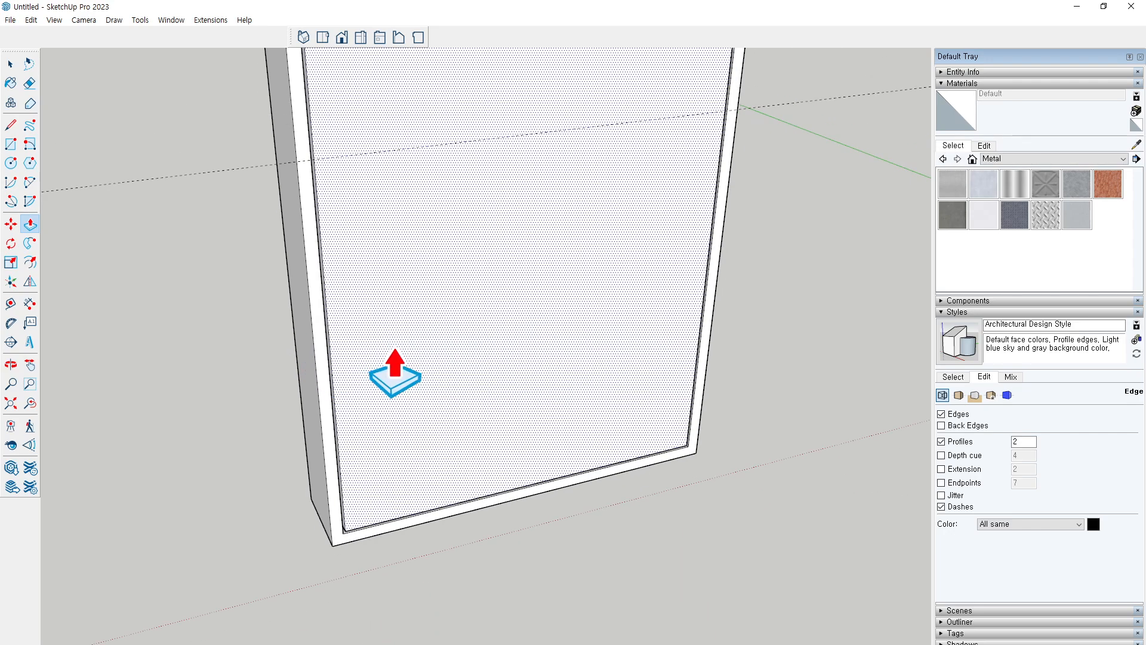
key("space")
double_click(430, 388)
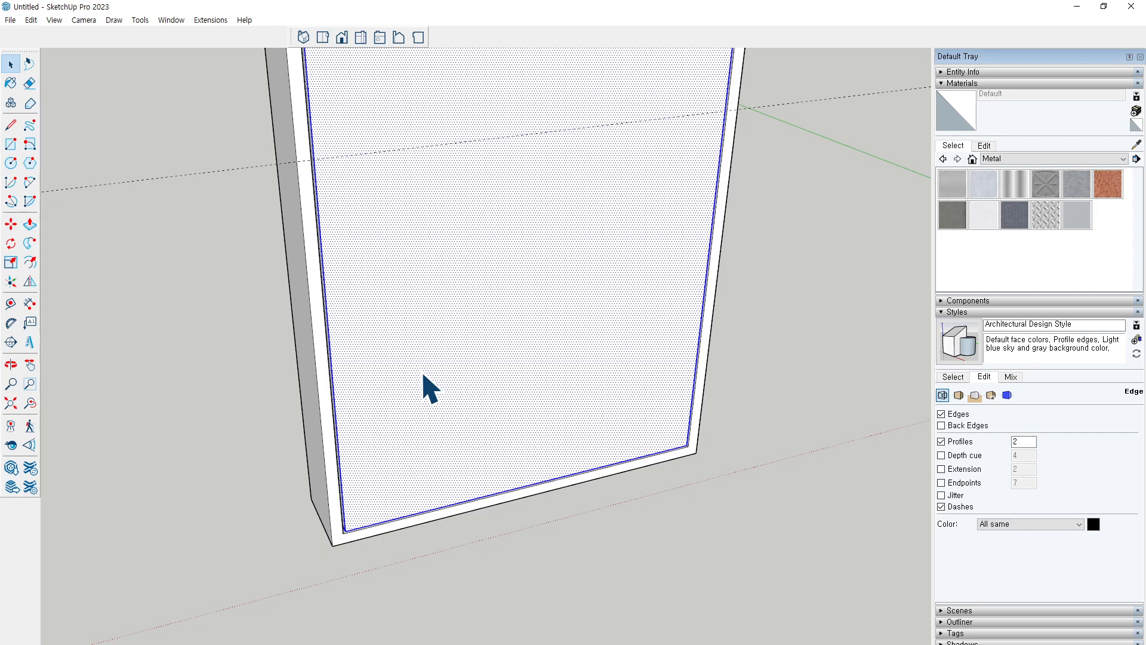
scroll(423, 376, "down", 6)
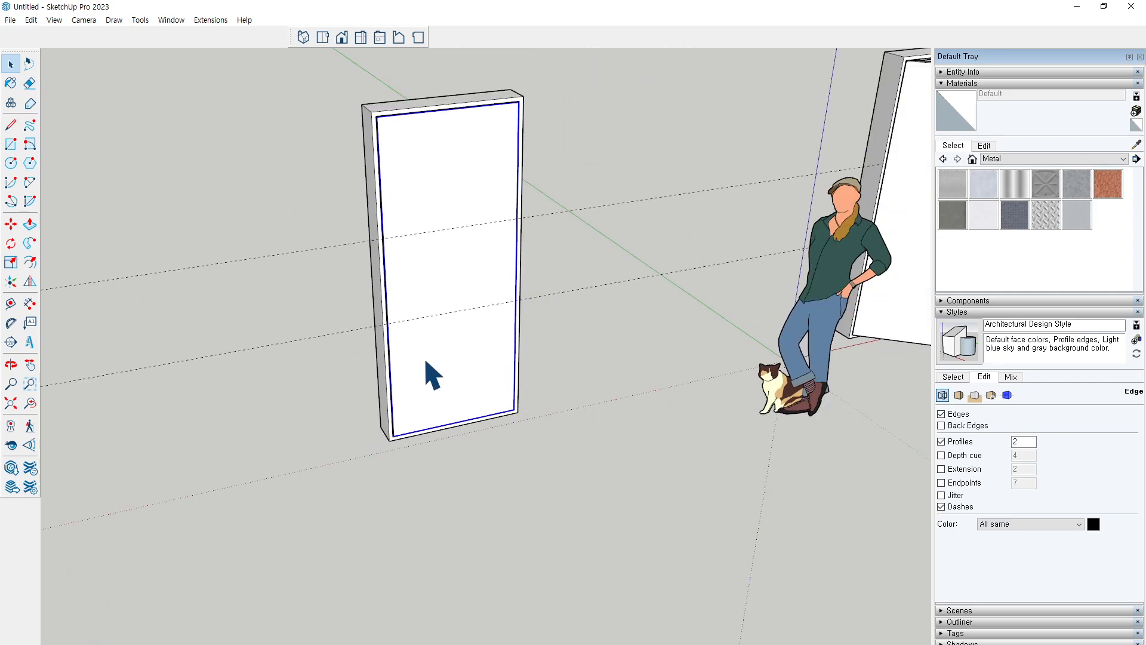
middle_click_drag(474, 289, 436, 327, "shift")
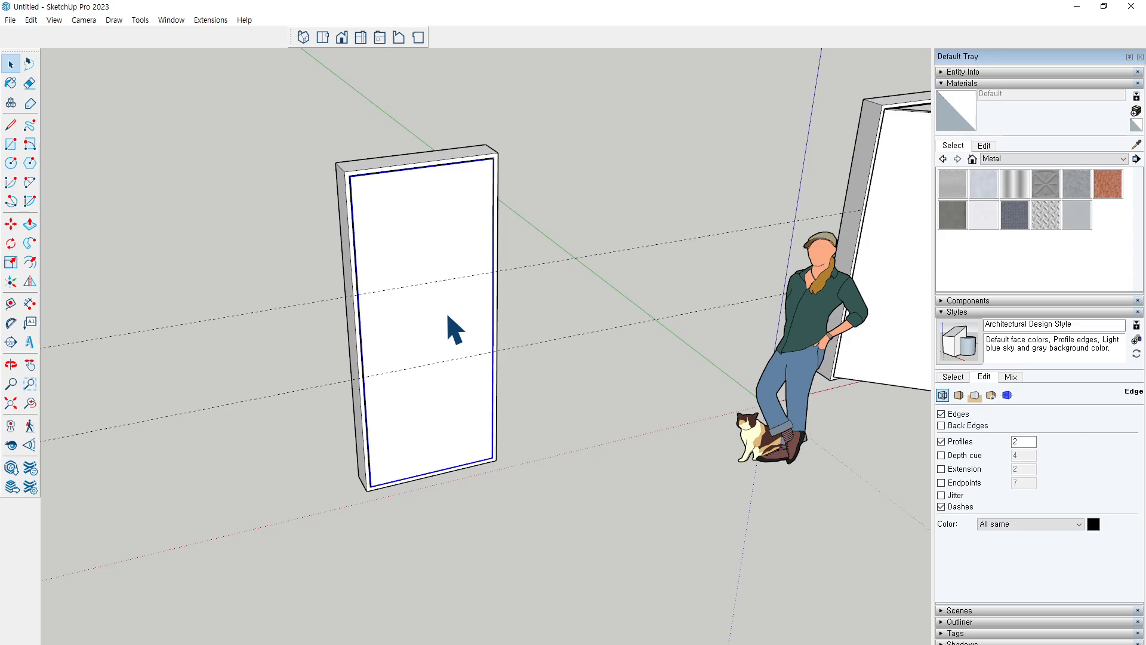
middle_click_drag(448, 317, 435, 349, "shift")
left_click_drag(209, 94, 514, 540)
left_click(556, 545)
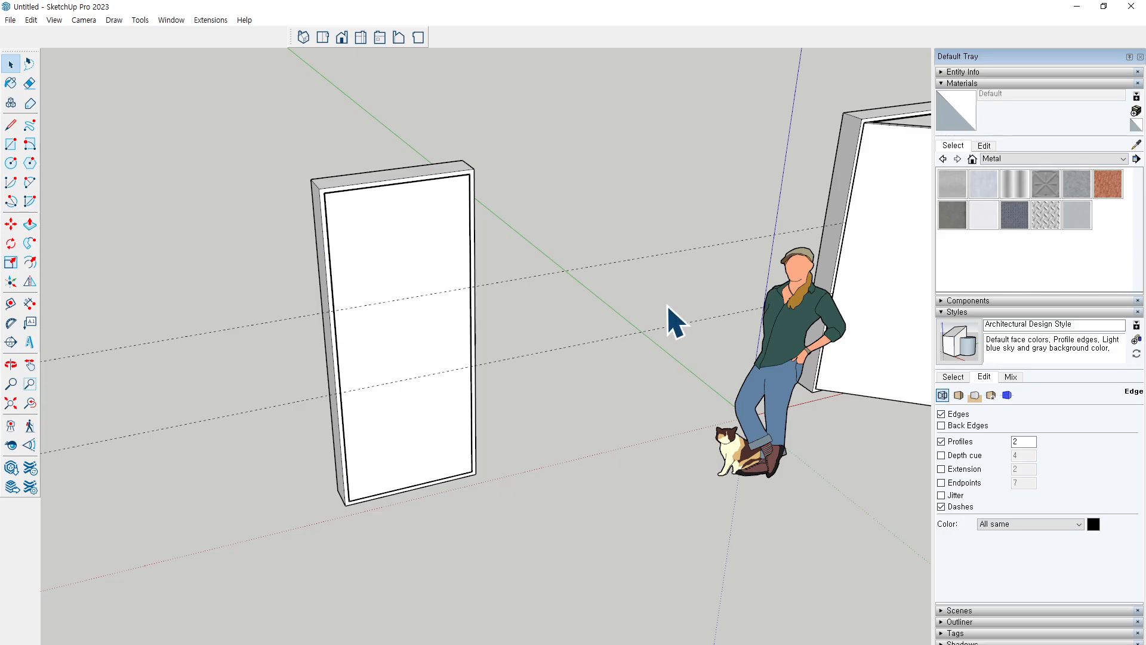
Delete the copied door frame together with its new door leaf
scroll(597, 317, "down", 1)
left_click_drag(132, 91, 573, 576)
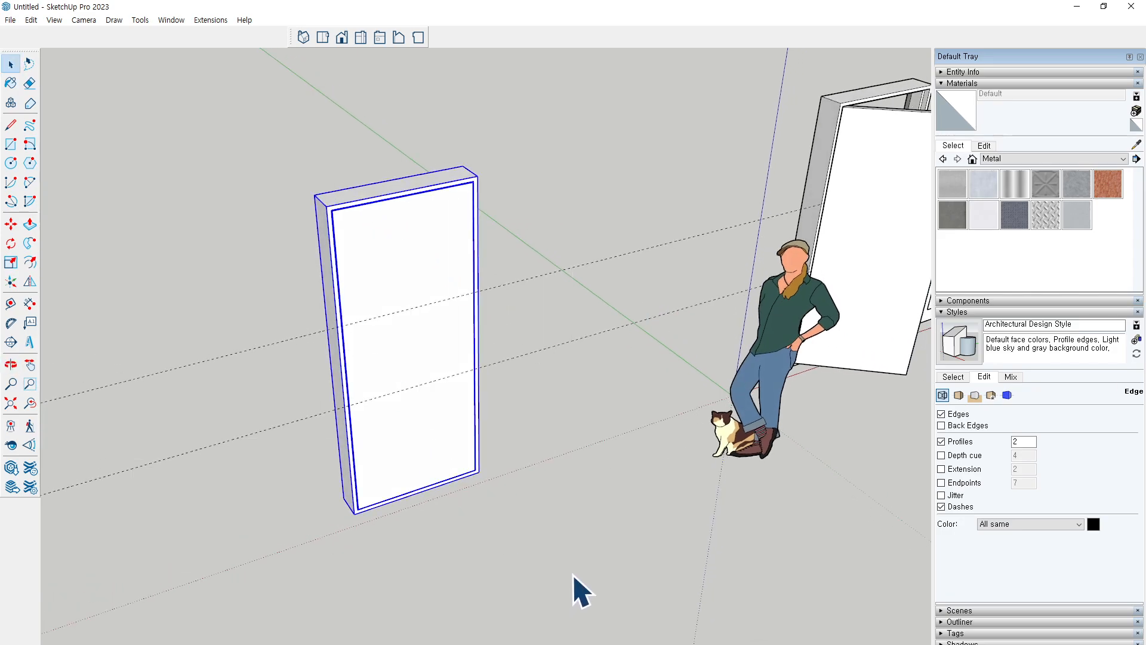
key("Delete")
Offset the flat square's outline inward and delete its inner face to leave a square ring
middle_click_drag(867, 368, 347, 480, "shift")
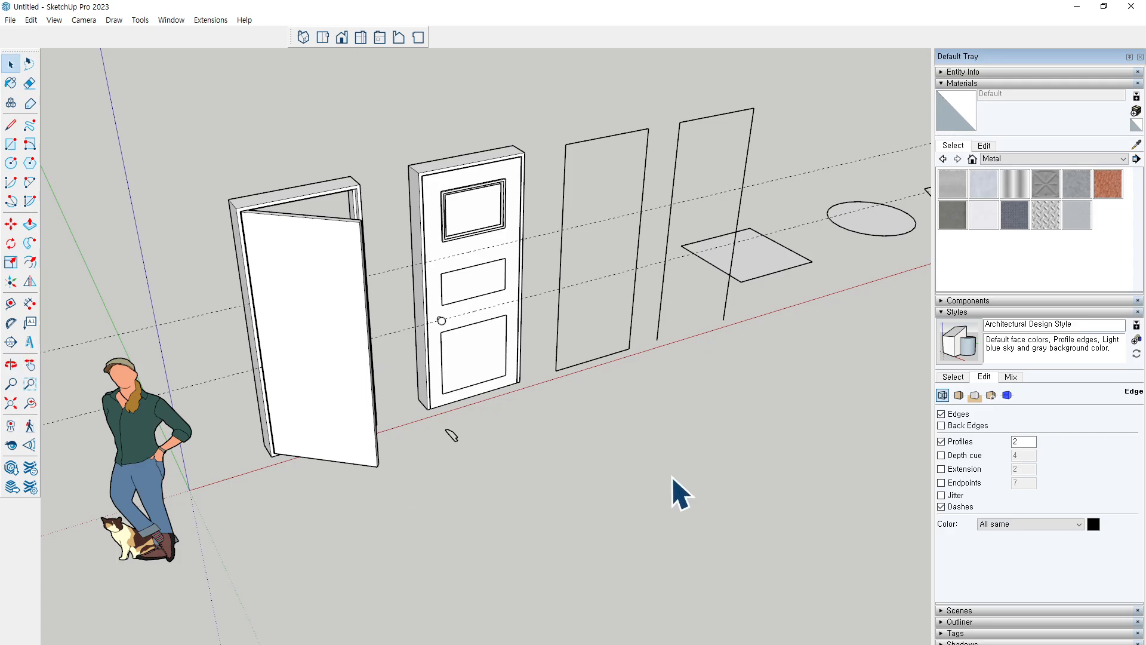
middle_click_drag(452, 435, 453, 435)
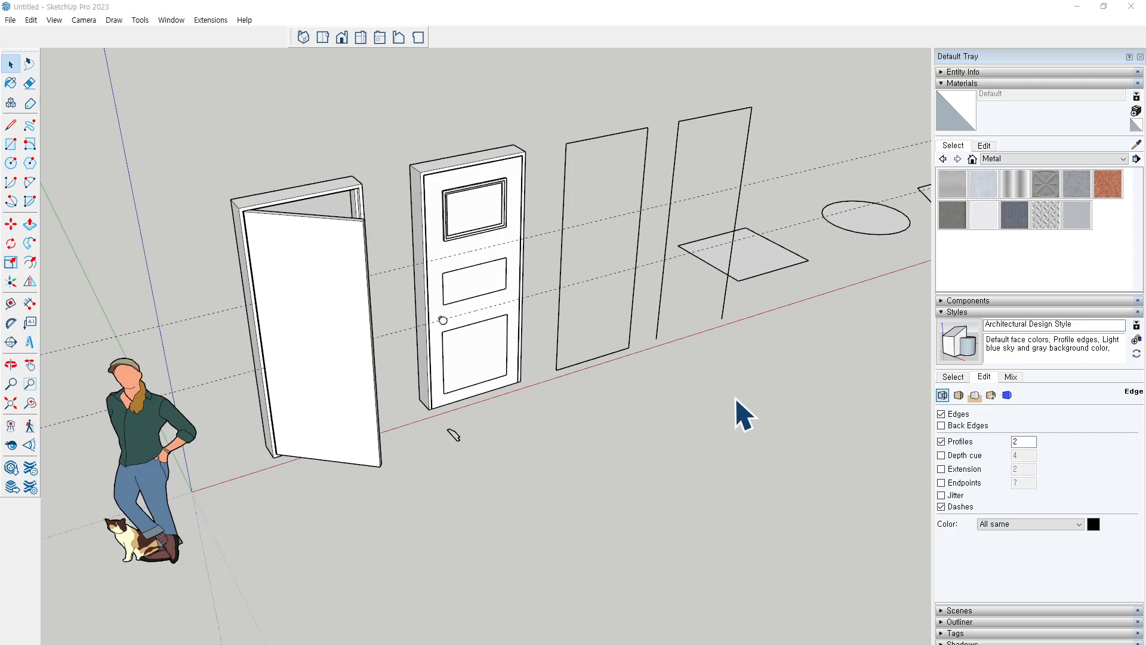
middle_click_drag(745, 414, 200, 511, "shift")
scroll(540, 273, "up", 4)
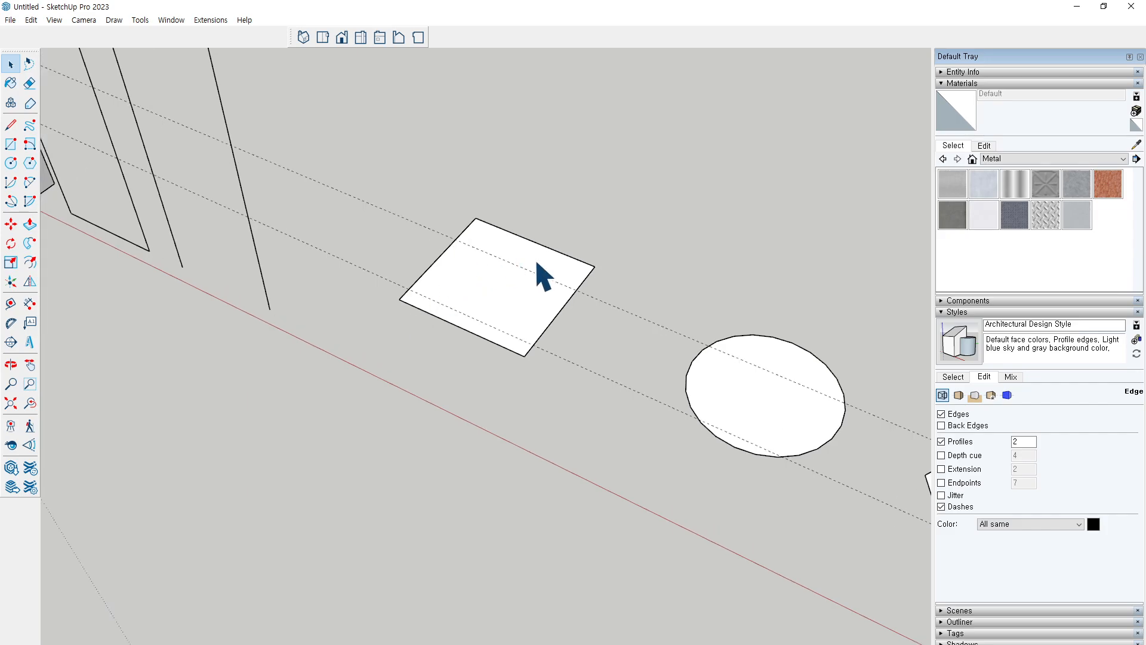
middle_click_drag(539, 274, 463, 310)
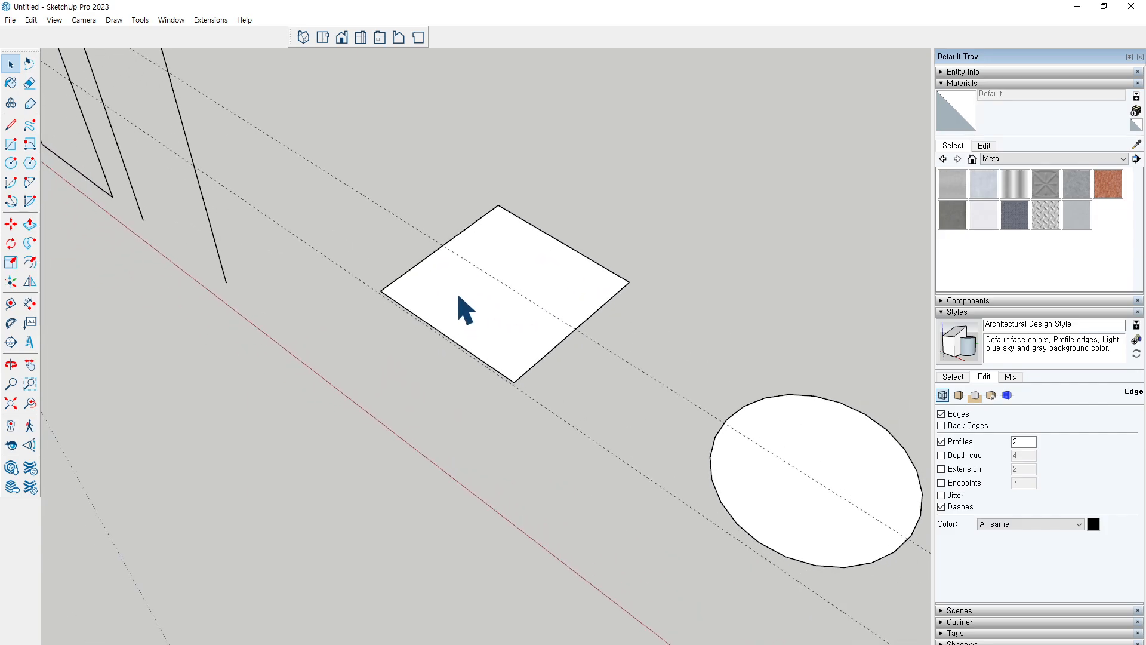
key("f")
left_click(414, 267)
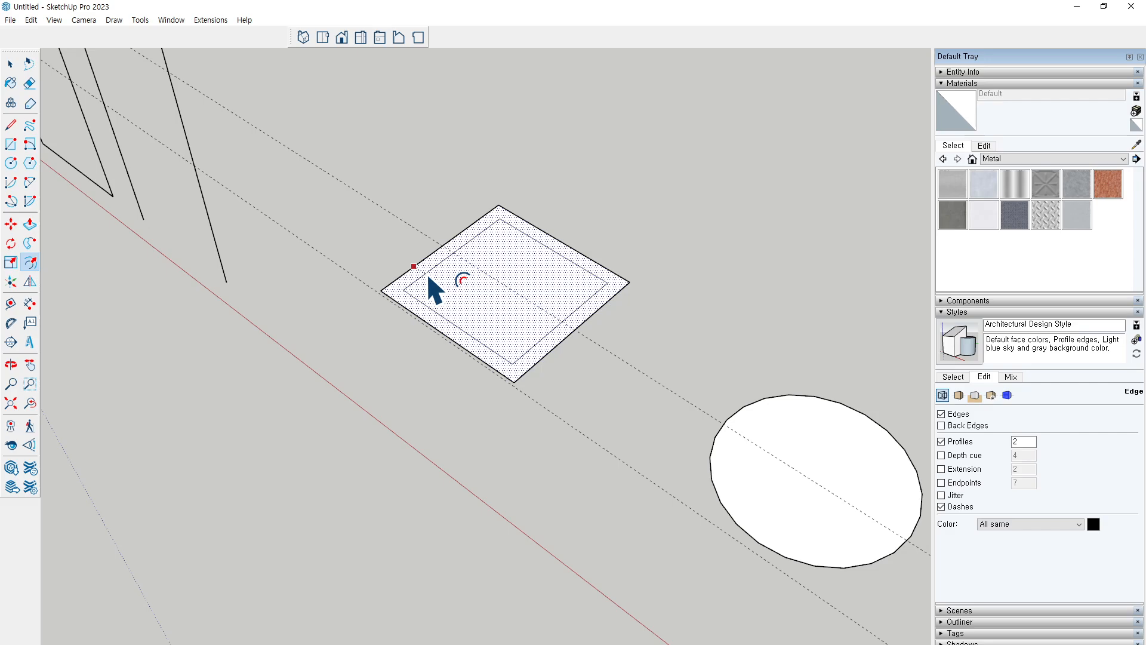
left_click(437, 289)
key("space")
key("Delete")
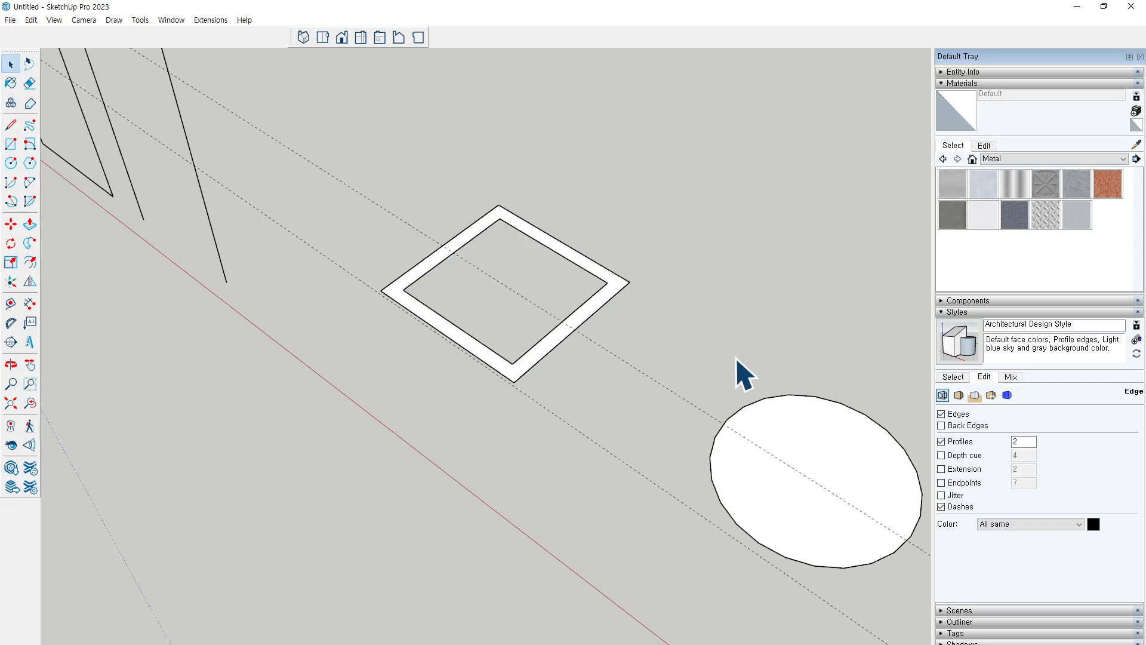
Offset the circle's outline inward and delete its inner face to leave a circular ring
left_click(30, 262)
left_click(713, 442)
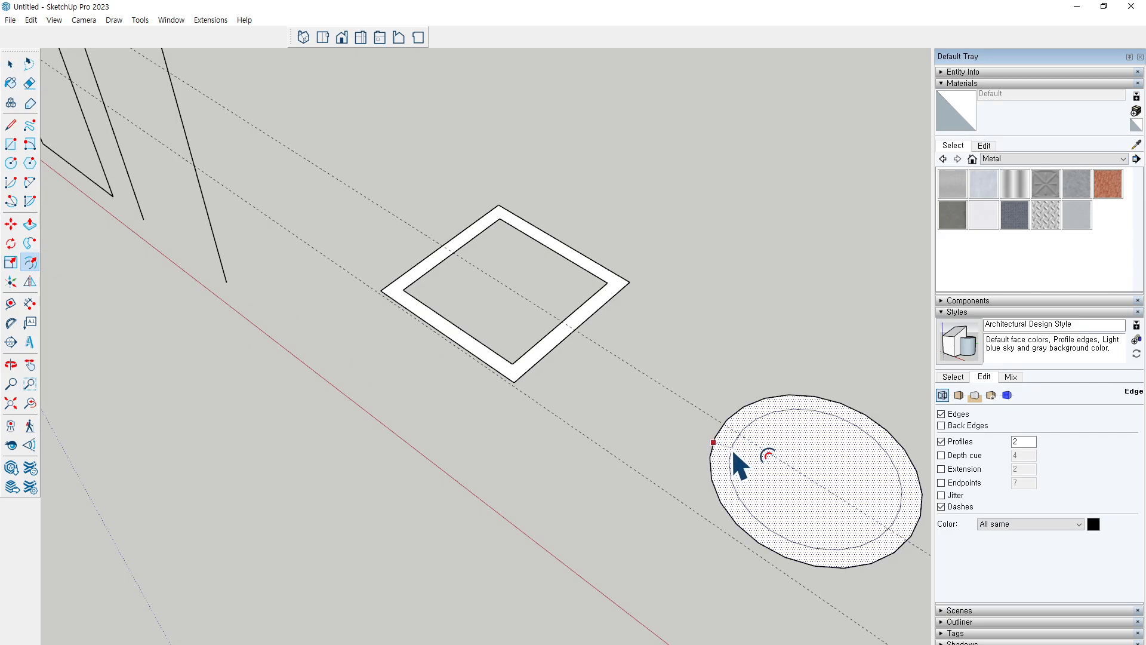
left_click(736, 463)
key("space")
left_click(785, 482)
key("Delete")
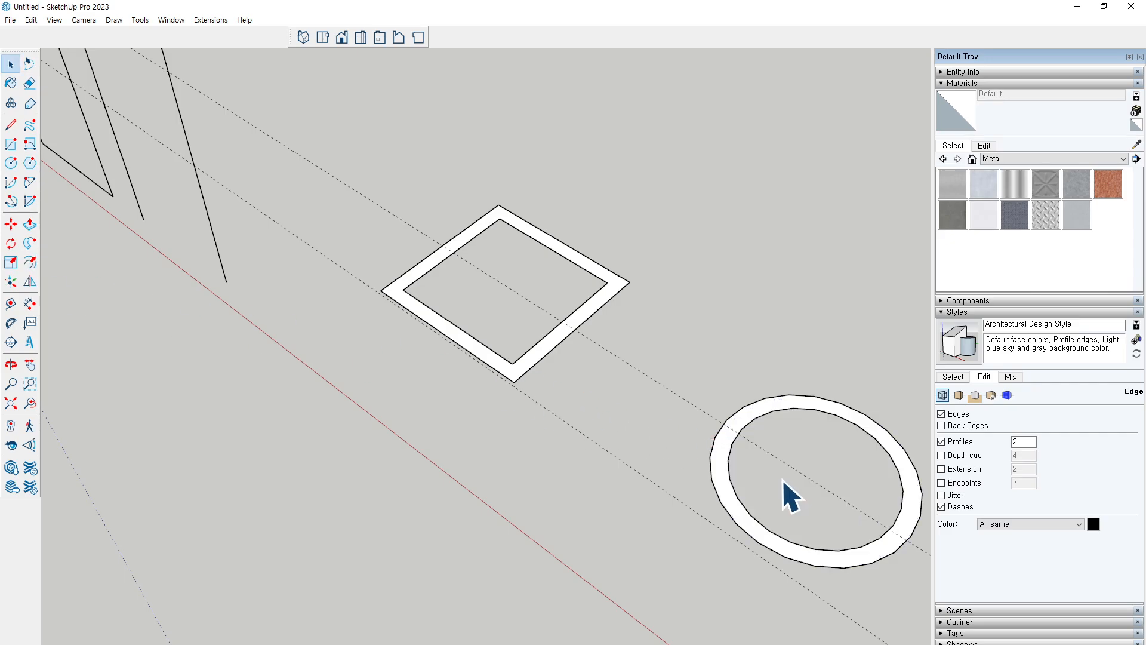
Push/Pull the square ring upward into a tall hollow square tube
middle_click_drag(599, 504, 582, 405)
key("p")
scroll(443, 270, "up", 2)
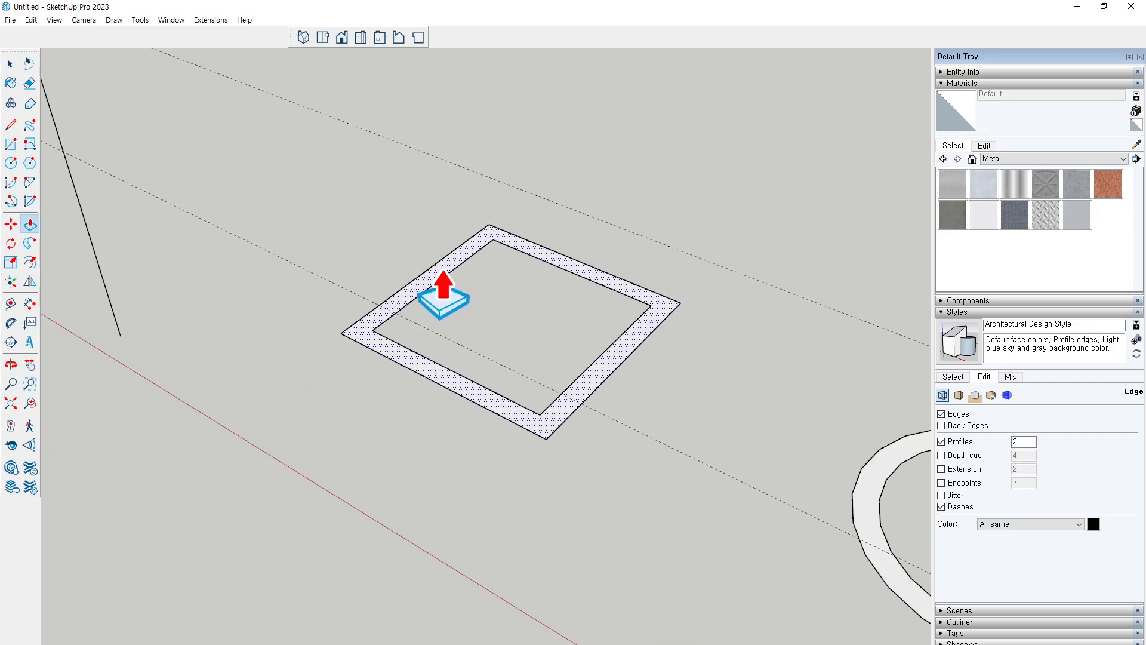
left_click(443, 270)
scroll(441, 296, "down", 6)
middle_click_drag(486, 253, 465, 430, "shift")
left_click(478, 102)
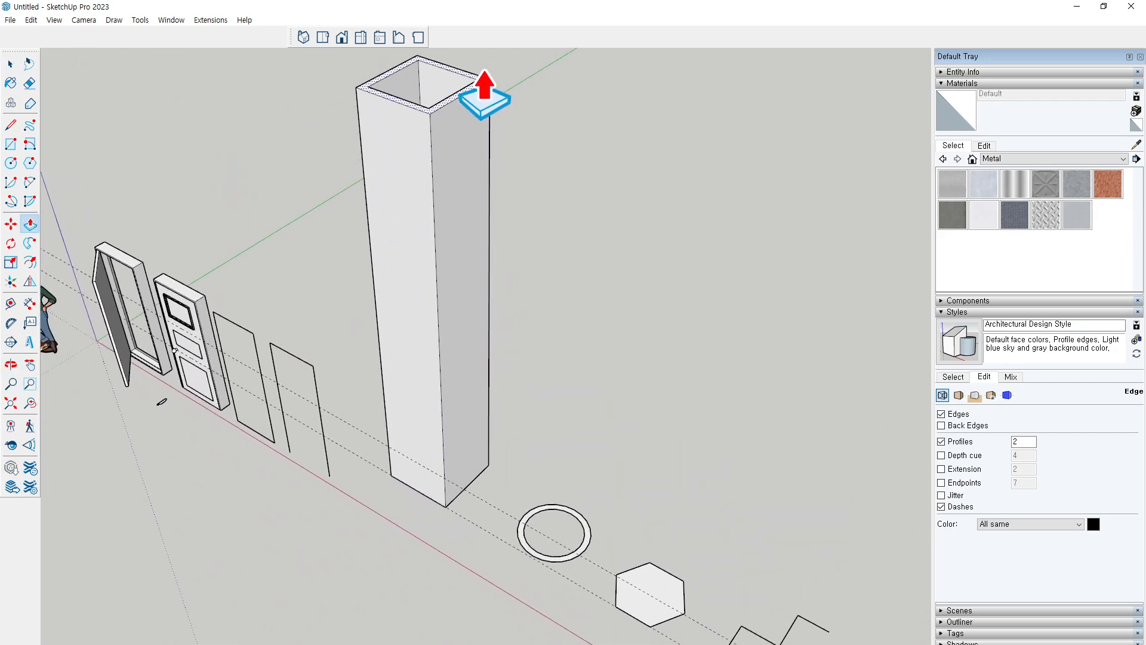
Push/Pull the circular ring upward into a hollow round pipe, slightly shorter than the square tube
left_click(556, 530)
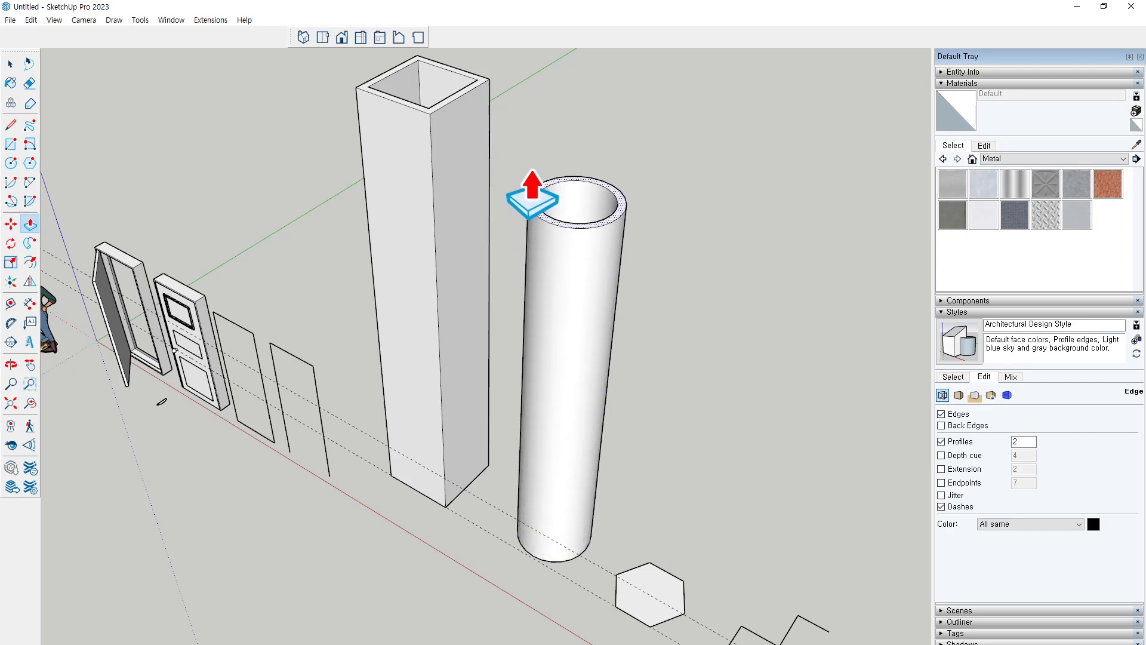
left_click(593, 149)
key("space")
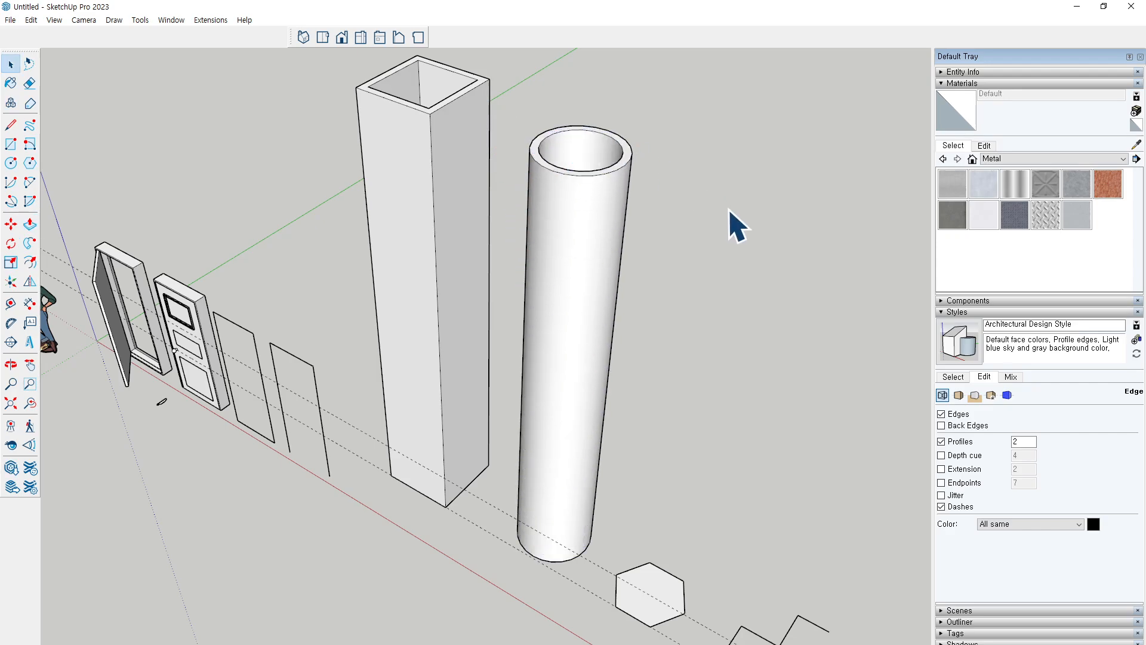
middle_click_drag(734, 225, 743, 281)
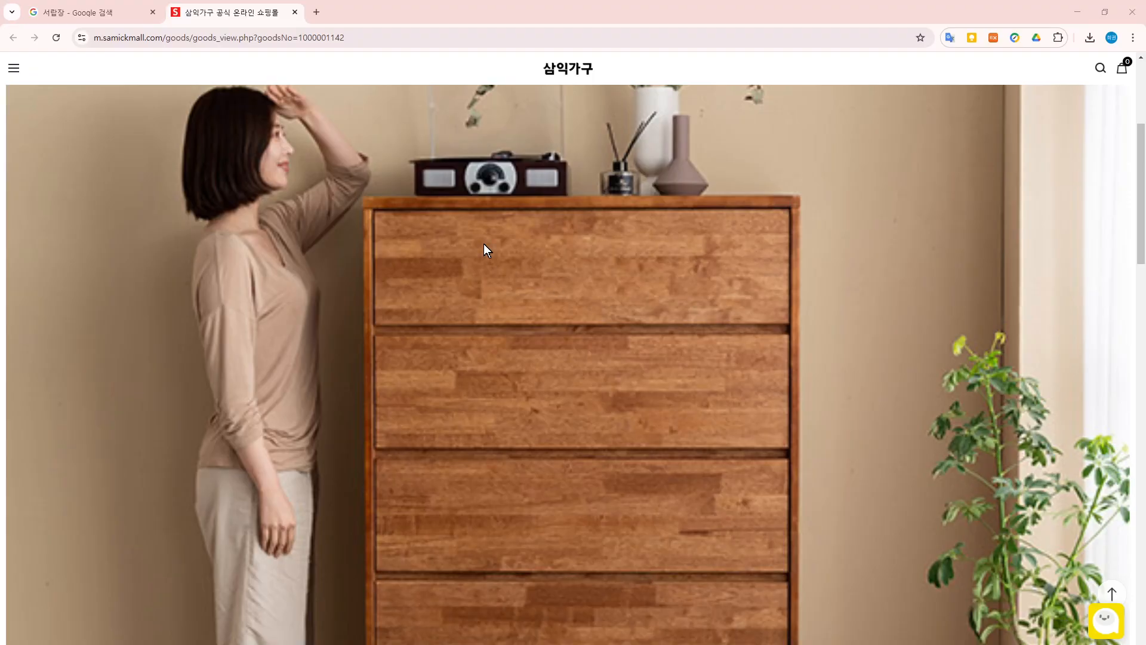
Switch to the browser and examine the wooden chest's overall width, top and side panel thickness, and drawer fronts
scroll(707, 236, "down", 1)
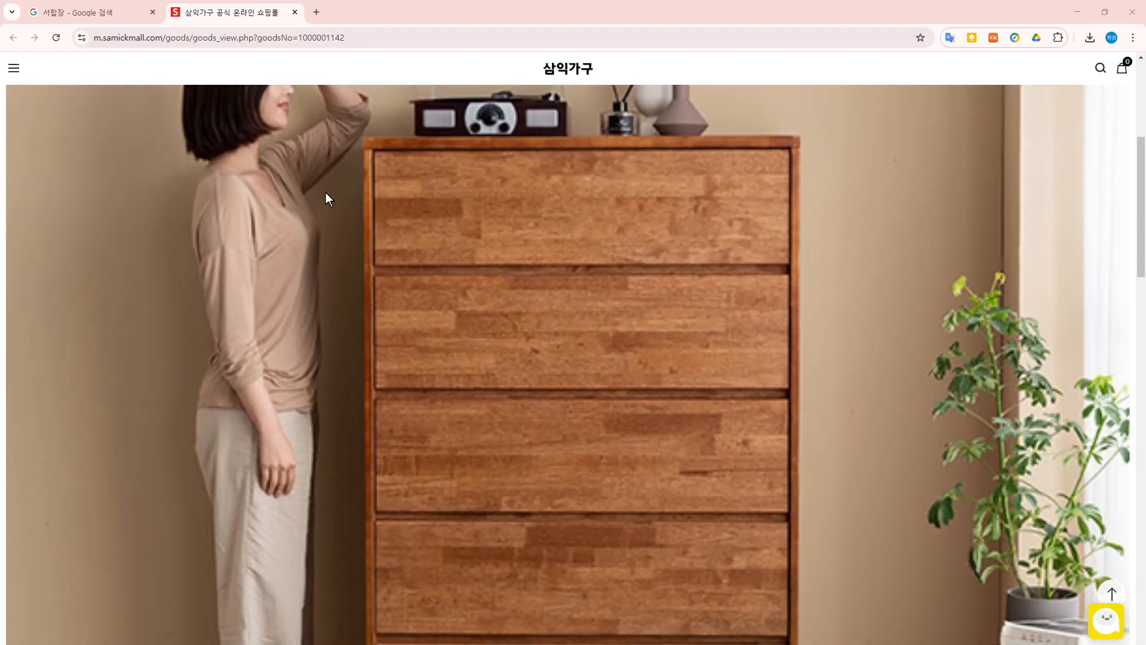
left_click_drag(342, 100, 813, 619)
left_click_drag(285, 135, 839, 135)
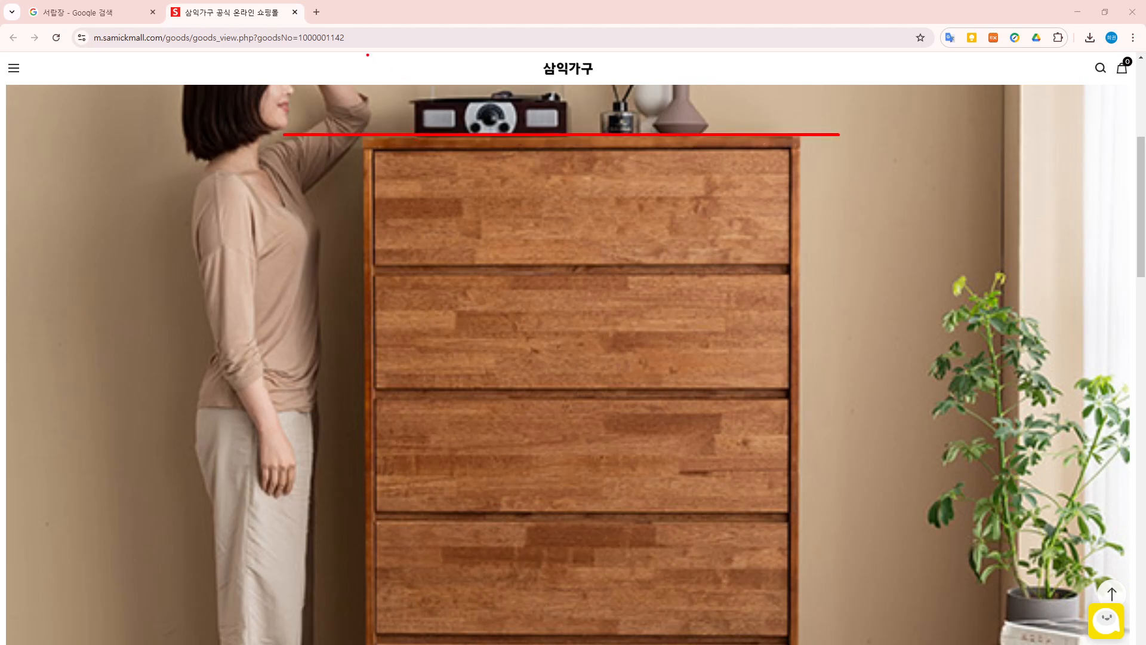
left_click_drag(370, 74, 686, 71)
left_click_drag(804, 50, 803, 119)
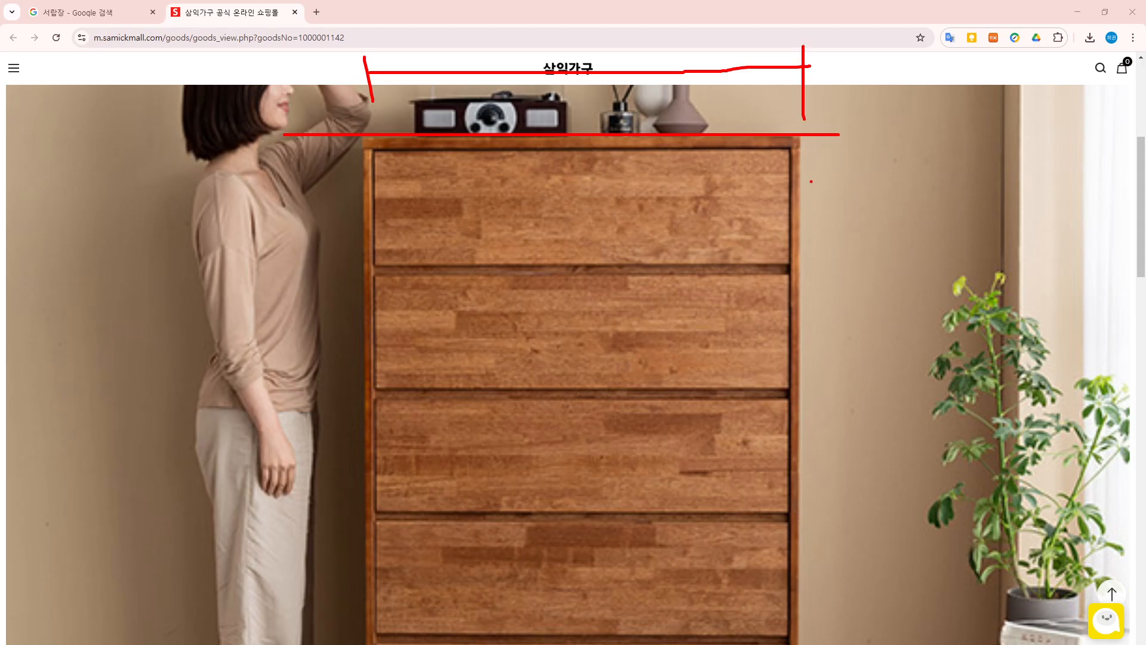
mouse_move(823, 190)
left_mouse_down()
mouse_move(774, 200)
mouse_move(816, 197)
left_mouse_up()
mouse_move(679, 154)
left_mouse_down()
mouse_move(666, 156)
mouse_move(687, 146)
left_mouse_up()
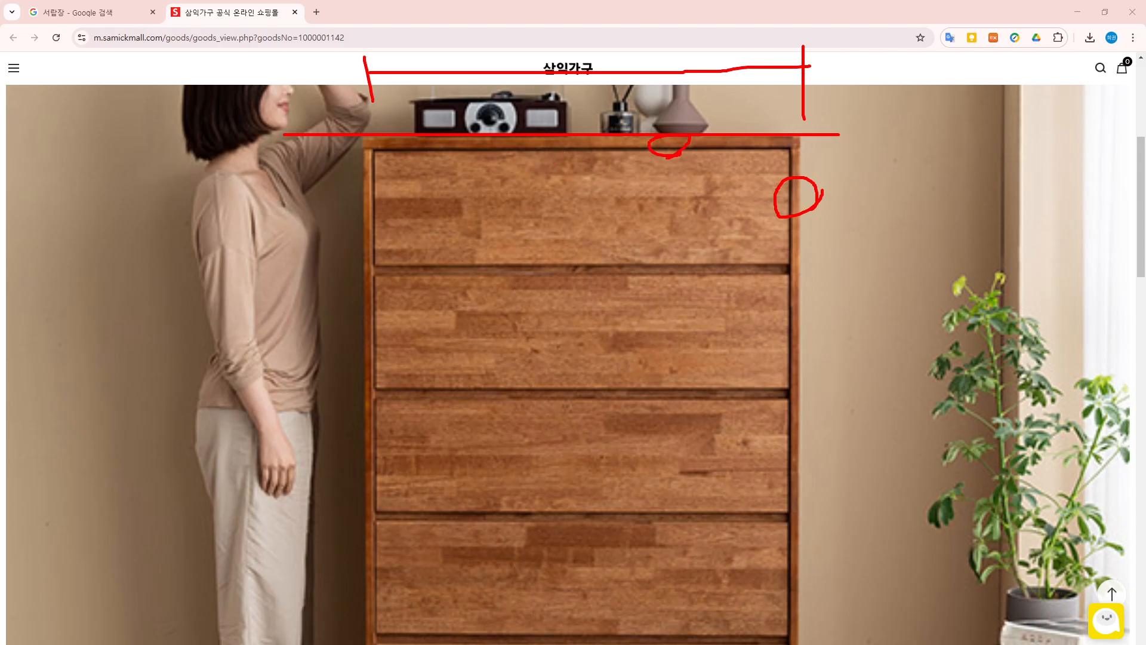
left_click_drag(476, 181, 499, 179)
left_click_drag(497, 304, 519, 307)
key("Escape")
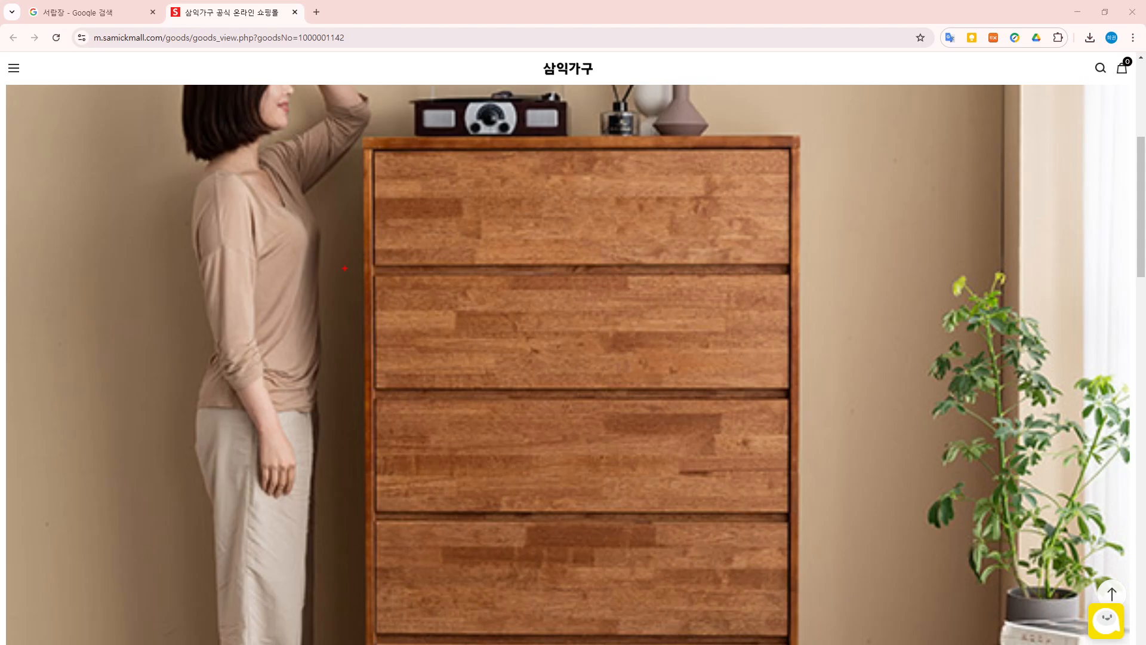
Examine the space between the chest's drawers and the gap between the upper drawer front and its surrounding opening
left_click_drag(344, 268, 827, 270, "shift")
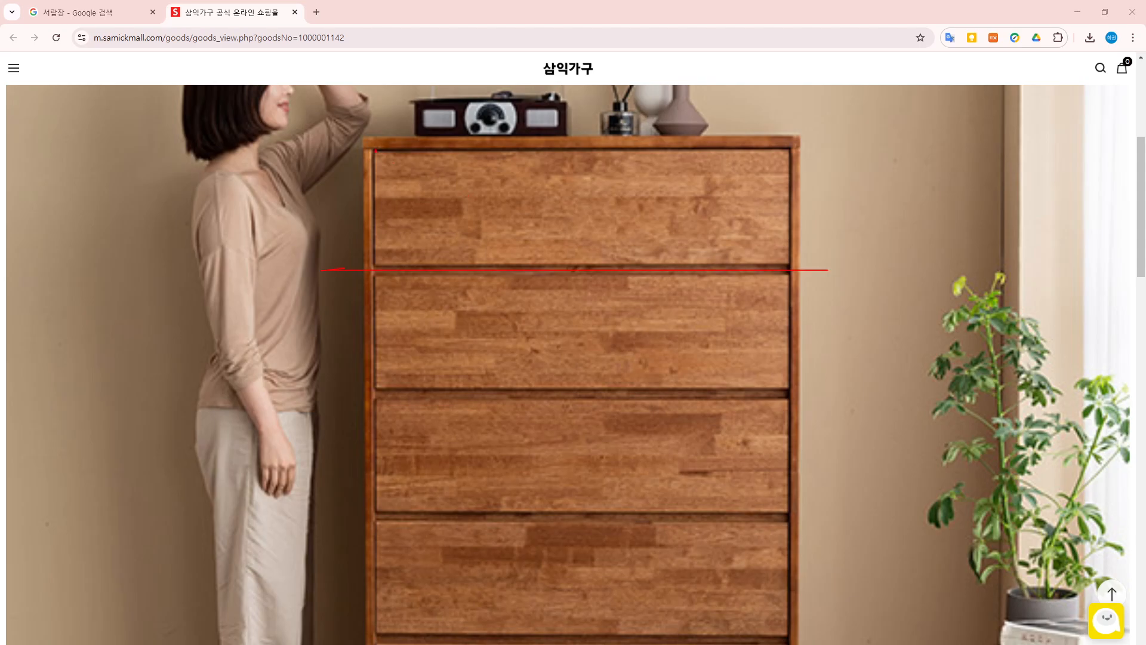
left_click_drag(371, 149, 792, 266)
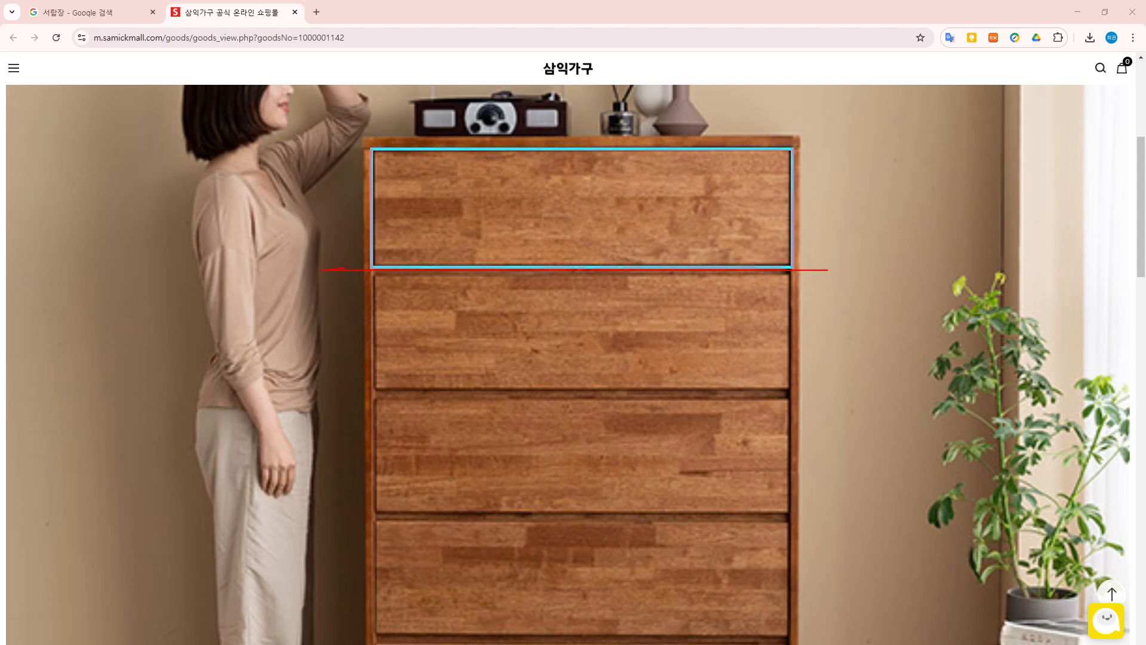
left_click_drag(793, 267, 793, 267)
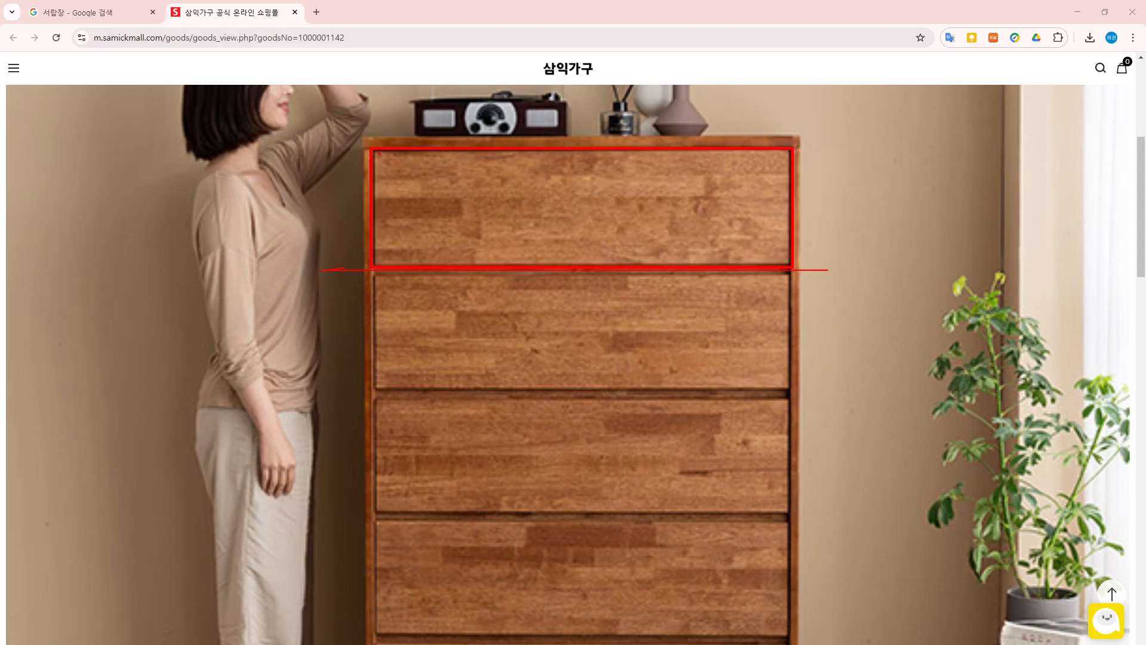
mouse_move(377, 153)
left_mouse_down()
mouse_move(568, 218)
mouse_move(787, 259)
left_mouse_up()
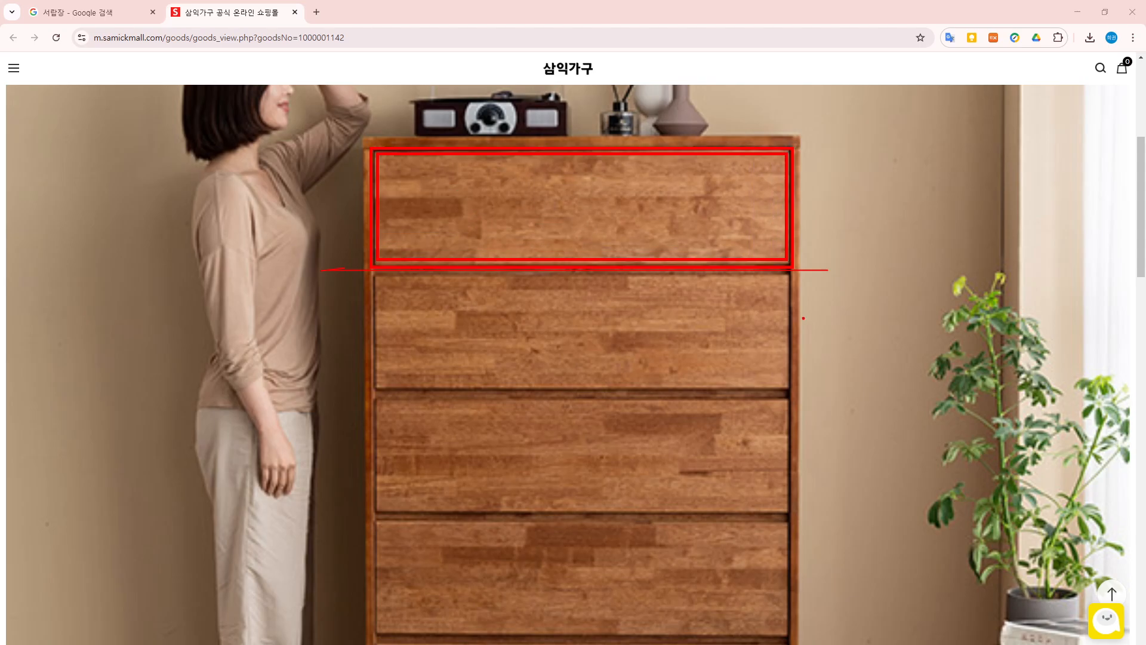
mouse_move(785, 332)
left_mouse_down()
mouse_move(804, 324)
mouse_move(797, 342)
left_mouse_up()
mouse_move(848, 277)
left_mouse_down()
mouse_move(813, 316)
mouse_move(831, 320)
left_mouse_up()
key("Escape")
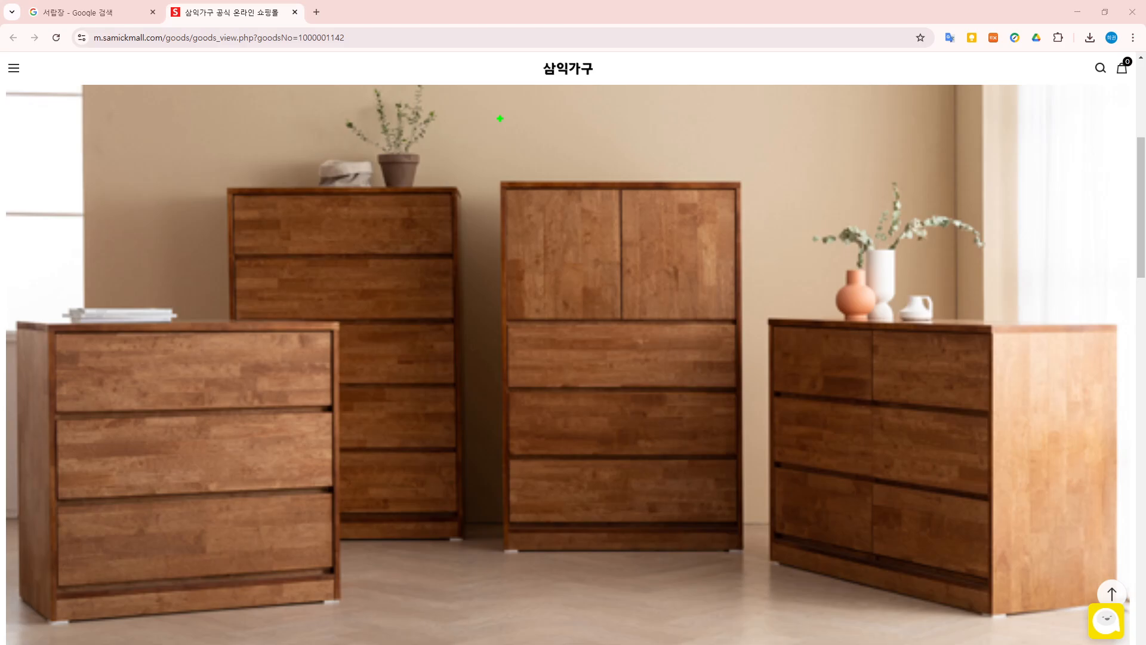
Examine the overall width and height of the middle cabinet with doors and the height of its base
left_click_drag(500, 118, 504, 582)
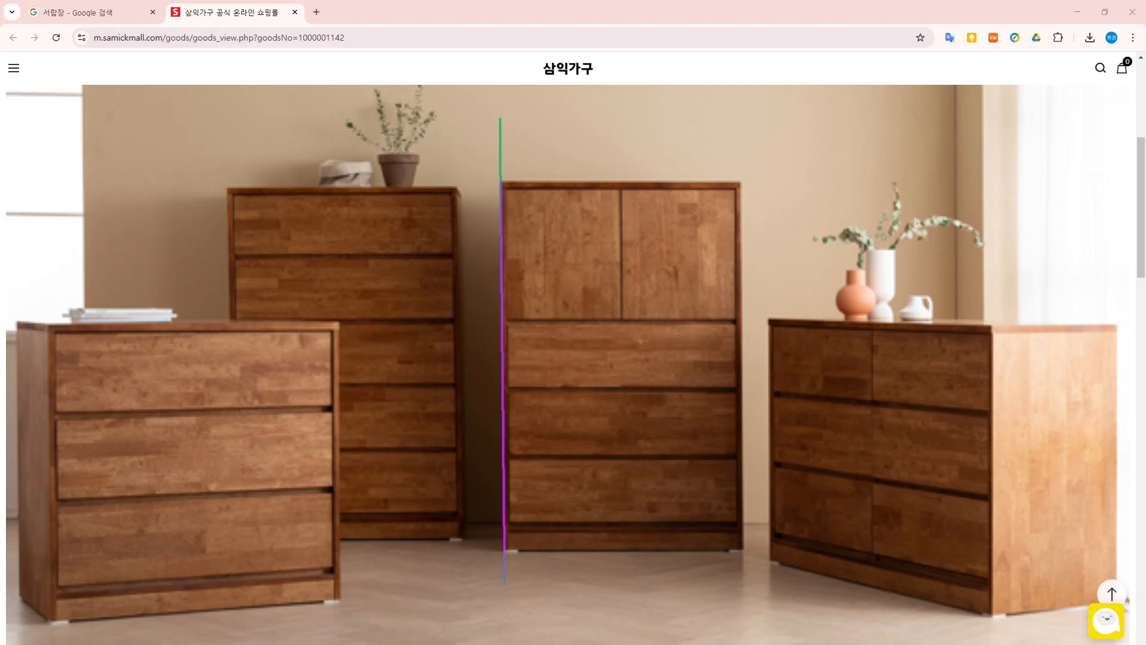
left_click_drag(467, 179, 765, 177)
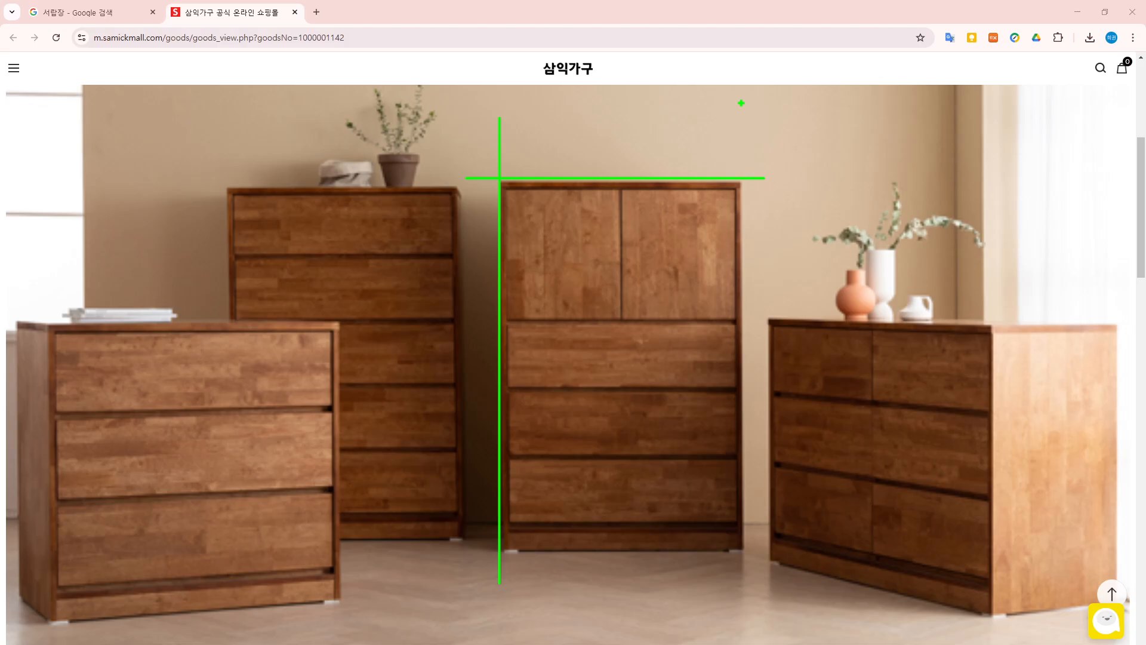
left_click_drag(737, 110, 740, 561)
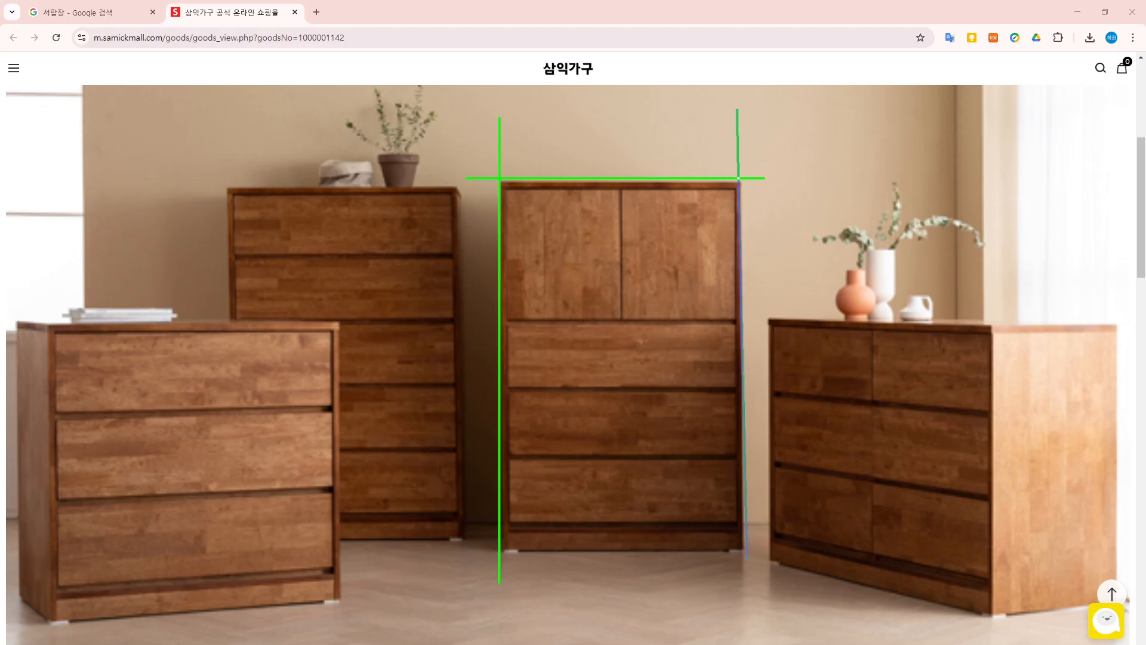
left_click_drag(463, 550, 764, 550)
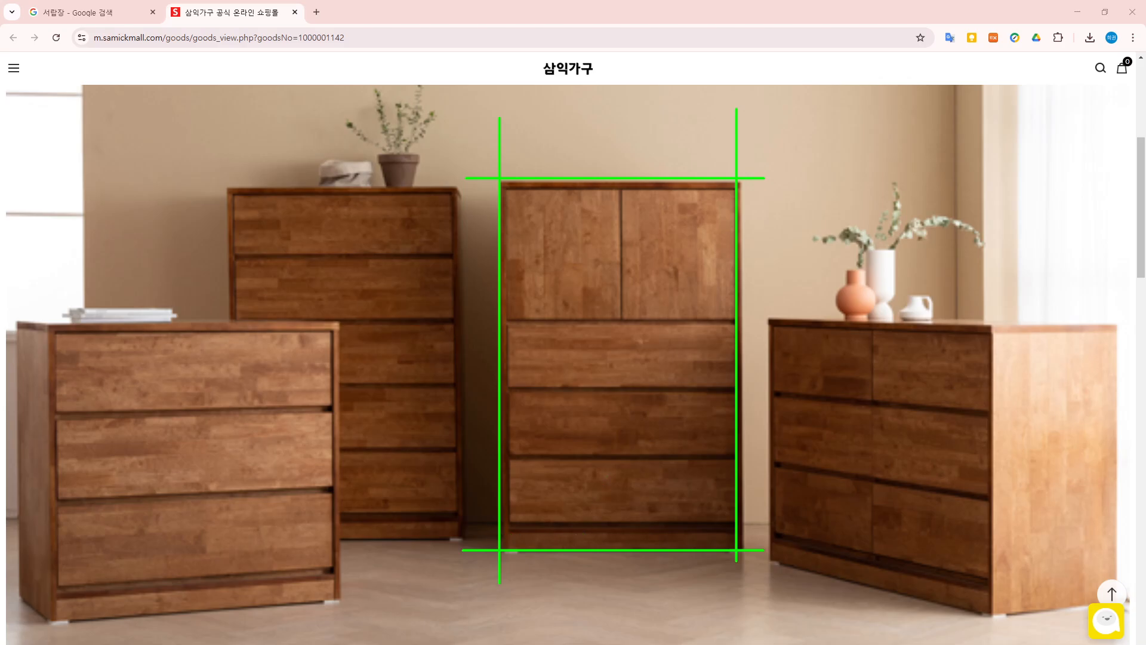
mouse_move(247, 611)
left_mouse_down()
mouse_move(276, 588)
mouse_move(260, 607)
left_mouse_up()
mouse_move(485, 530)
left_mouse_down()
mouse_move(787, 532)
mouse_move(774, 530)
left_mouse_up()
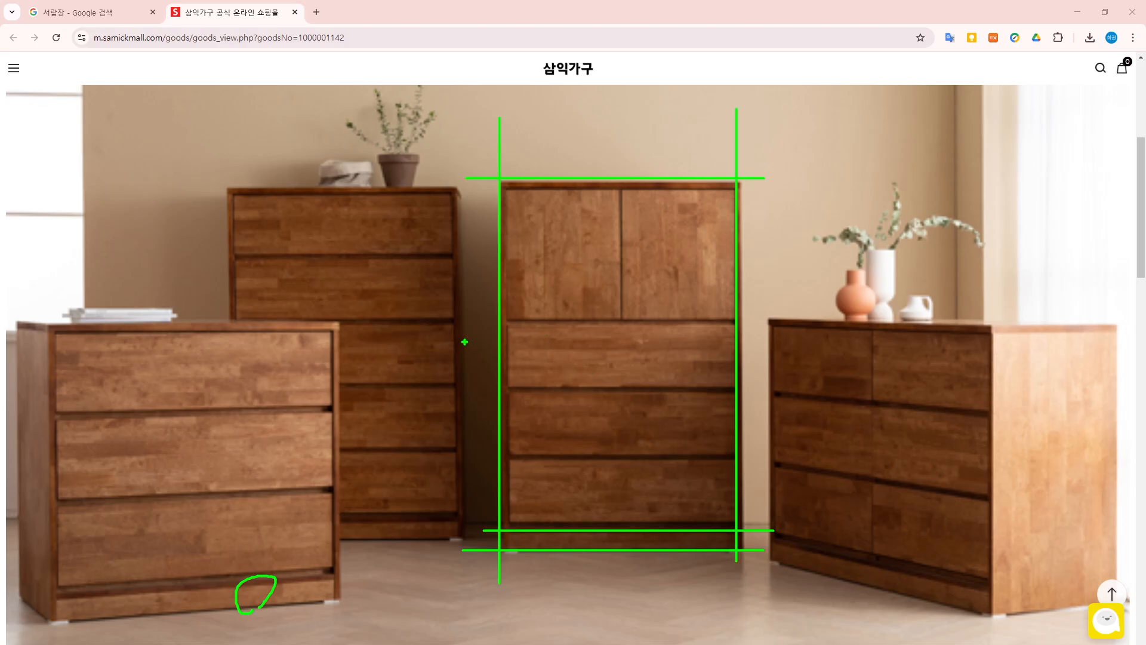
Examine the five-drawer layout of the tall rear chest against the doors and drawers of the middle cabinet
left_click_drag(550, 248, 549, 251)
left_click_drag(422, 202, 407, 234)
left_click_drag(539, 481, 542, 485)
left_click_drag(372, 487, 378, 495)
left_click_drag(386, 420, 389, 433)
left_click_drag(391, 345, 391, 360)
left_click_drag(392, 274, 389, 278)
left_click_drag(372, 221, 366, 241)
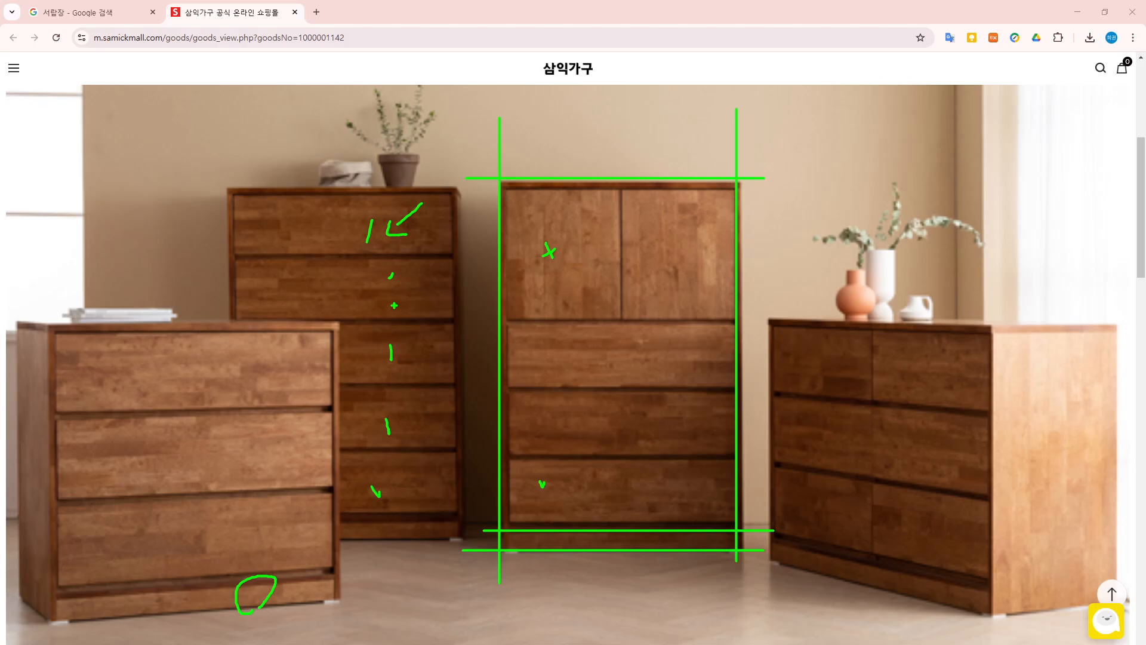
mouse_move(394, 480)
left_mouse_down()
mouse_move(412, 473)
mouse_move(432, 353)
mouse_move(403, 220)
left_mouse_up()
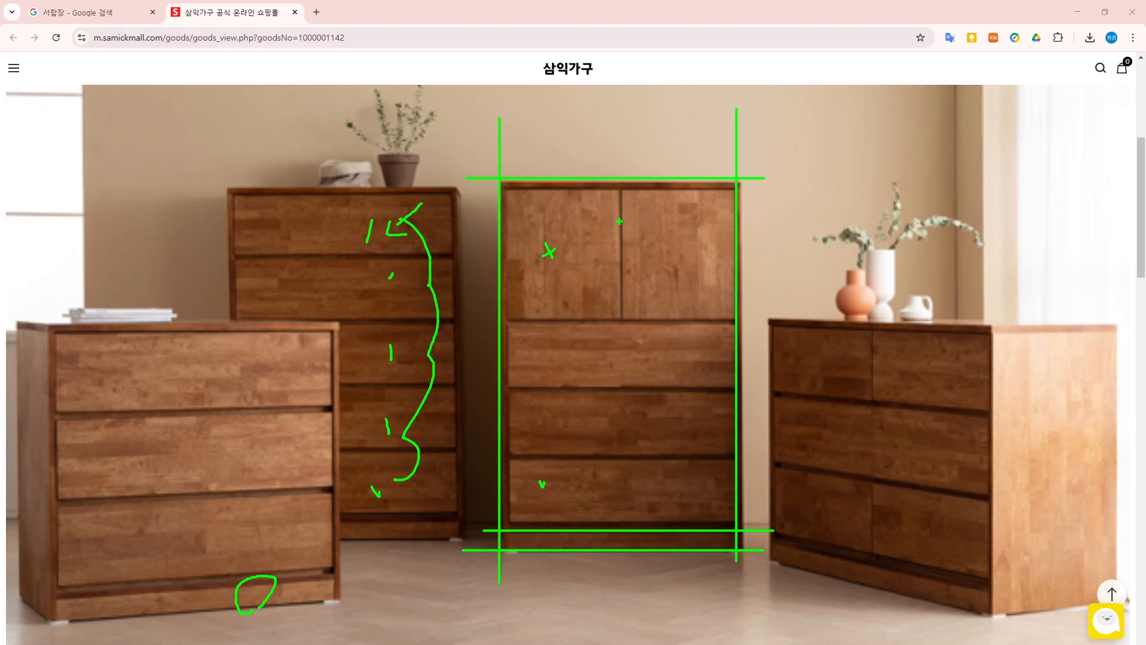
Examine how the height between the middle cabinet's base and top divides into stacked drawer rows
left_click_drag(527, 532, 530, 524)
left_click_drag(535, 531, 531, 529)
left_click_drag(557, 175, 574, 180)
left_click_drag(609, 243, 775, 243)
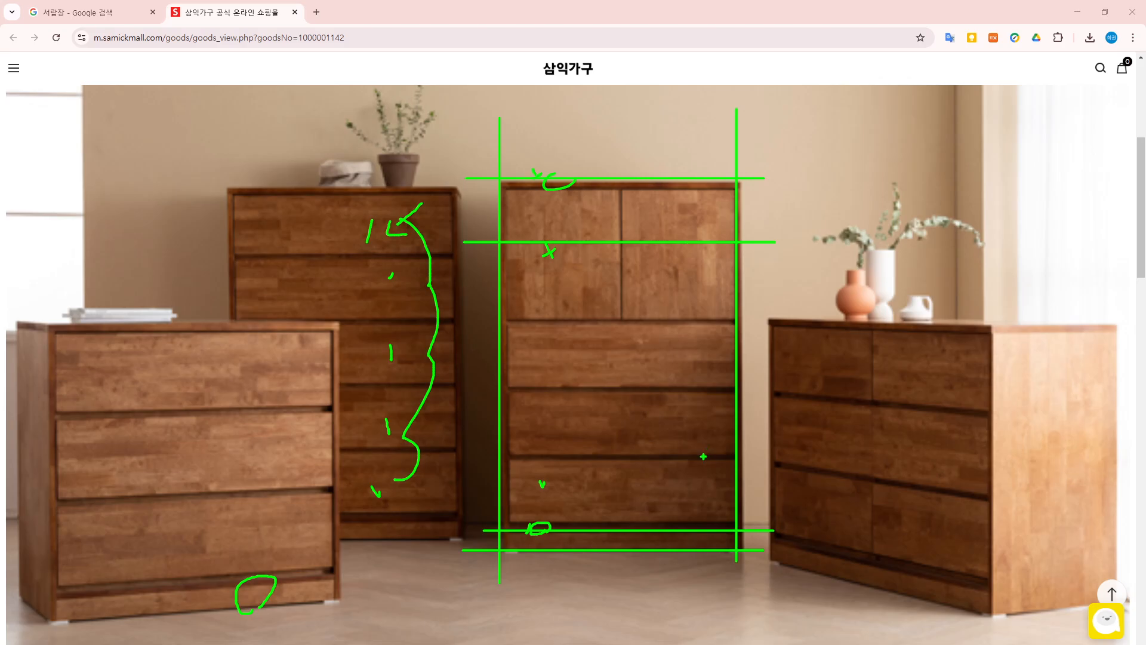
left_click_drag(470, 298, 829, 299)
left_click_drag(463, 360, 702, 359)
left_click_drag(474, 428, 803, 428)
left_click_drag(454, 486, 779, 486)
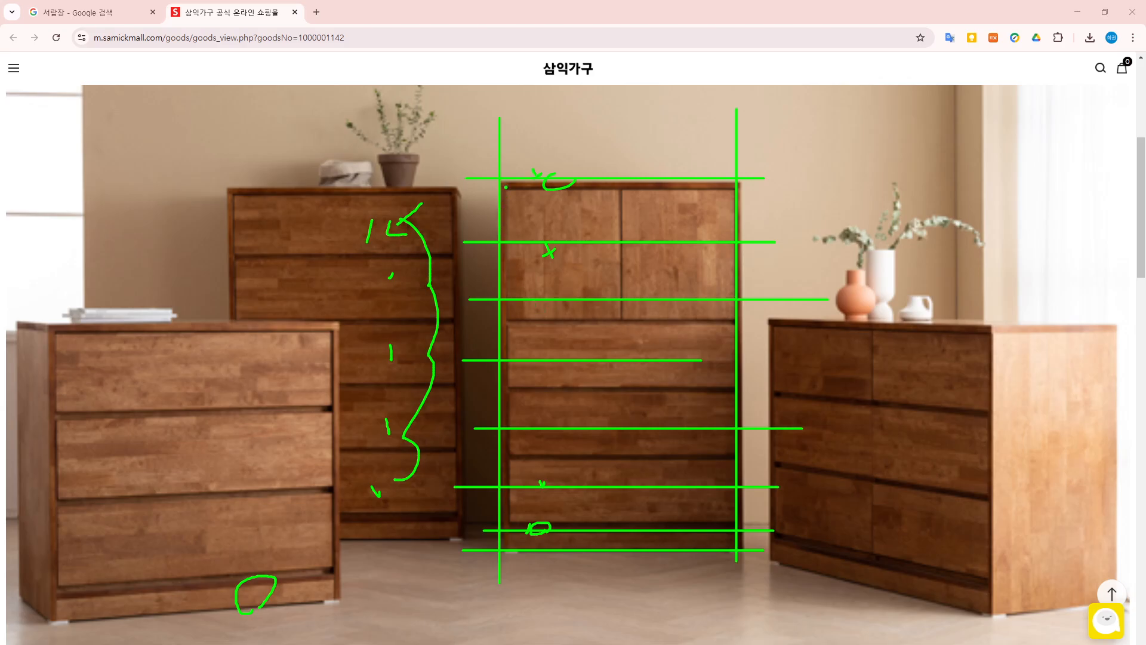
Examine the middle cabinet's side and top panel thickness and how a drawer front sits inset within the uppermost row
left_click_drag(502, 178, 505, 546)
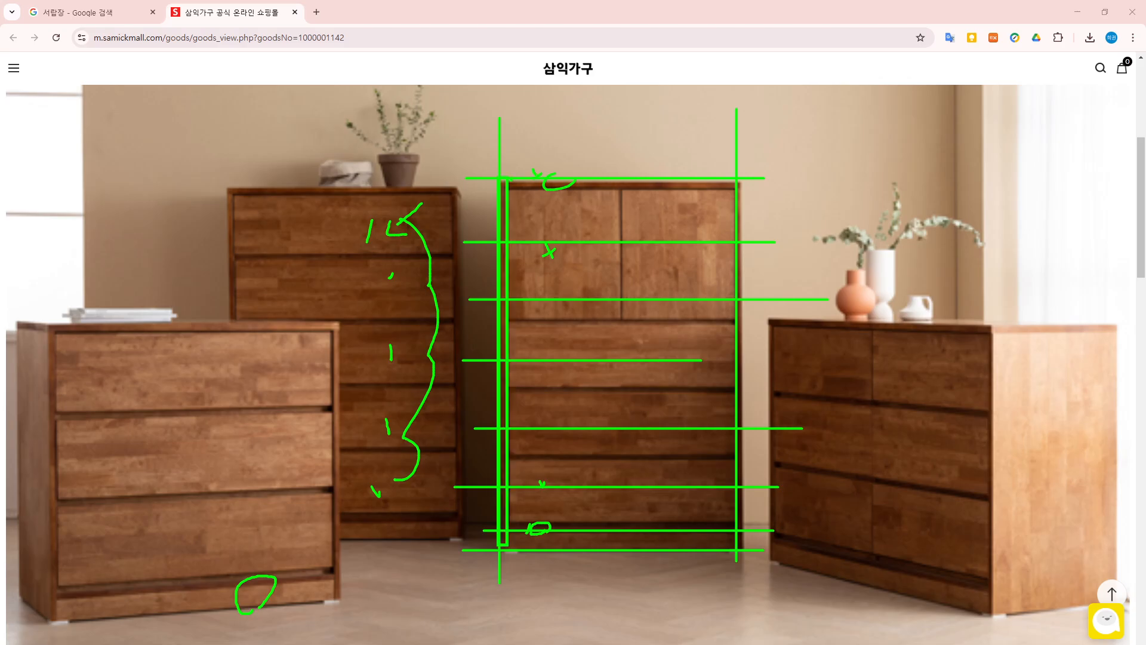
left_click_drag(507, 183, 735, 182)
mouse_move(512, 212)
left_mouse_down()
mouse_move(487, 218)
mouse_move(522, 215)
left_mouse_up()
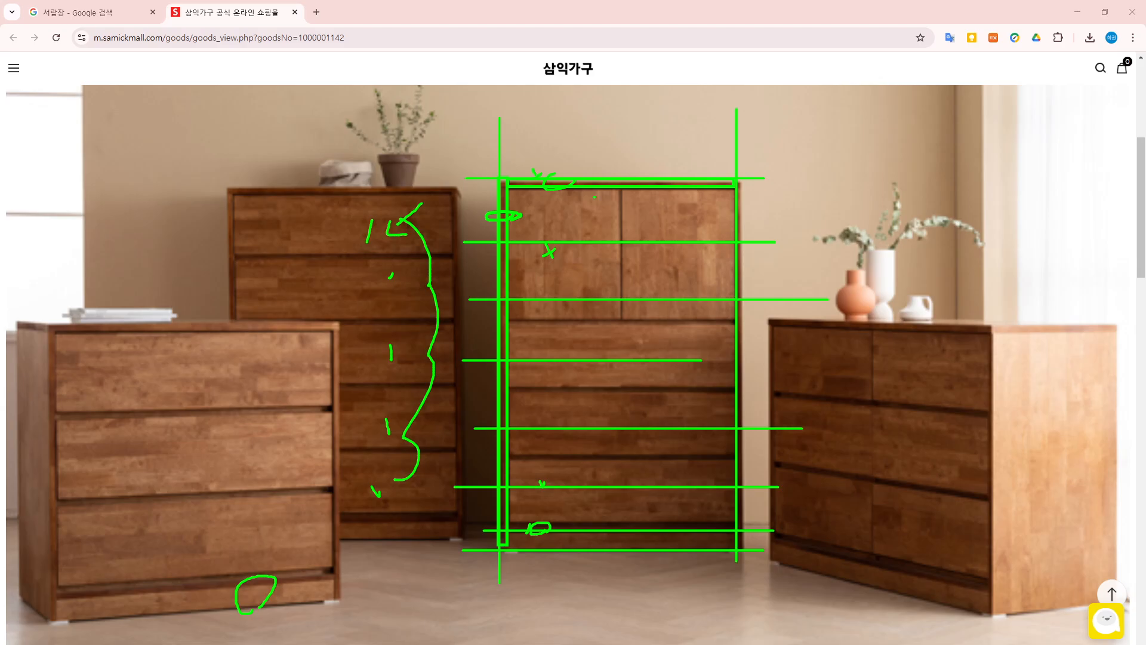
left_click_drag(511, 211, 534, 204)
left_click_drag(508, 117, 508, 573)
left_click_drag(709, 97, 729, 107)
left_click_drag(465, 186, 788, 189)
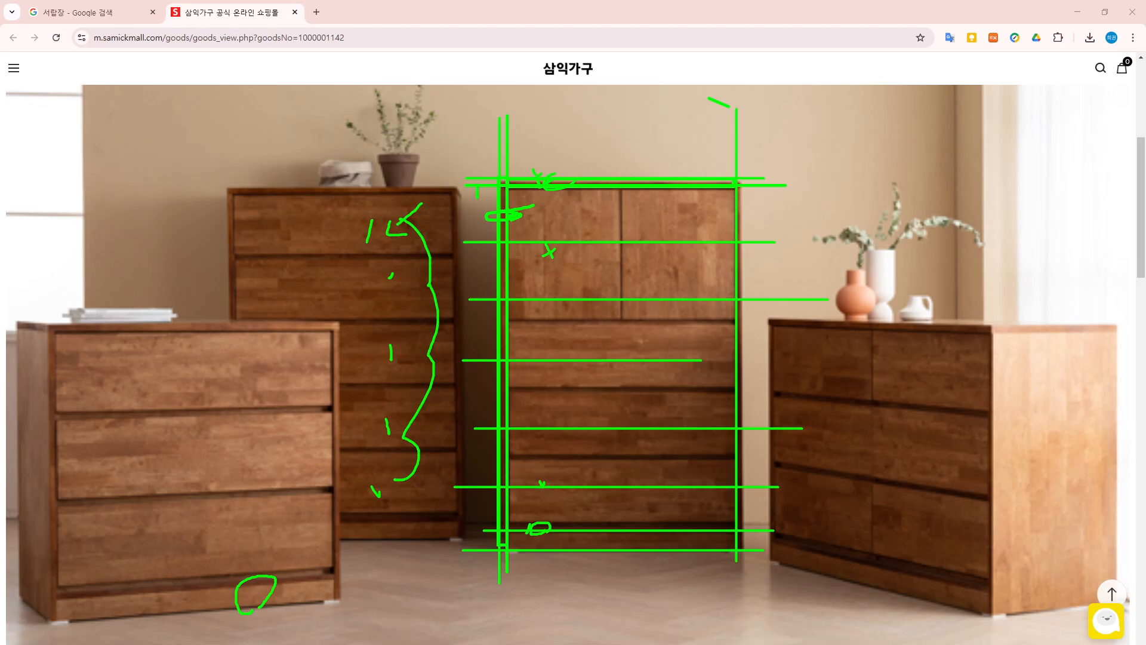
left_click_drag(470, 528, 481, 530)
mouse_move(511, 237)
left_mouse_down()
mouse_move(735, 188)
mouse_move(670, 216)
left_mouse_up()
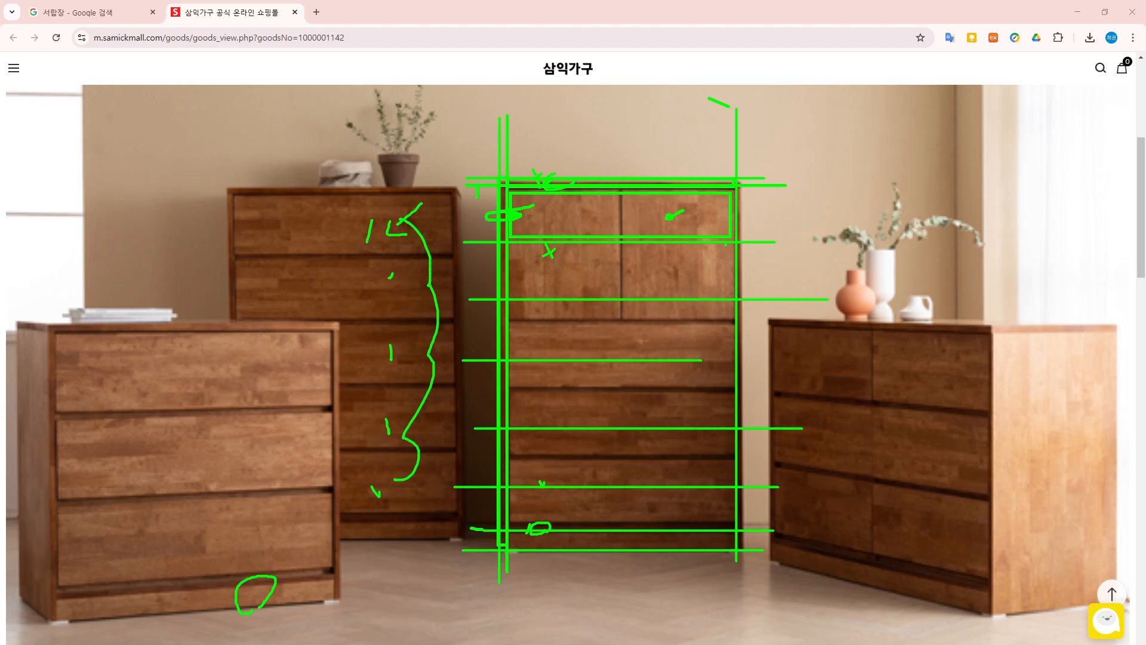
Arrange the browser with the chest photo side by side with SketchUp
key("Escape")
mouse_move(1009, 13)
left_mouse_down()
mouse_move(970, 147)
mouse_move(285, 104)
mouse_move(1, 237)
left_mouse_up()
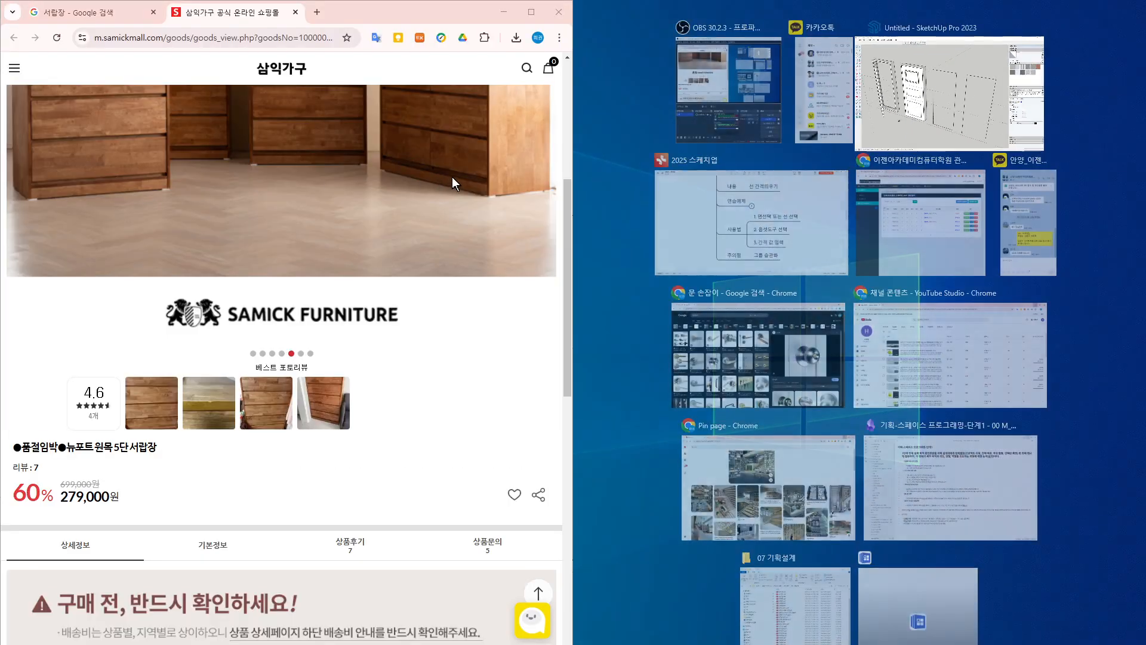
scroll(358, 203, "up", 4)
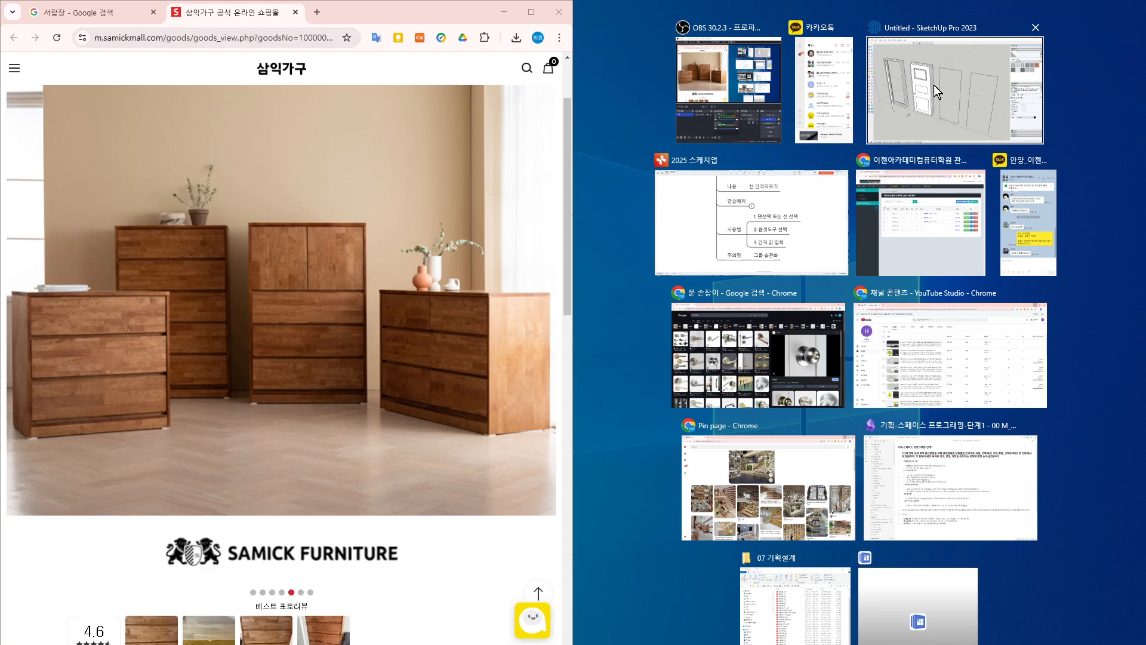
left_click(937, 90)
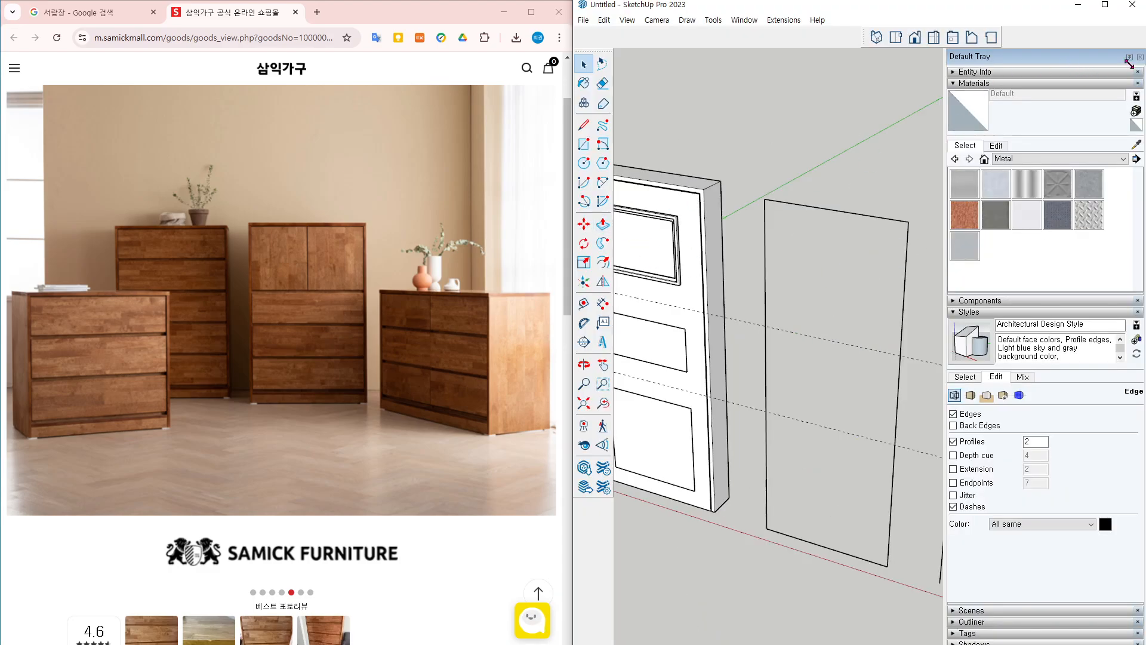
Hide the Default Tray to widen the modelling area
left_click(743, 22)
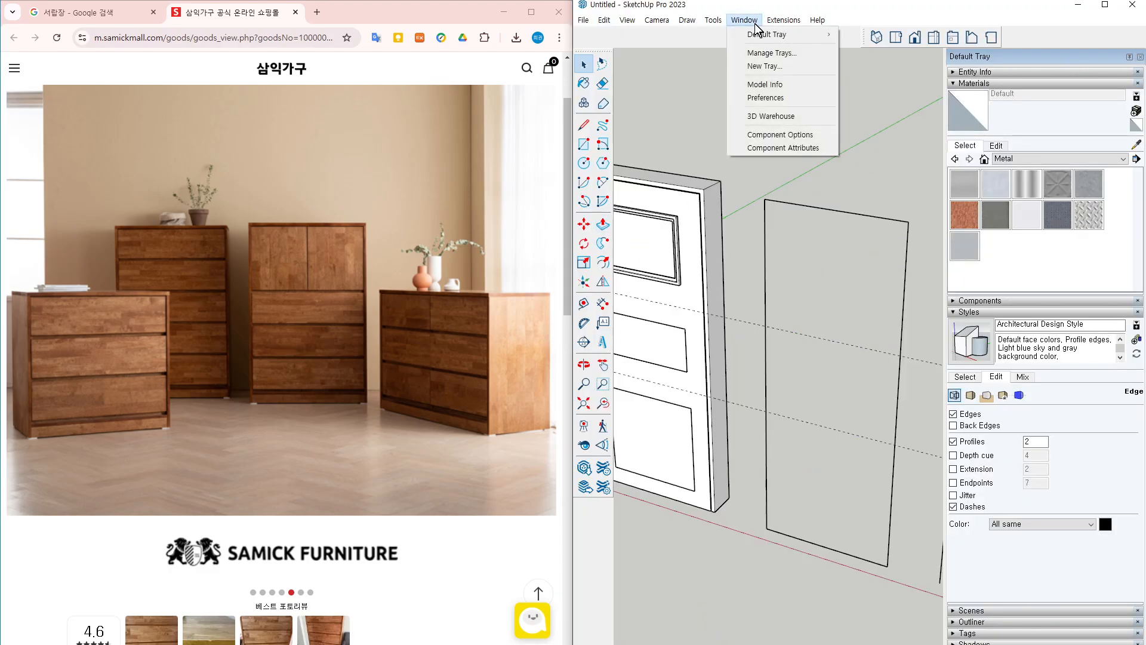
mouse_move(768, 38)
left_click(860, 35)
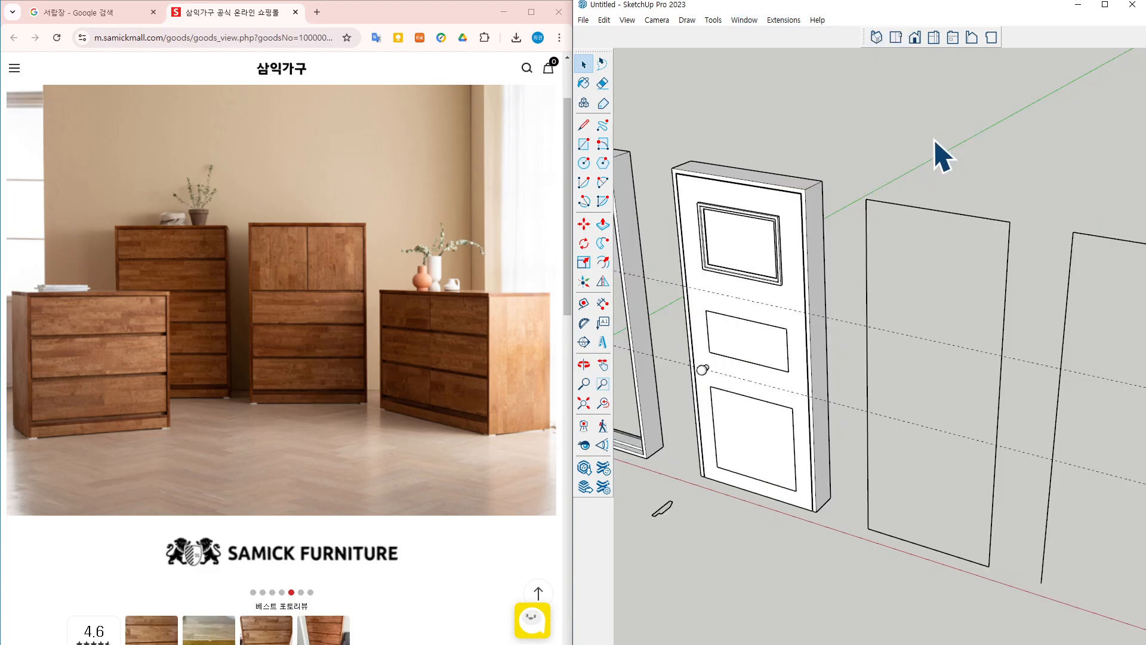
Undo the last four operations on the practice shapes beyond the doors
scroll(798, 221, "down", 2)
scroll(908, 320, "down", 3)
middle_click_drag(908, 320, 859, 352)
key("e")
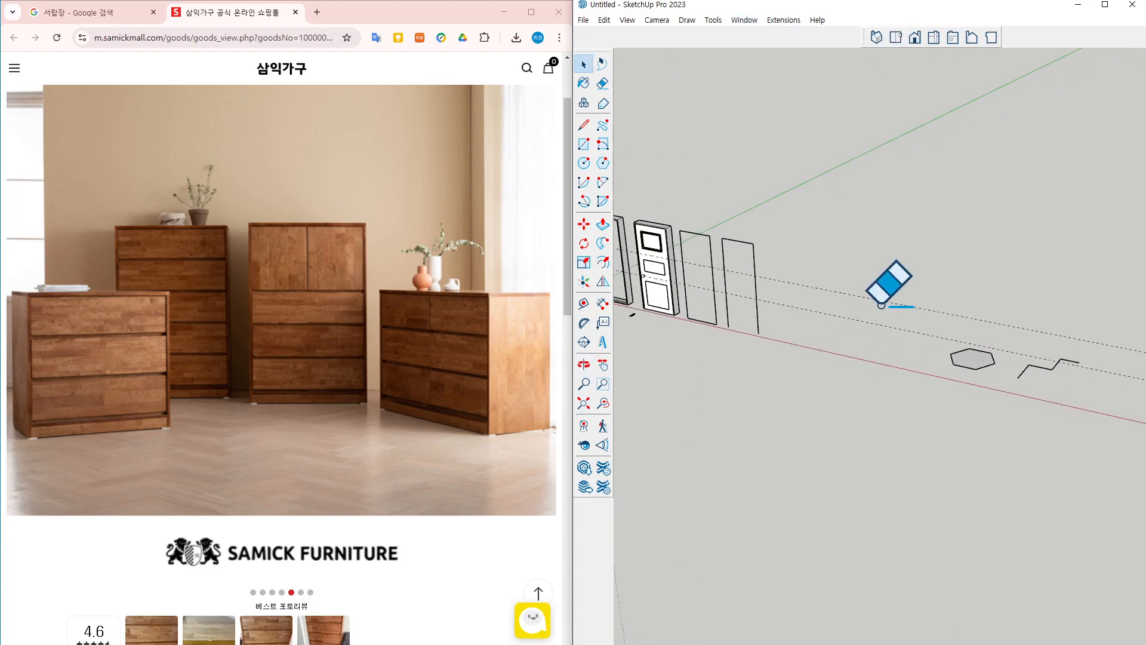
left_click_drag(869, 339, 868, 345)
middle_click_drag(1014, 343, 599, 251, "shift")
middle_click_drag(839, 307, 1132, 318, "shift")
key("ctrl+z")
key("ctrl+z")
key("ctrl+z")
key("ctrl+z")
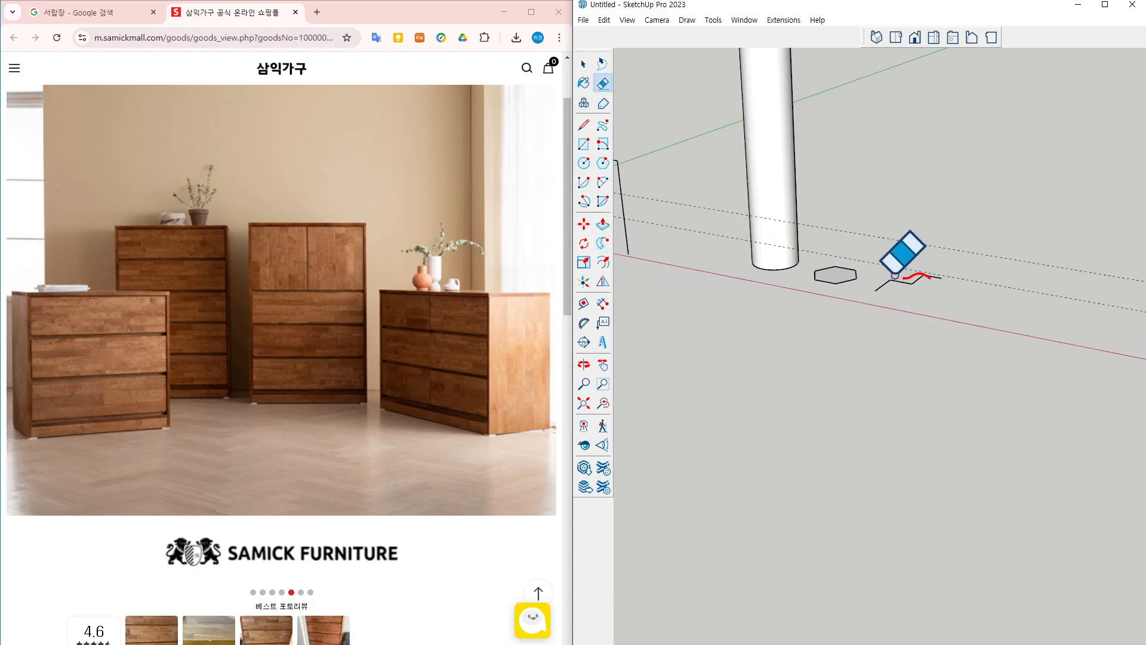
Erase the two long horizontal guide lines running past the practice shapes
middle_click_drag(984, 298, 677, 265, "shift")
middle_click_drag(810, 306, 848, 310)
left_click_drag(868, 280, 860, 307)
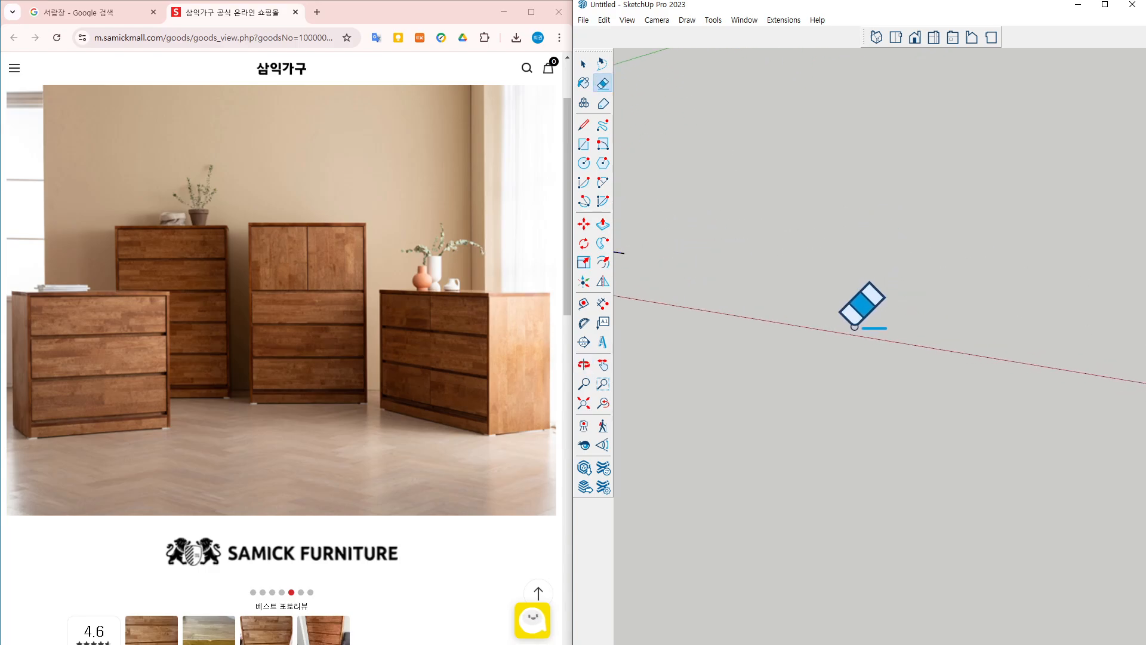
mouse_move(860, 307)
middle_mouse_down()
mouse_move(870, 325)
mouse_move(883, 307)
middle_mouse_up()
Place a vertical guide in the empty area along the red axis and a horizontal guide above that axis for the cabinet's top
key("t")
scroll(931, 274, "down", 6)
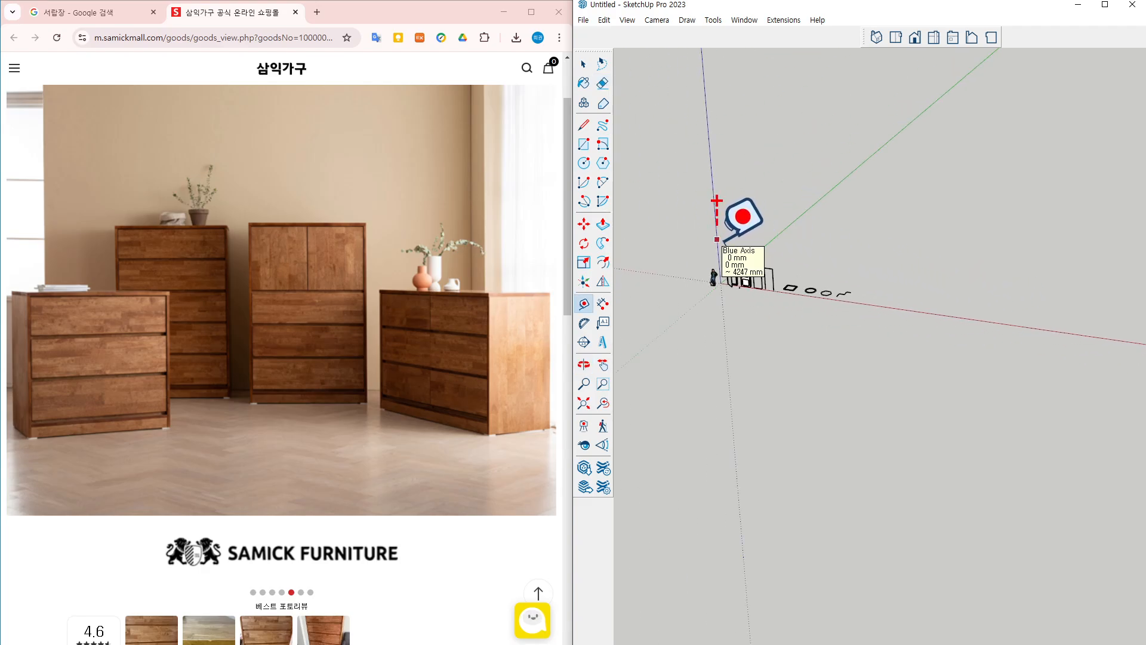
middle_click_drag(1040, 261, 937, 271, "shift")
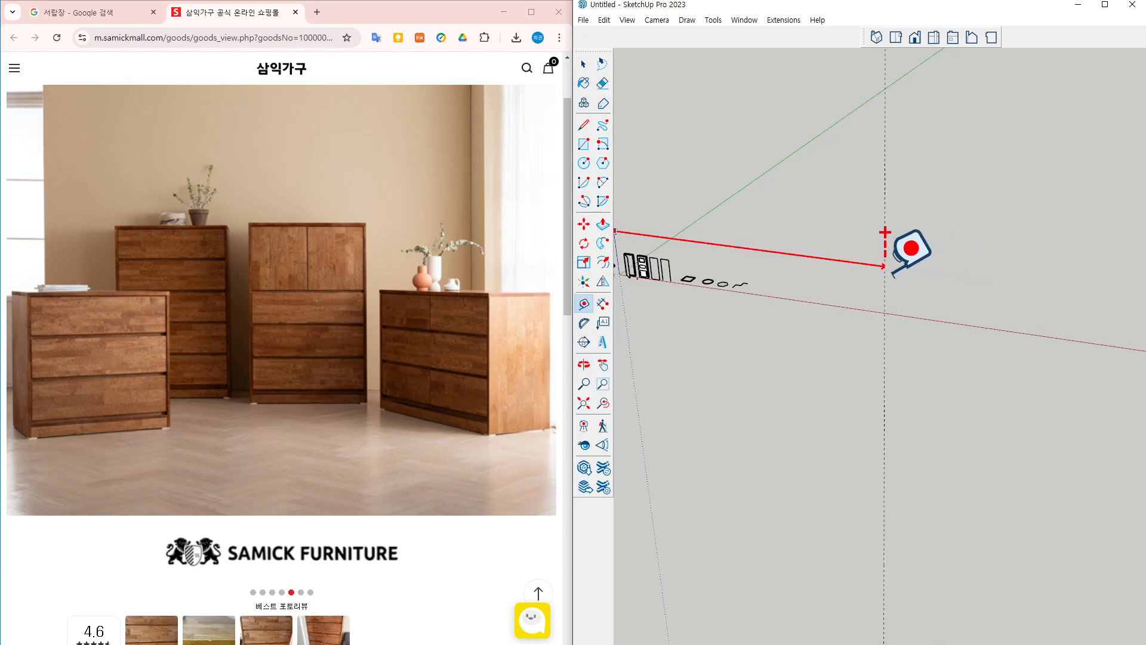
left_click(883, 245)
mouse_move(882, 245)
middle_mouse_down()
mouse_move(962, 268)
mouse_move(896, 248)
middle_mouse_up()
middle_click_drag(895, 290, 883, 394)
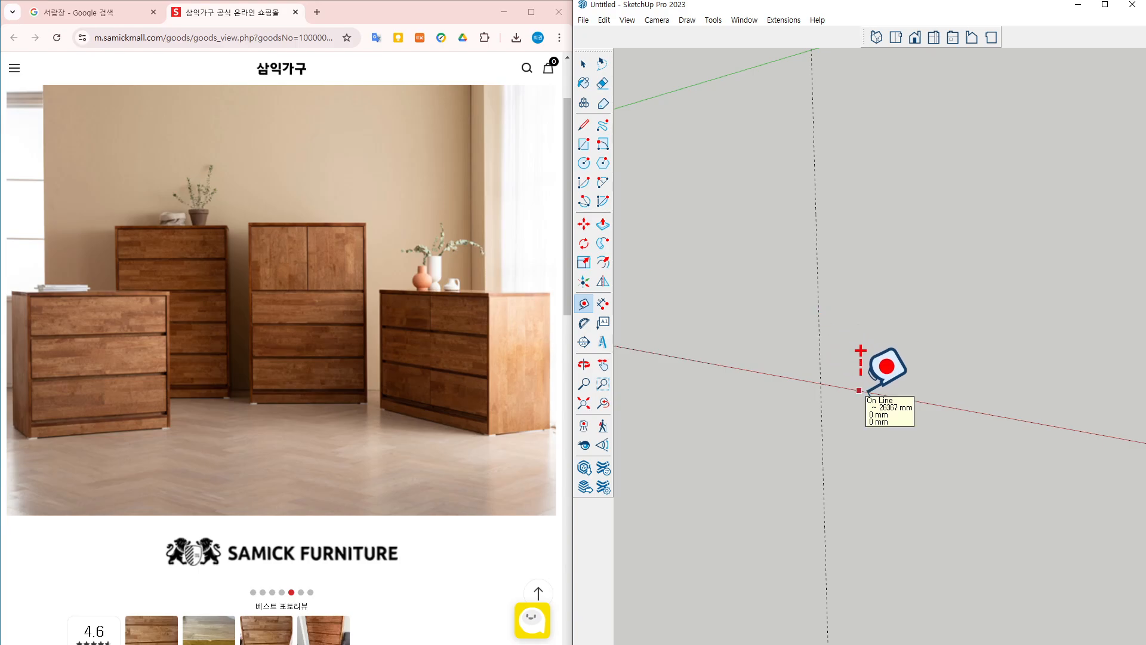
left_click(859, 390)
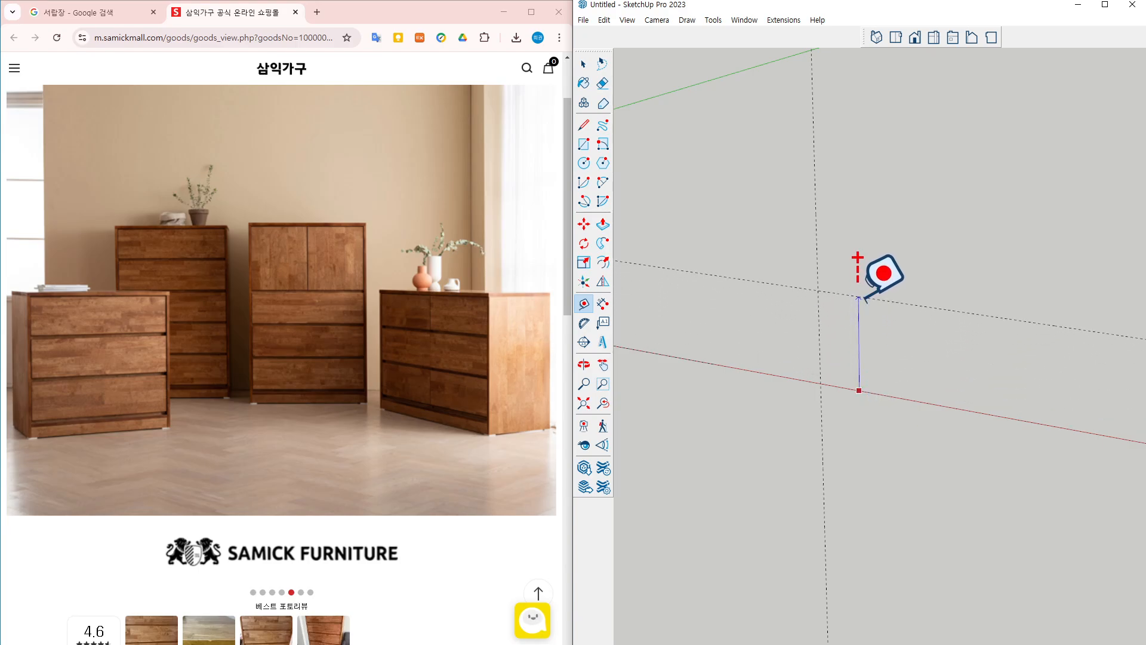
left_click(860, 298)
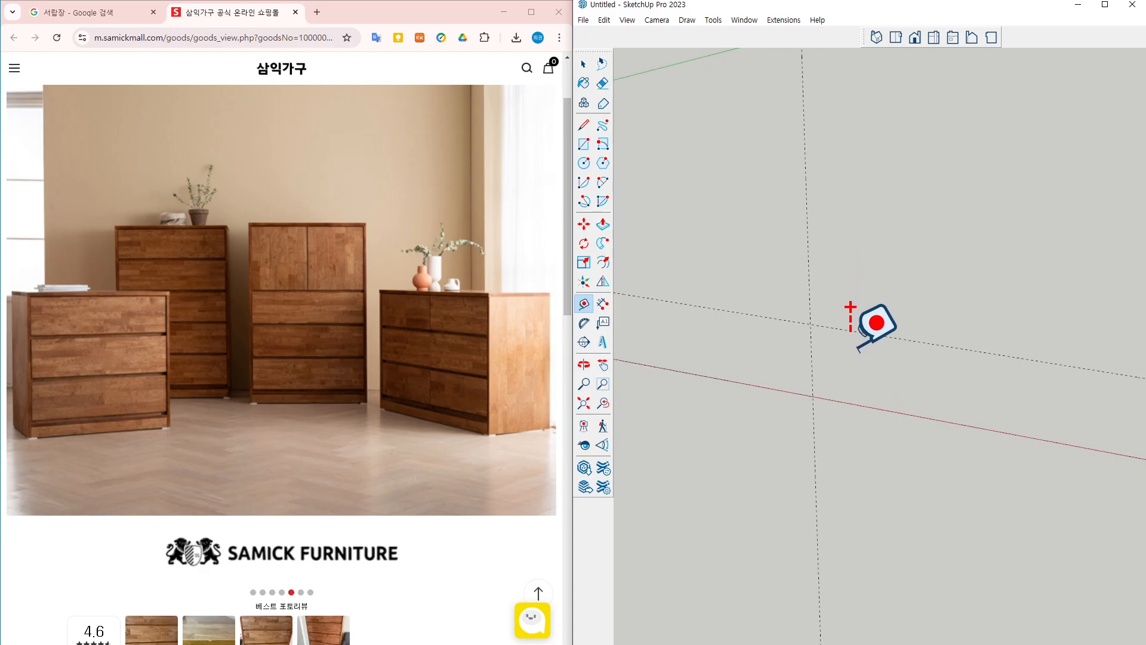
Place a second vertical guide parallel to the first to mark the cabinet's overall width
scroll(862, 343, "up", 3)
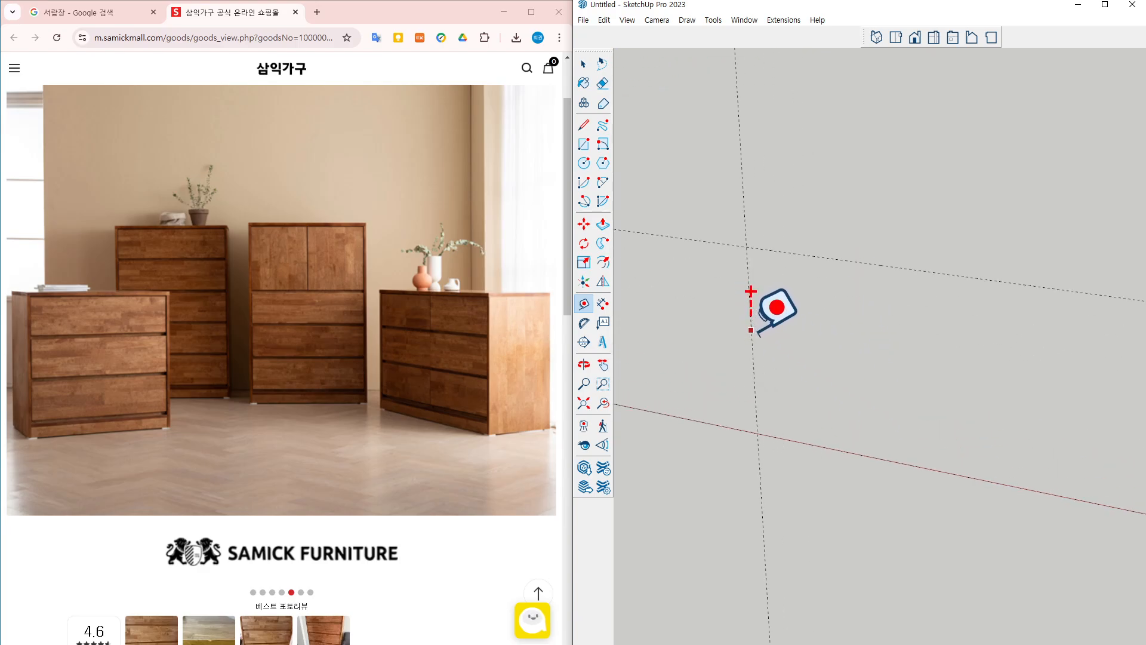
left_click(751, 329)
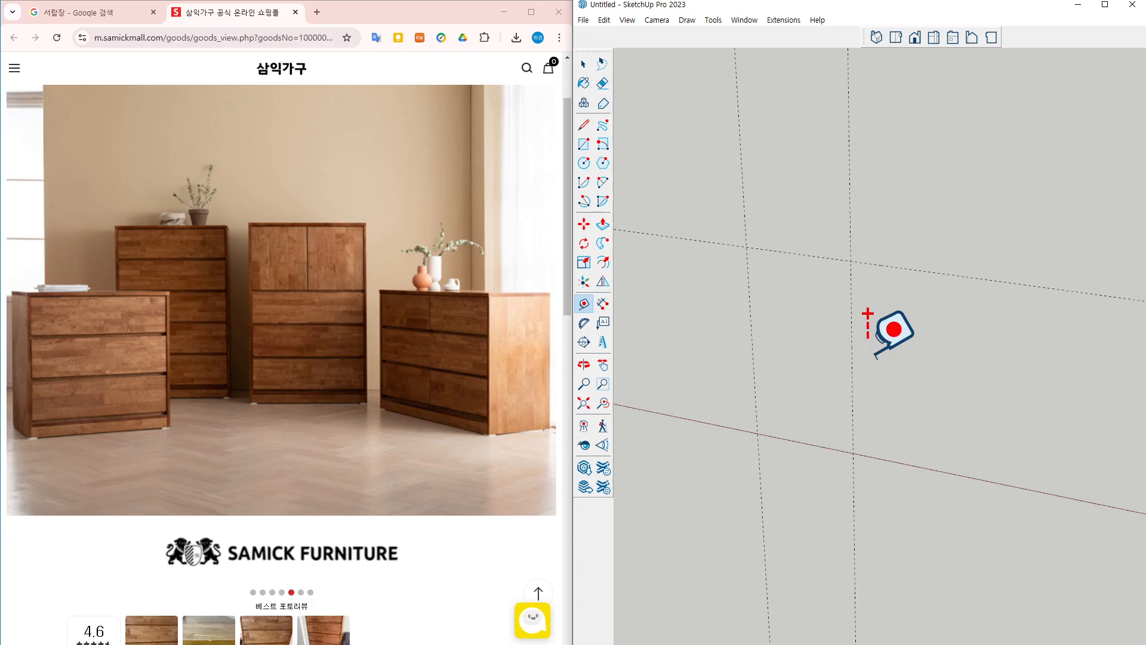
mouse_move(868, 313)
middle_mouse_down()
mouse_move(875, 345)
mouse_move(934, 307)
mouse_move(839, 351)
mouse_move(885, 307)
middle_mouse_up()
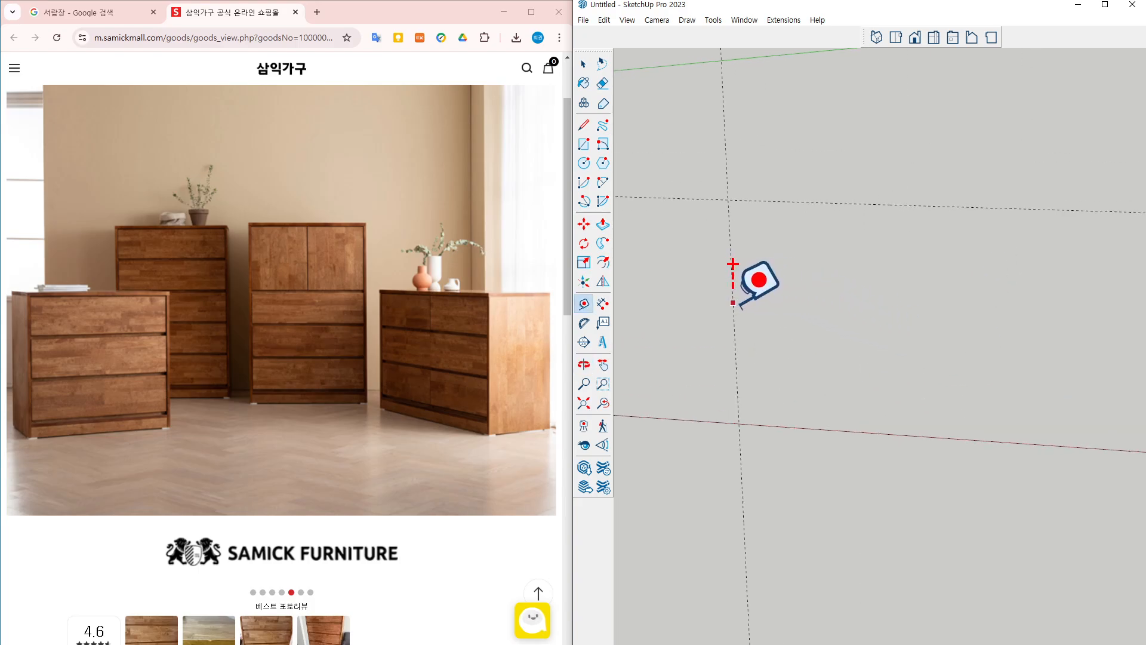
left_click(733, 302)
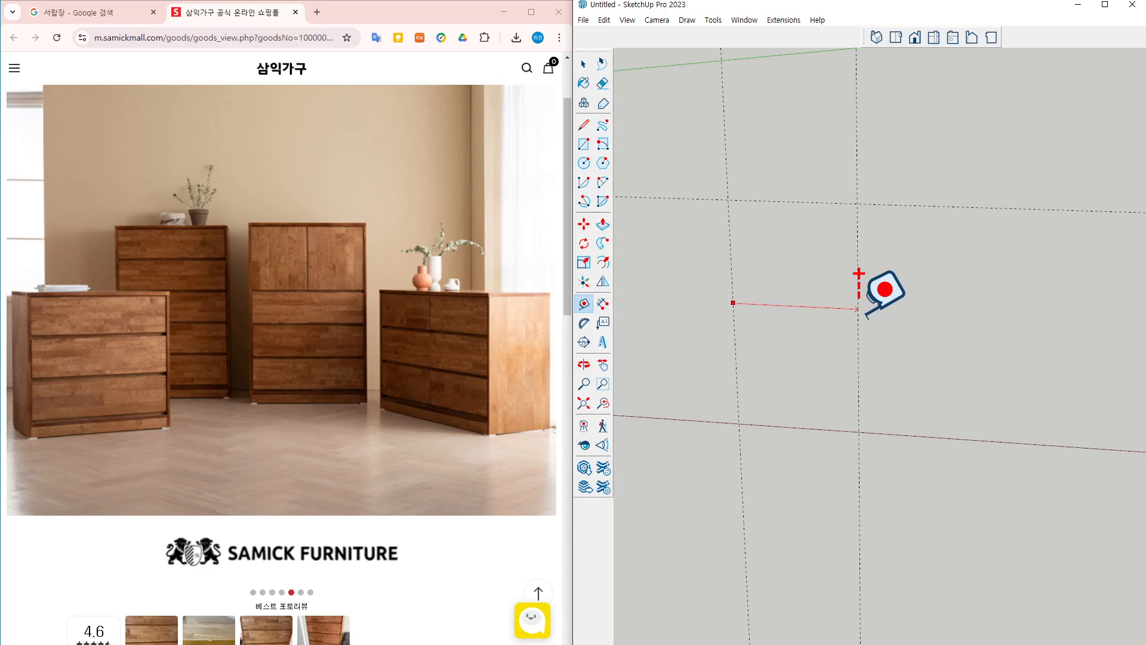
Add a base guide slightly above the red axis and closely spaced thickness guides inside the cabinet's top and both sides
mouse_move(866, 317)
middle_mouse_down()
mouse_move(818, 346)
mouse_move(864, 338)
middle_mouse_up()
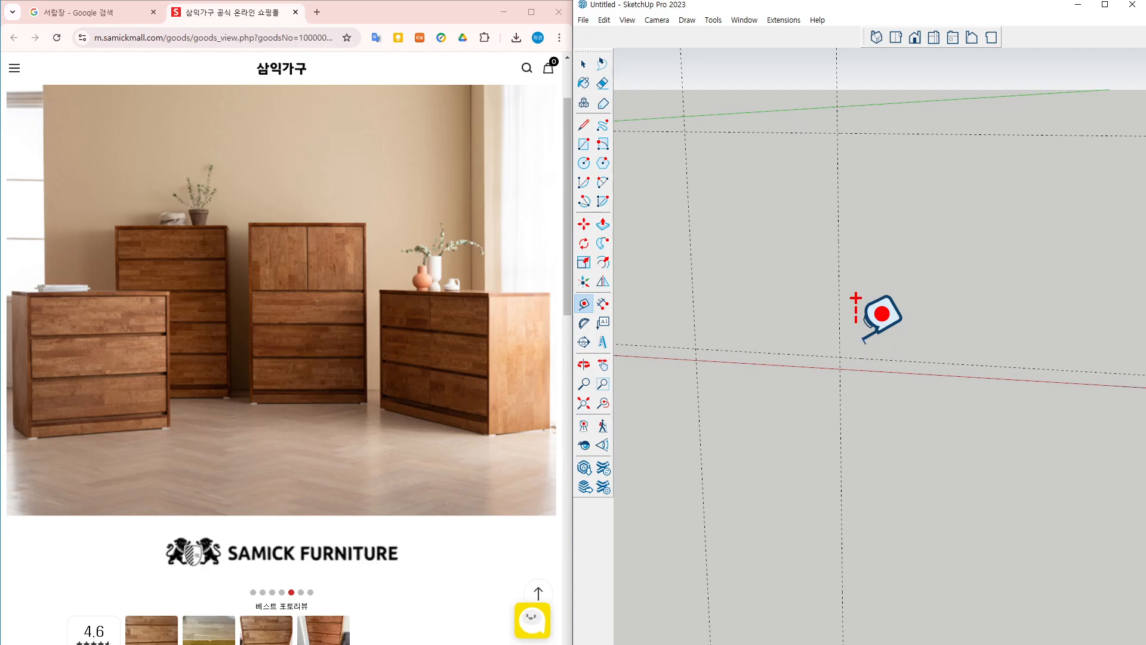
middle_click_drag(856, 297, 841, 355)
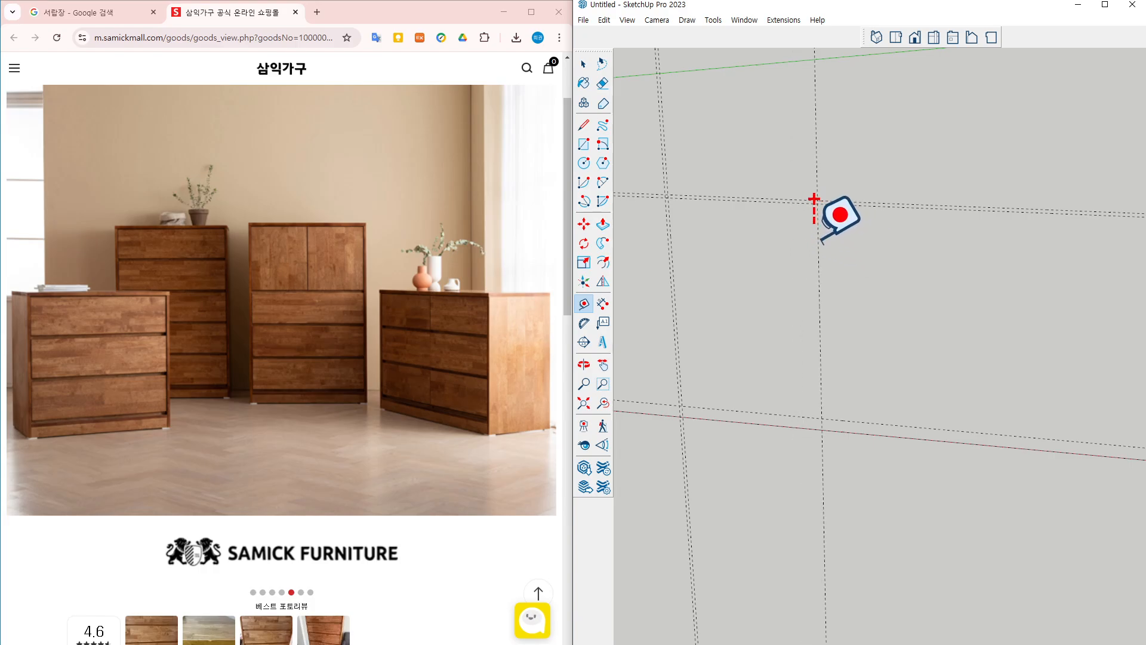
left_click(820, 304)
scroll(820, 302, "up", 1)
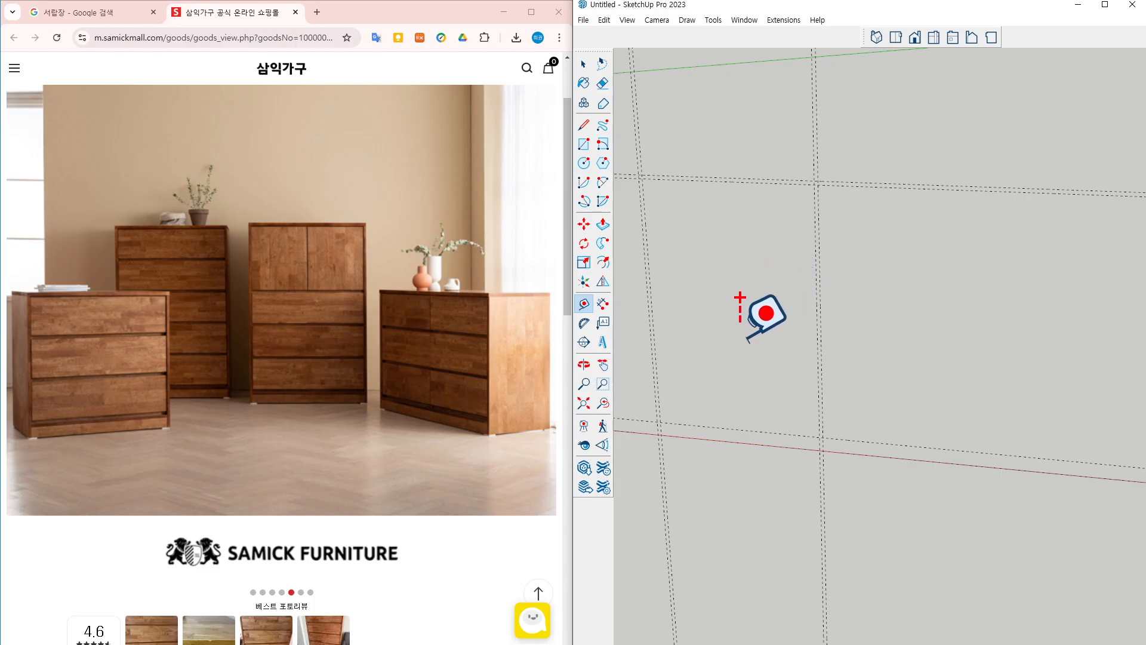
mouse_move(748, 339)
middle_mouse_down("shift")
mouse_move(795, 342)
mouse_move(831, 367)
middle_mouse_up("shift")
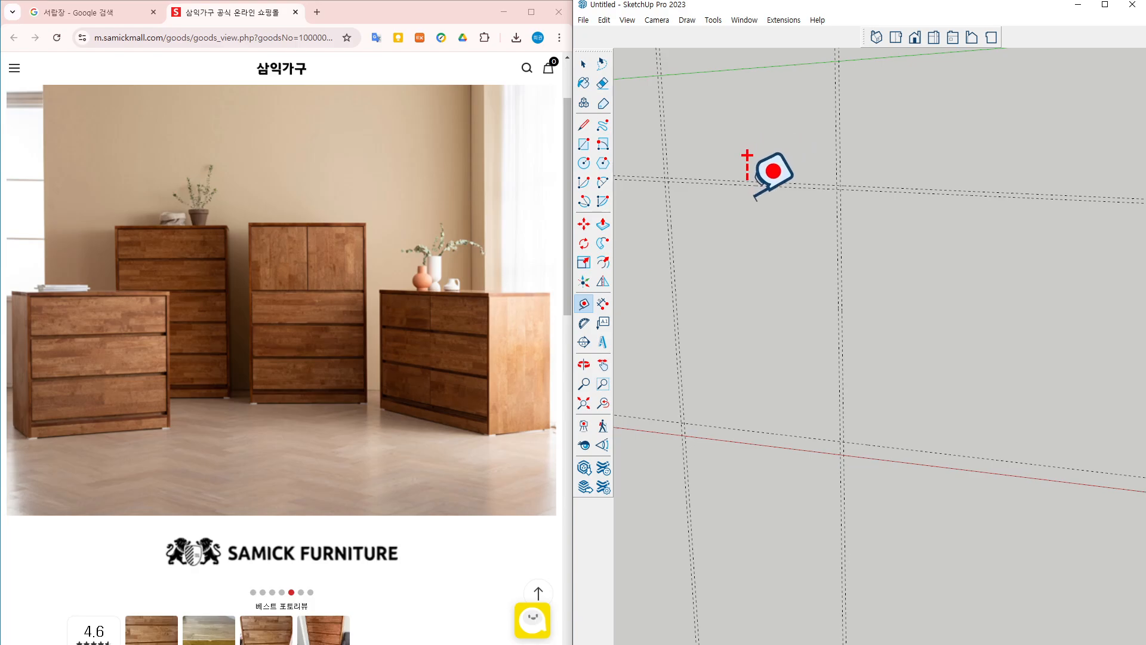
Draw the top panel's thin front profile across the cabinet width between the guides and extrude it forward to the cabinet's depth
key("r")
scroll(674, 189, "up", 3)
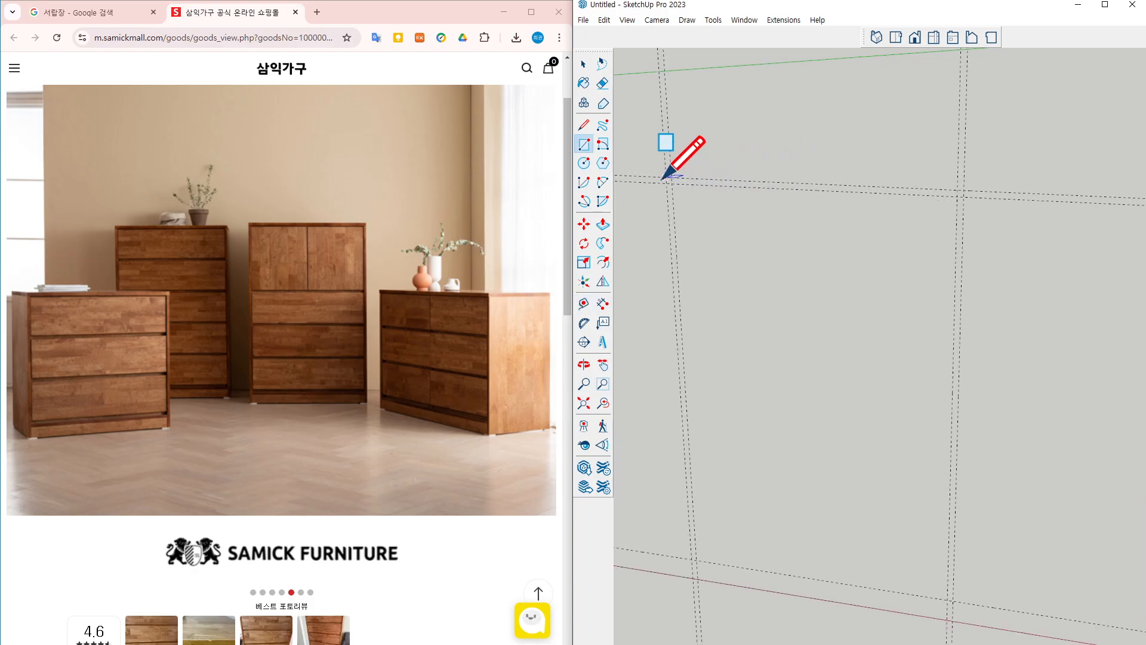
left_click(666, 178)
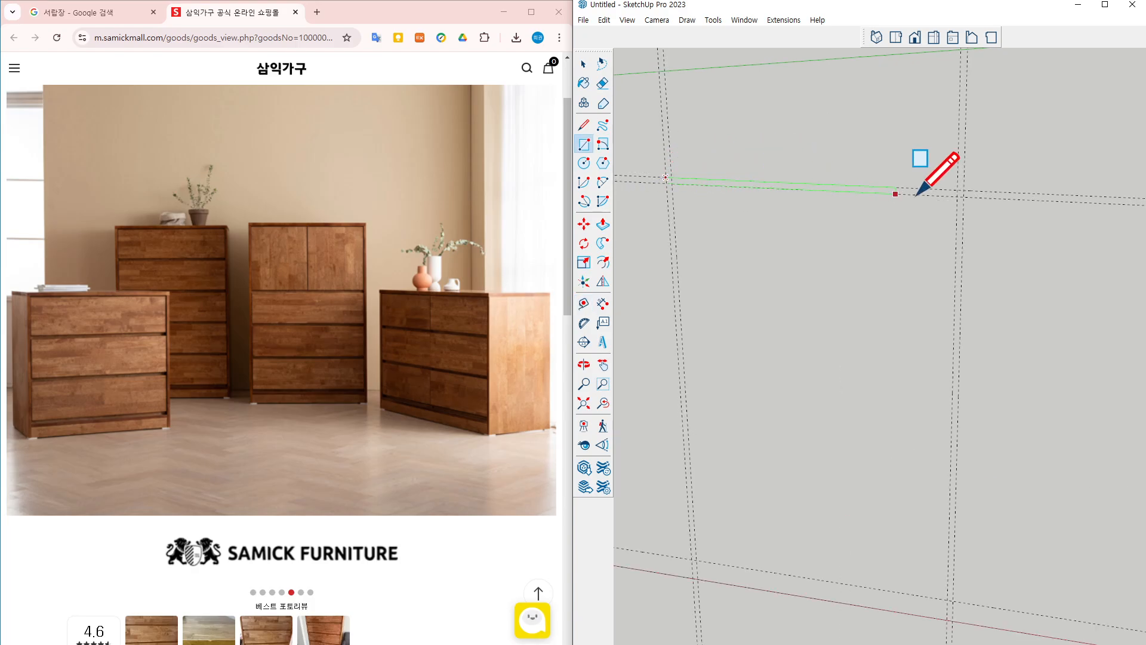
left_click(963, 197)
middle_click_drag(963, 199, 930, 243)
key("p")
left_click(907, 194)
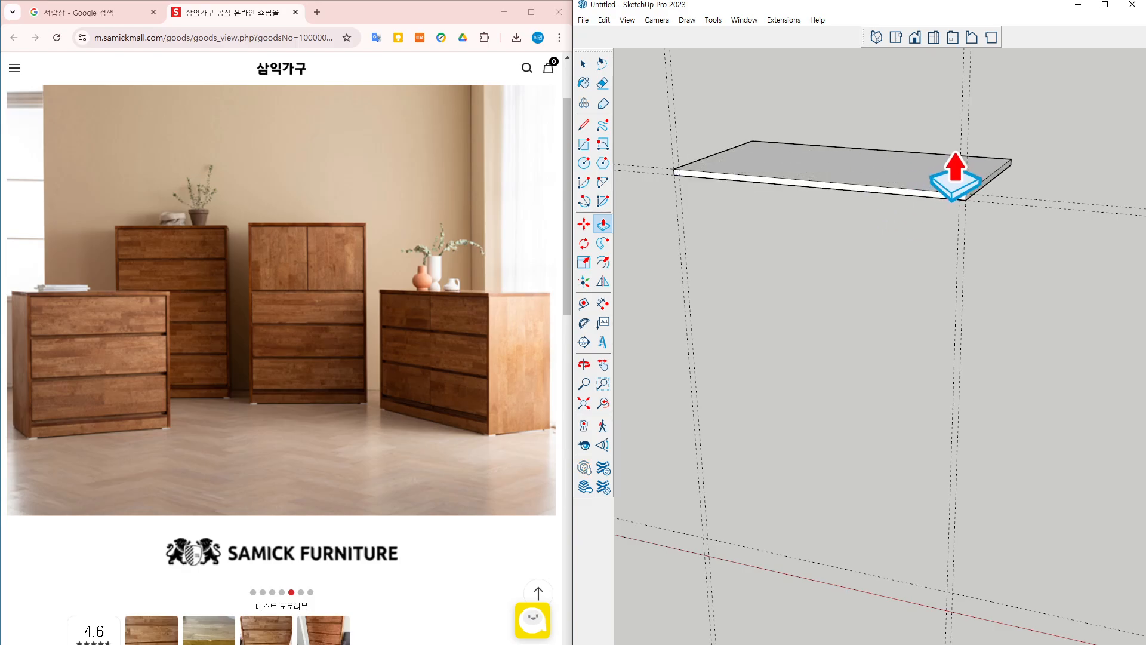
mouse_move(954, 178)
middle_mouse_down()
mouse_move(937, 163)
mouse_move(873, 206)
middle_mouse_up()
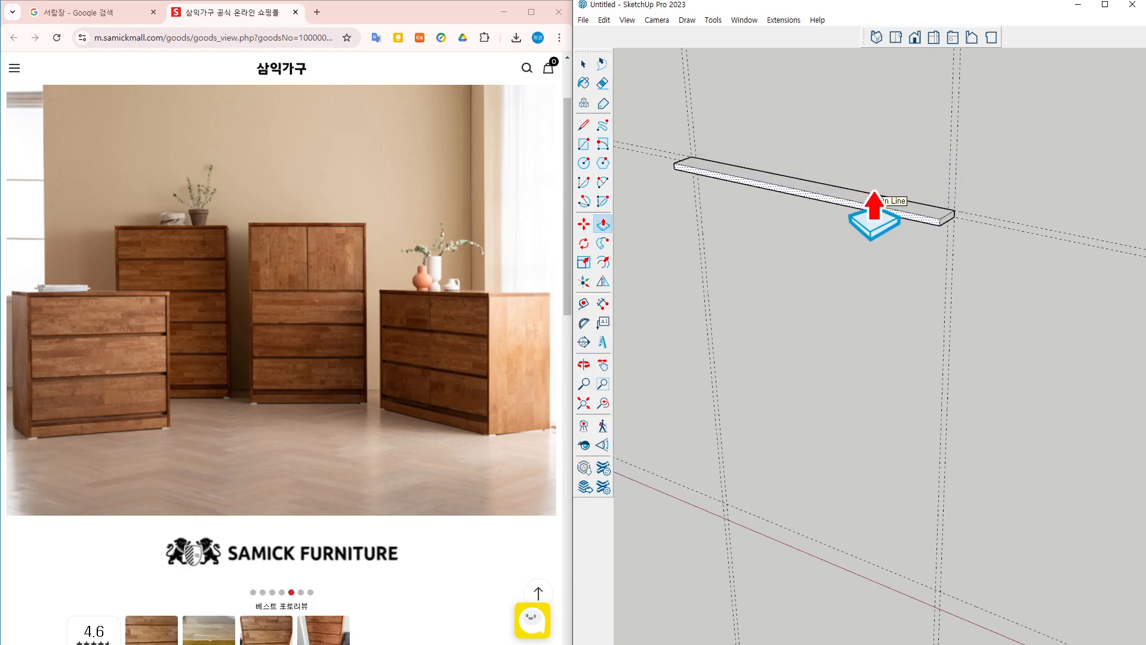
key("Return")
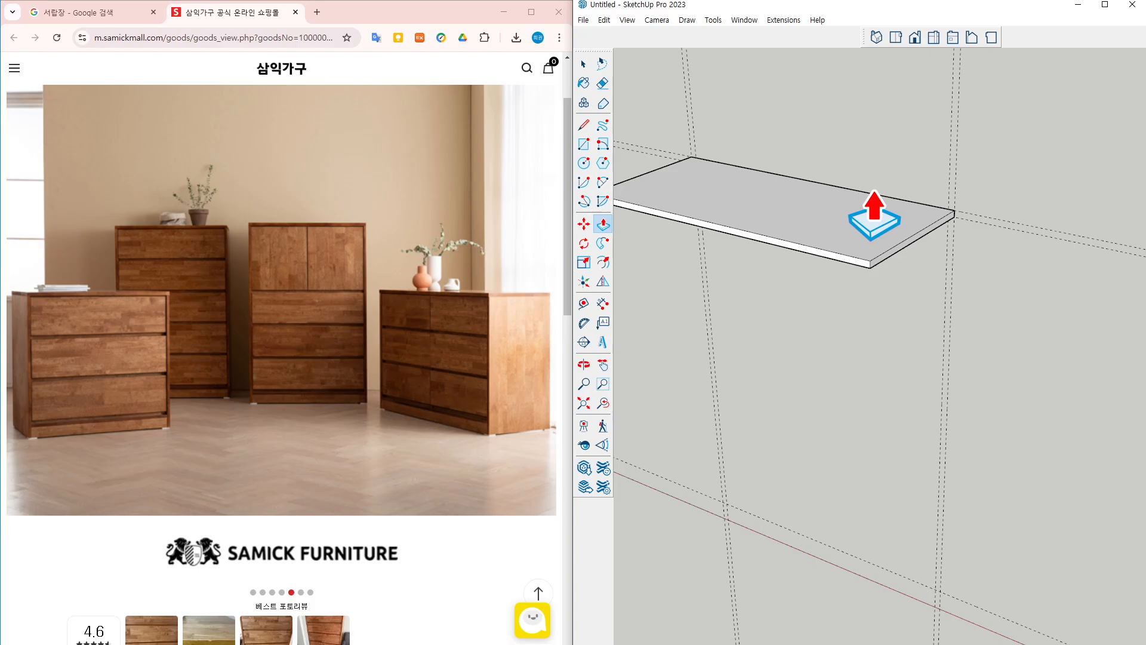
Select the whole top panel and make it a group
scroll(873, 216, "down", 2)
key("space")
left_click(846, 216)
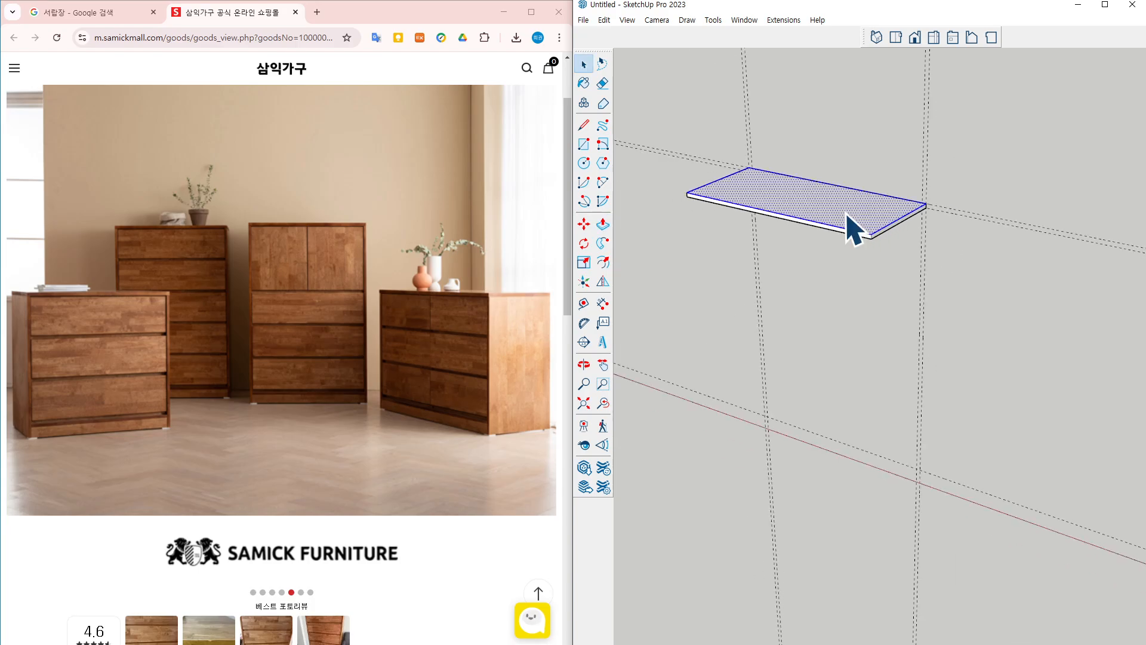
key("ctrl+g")
Draw a thin side-panel profile between the vertical thickness guides, from the red axis up to the underside of the top panel
key("r")
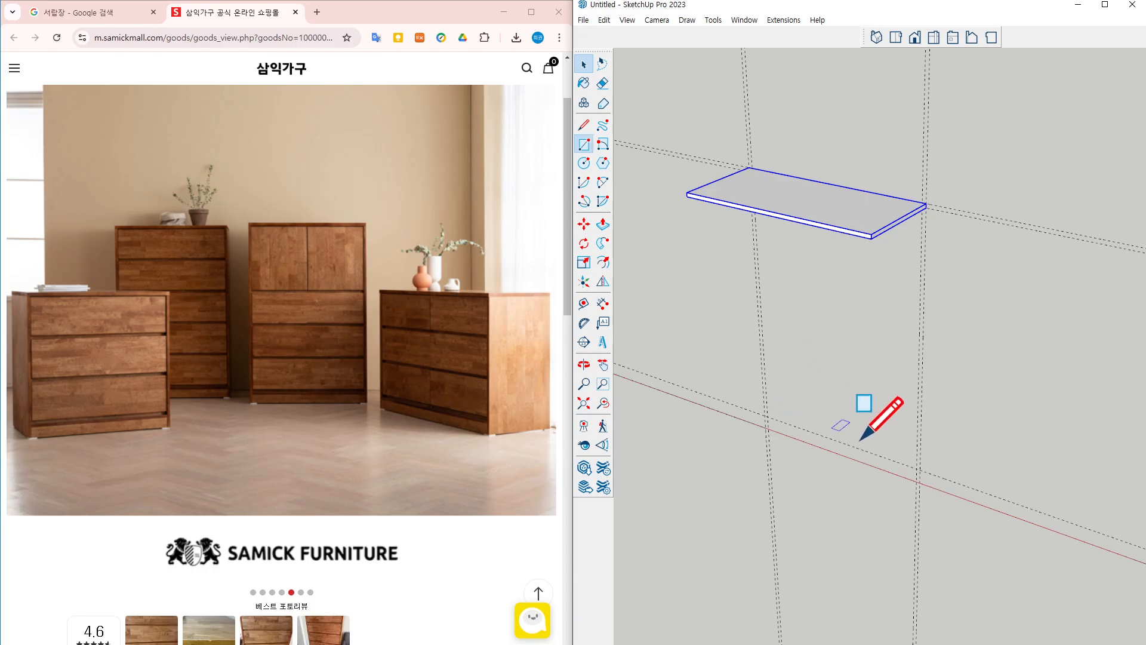
scroll(901, 451, "up", 1)
left_click(919, 488)
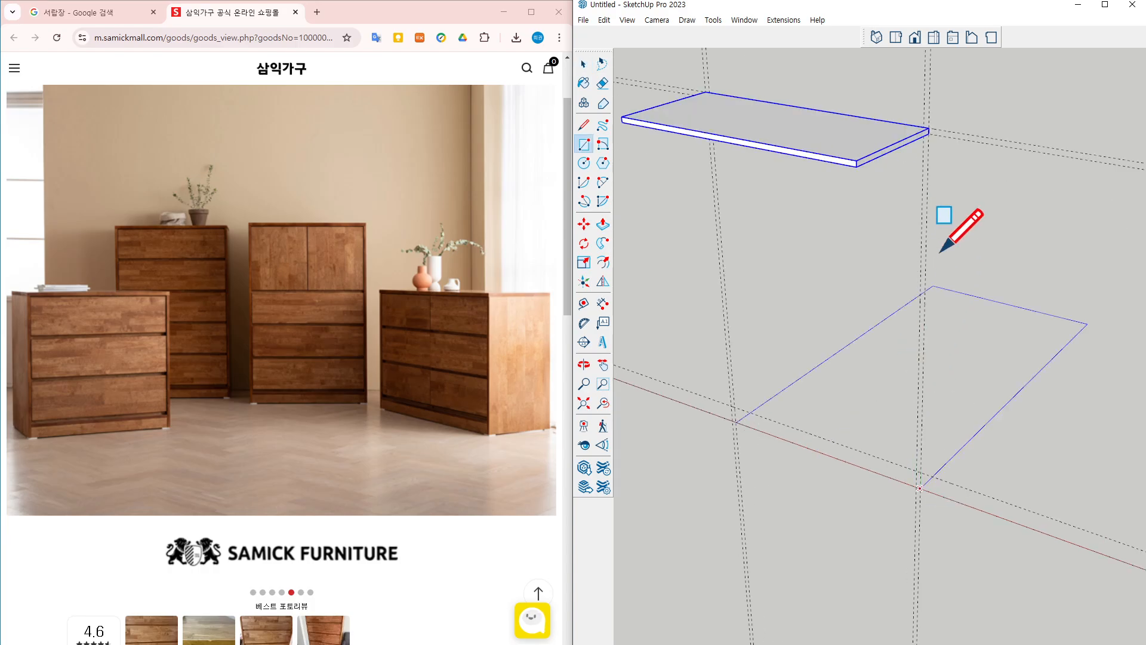
middle_click_drag(933, 109, 985, 4)
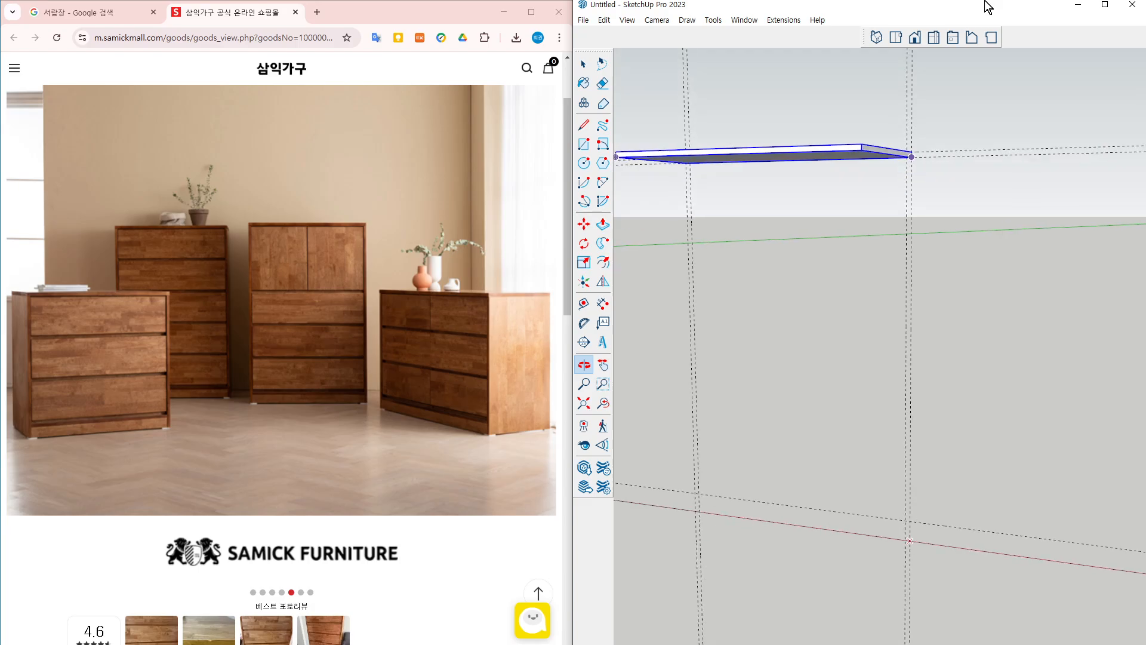
middle_click_drag(938, 190, 921, 127)
scroll(913, 136, "up", 2)
scroll(881, 293, "down", 1)
scroll(884, 188, "up", 2)
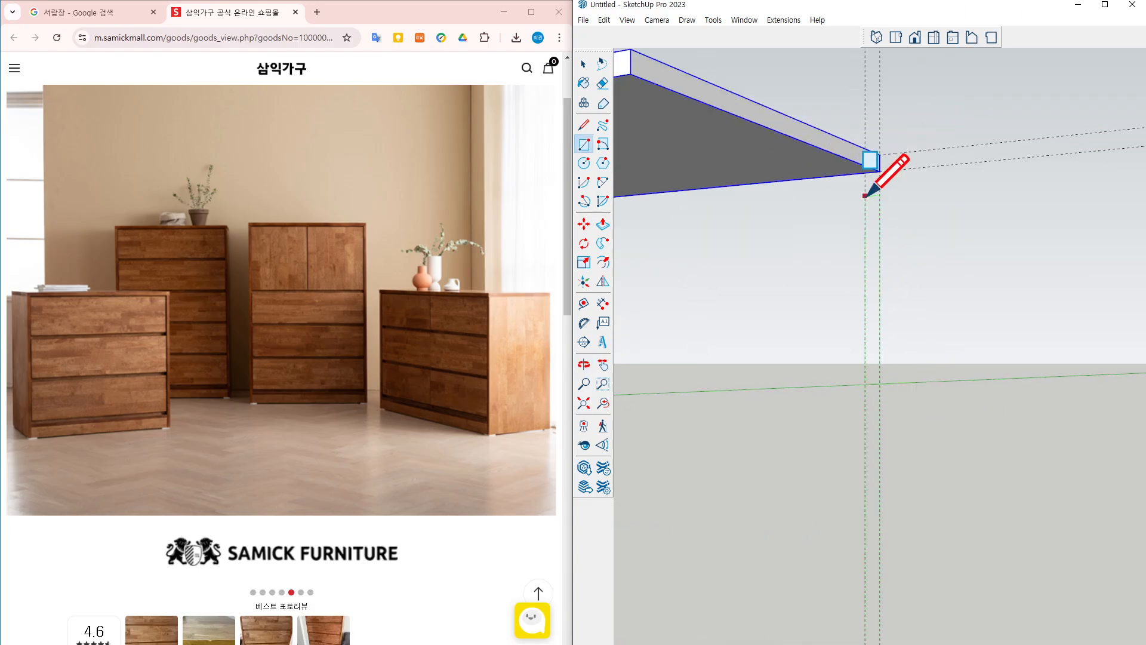
scroll(881, 167, "down", 1)
left_click(877, 156)
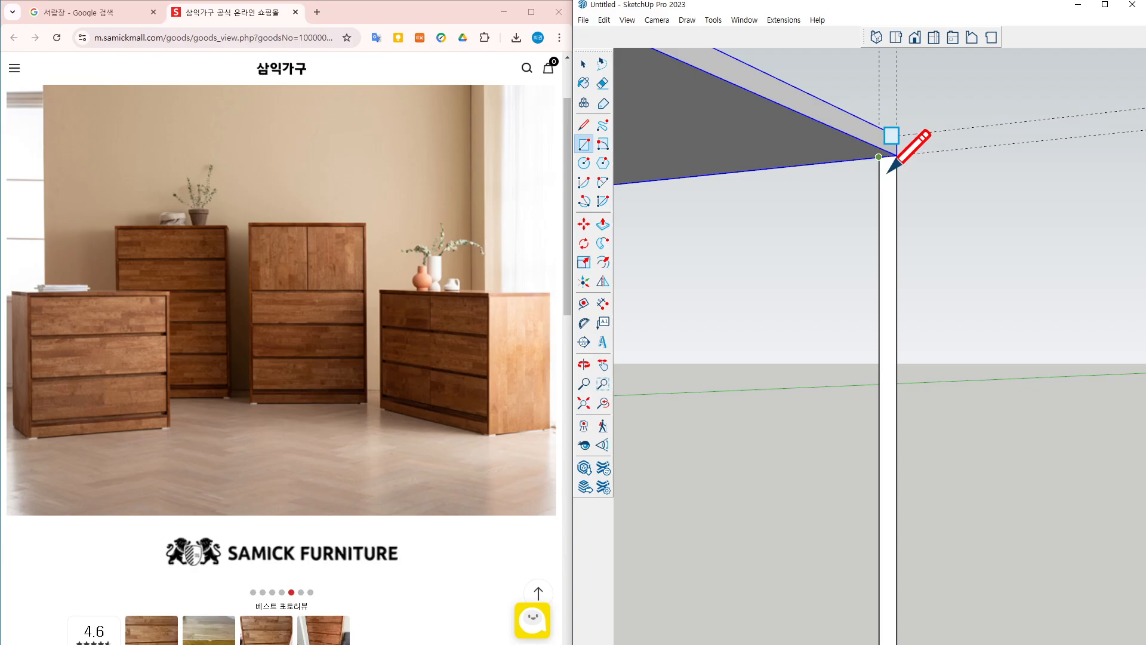
scroll(901, 149, "down", 3)
Extrude the side profile forward to match the top panel's depth and group it
key("p")
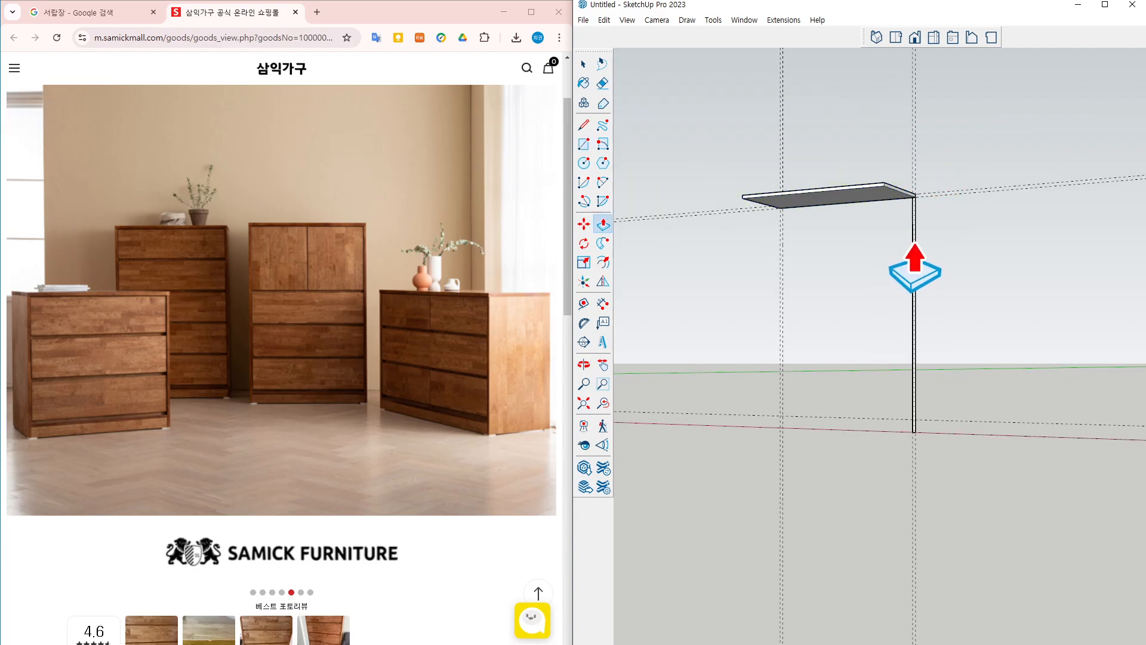
left_click_drag(914, 266, 911, 257)
key("space")
left_click(914, 243)
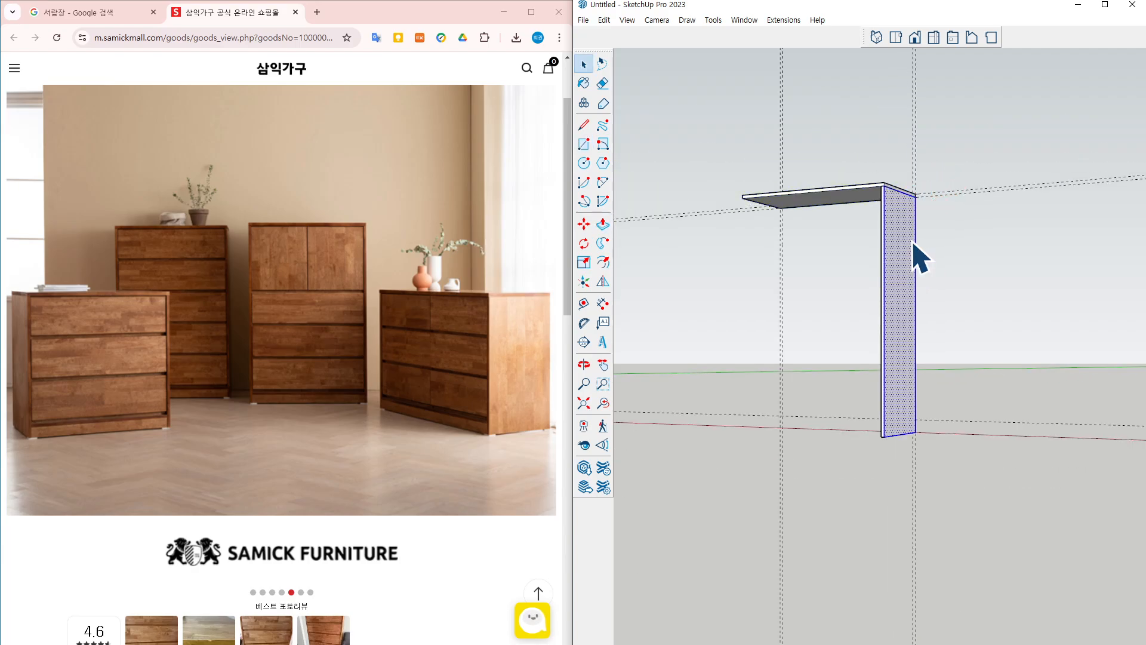
Copy the side panel to the opposite end of the cabinet, aligning it with the top panel's front corner
key("m")
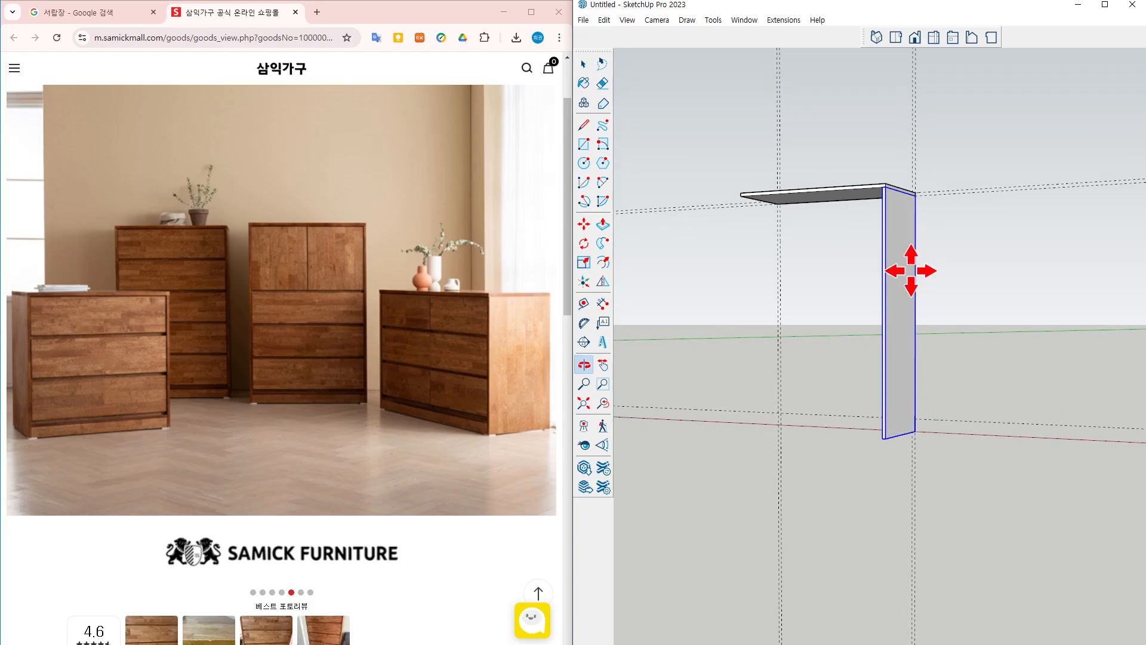
scroll(879, 185, "up", 3)
left_click(875, 173)
key("ctrl")
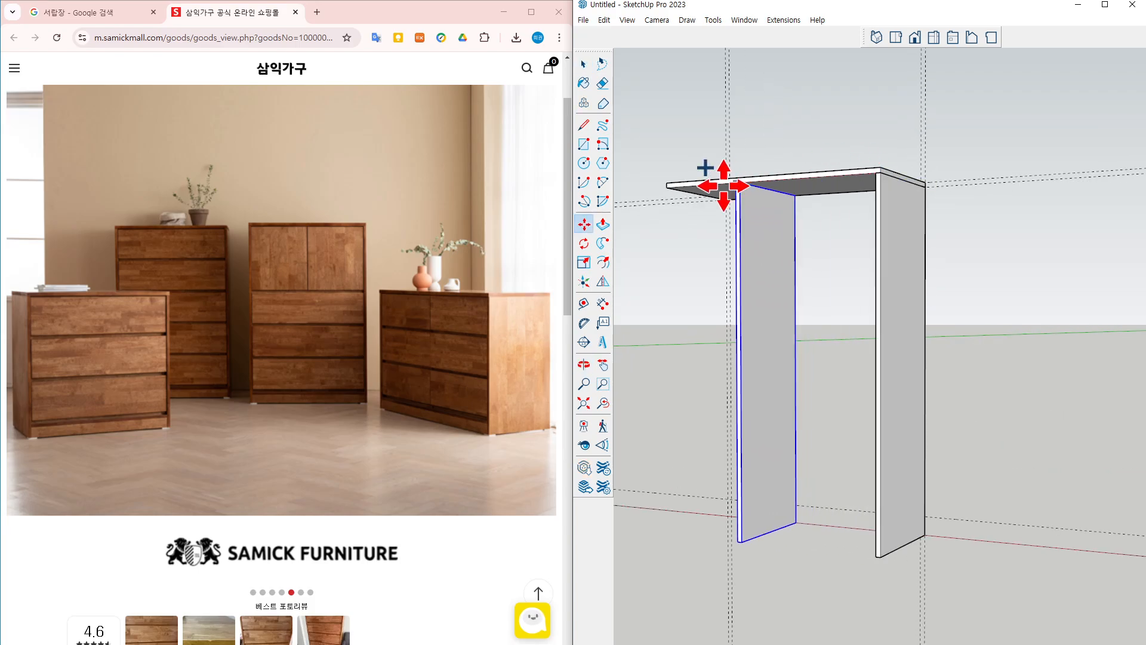
left_click(668, 188)
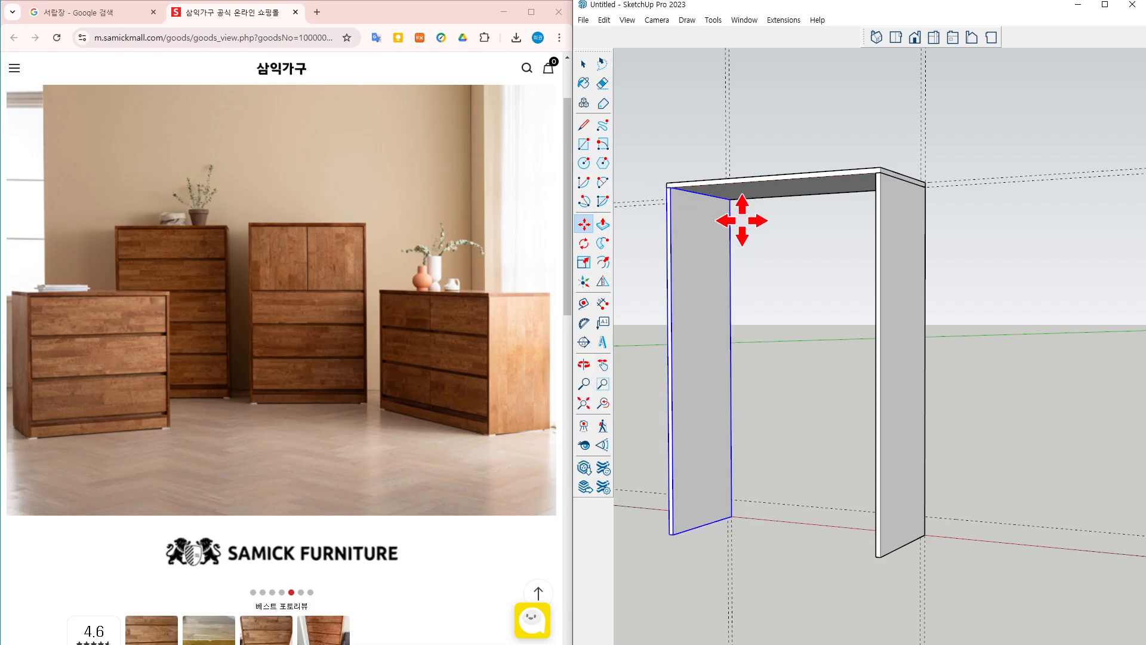
key("space")
Add a back panel spanning the opening between the two side panels beneath the top
middle_click_drag(763, 185, 769, 227)
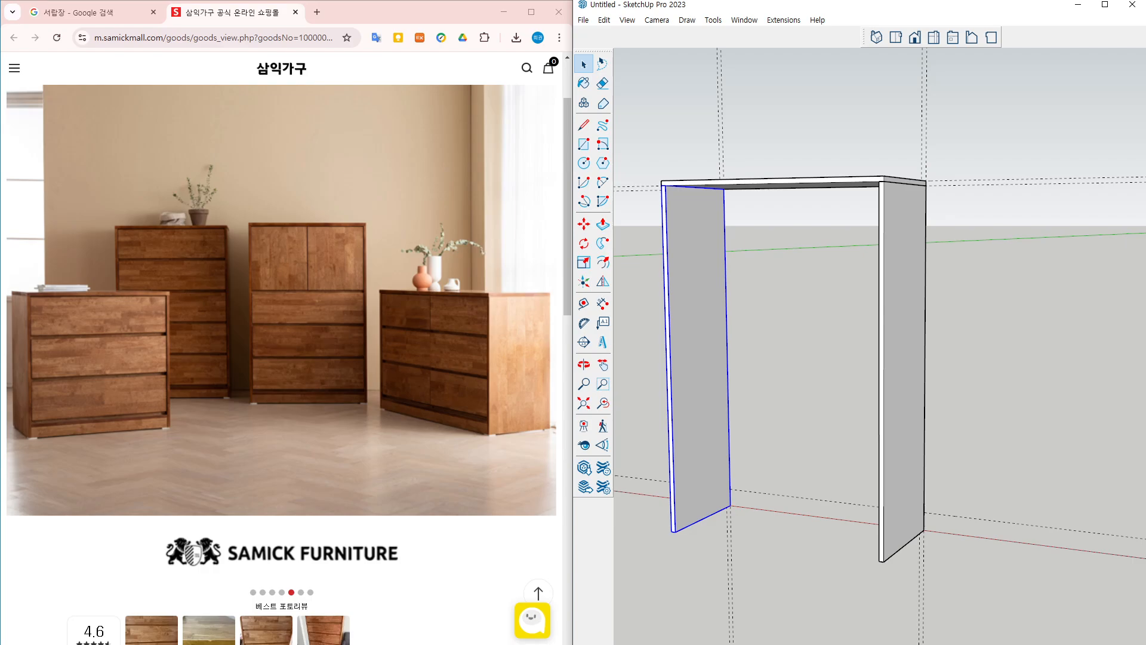
middle_click_drag(824, 275, 836, 136)
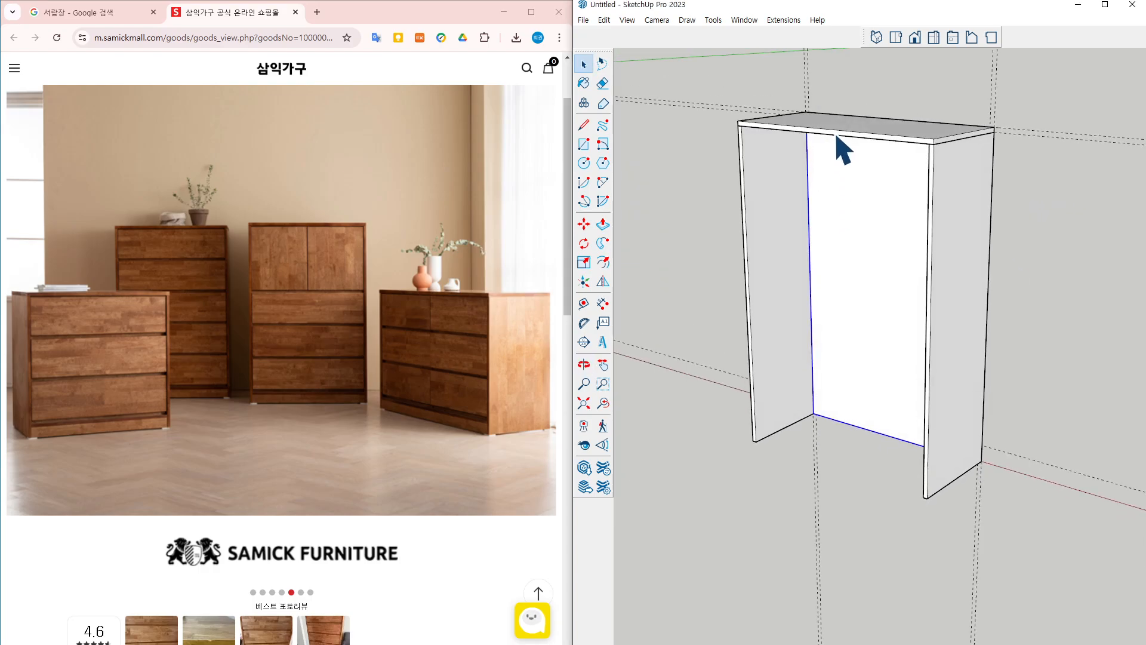
Draw the bottom panel's rectangle between the two sides, from the rear inner corner to the opposite front corner
scroll(813, 411, "up", 3)
key("r")
left_click(815, 412)
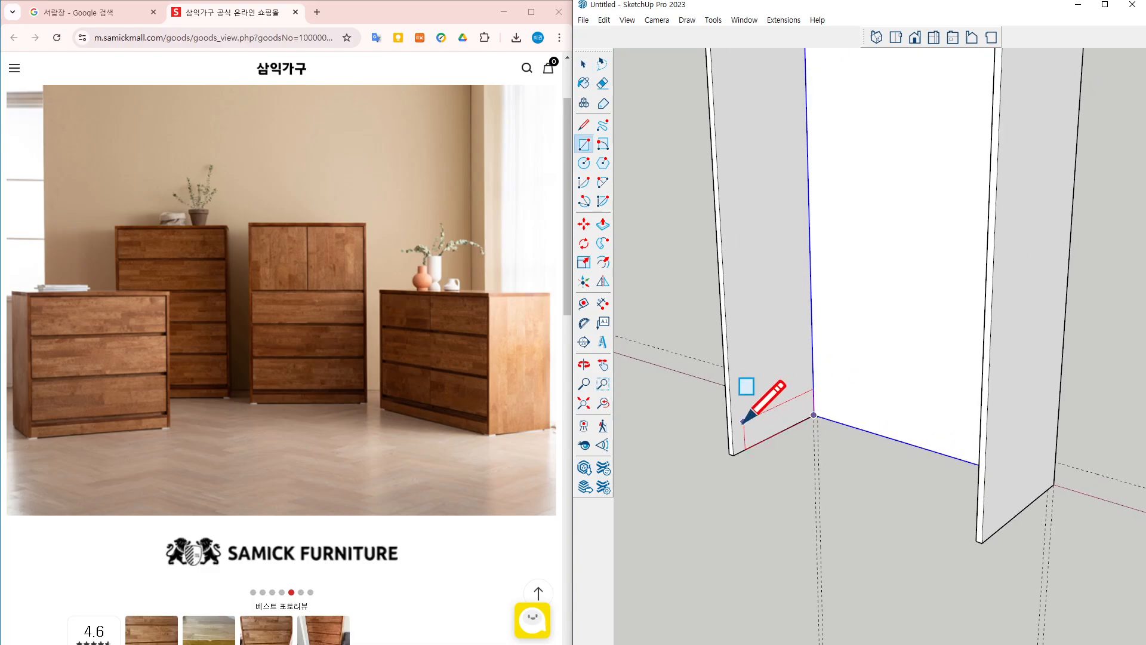
middle_click_drag(832, 484, 1122, 522)
scroll(1038, 495, "up", 1)
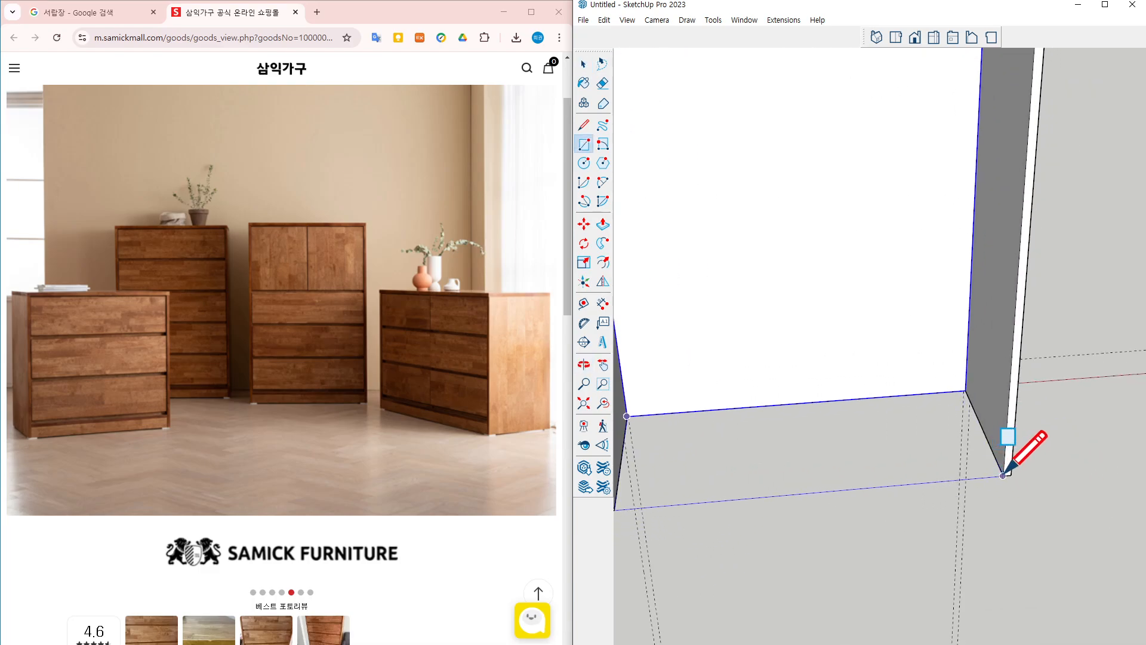
left_click(1003, 475)
middle_click_drag(1006, 471, 883, 465)
Extrude the bottom rectangle upward into a thin panel and group it
key("space")
left_click(882, 457)
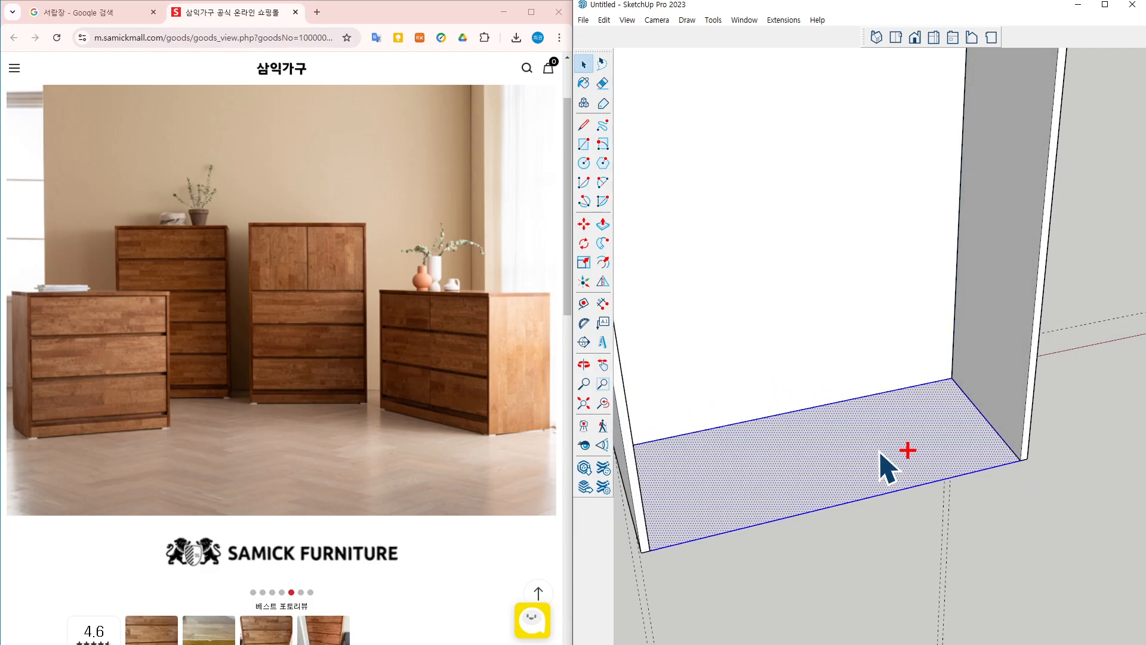
key("p")
left_click(878, 449)
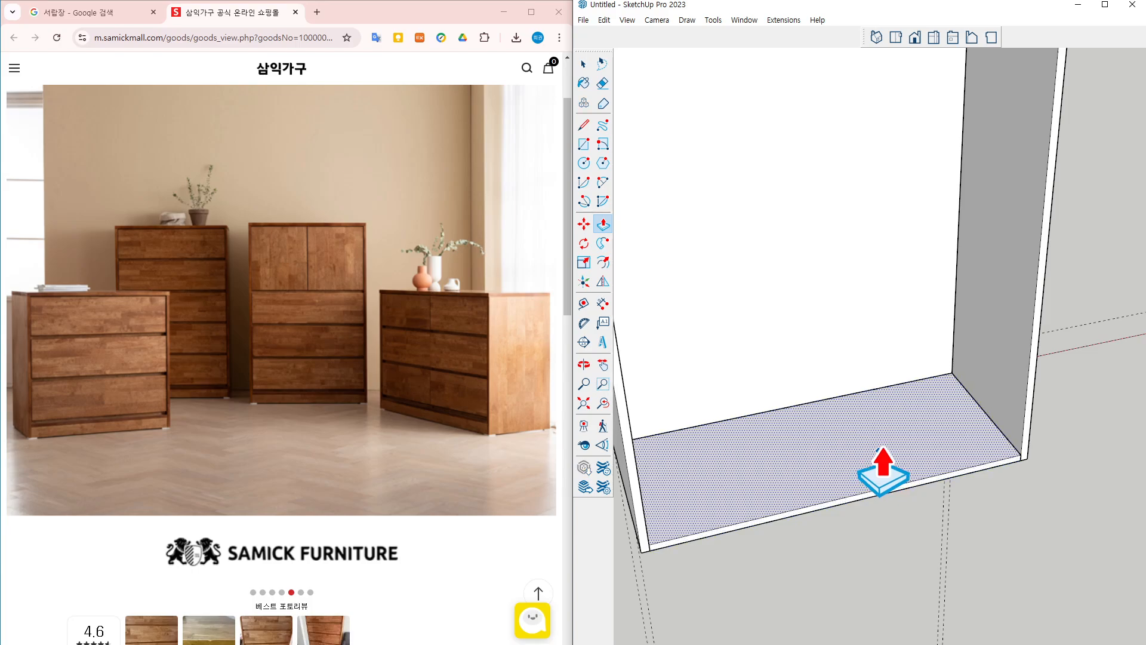
left_click(883, 469)
key("space")
left_click(885, 447)
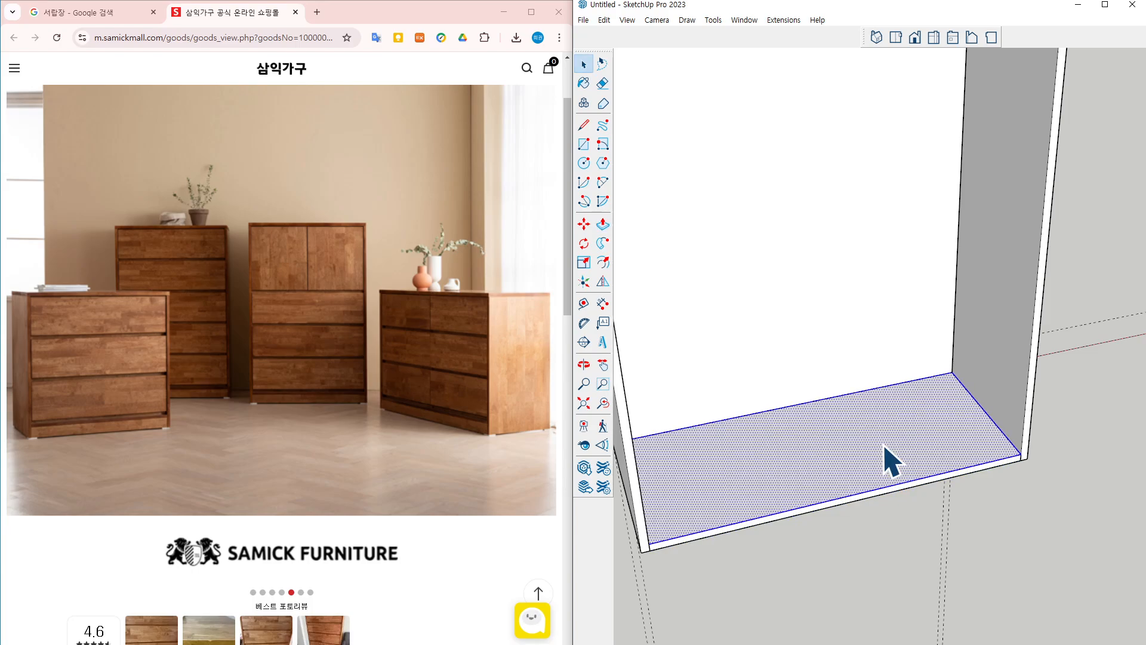
Move the bottom panel straight up from the side panel's lower rear corner to the base guide
key("m")
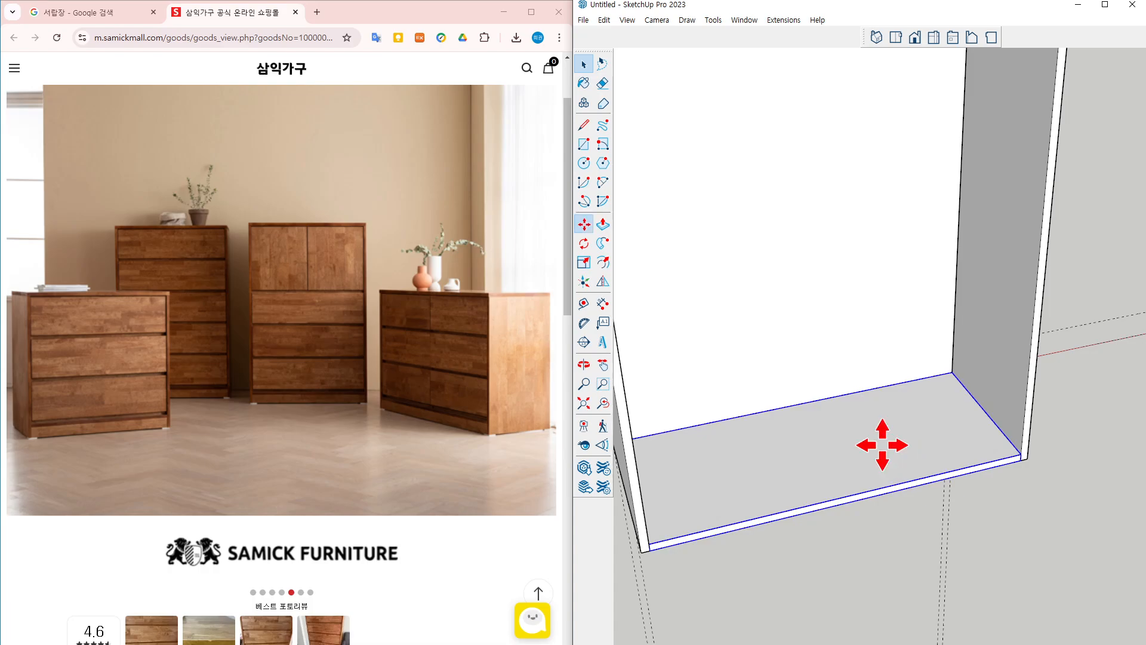
middle_click_drag(883, 448, 736, 439)
scroll(919, 434, "up", 2)
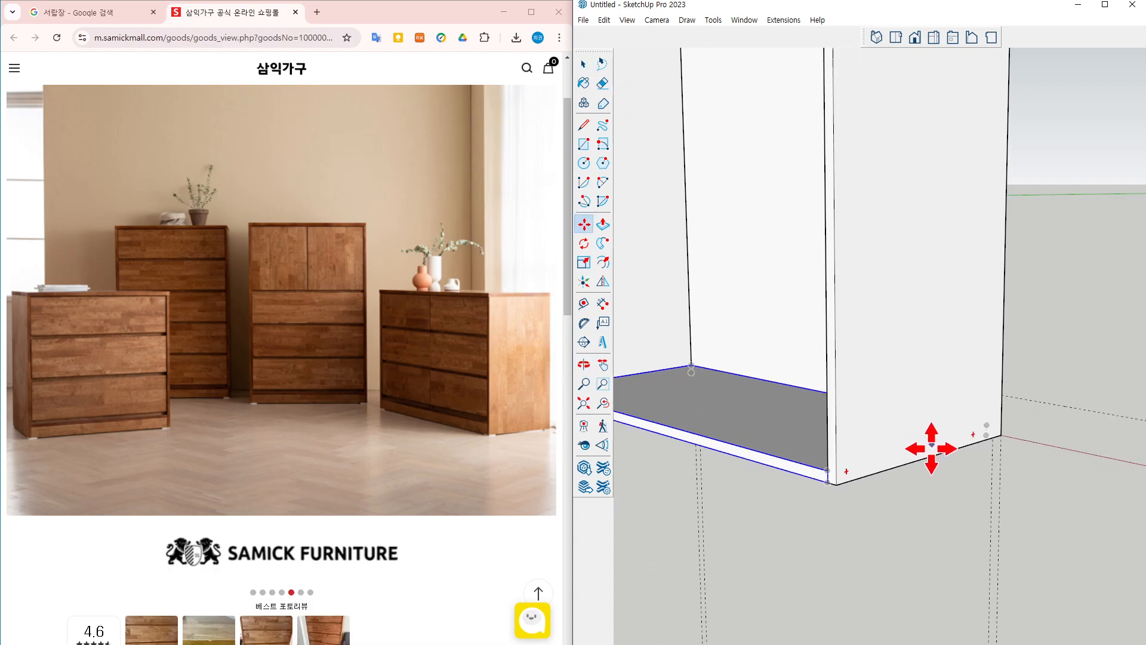
left_click_drag(1003, 436, 1005, 392)
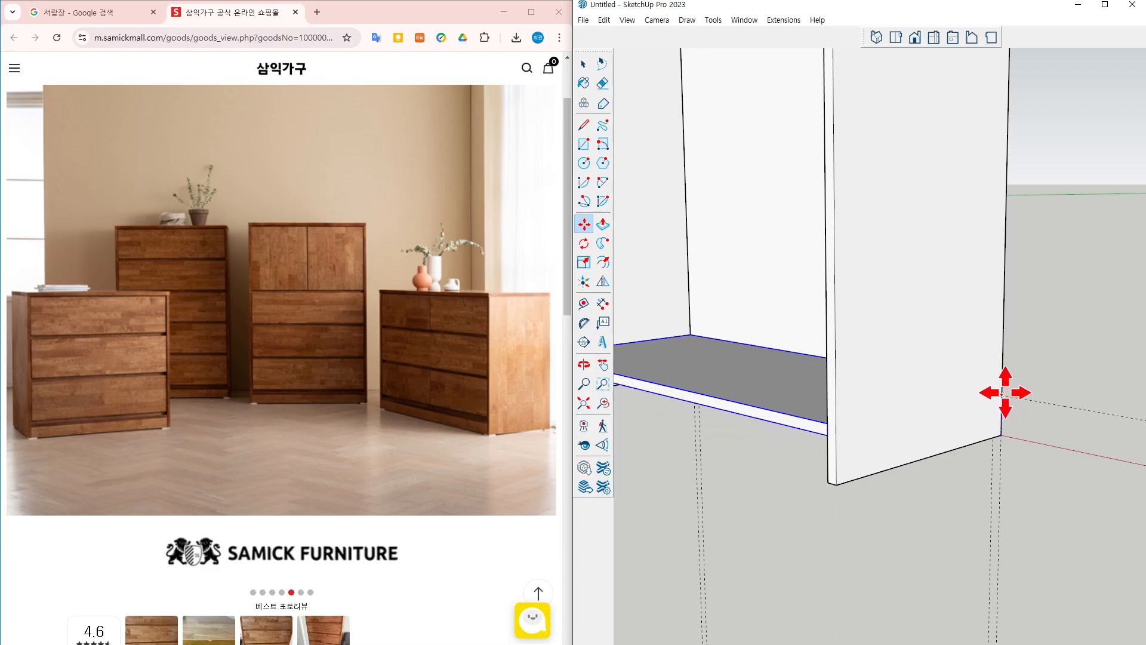
left_click(1002, 394)
scroll(1005, 397, "down", 2)
key("space")
left_click(895, 501)
Draw a rectangle for the kickboard across the front, from beneath the bottom panel down to the lower ends of the sides
middle_click_drag(790, 479, 864, 487)
middle_click_drag(754, 437, 1079, 432)
scroll(1078, 433, "up", 2)
key("r")
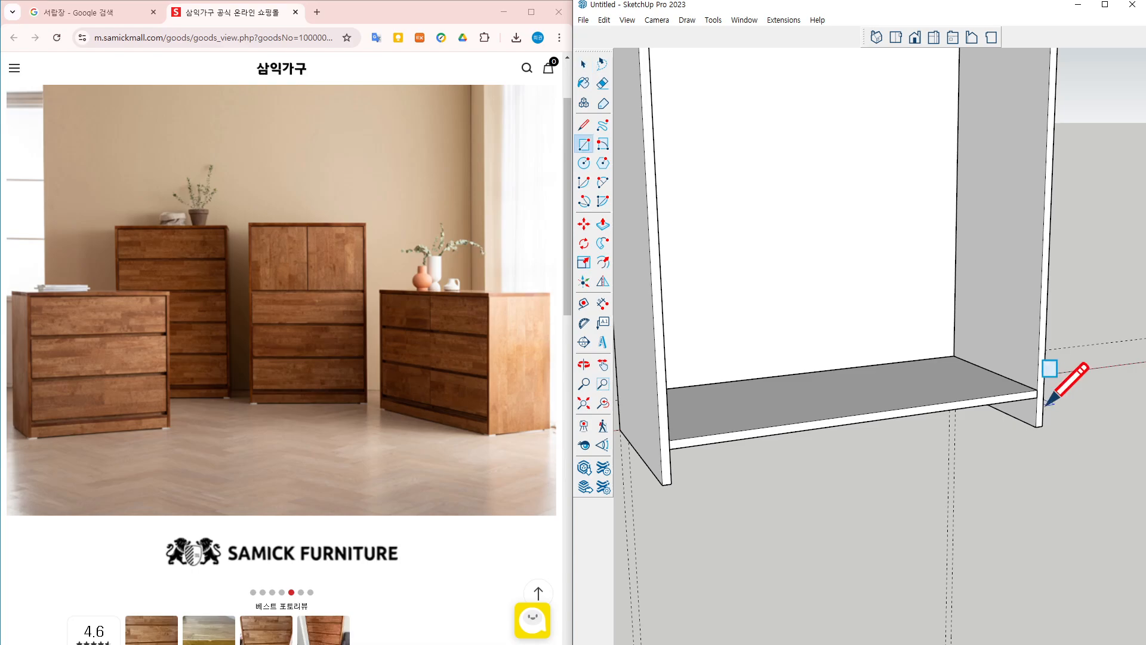
left_click(1037, 396)
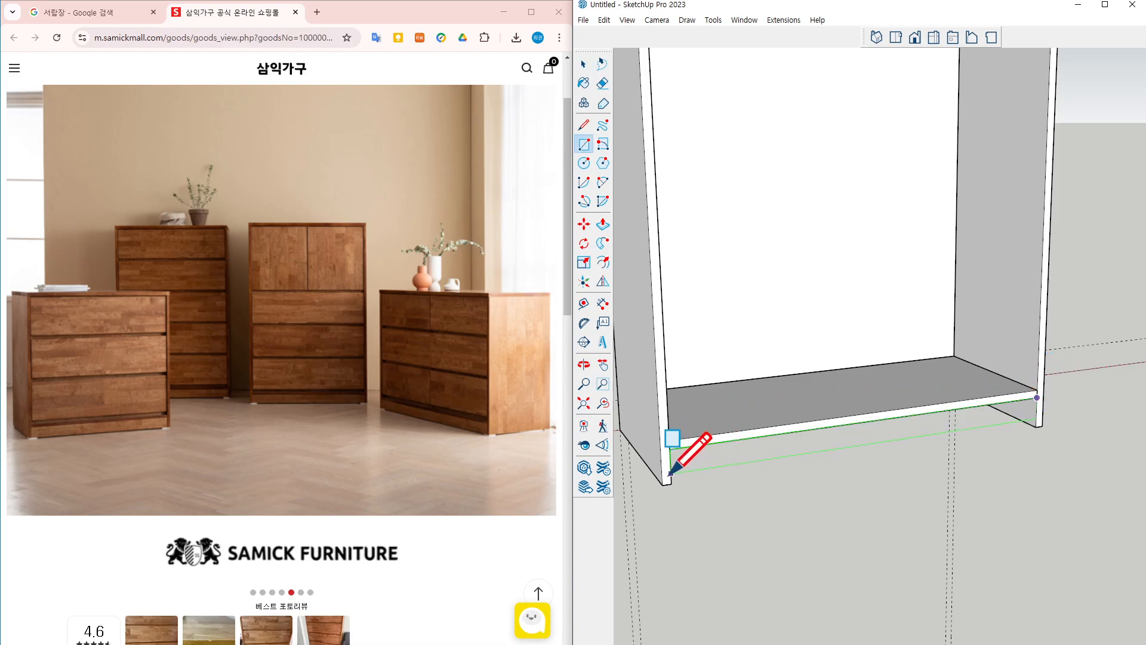
left_click(671, 483)
Give the kickboard rectangle its panel thickness and select the whole piece for grouping
key("p")
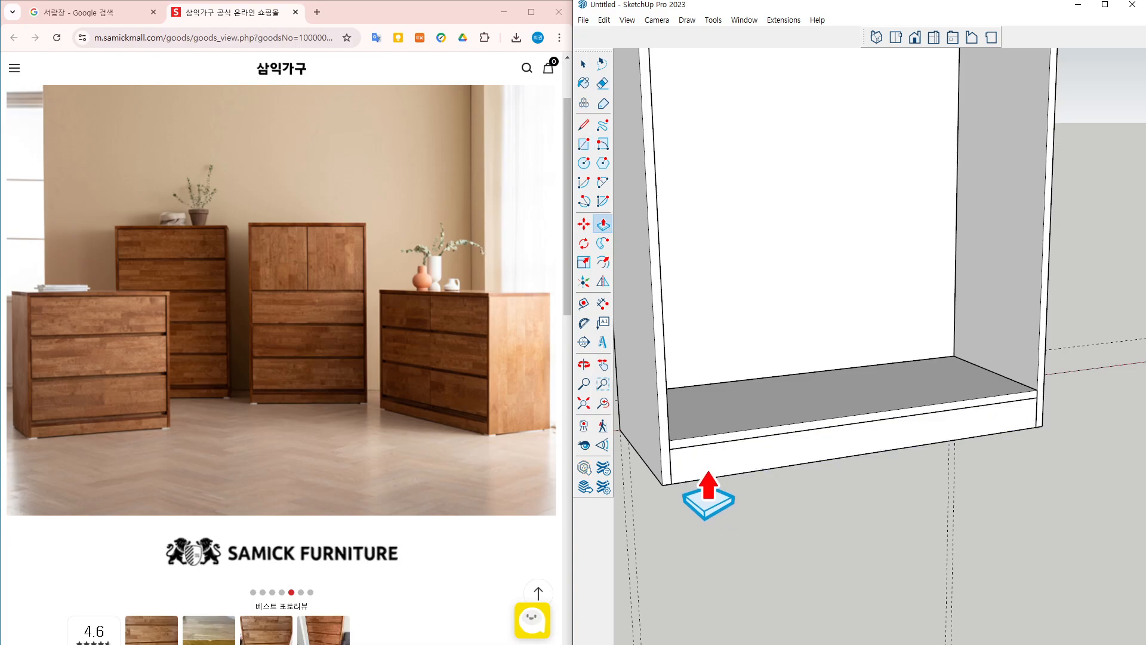
key("space")
left_click(709, 472)
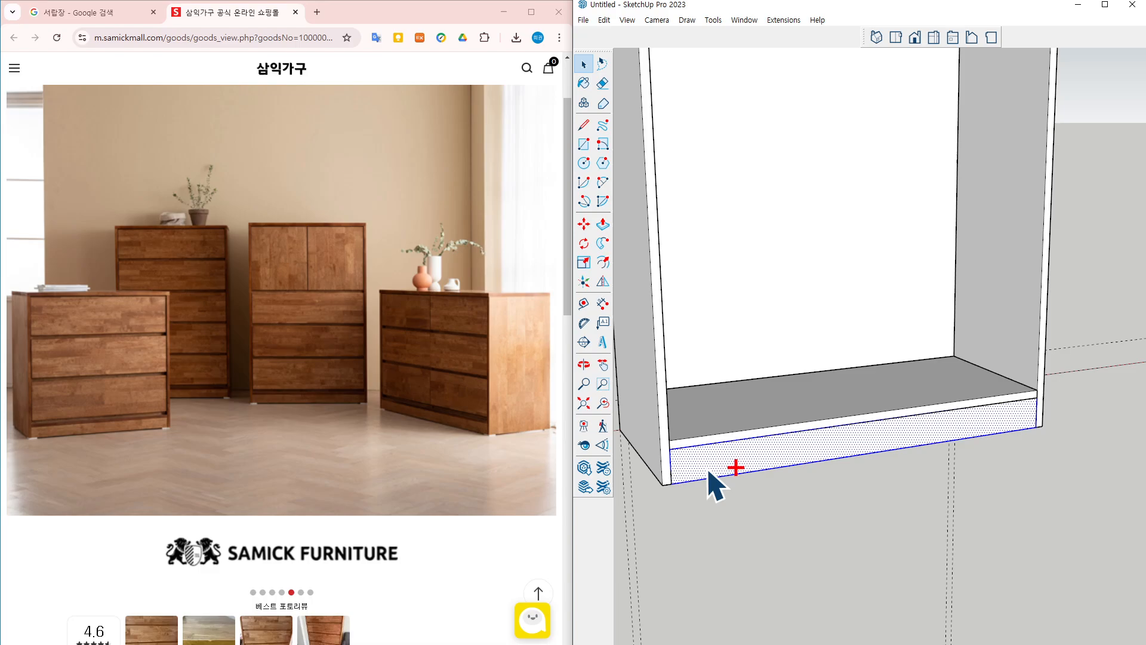
middle_click_drag(706, 469, 724, 499)
key("m")
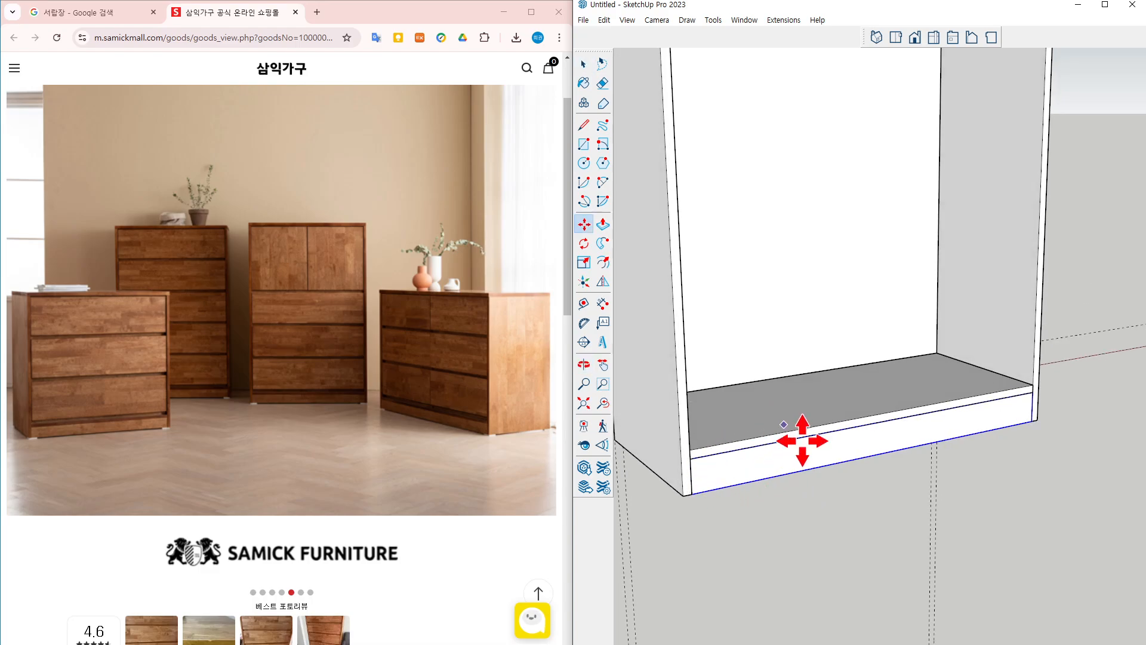
left_click(895, 575)
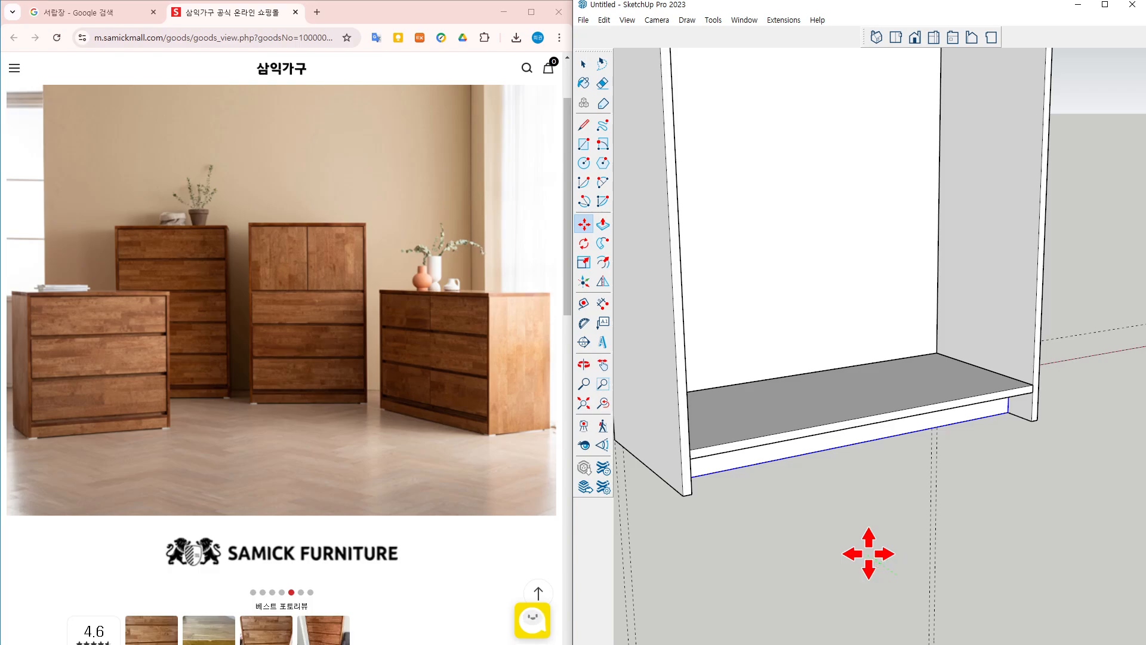
key("Escape")
key("space")
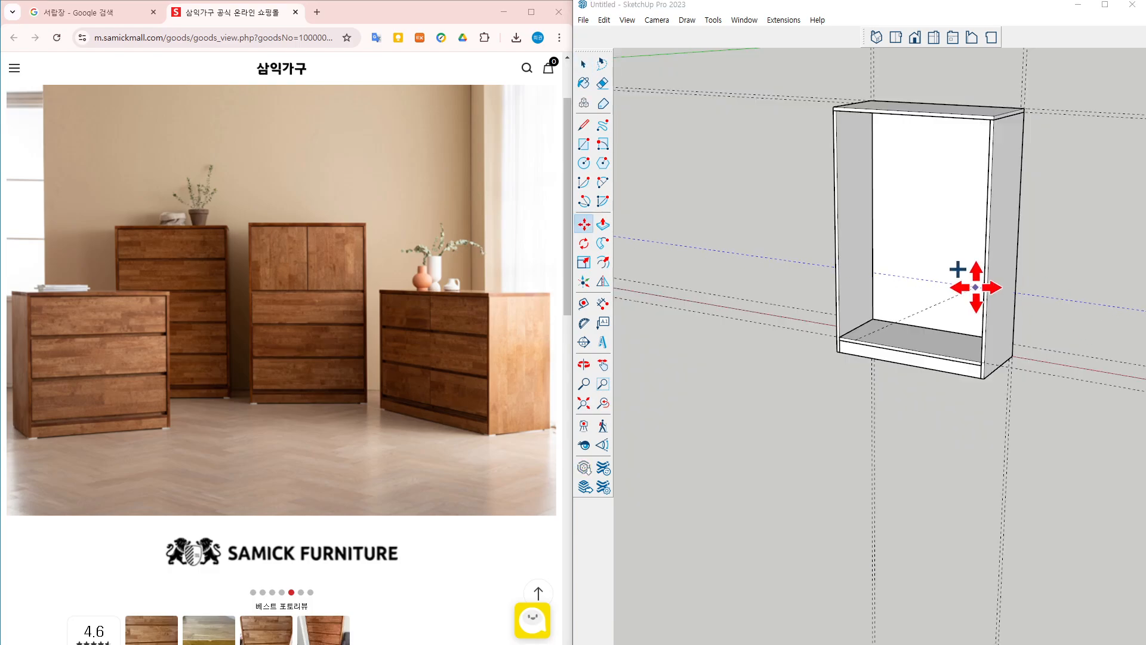
Copy the guide at the bottom panel up to the guide under the top panel, dividing the height into five equal drawer spaces
middle_click_drag(975, 286, 882, 378)
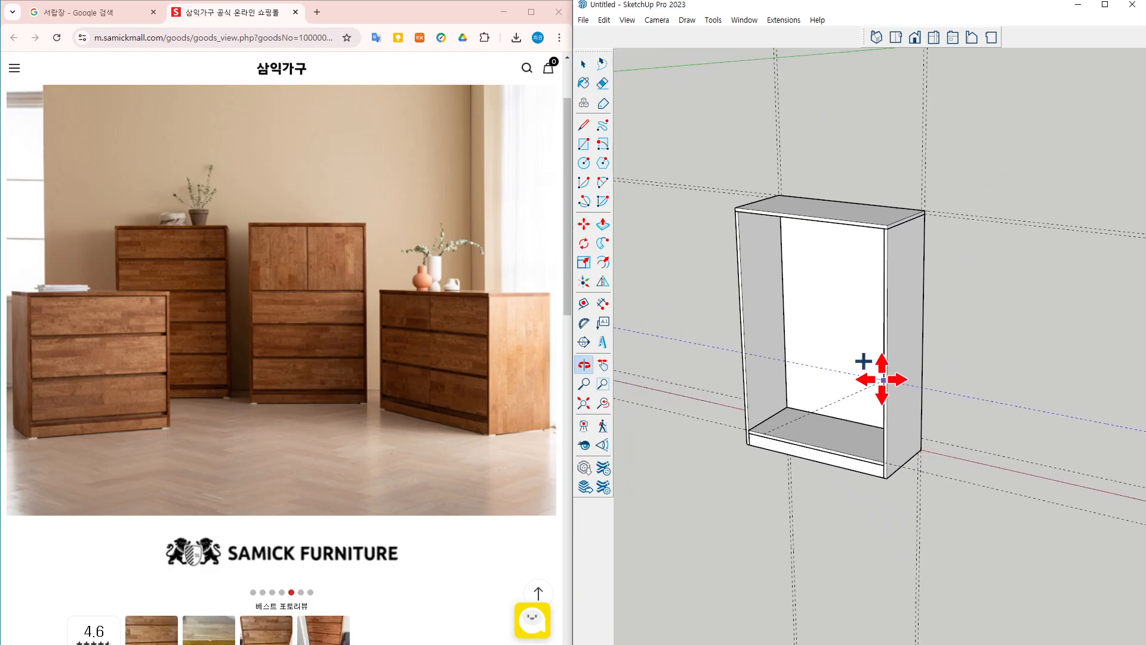
scroll(762, 430, "up", 5)
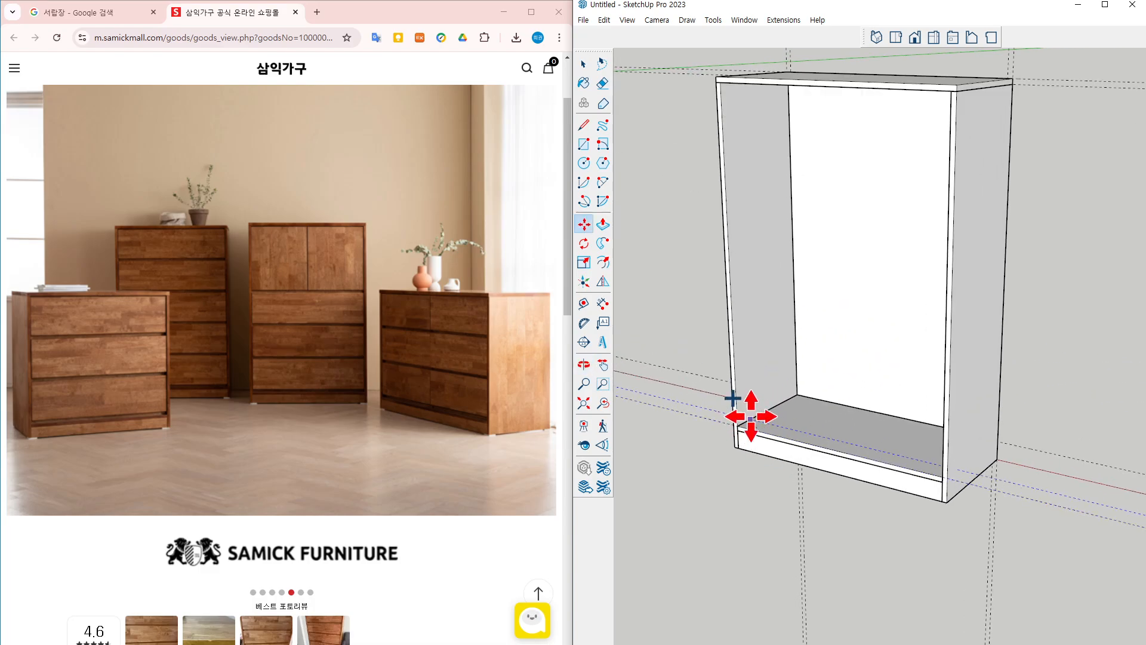
key("space")
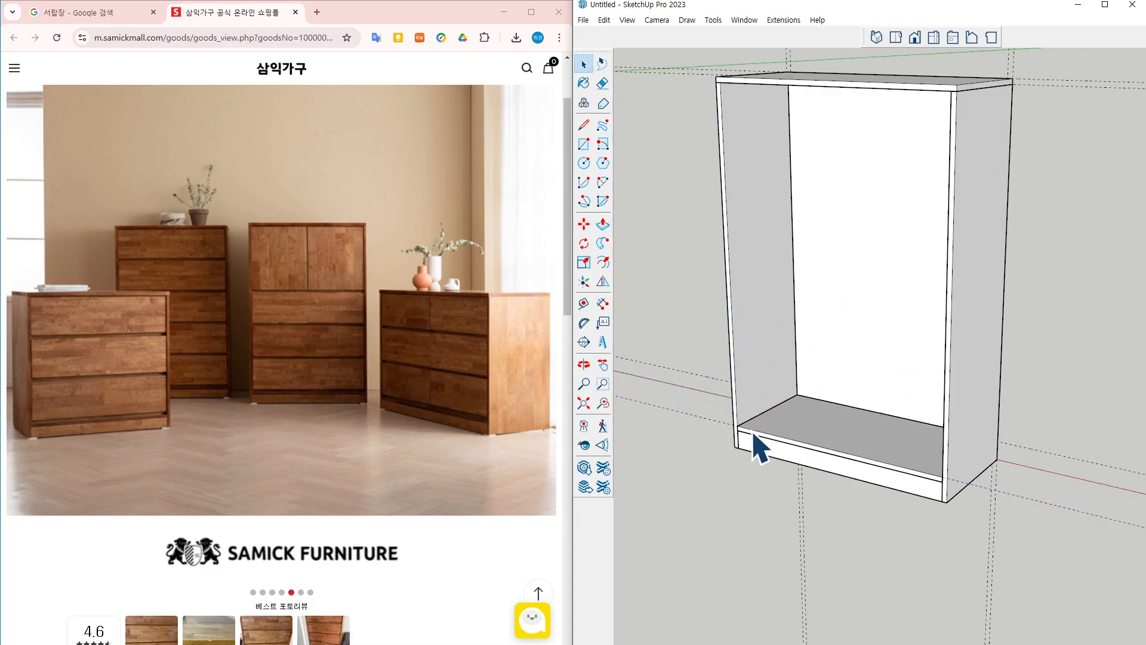
key("m")
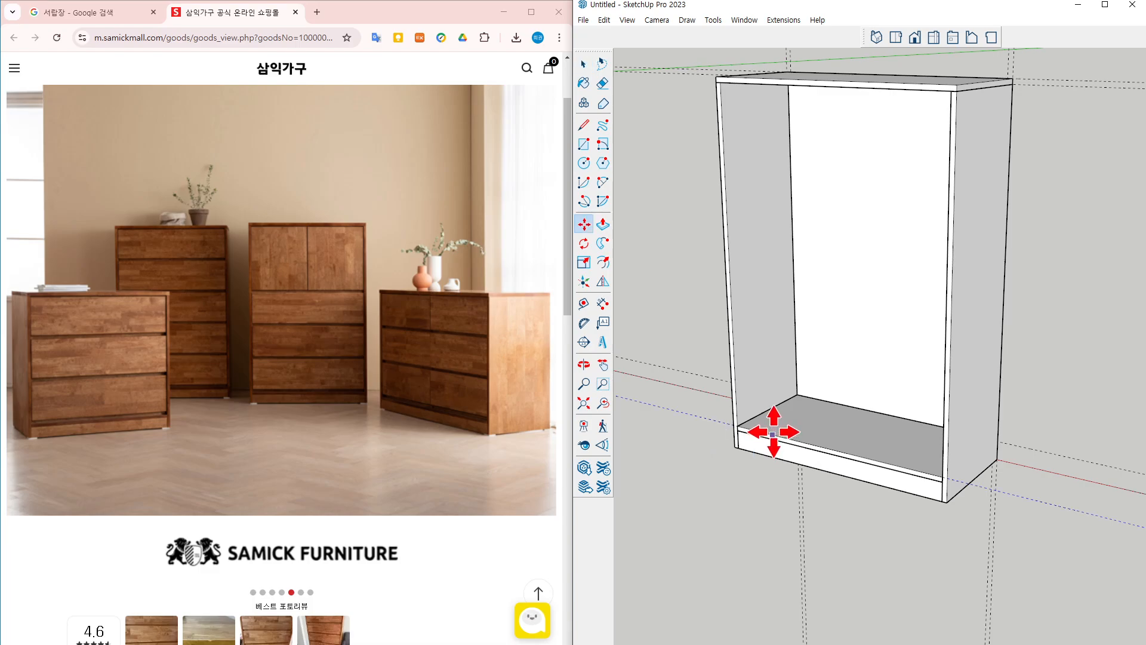
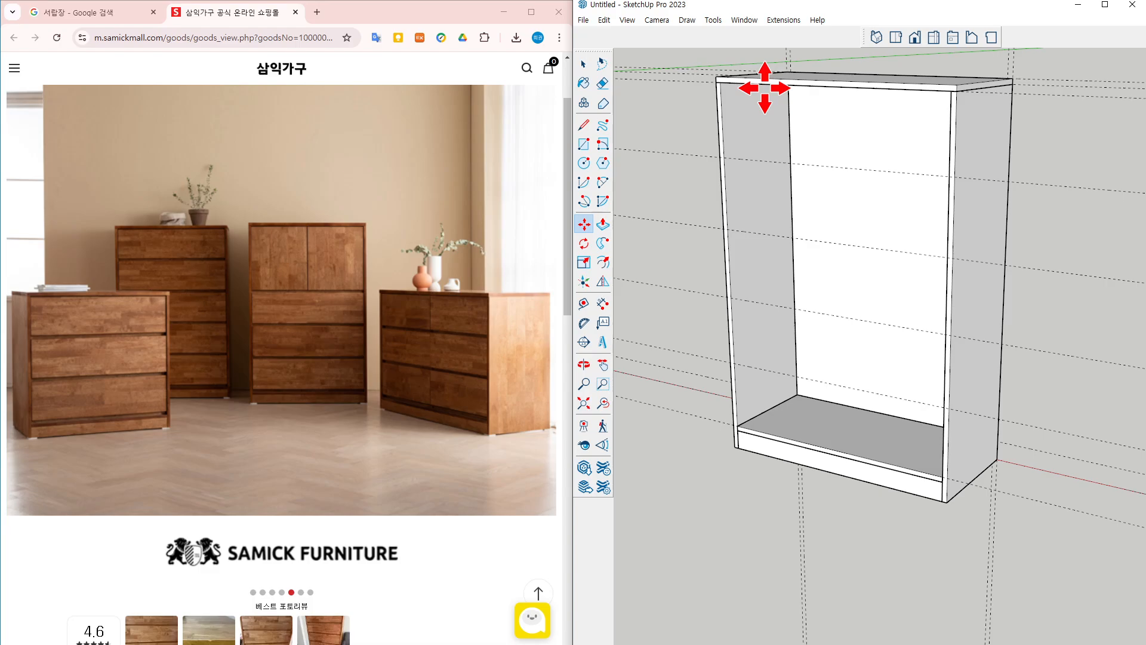
Copy the bottom panel straight up to the first drawer guide and array it x4 to make the shelves between drawers
mouse_move(811, 107)
middle_mouse_down()
mouse_move(811, 213)
mouse_move(1014, 209)
middle_mouse_up()
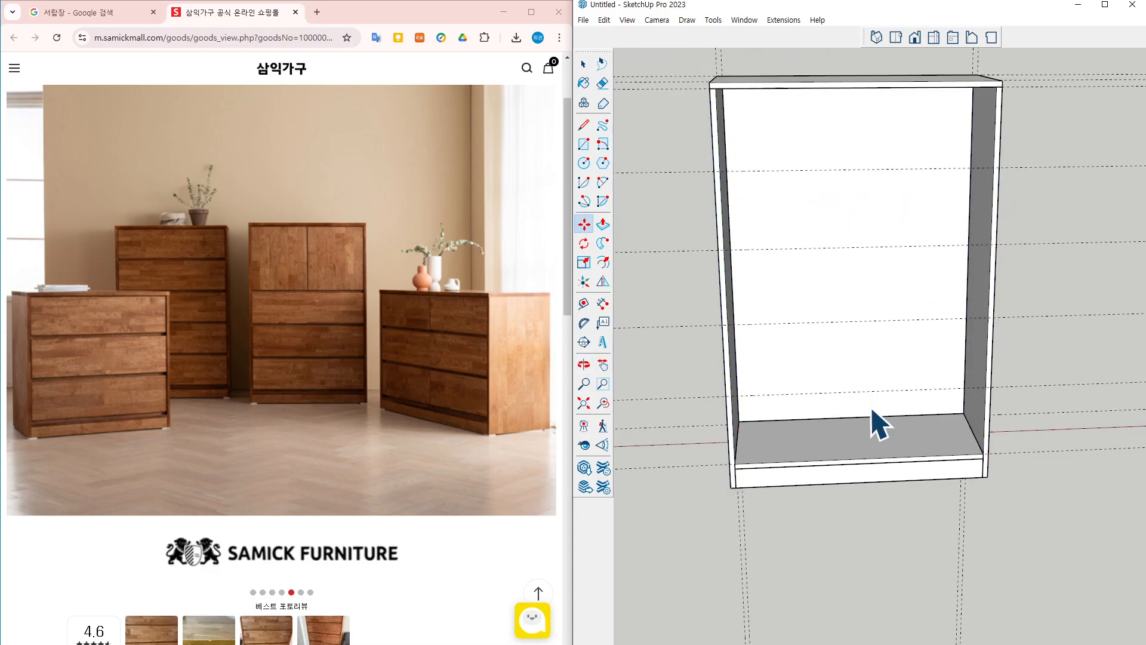
middle_click_drag(800, 468, 967, 466)
scroll(847, 480, "up", 3)
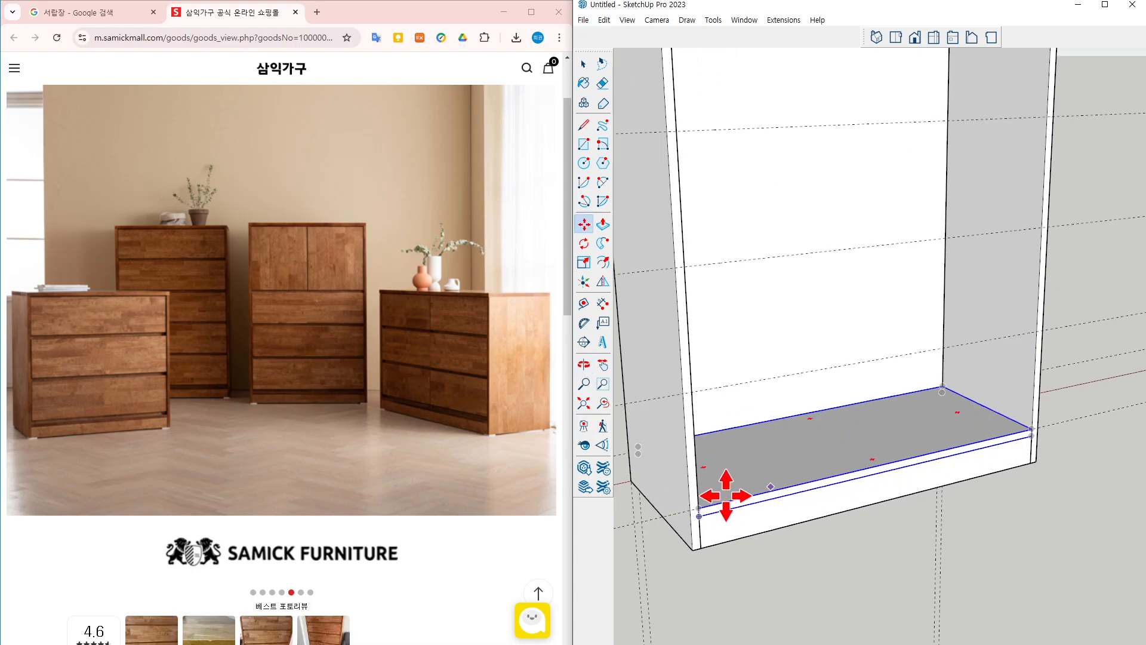
left_click(726, 496)
key("ctrl")
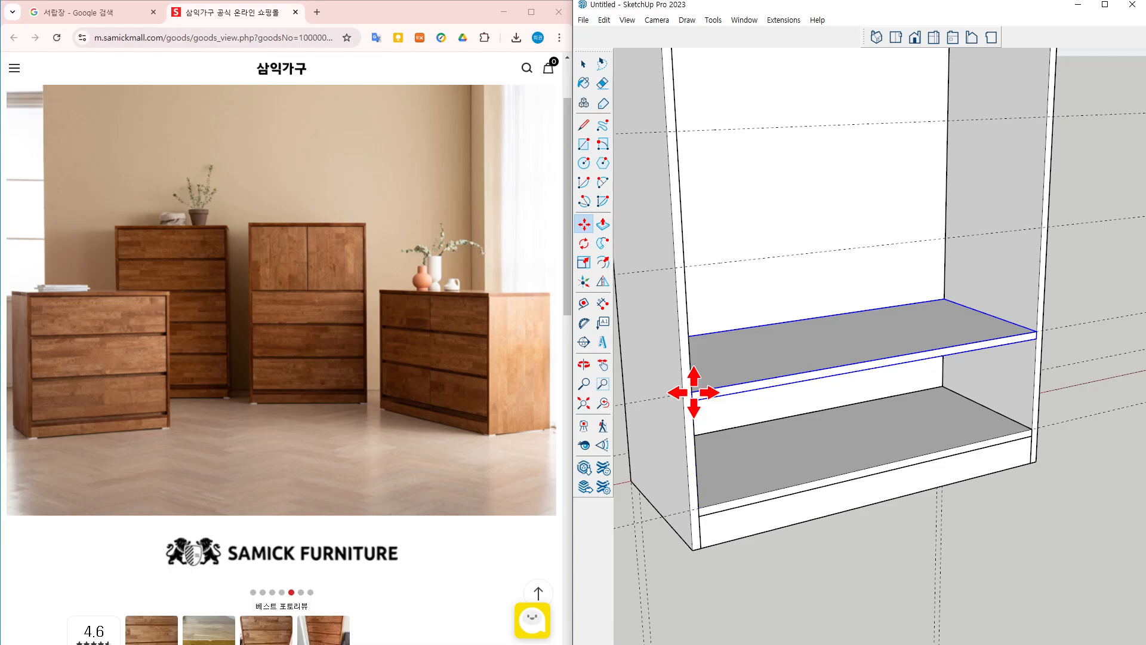
type("x4")
key("Return")
scroll(738, 429, "down", 2)
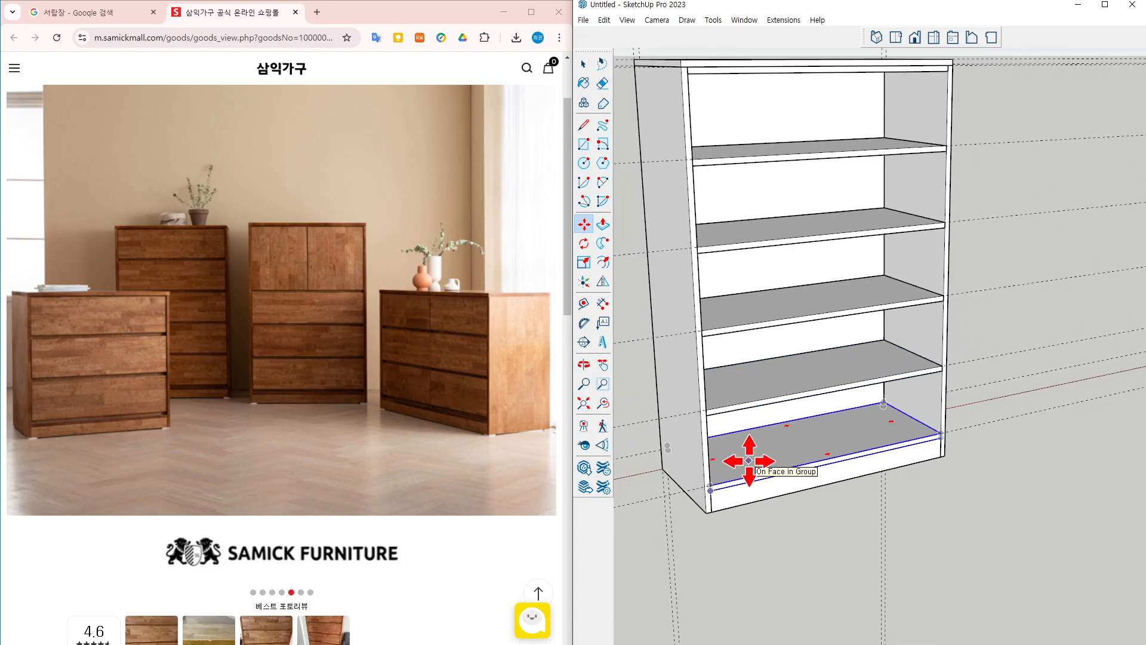
key("space")
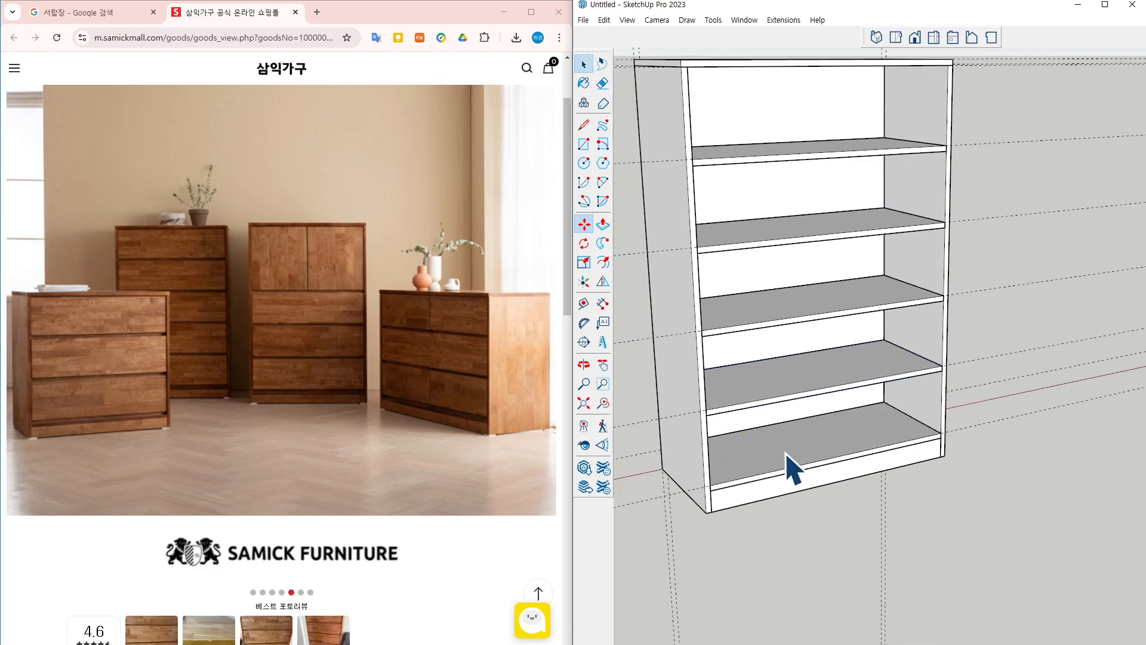
Build the top drawer front as a thin panel filling the opening between the top panel and the uppermost shelf
scroll(1026, 445, "down", 2)
middle_click_drag(1048, 473, 855, 482)
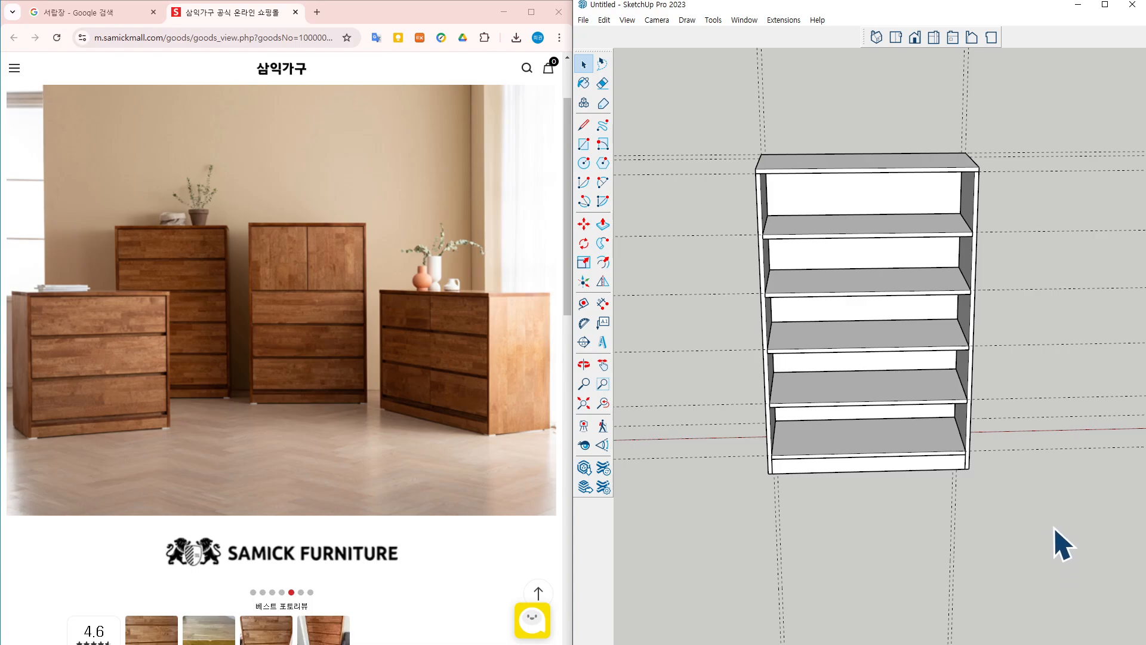
middle_click_drag(1057, 542, 899, 119)
scroll(875, 281, "up", 10)
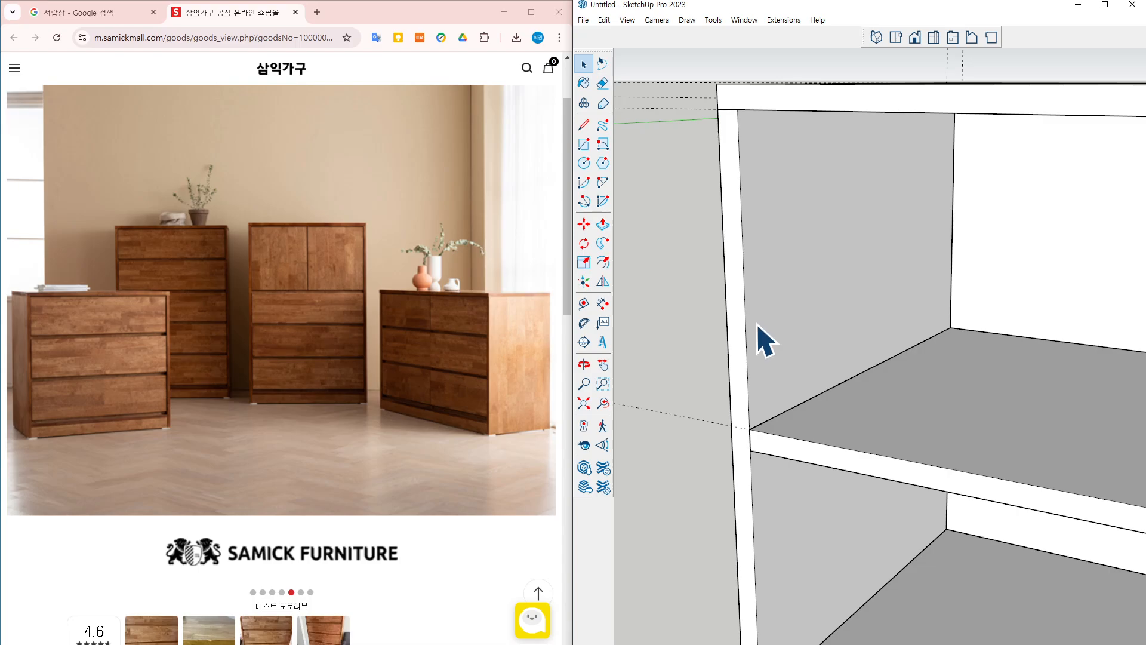
mouse_move(757, 325)
middle_mouse_down()
mouse_move(776, 325)
mouse_move(768, 159)
middle_mouse_up()
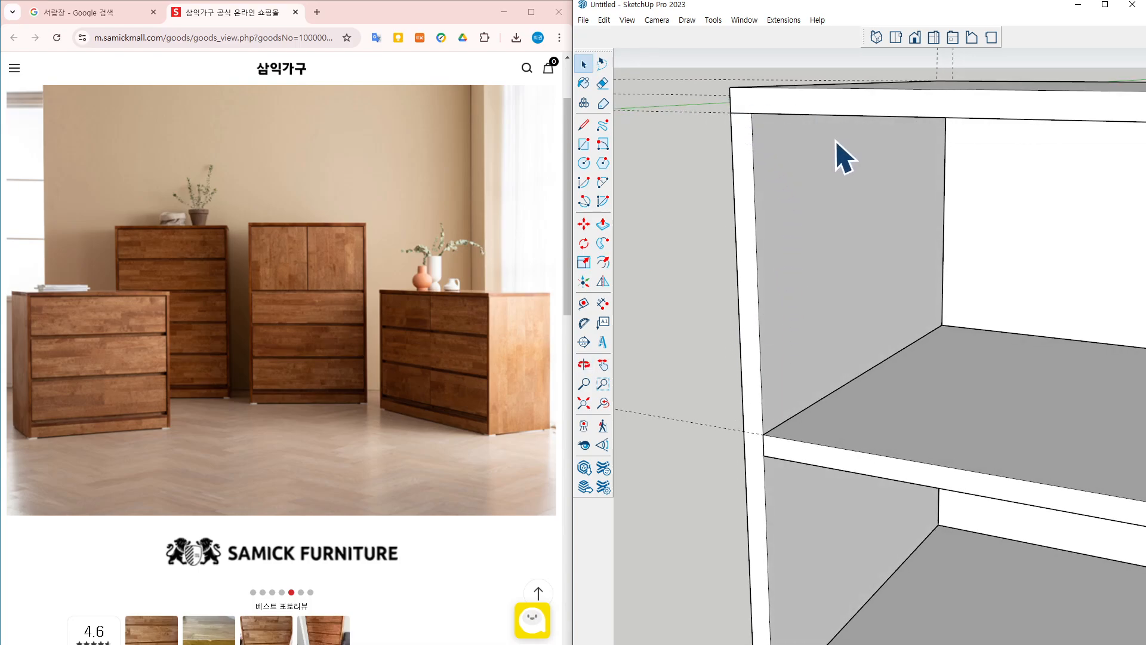
middle_click_drag(870, 179, 875, 174)
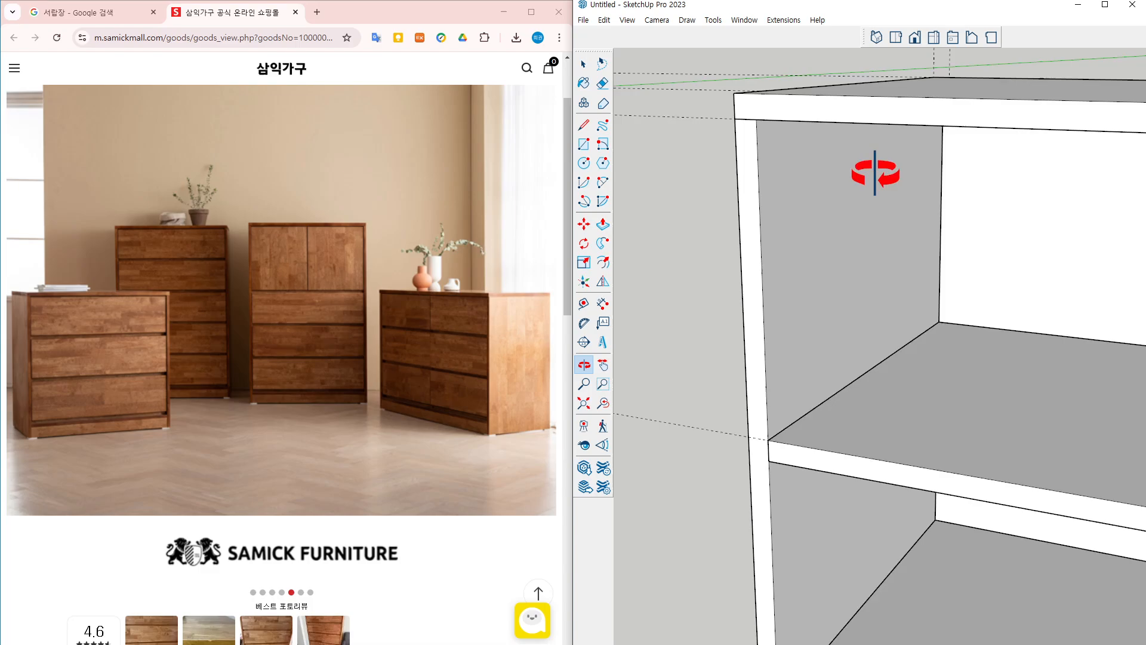
middle_click_drag(990, 260, 909, 236, "shift")
scroll(902, 229, "down", 2)
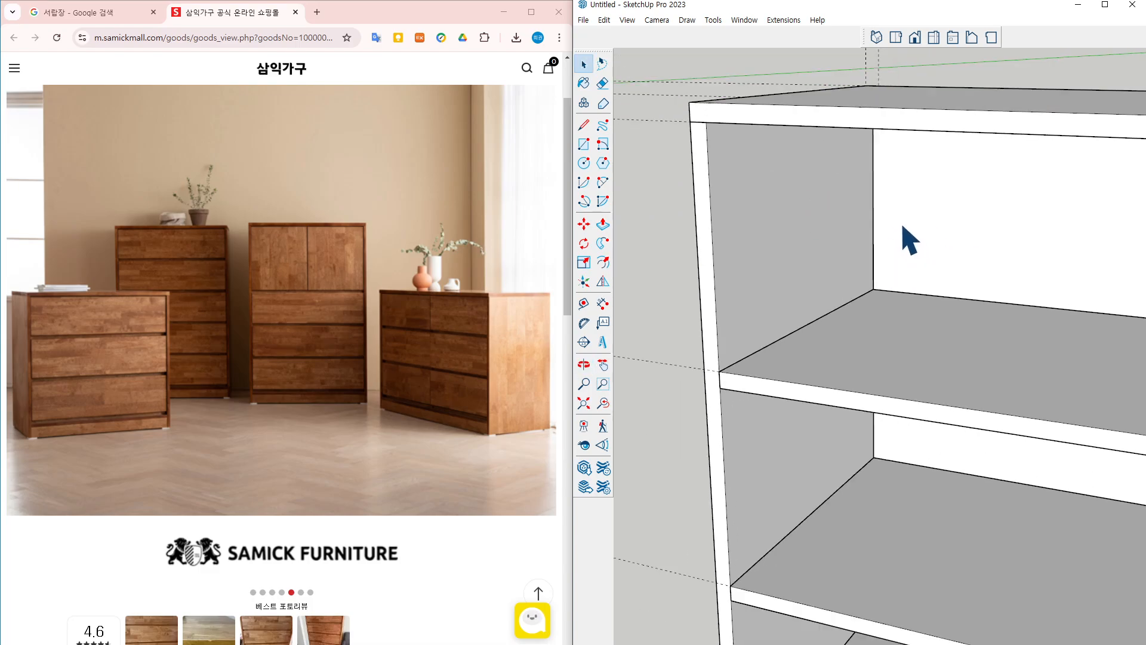
middle_click_drag(956, 239, 908, 255, "shift")
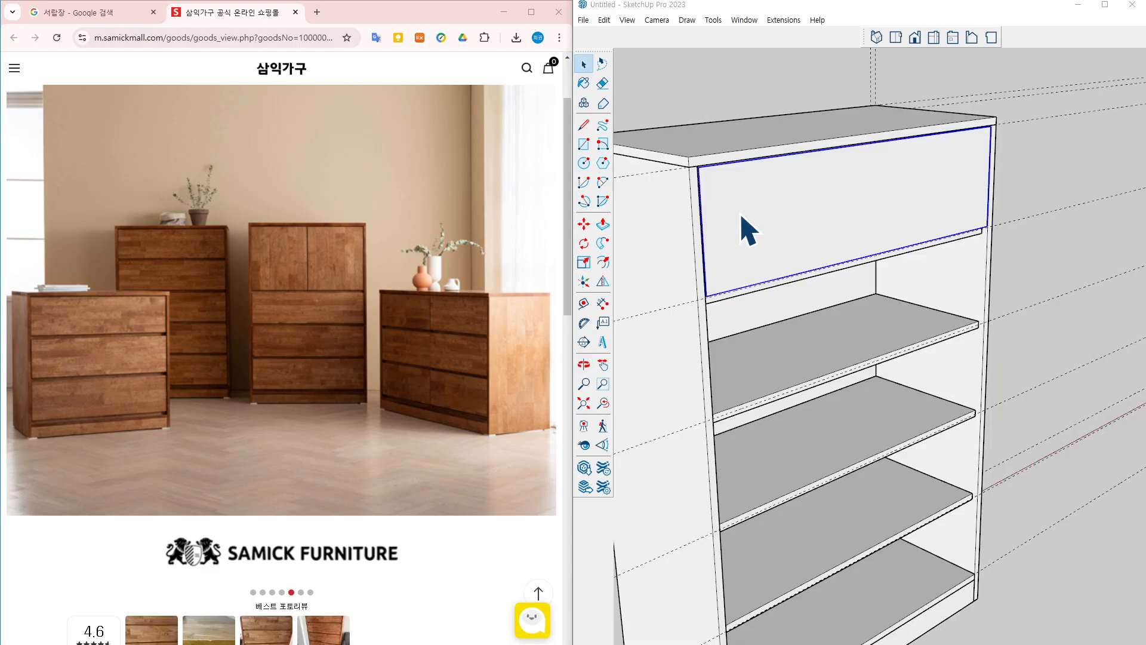
Copy the top drawer front down by one drawer height and array it 4x to cover the remaining openings
middle_click_drag(786, 233, 794, 260)
scroll(753, 197, "up", 2)
scroll(669, 205, "up", 3)
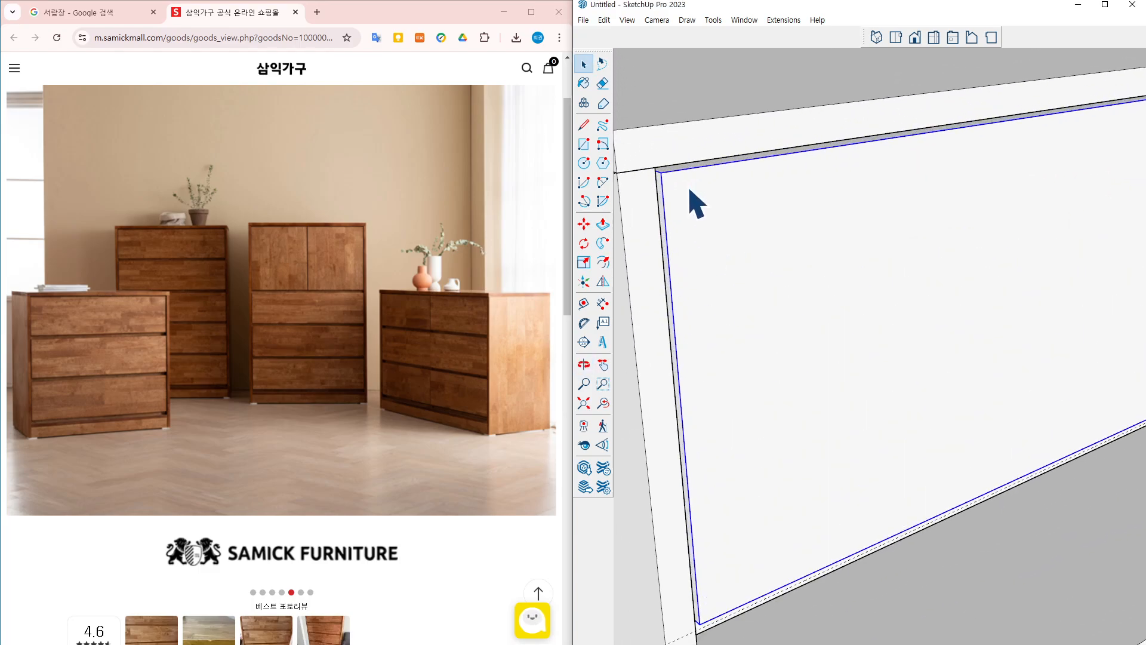
scroll(721, 212, "down", 2)
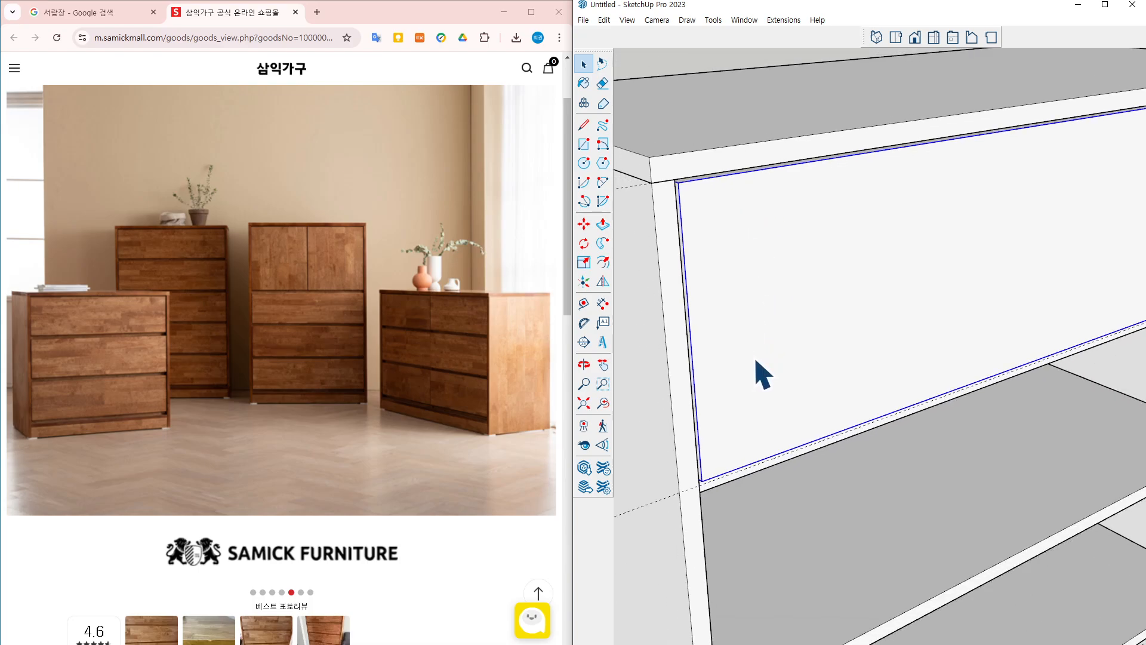
mouse_move(755, 361)
middle_mouse_down()
mouse_move(685, 289)
mouse_move(757, 292)
mouse_move(796, 350)
middle_mouse_up()
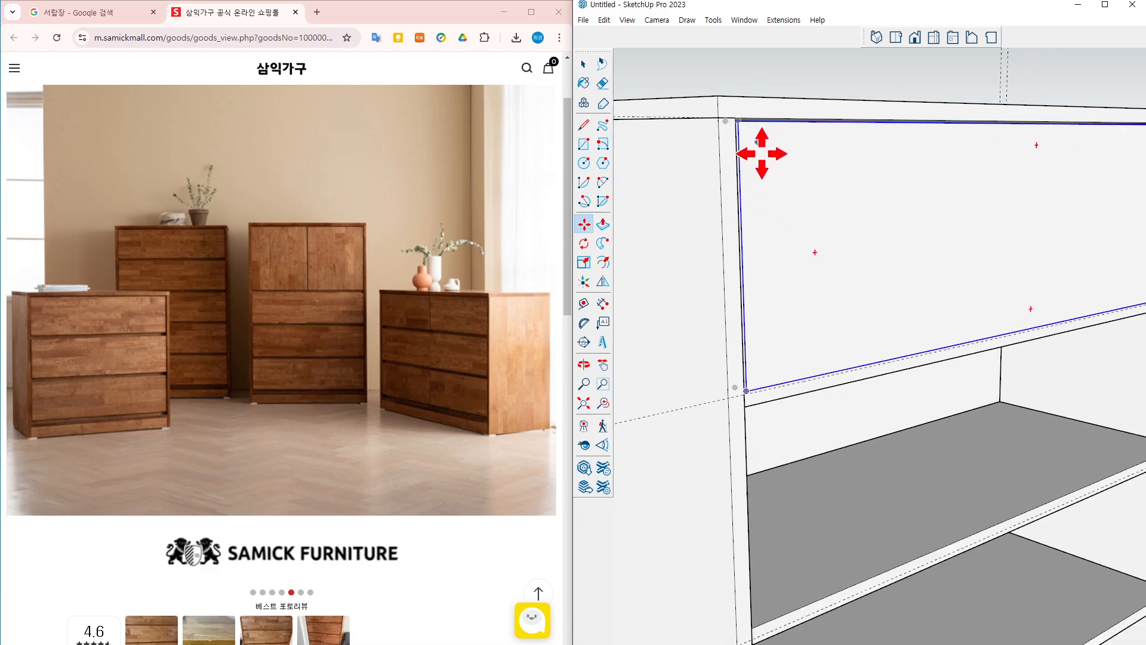
scroll(766, 194, "down", 3)
scroll(920, 262, "down", 2)
middle_click_drag(1019, 279, 916, 286, "shift")
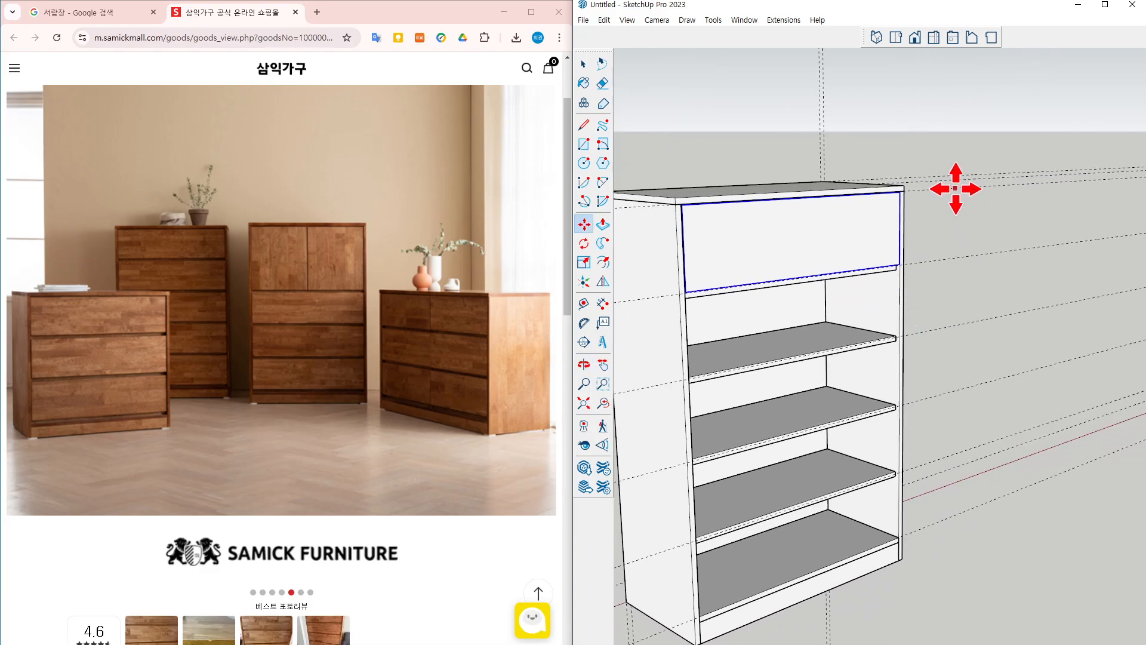
key("ctrl")
left_click_drag(955, 188, 955, 256)
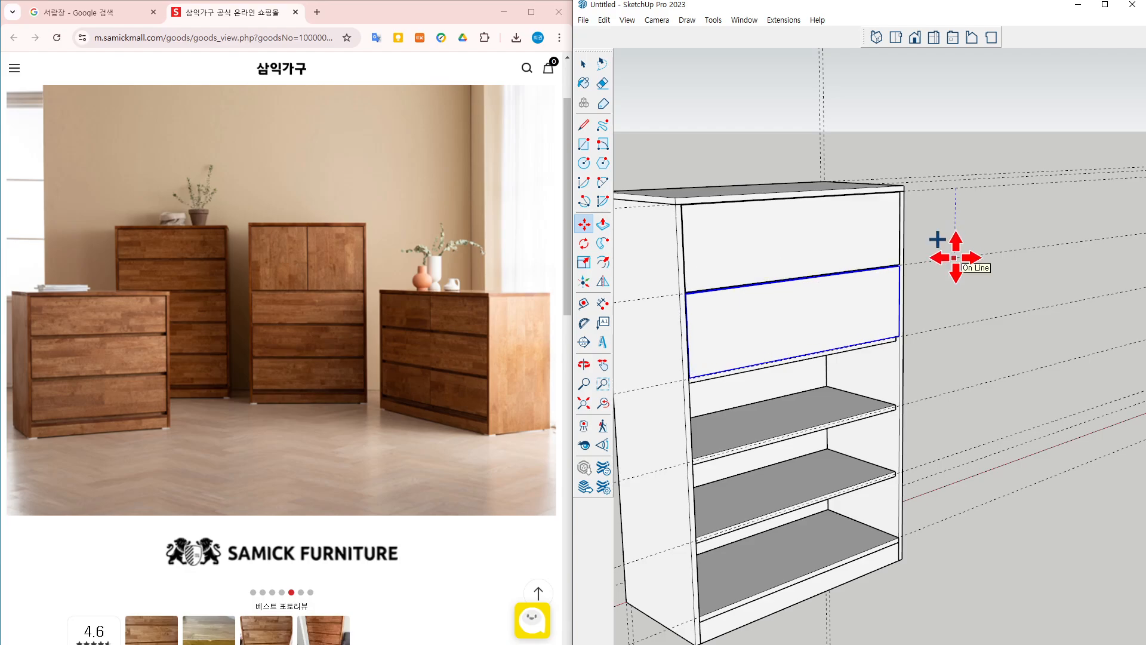
type("4x")
key("Return")
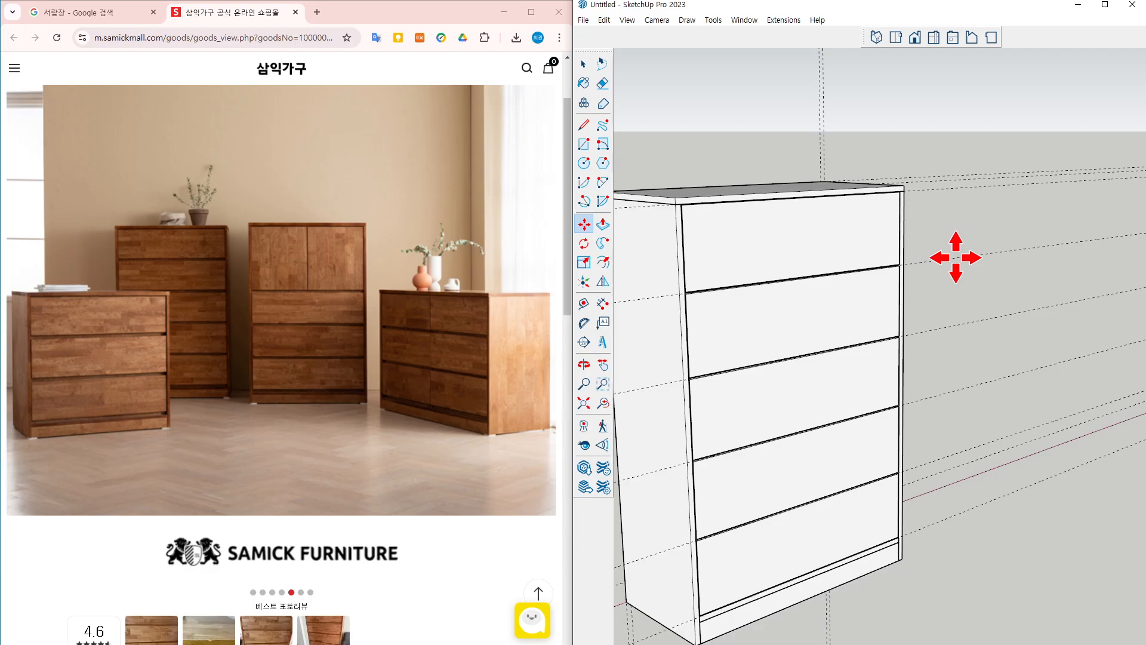
key("space")
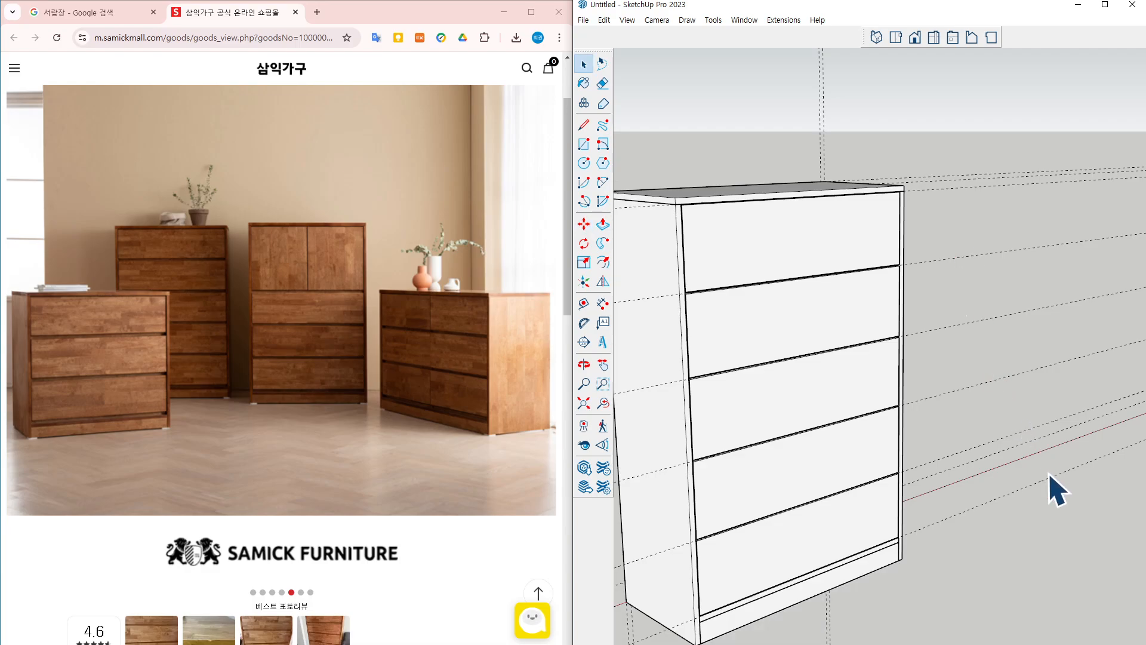
Select the entire five-drawer chest and place a copy beside it along the red axis
scroll(800, 266, "down", 3)
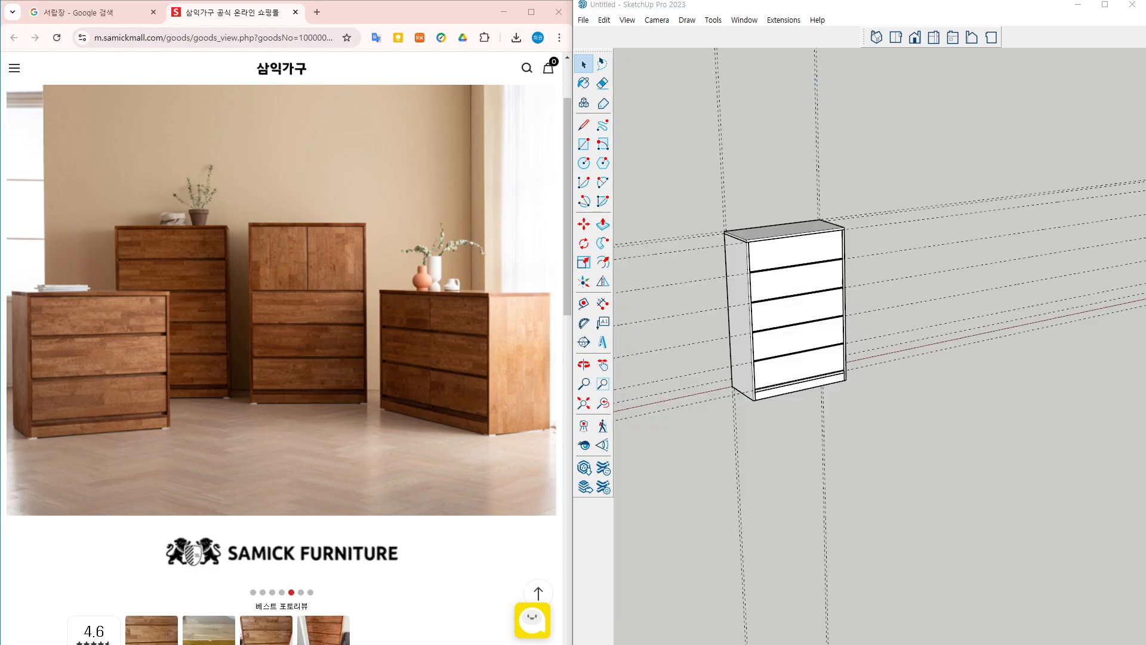
left_click_drag(644, 159, 972, 496)
key("m")
left_click(890, 407)
key("ctrl")
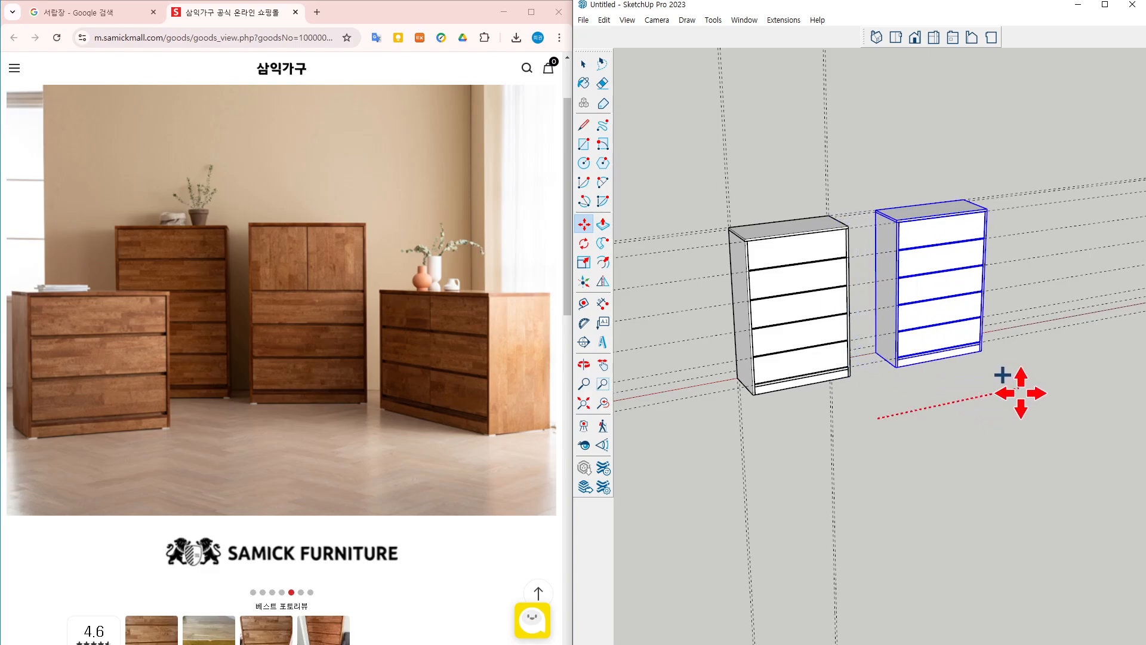
left_click(1021, 392)
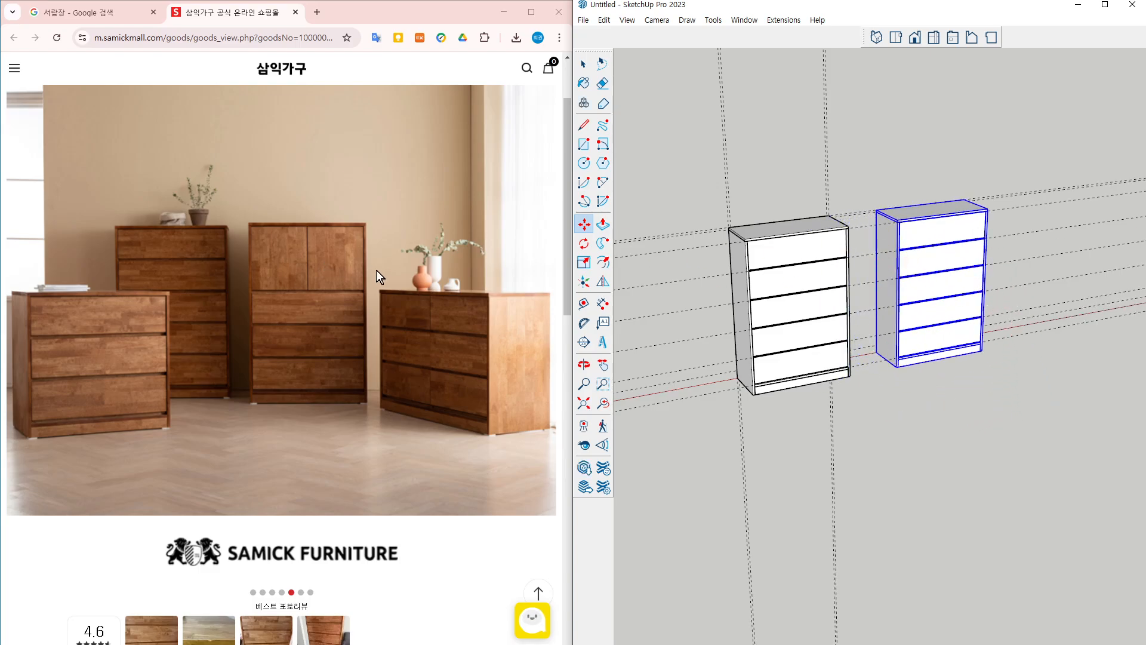
Delete the top two drawer fronts and the shelf between them from the copied chest
scroll(907, 256, "up", 3)
mouse_move(972, 243)
middle_mouse_down()
mouse_move(883, 287)
mouse_move(1048, 281)
middle_mouse_up()
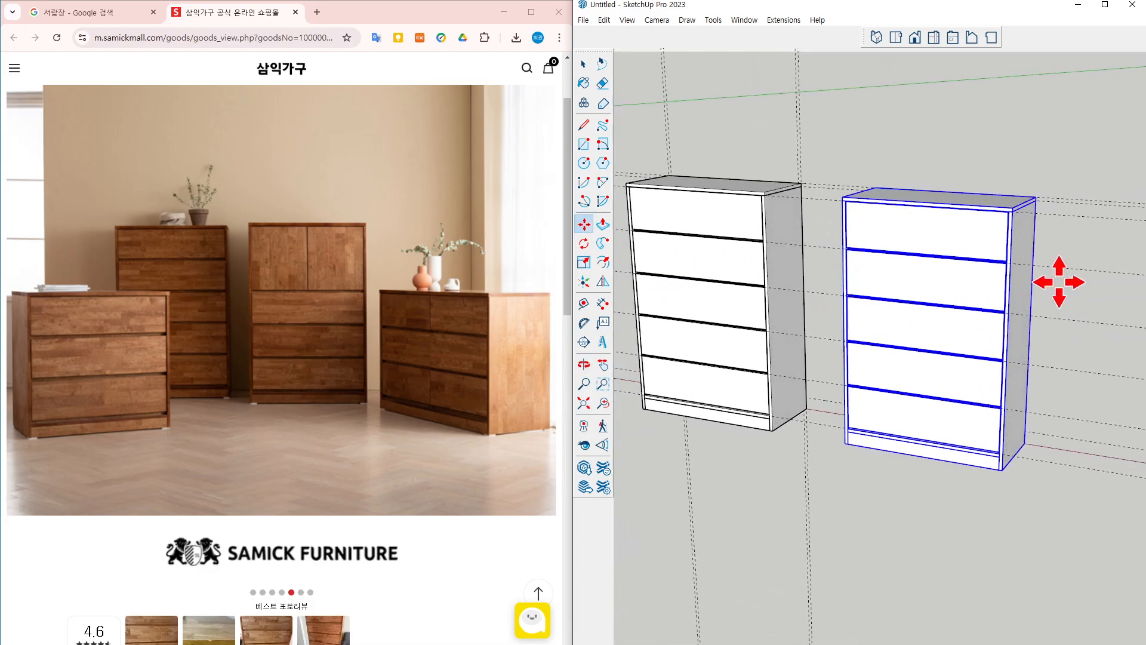
key("space")
key("ctrl+t")
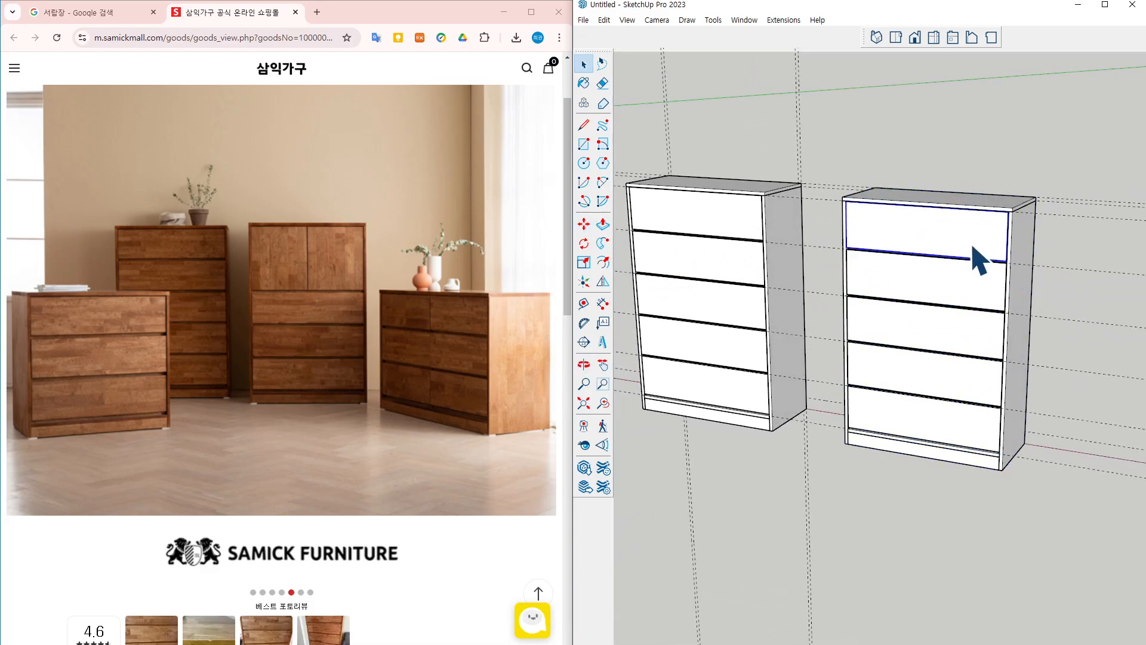
left_click(943, 260)
key("Delete")
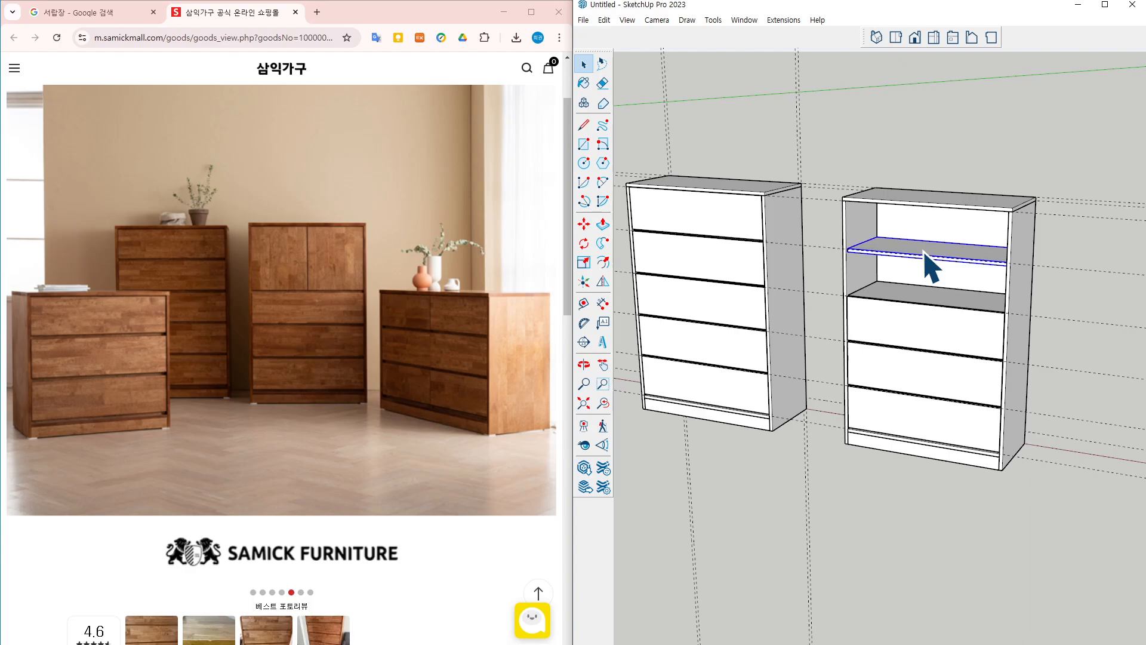
scroll(913, 266, "up", 5)
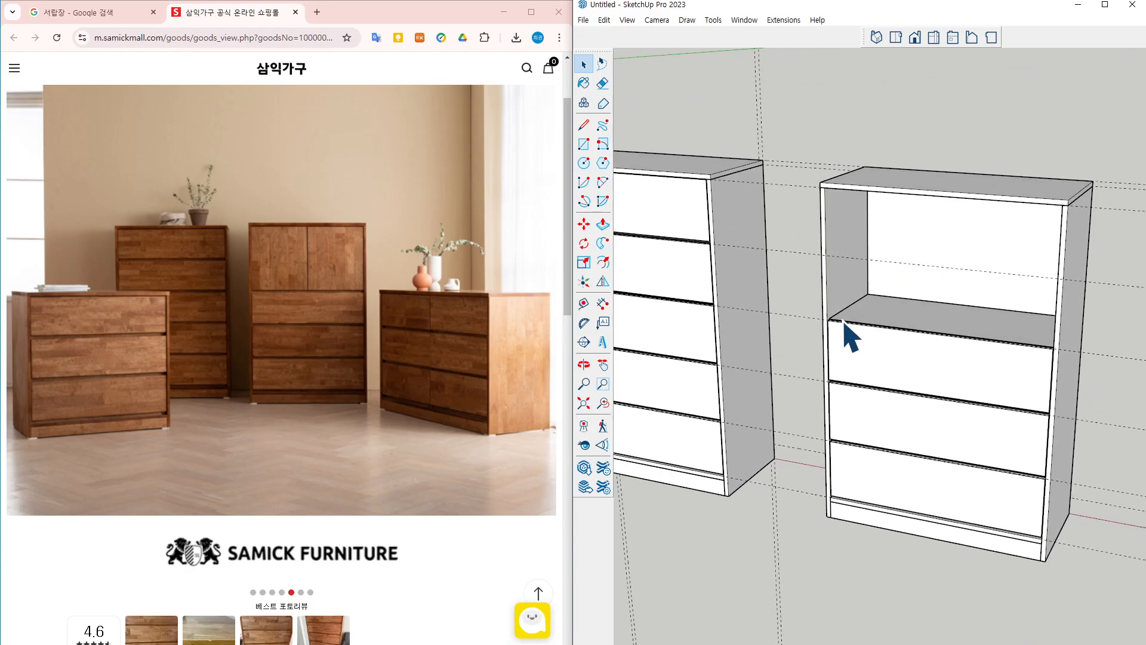
Draw a half-width door rectangle two drawers high, from the upper front's corner to the midpoint of the second front's lower edge
key("r")
scroll(831, 299, "up", 2)
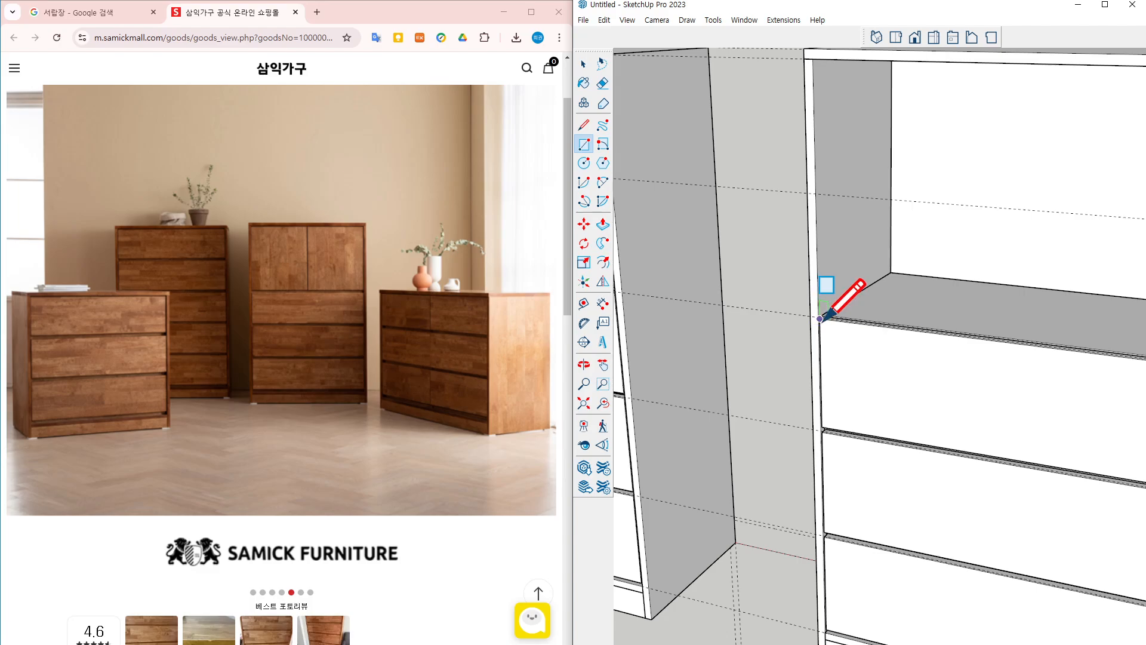
scroll(993, 529, "down", 2)
scroll(959, 478, "down", 2)
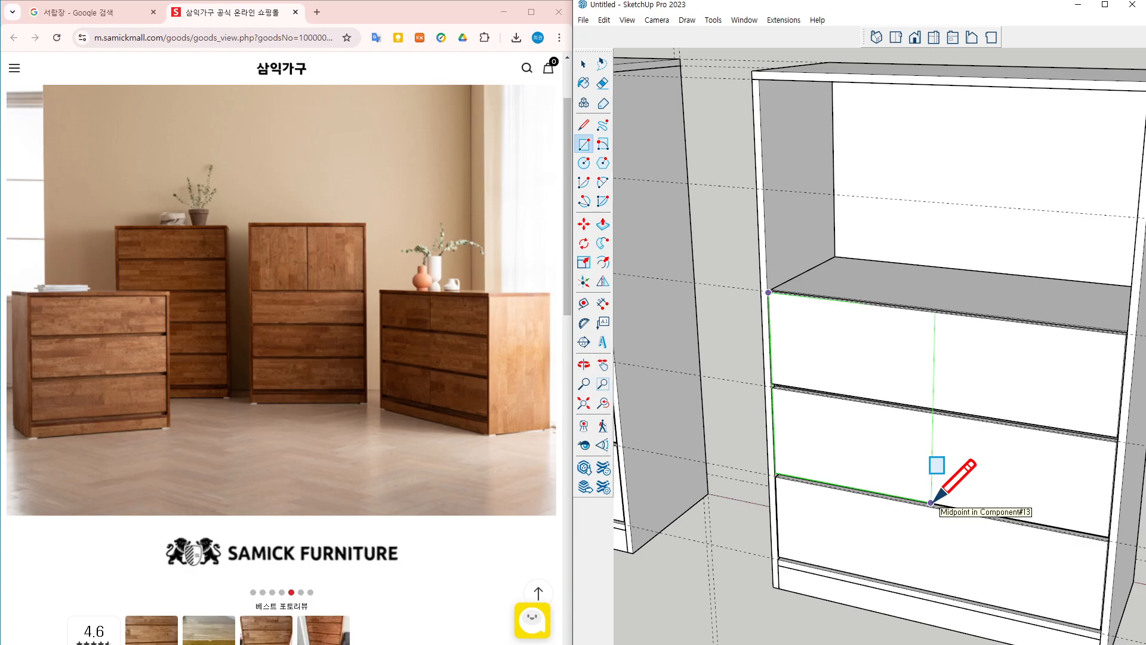
left_click(931, 502)
Move the door rectangle up into the open upper compartment, with its inner upper corner at the midpoint beneath the top panel
key("space")
left_click(893, 465)
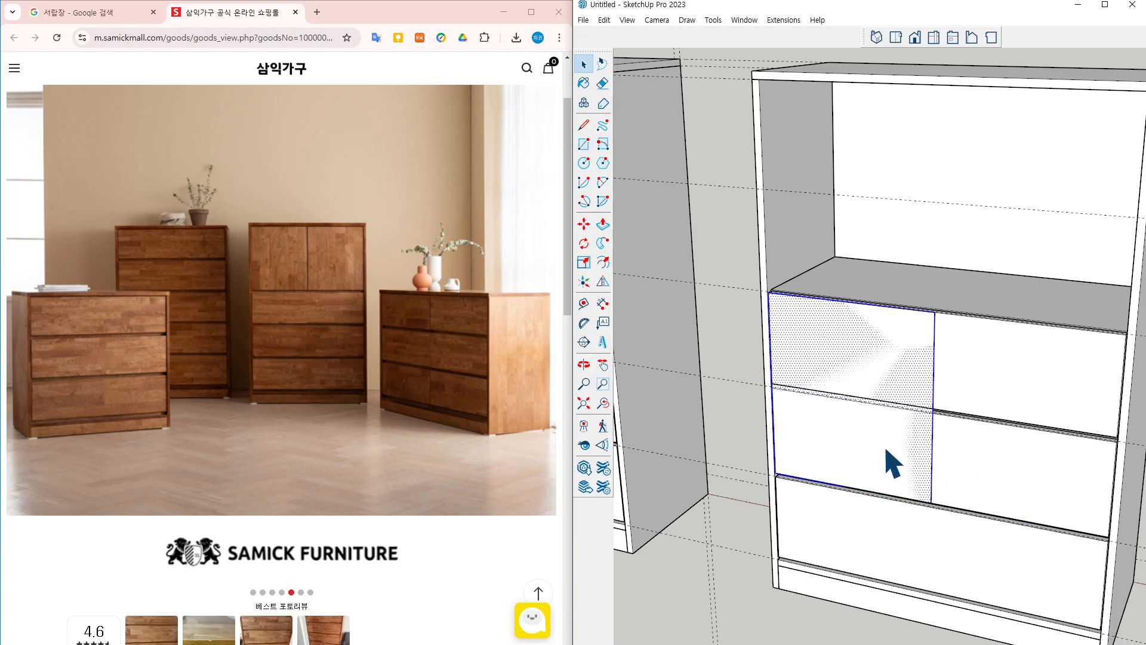
key("m")
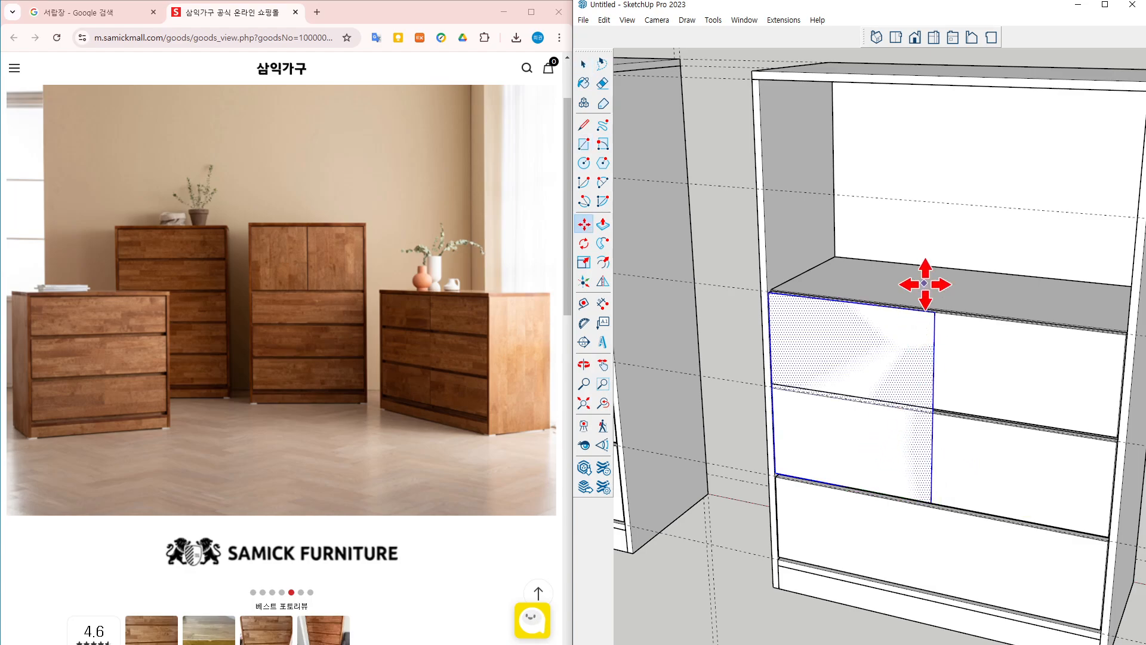
left_click(934, 311)
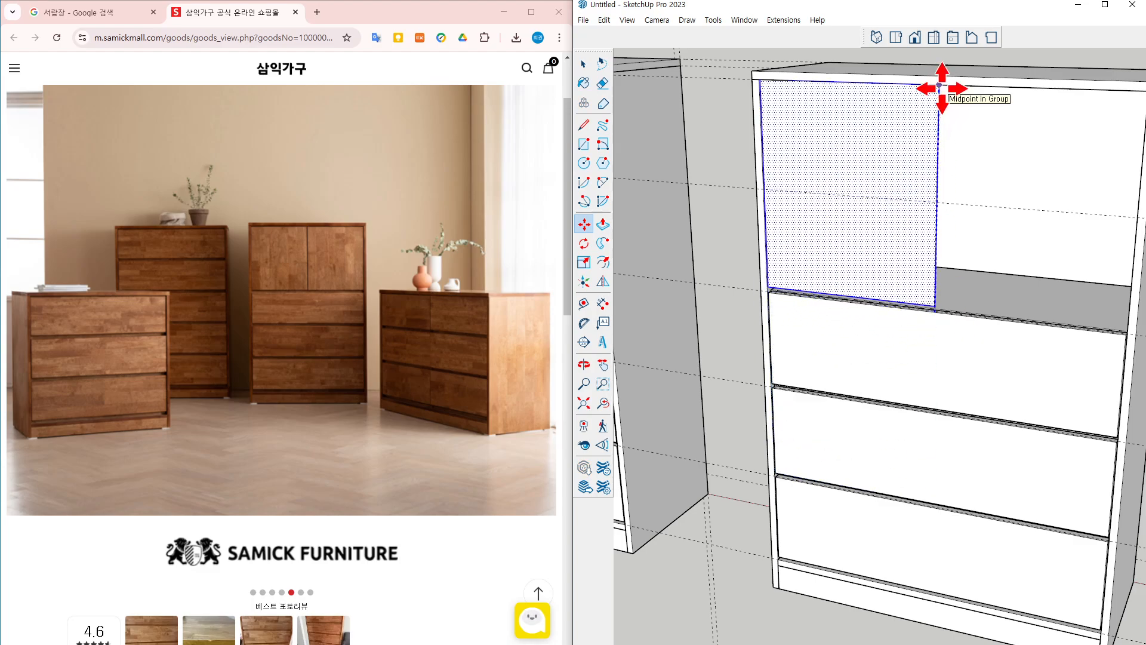
left_click(938, 85)
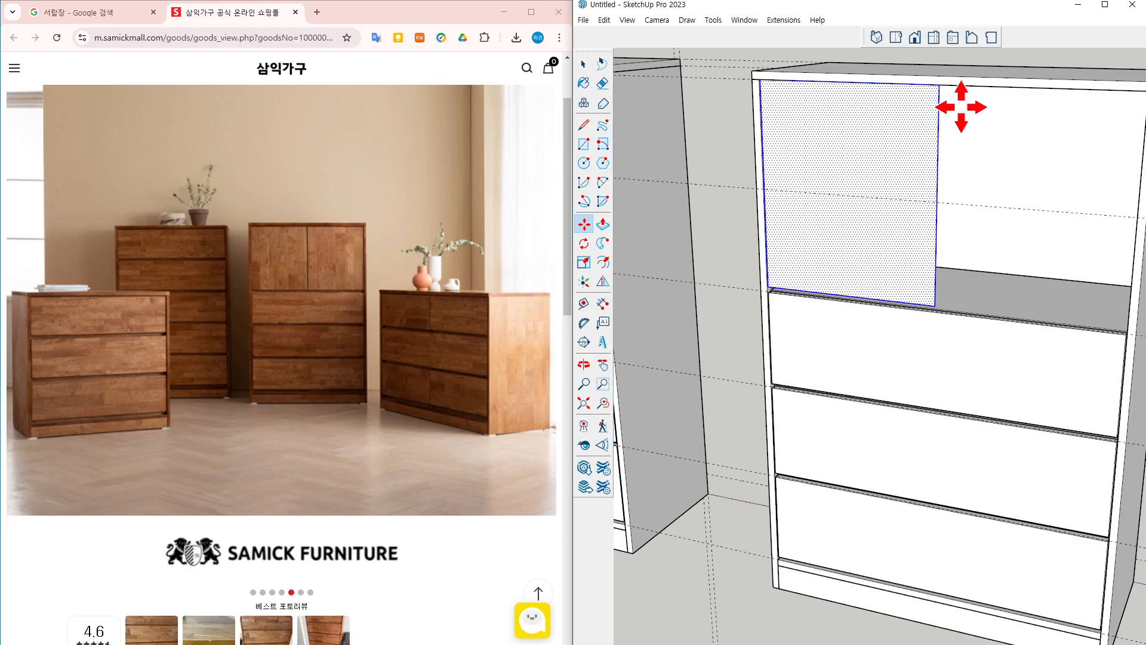
left_click(960, 107)
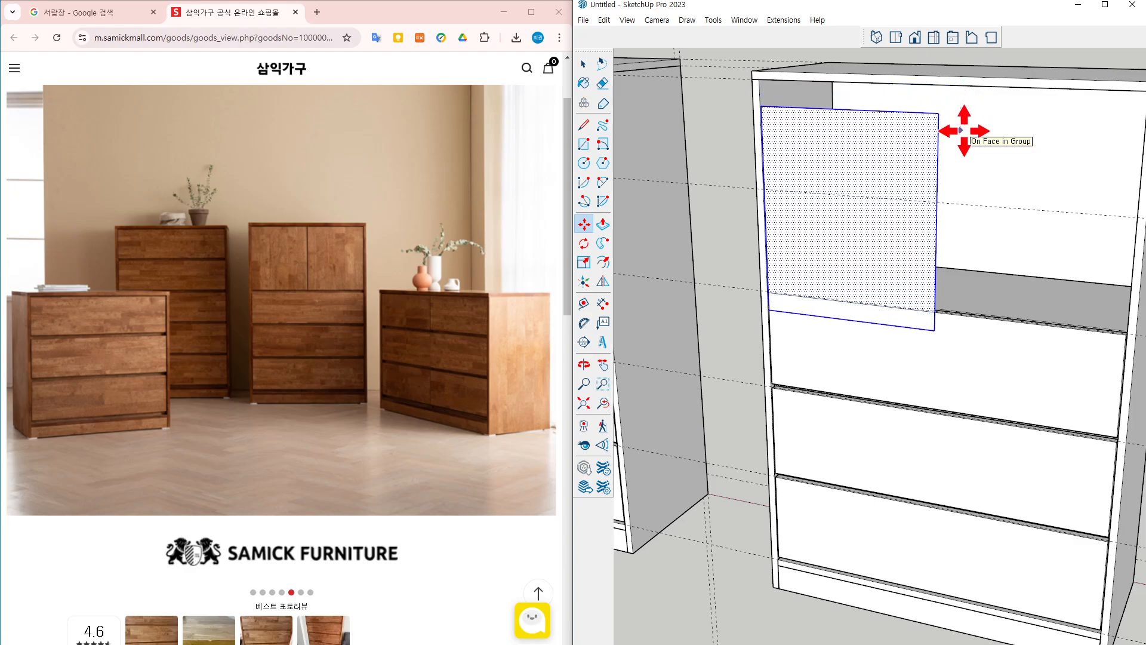
key("Escape")
middle_click_drag(964, 131, 904, 205)
key("space")
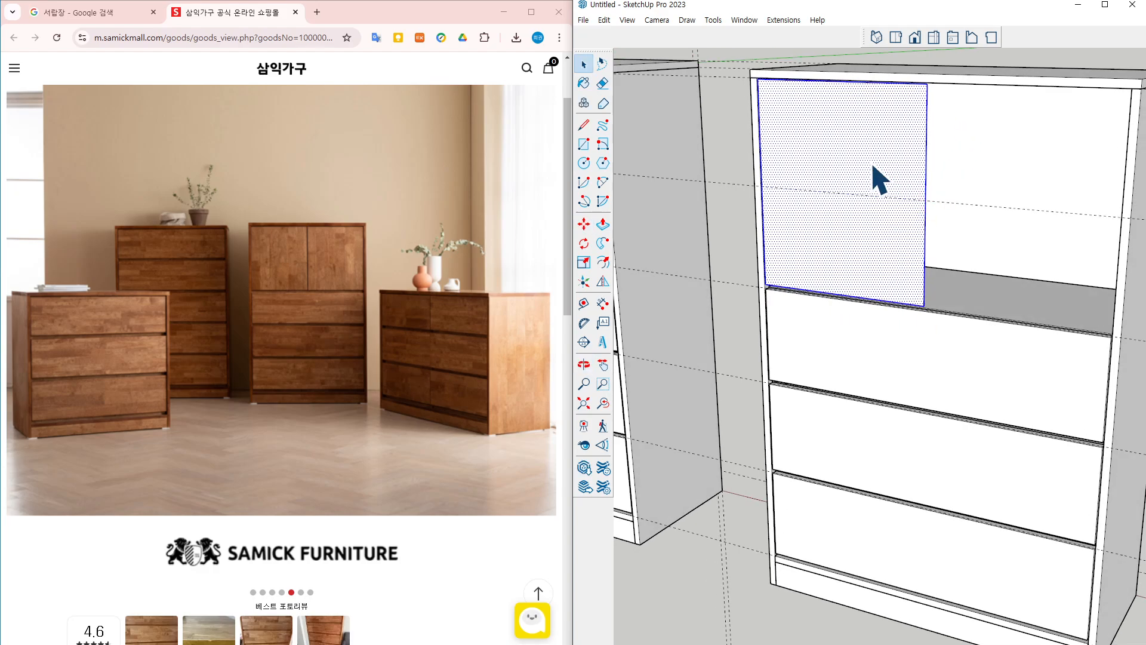
scroll(922, 134, "up", 2)
left_click(929, 127)
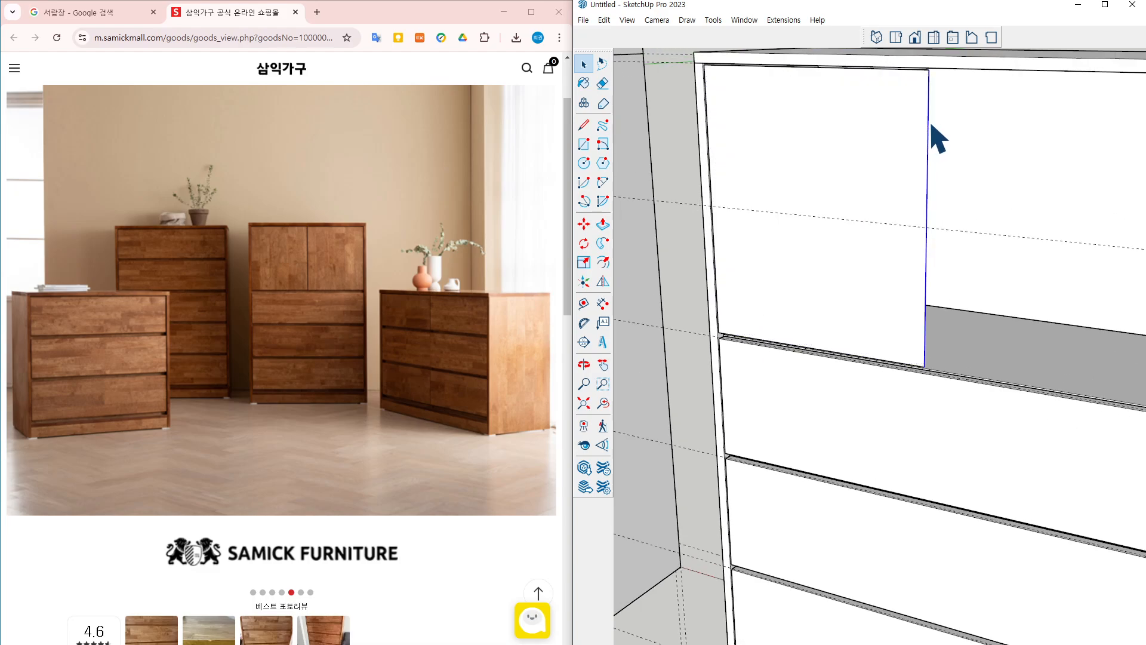
key("m")
scroll(946, 158, "up", 3)
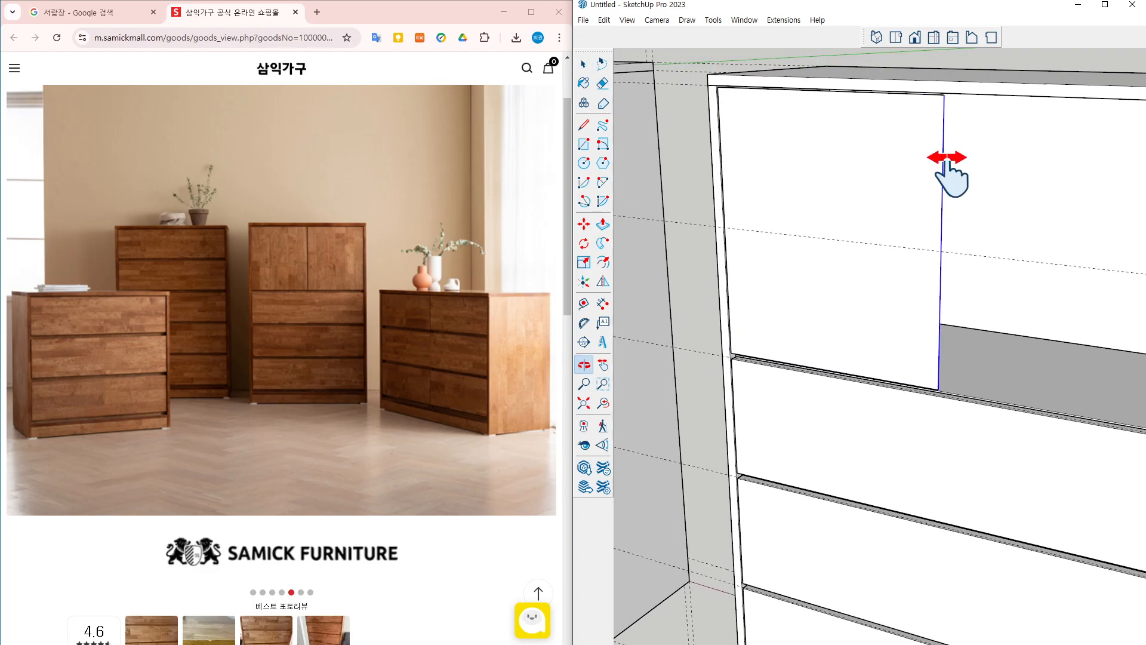
left_click_drag(955, 207, 886, 197)
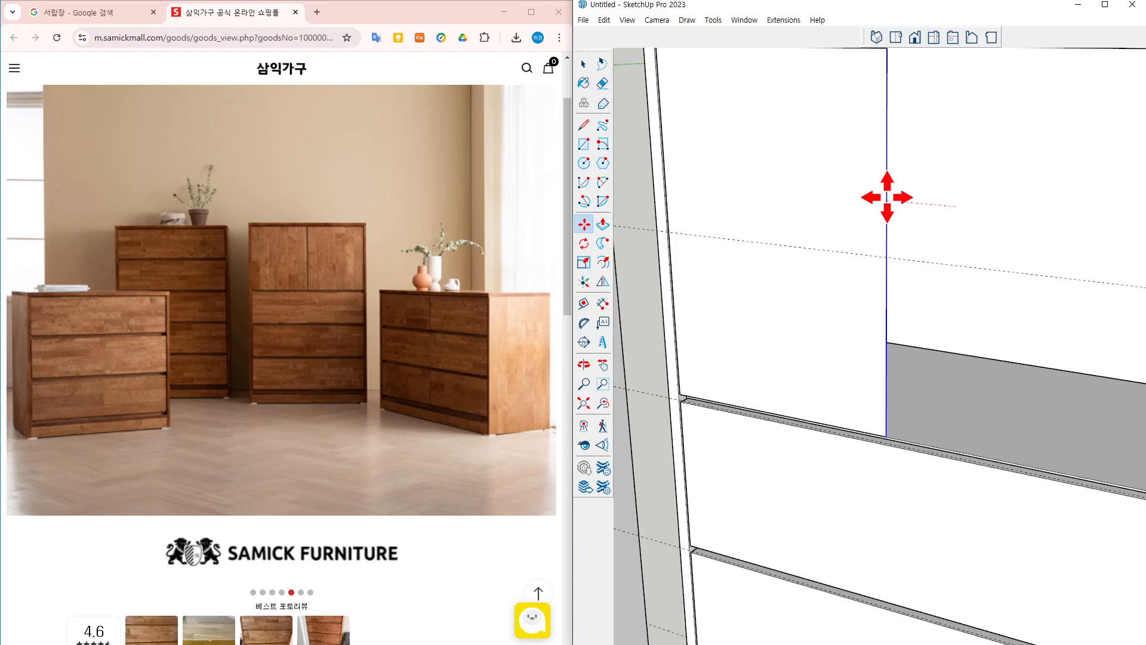
key("Escape")
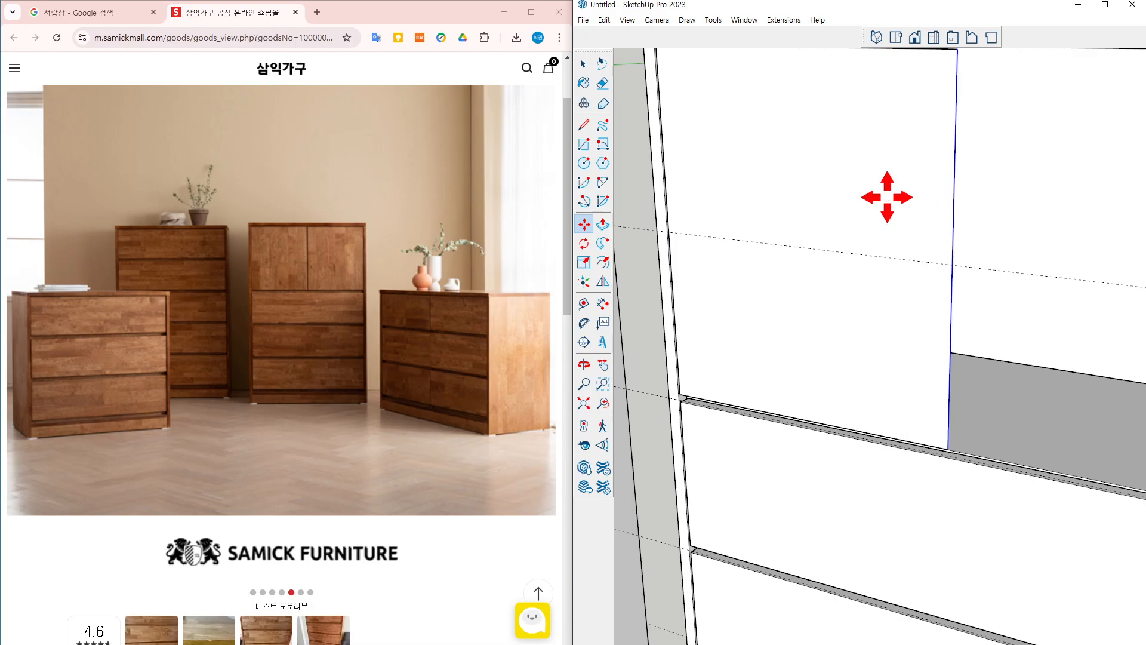
Push the door face back into the opening to match the thickness of the drawer front below it
key("space")
middle_click(820, 198)
key("p")
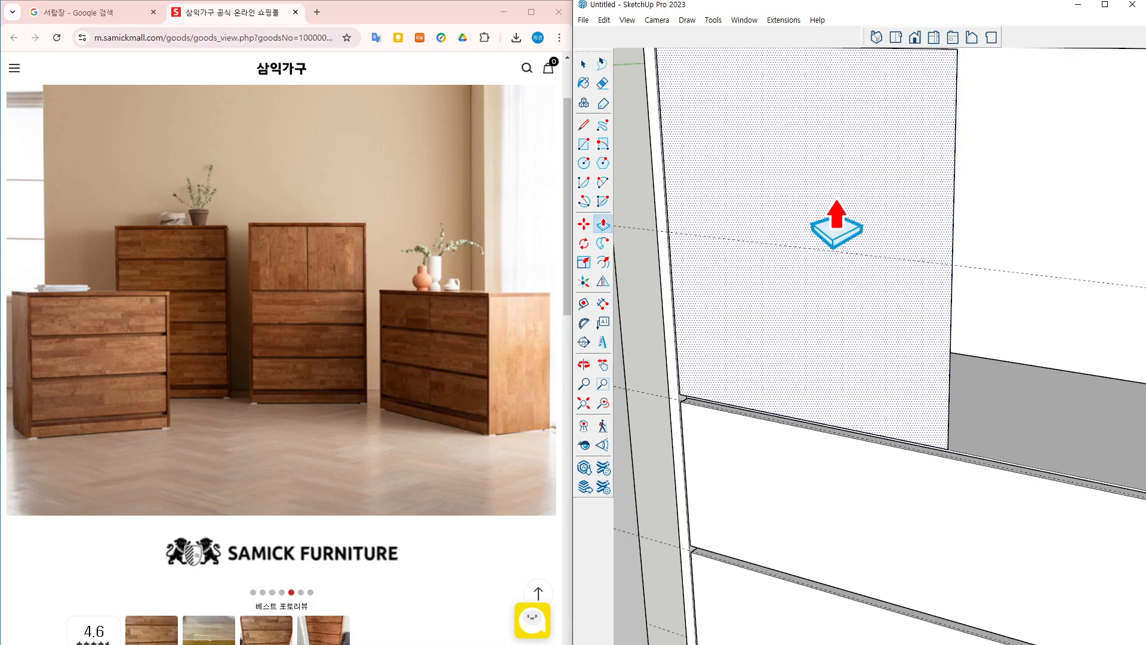
left_click(835, 223)
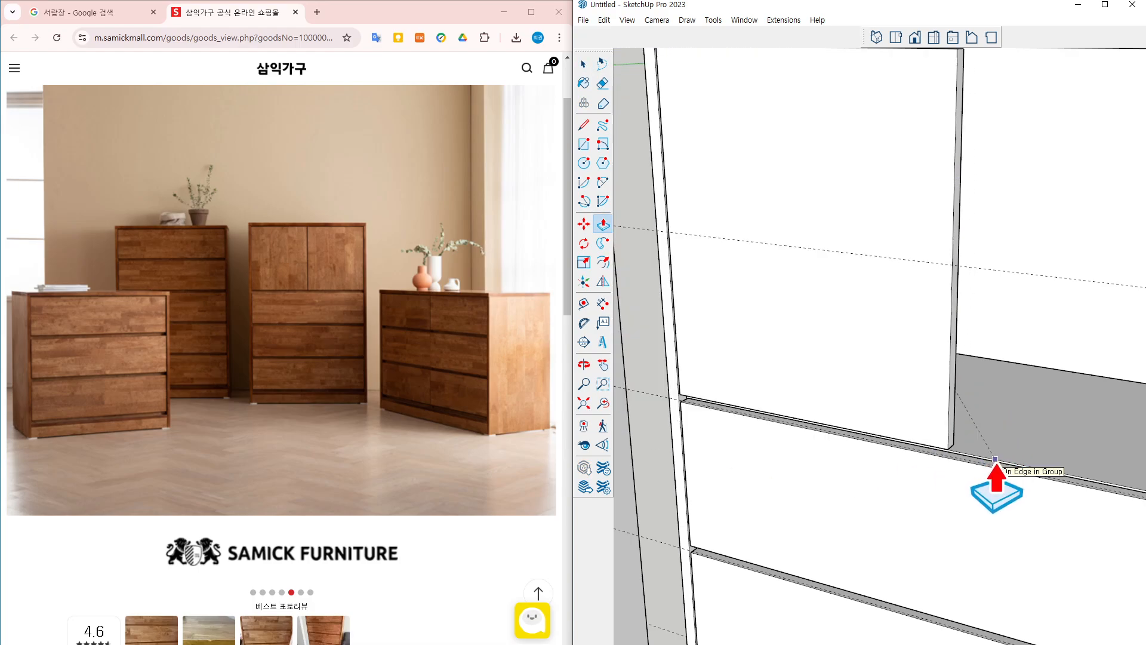
scroll(993, 458, "up", 3)
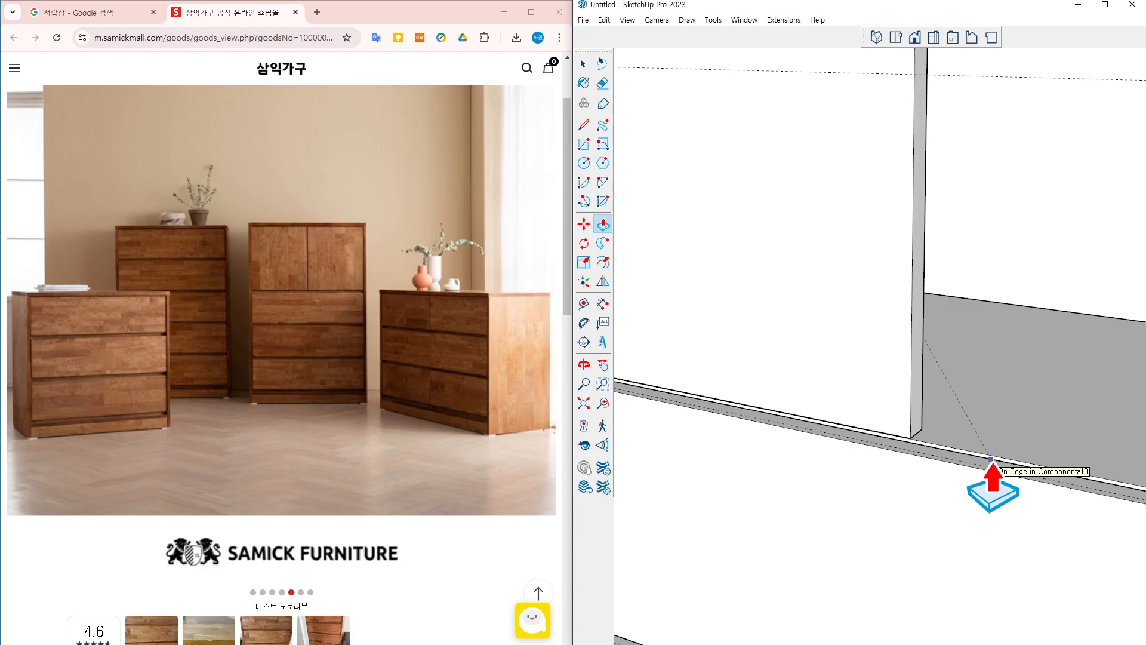
left_click(991, 459)
Select all connected geometry of the door panel and combine it into a single object
scroll(848, 409, "down", 3)
key("space")
triple_click(794, 310)
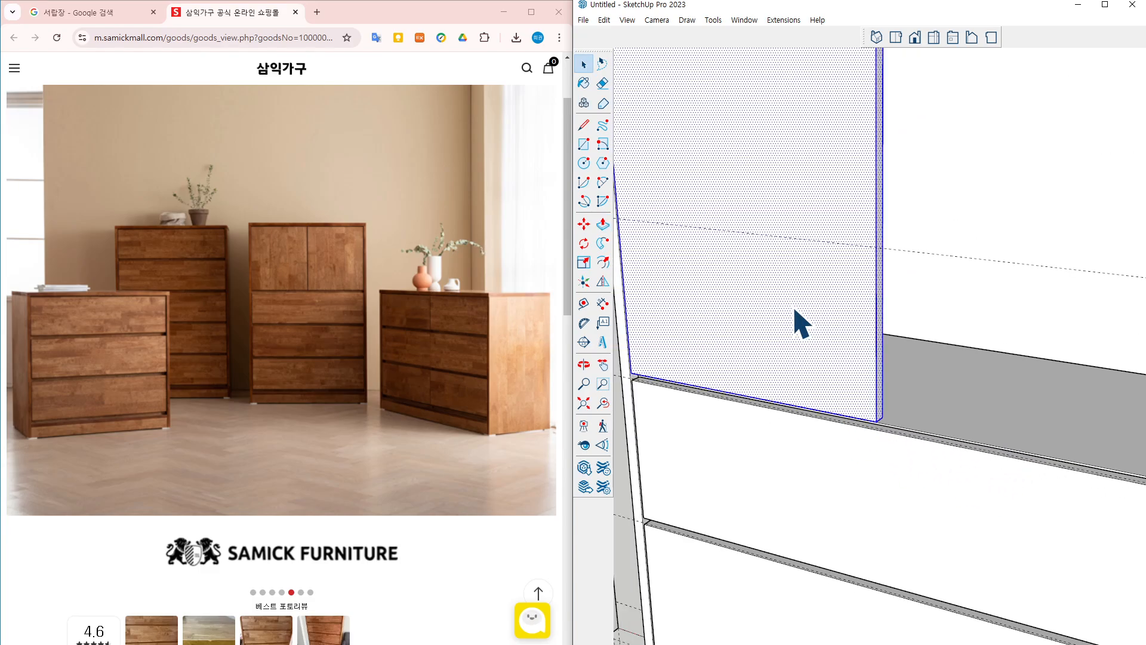
scroll(797, 310, "down", 4)
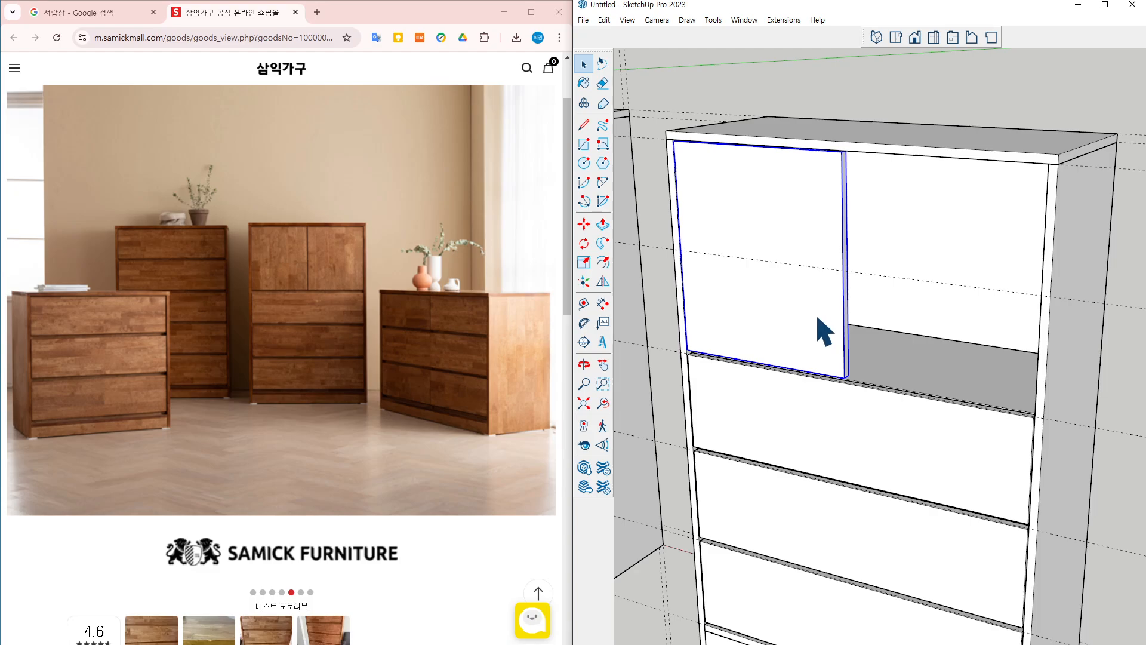
Copy the door along the red axis into the other half of the opening and align it with the drawer front's outer corner
key("m")
scroll(847, 156, "up", 3)
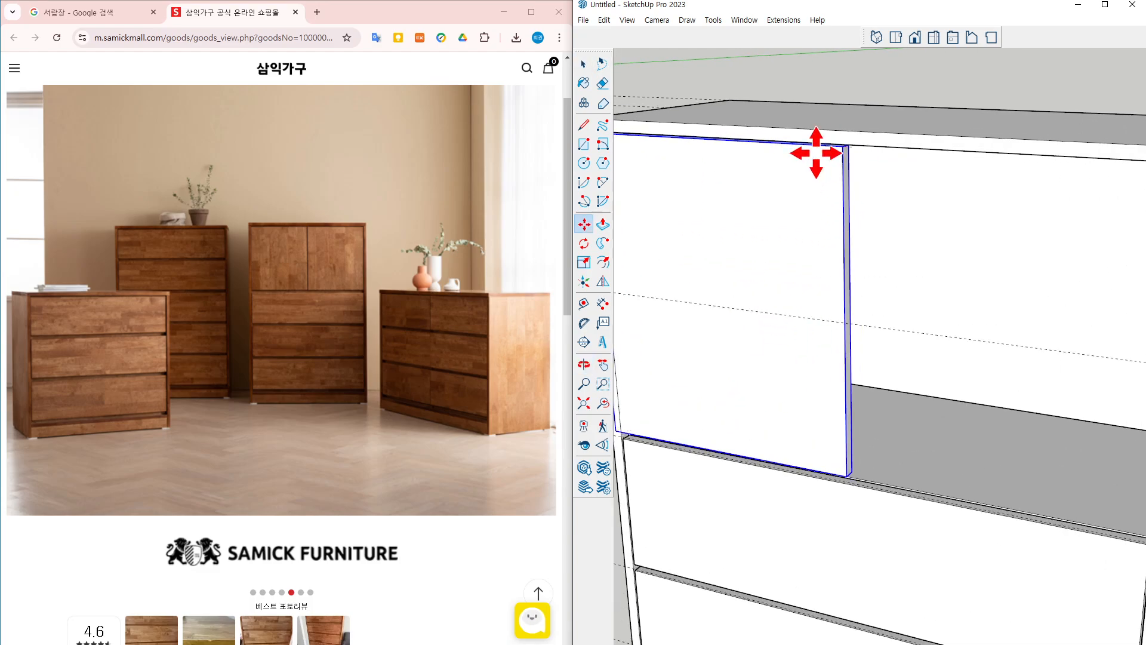
scroll(805, 170, "down", 2)
key("ctrl")
key("shift")
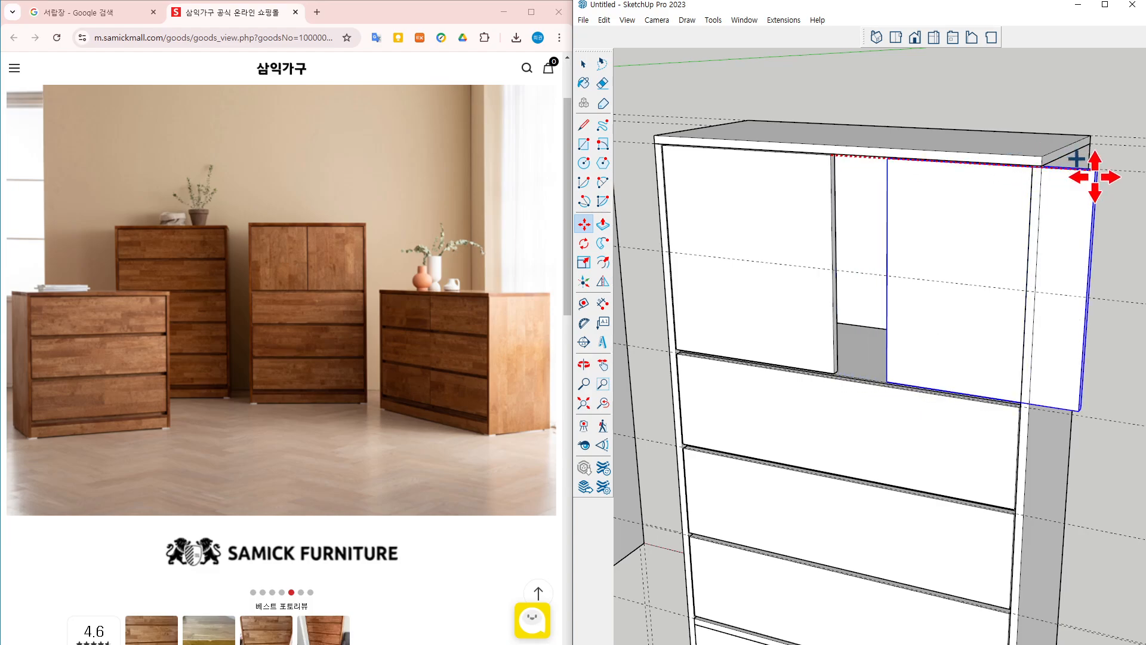
left_click(1026, 205)
scroll(1029, 382, "up", 3)
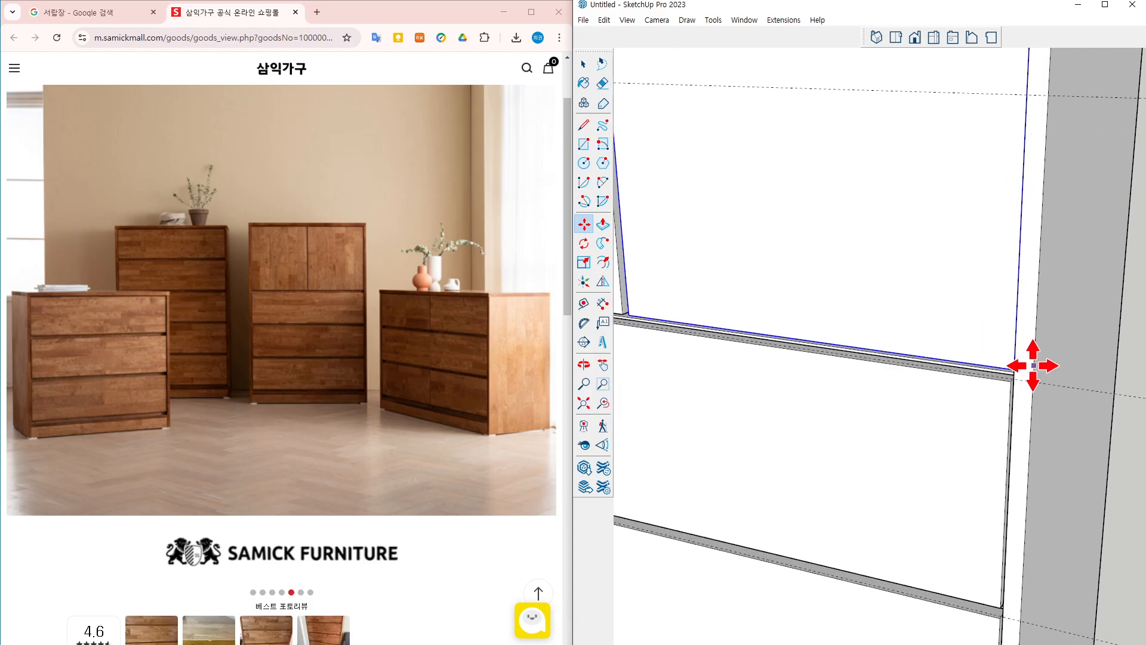
left_click(1013, 370)
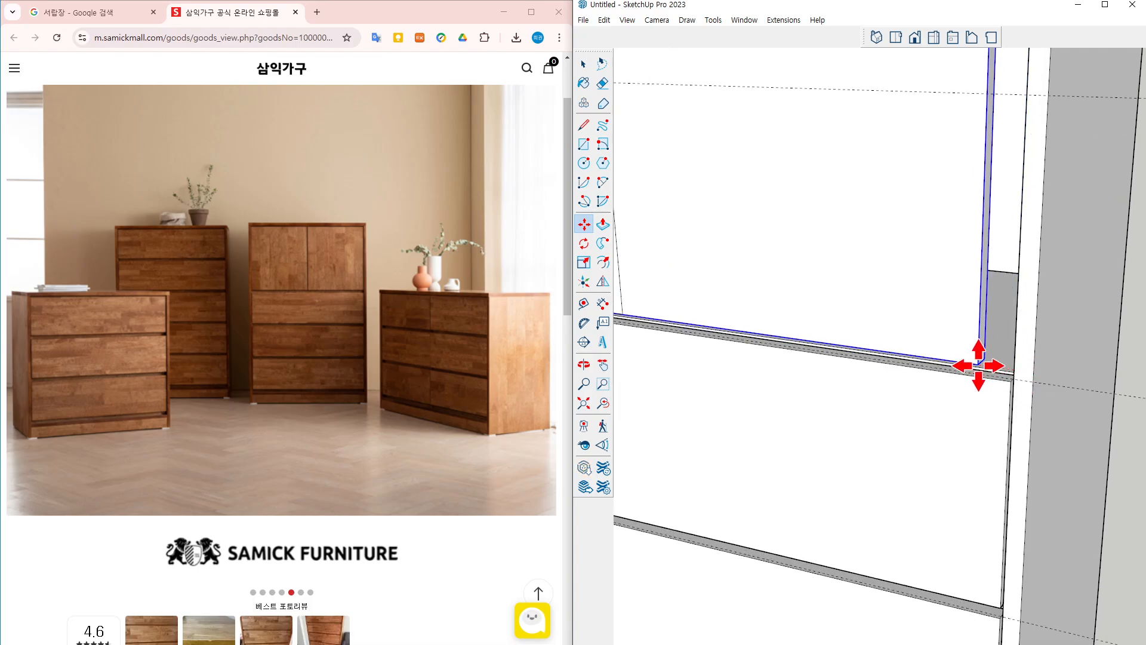
left_click(1013, 386)
scroll(1014, 387, "down", 5)
key("space")
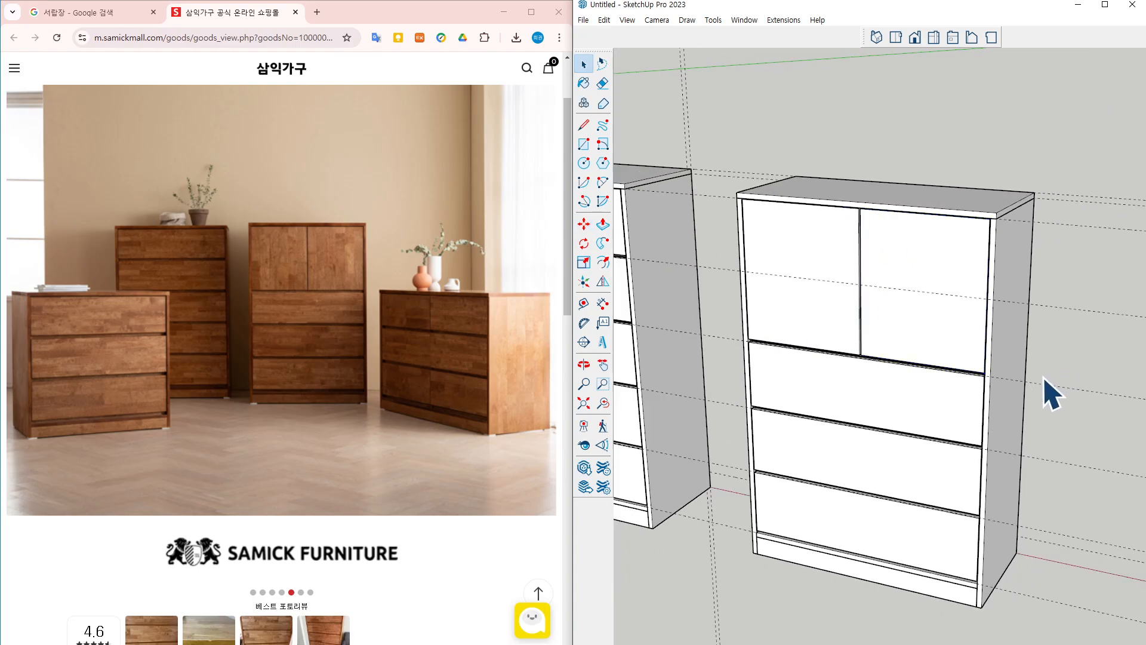
middle_click_drag(1044, 377, 1016, 373)
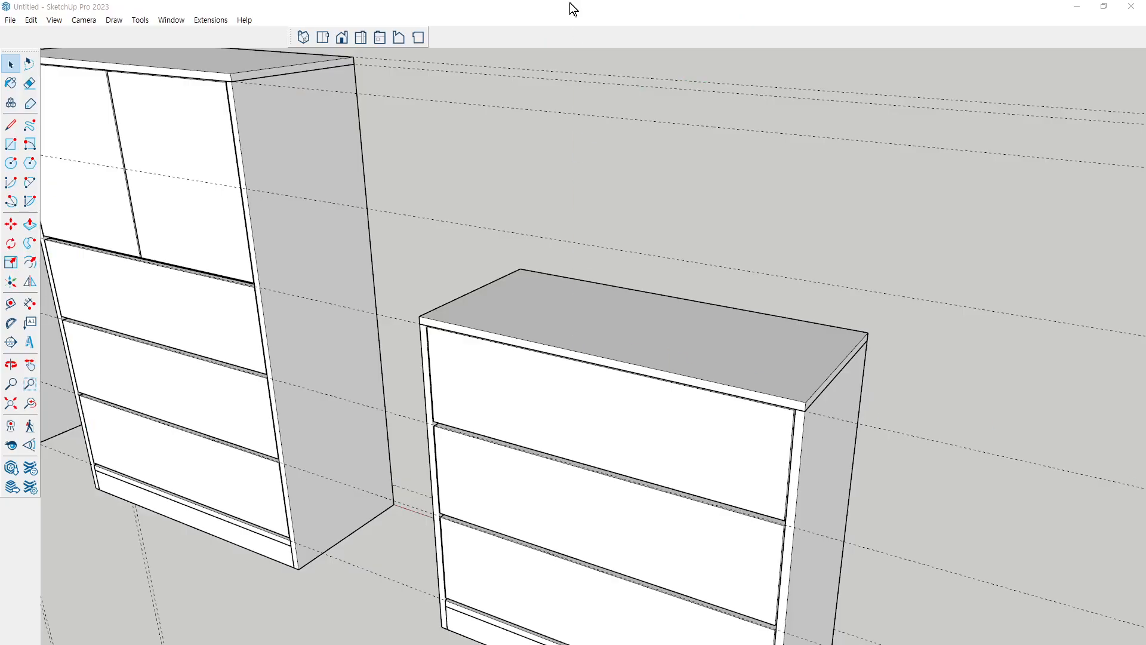
Bring up the web reference photo and examine the vases standing on the wide chest
left_click(1077, 9)
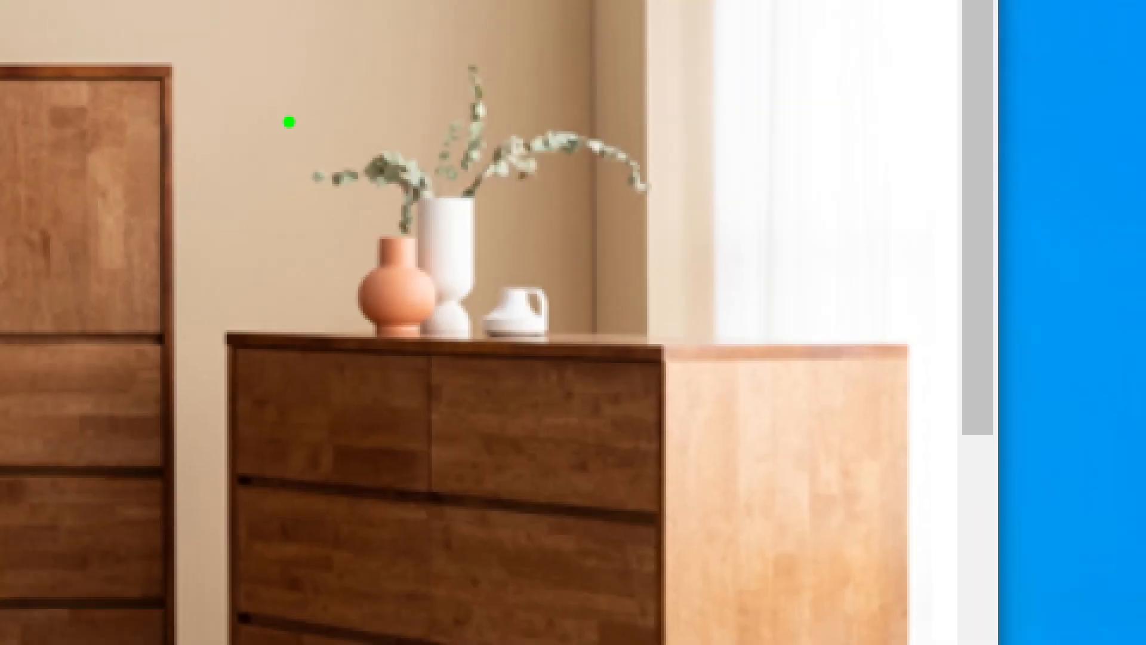
mouse_move(290, 139)
left_mouse_down()
mouse_move(587, 507)
mouse_move(572, 439)
left_mouse_up()
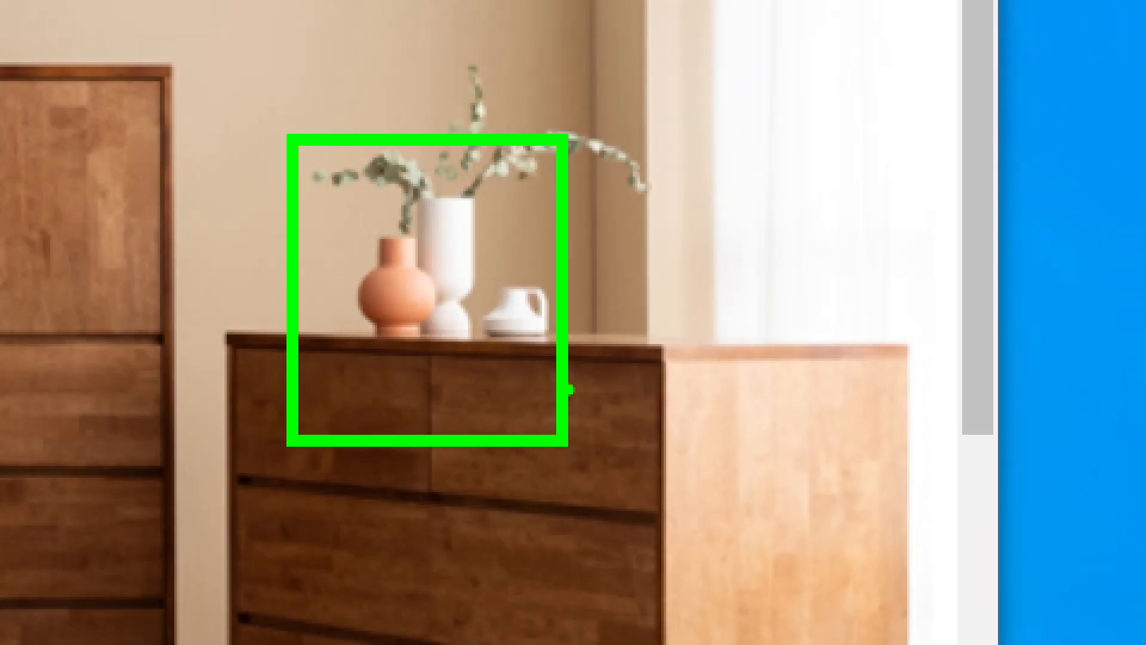
left_click_drag(304, 259, 216, 256)
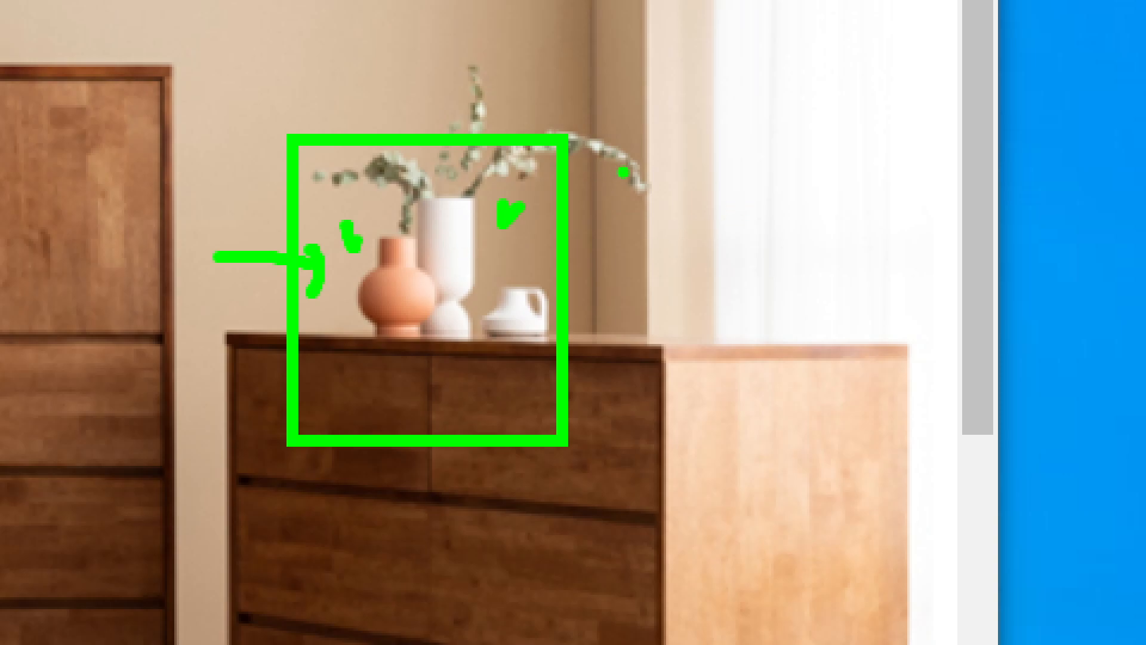
key("Escape")
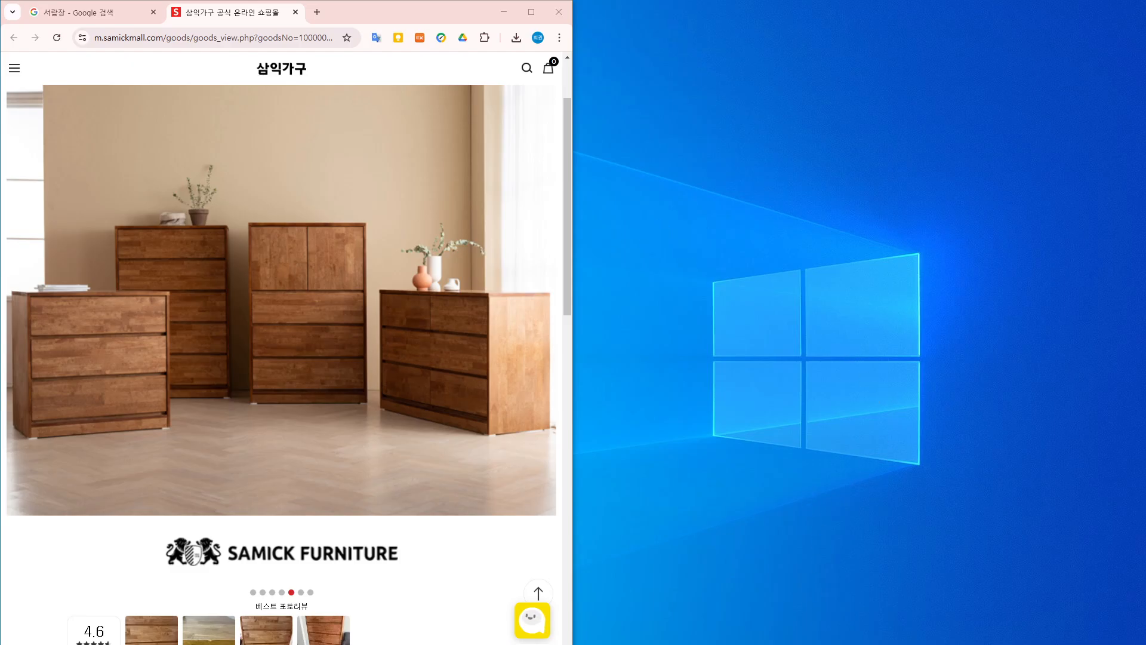
left_click(742, 627)
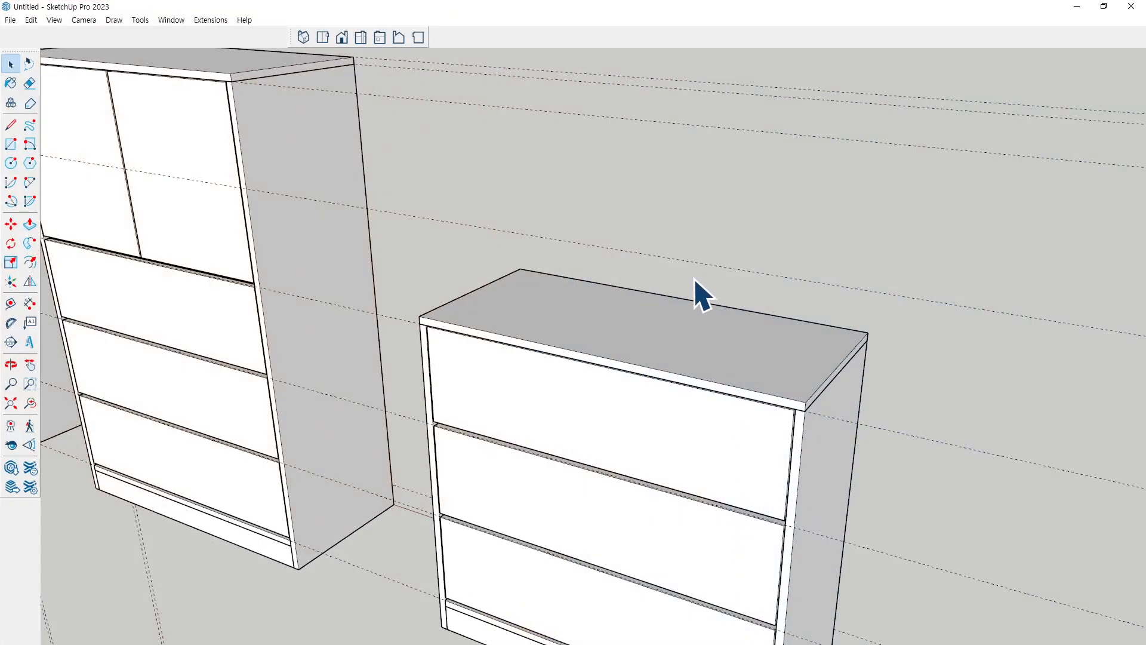
Draw a tall, narrow upright rectangle standing on top of the three-drawer chest
middle_click_drag(696, 280, 681, 325)
middle_click(708, 330)
key("r")
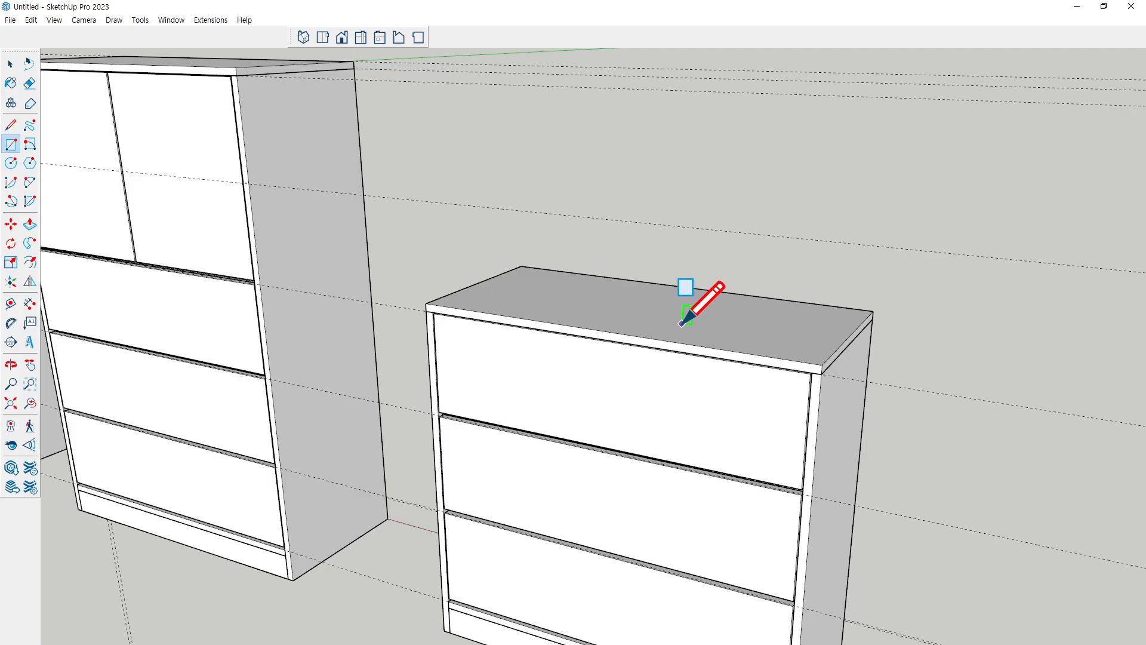
scroll(681, 323, "up", 4)
left_click(681, 323)
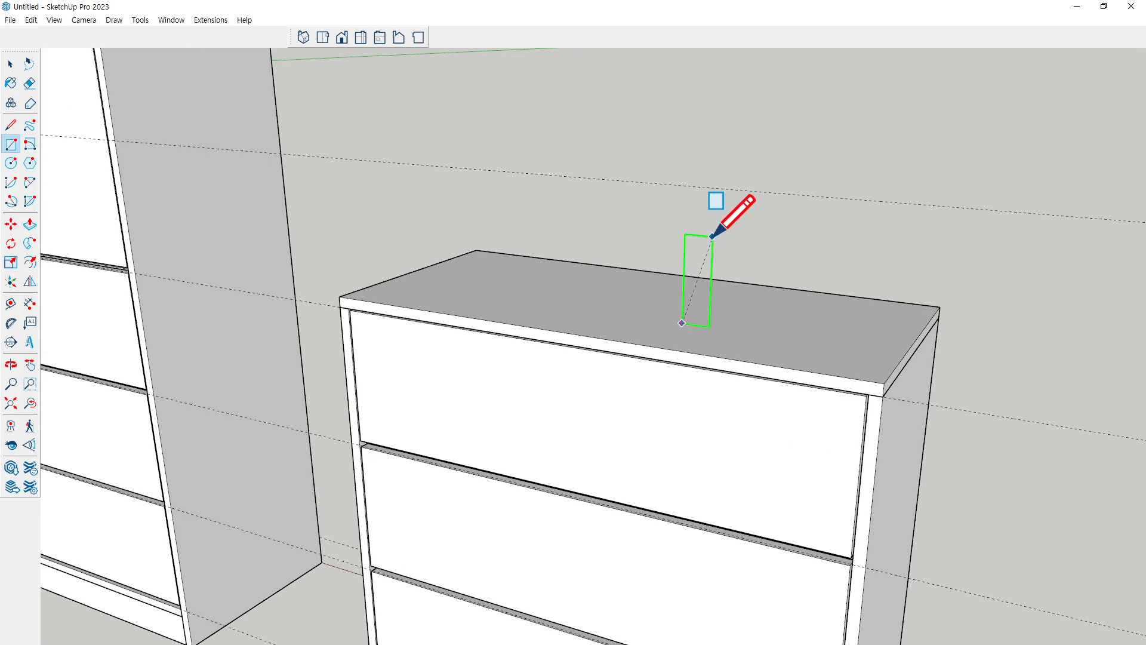
middle_click_drag(712, 237, 760, 205)
scroll(762, 205, "down", 2)
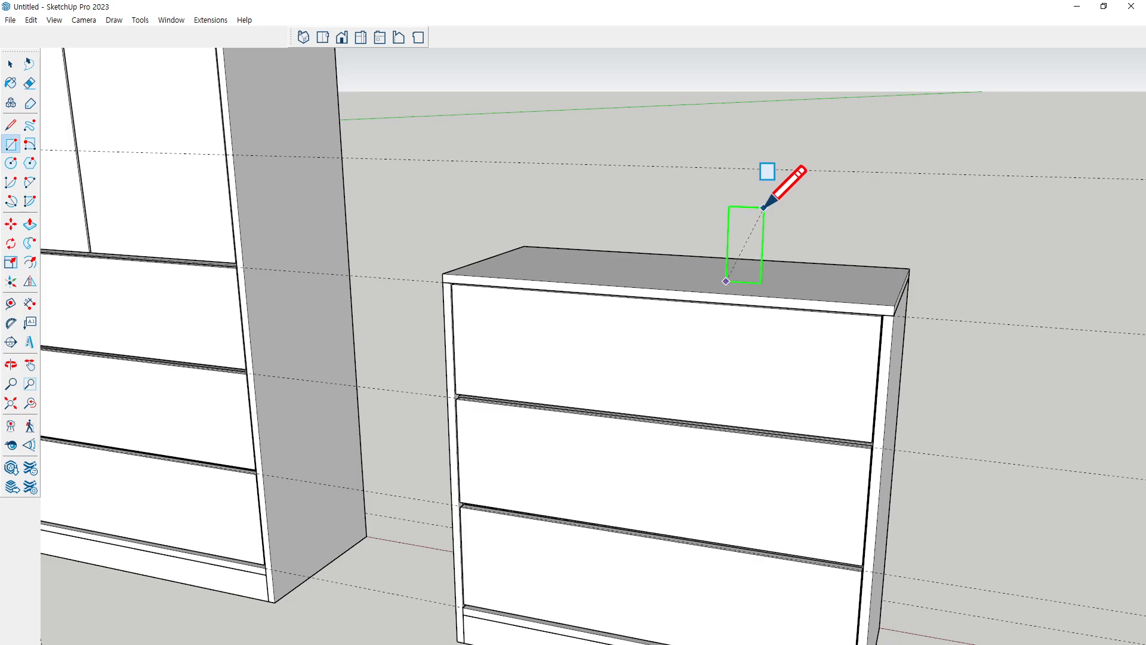
left_click(763, 208)
middle_click_drag(772, 230, 744, 269)
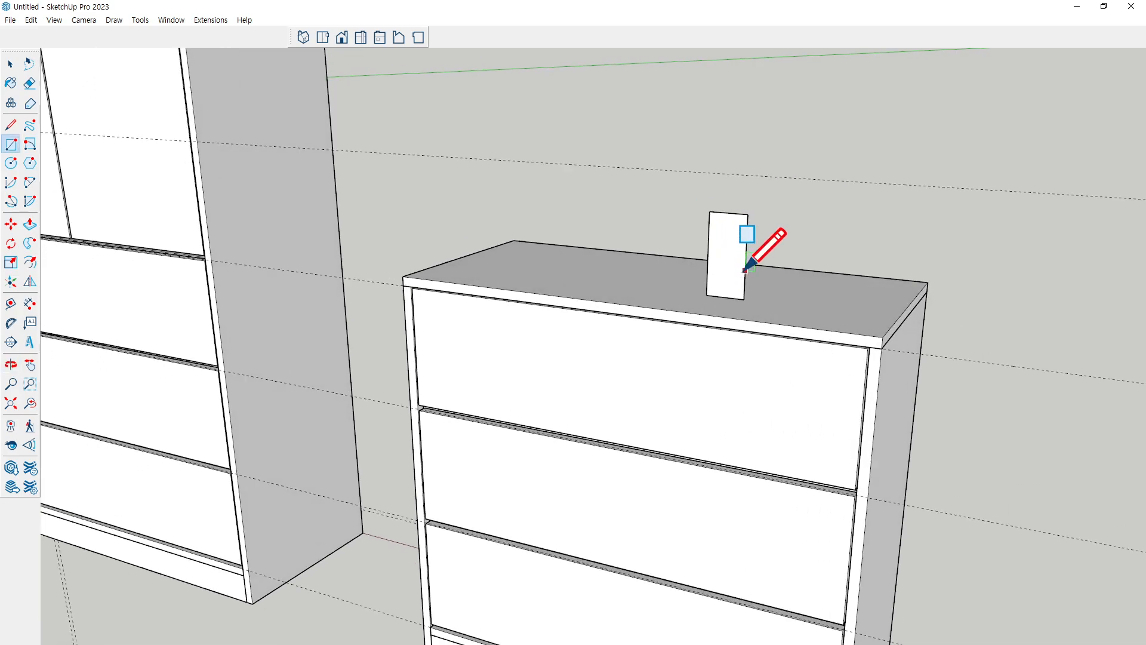
Place a horizontal guide across the upright rectangle, parallel to its upper edge and slightly below mid-height
scroll(769, 230, "up", 5)
scroll(770, 256, "down", 4)
scroll(684, 296, "up", 1)
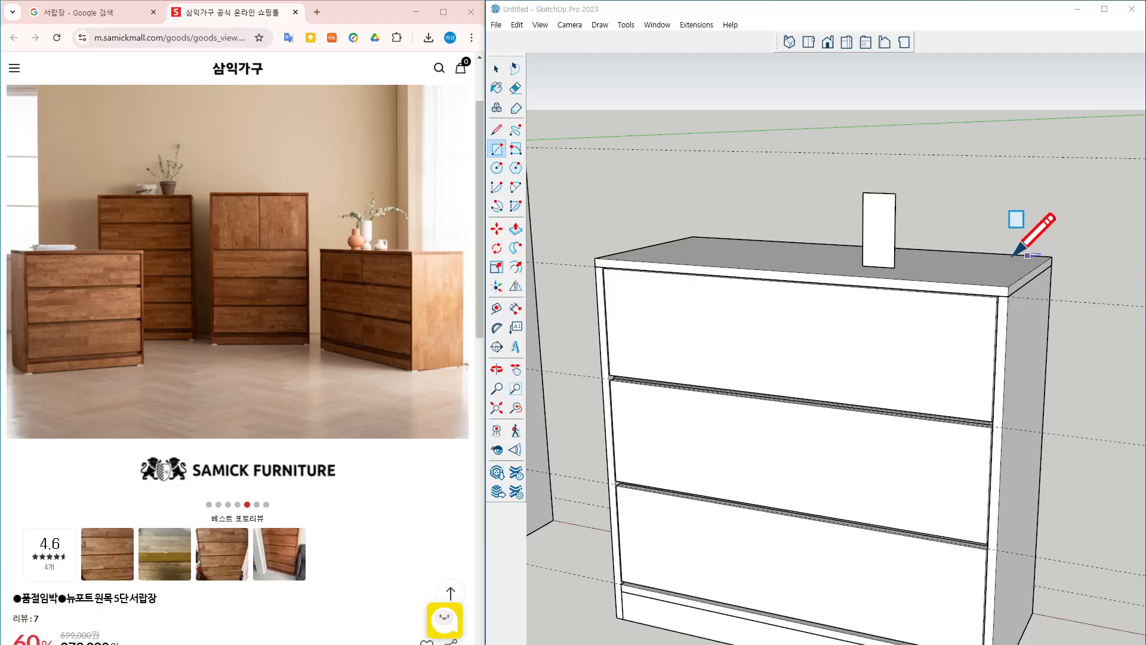
scroll(877, 232, "up", 4)
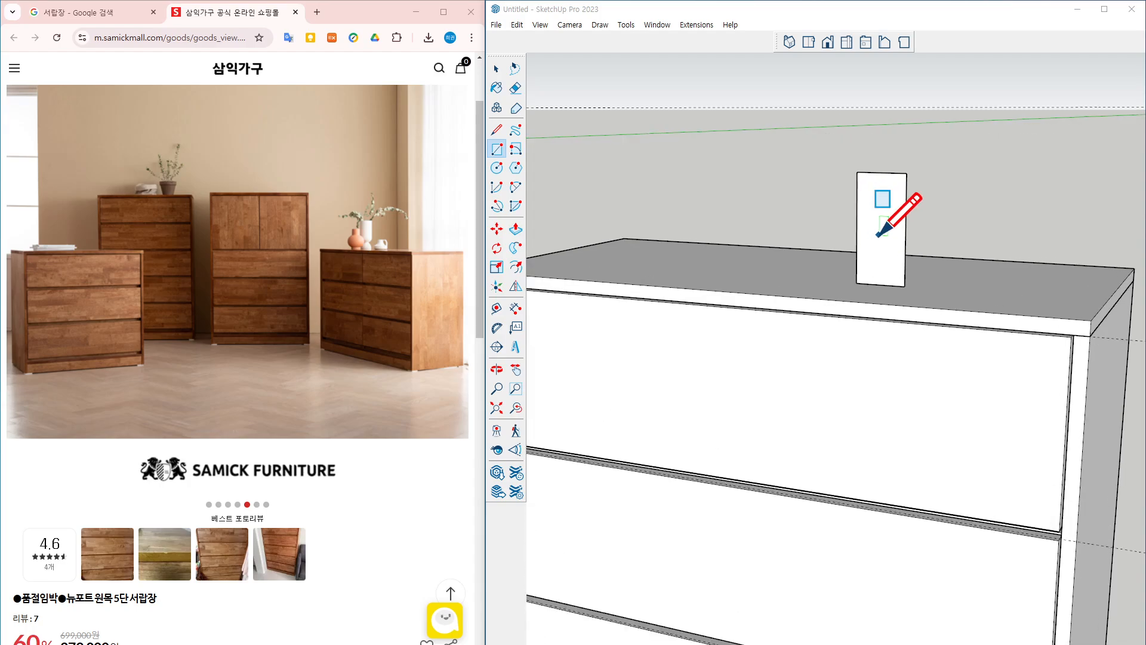
scroll(877, 232, "up", 2)
scroll(880, 234, "up", 2)
key("l")
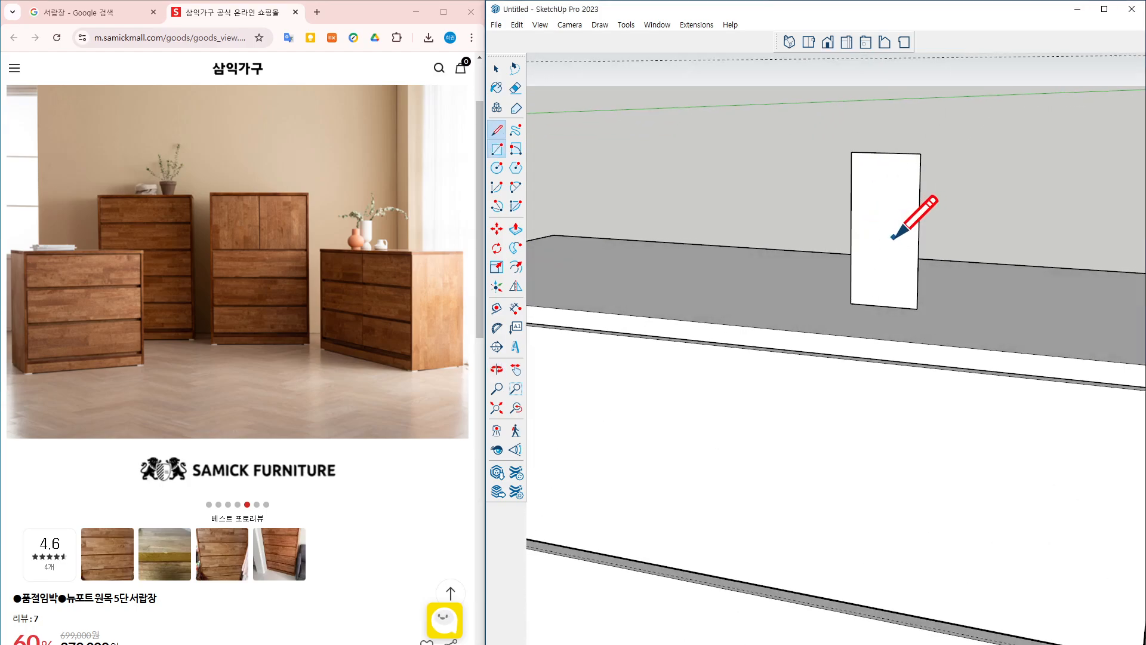
key("t")
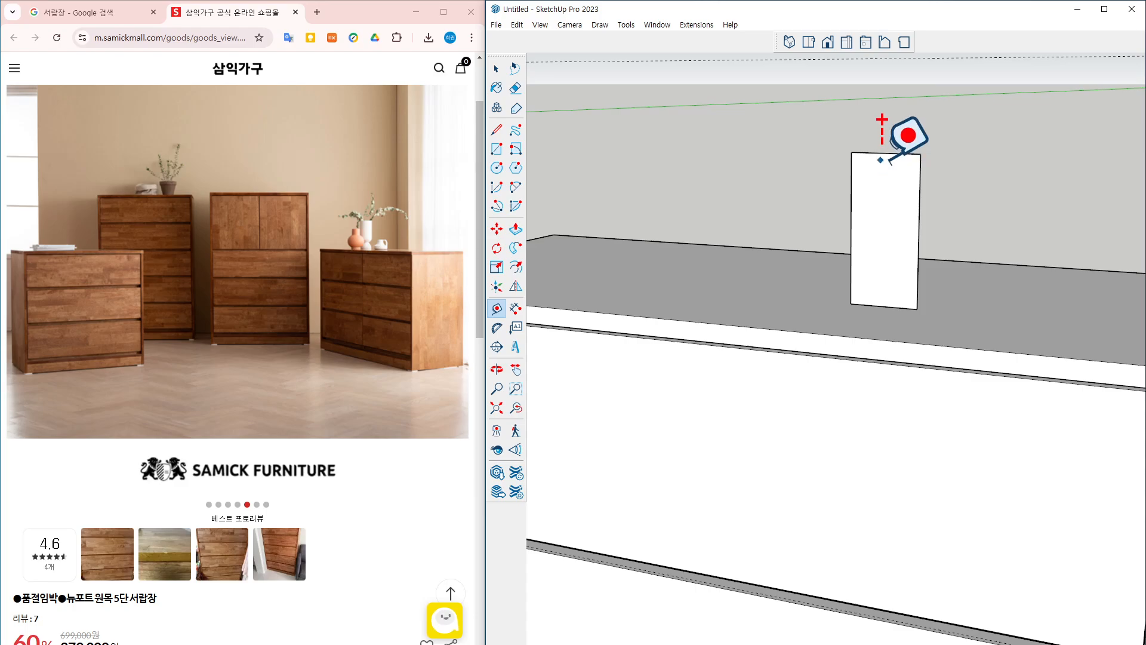
left_click(885, 153)
left_click(884, 250)
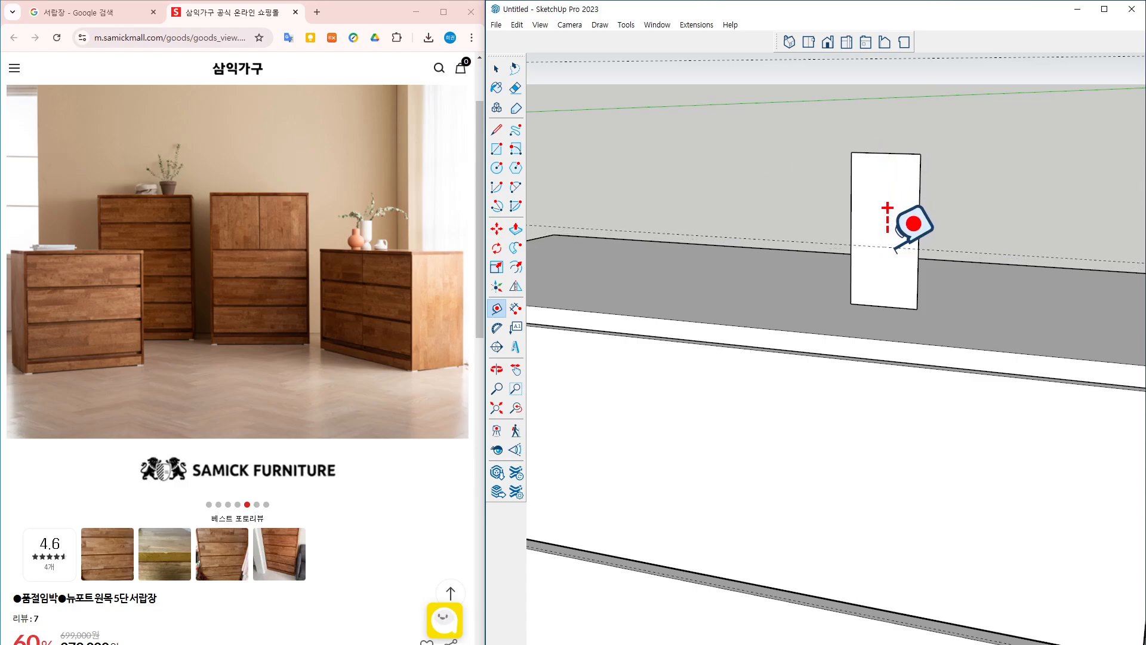
Place a horizontal guide about 38 mm above the upright rectangle's lower edge and a vertical guide just inside its outer side edge
left_click(883, 306)
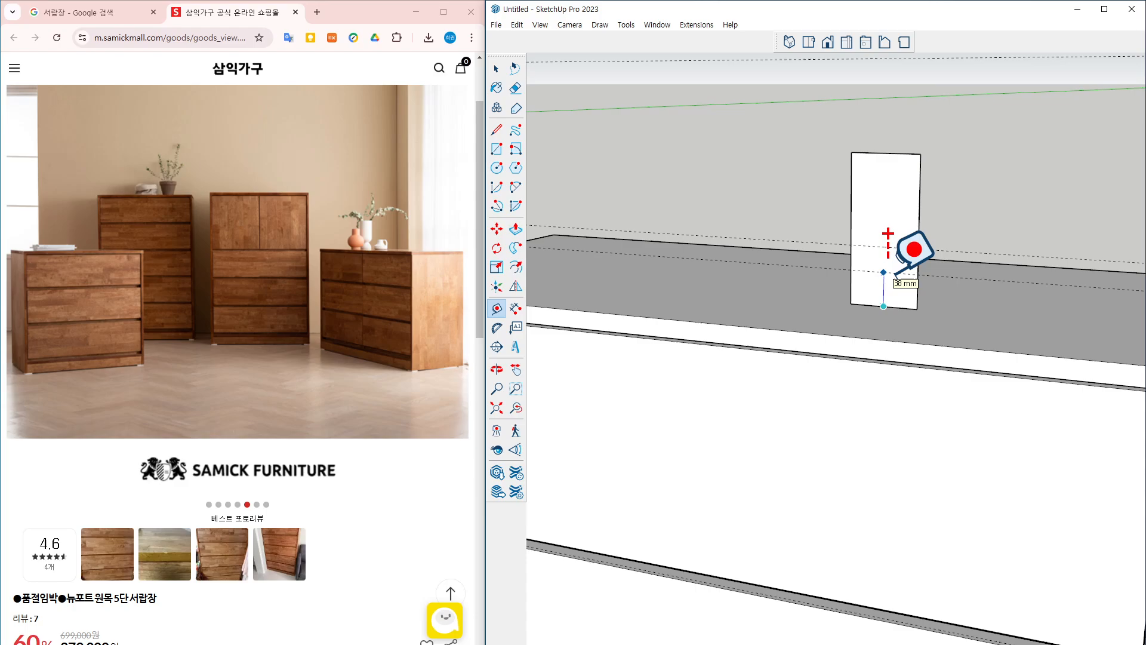
left_click(884, 273)
left_click(917, 286)
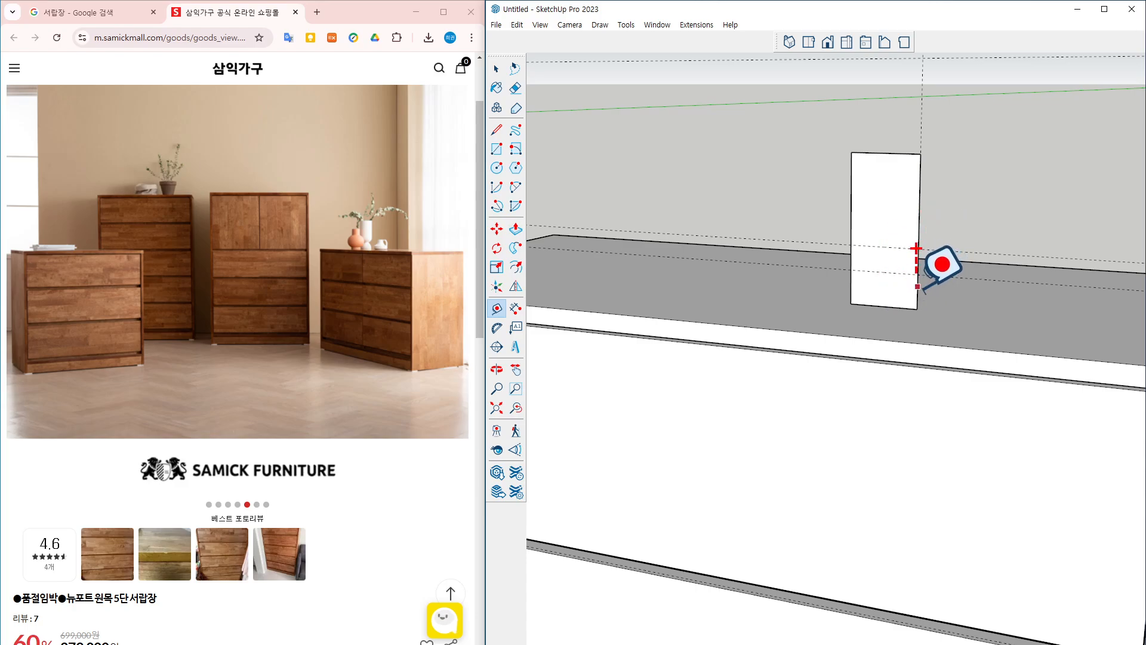
left_click(907, 285)
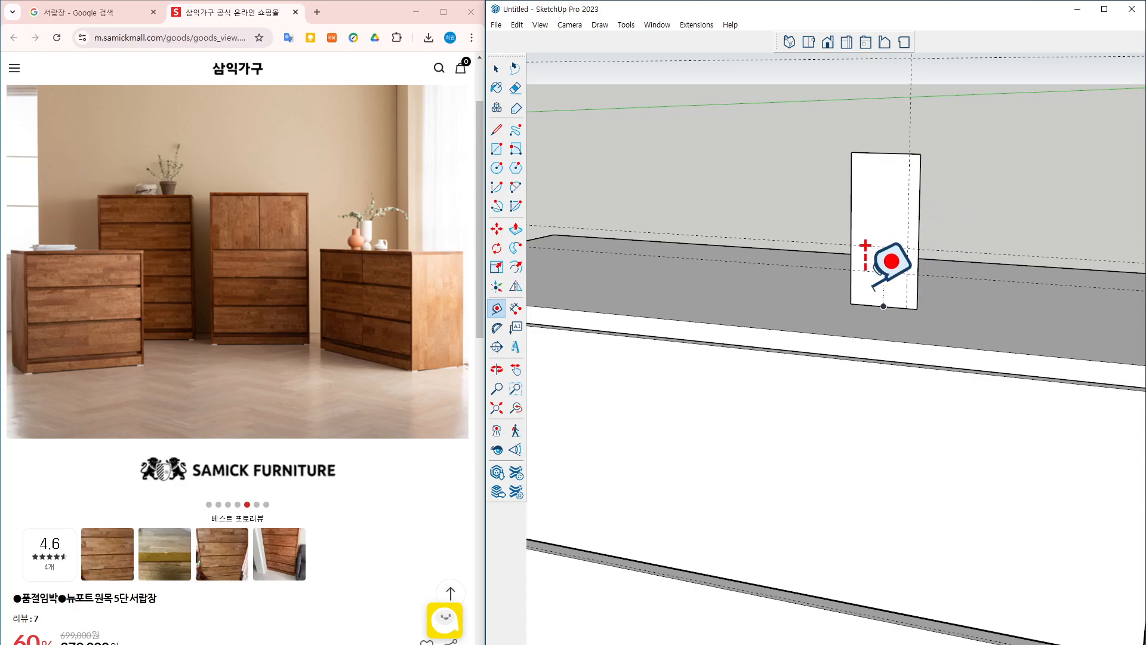
Place a vertical guide along the middle of the upright rectangle, parallel to its side edge
left_click(851, 285)
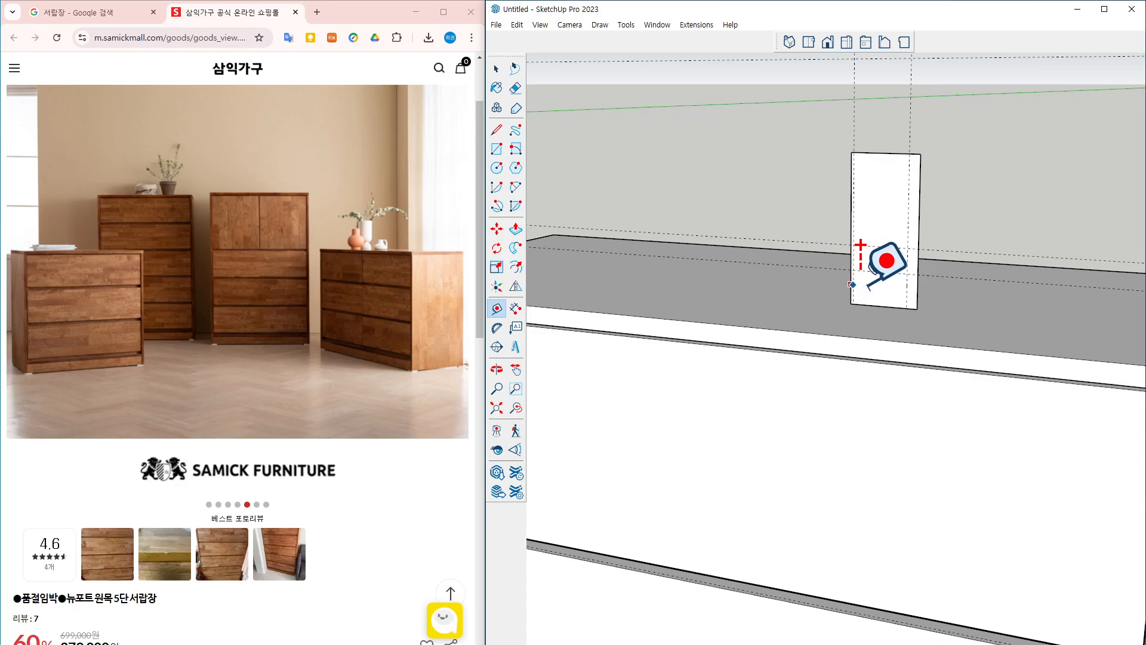
scroll(865, 285, "up", 1)
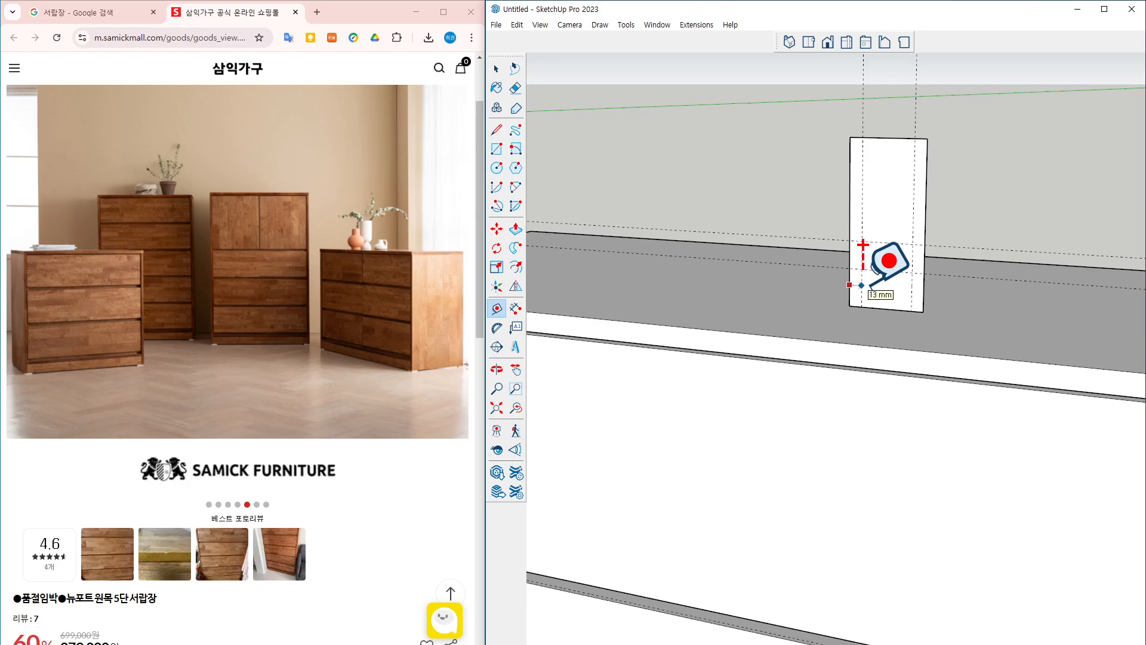
left_click(886, 286)
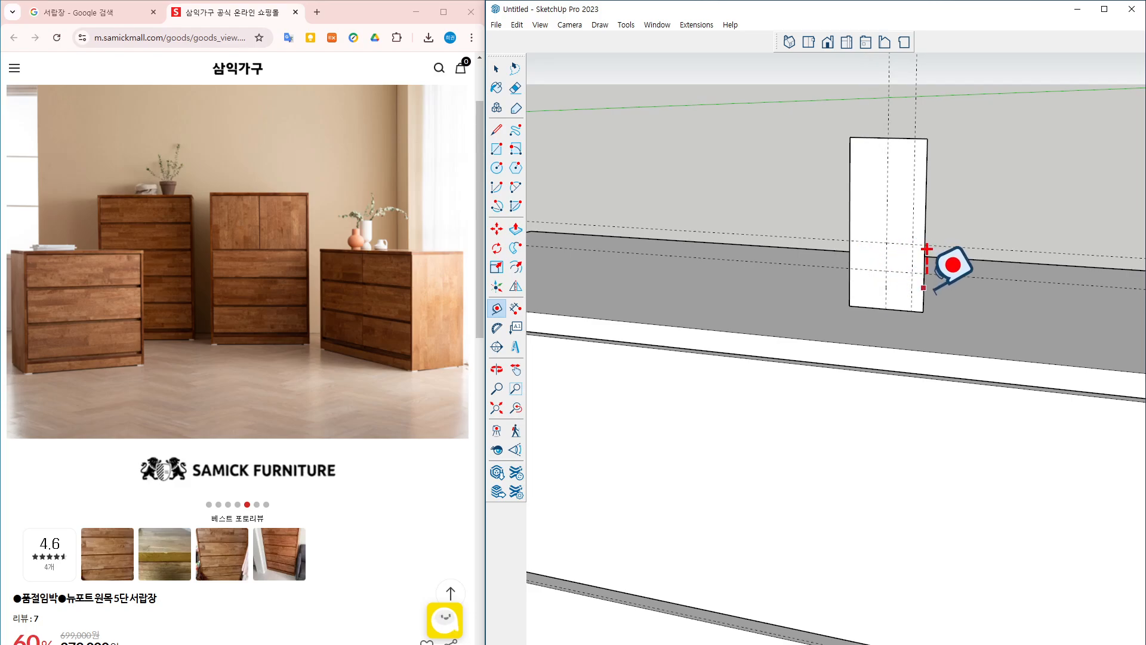
Draw a small rectangle from the upright rectangle's lower outer corner to the crossing of the lower horizontal and outer vertical guides
scroll(932, 287, "up", 1)
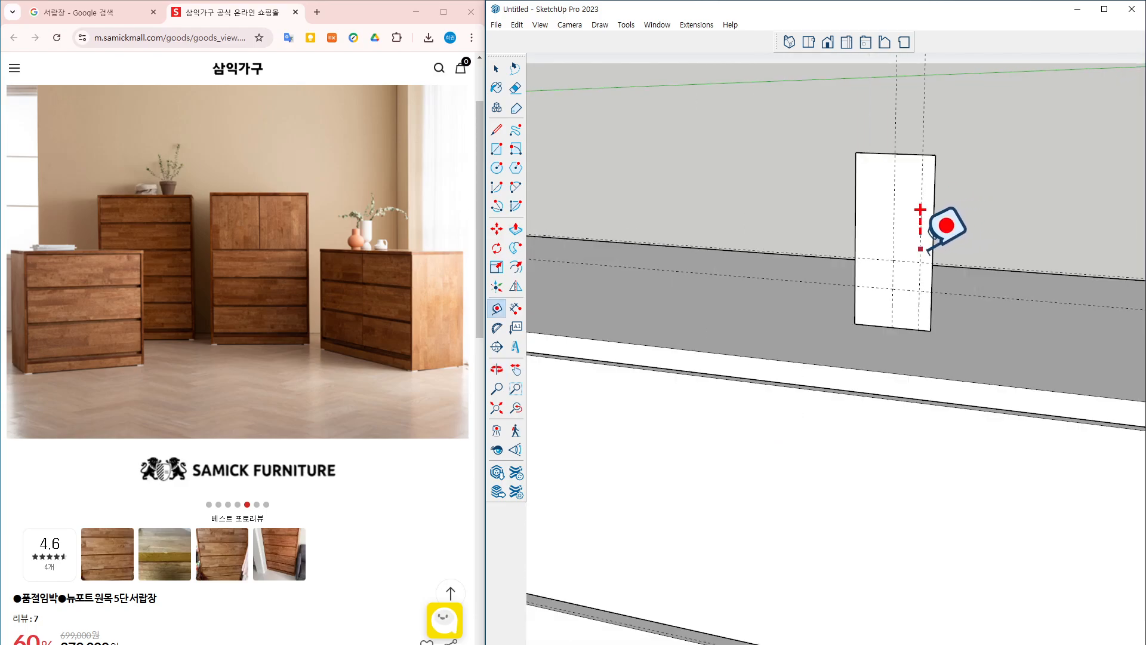
scroll(927, 225, "up", 1)
key("l")
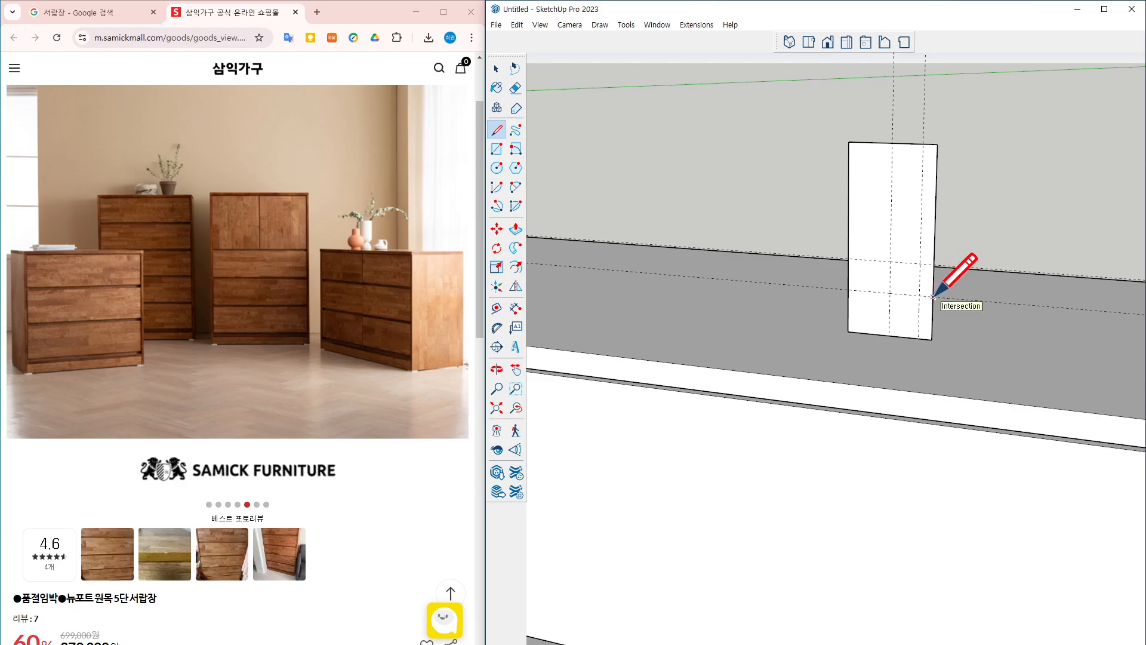
key("r")
left_click(931, 339)
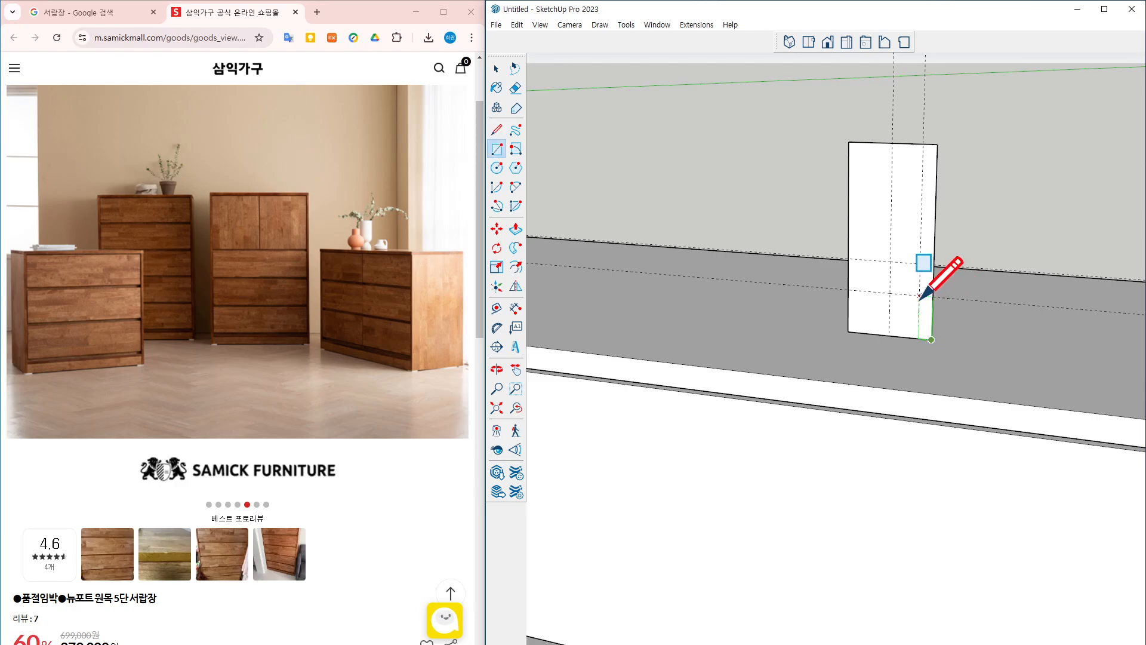
left_click(919, 296)
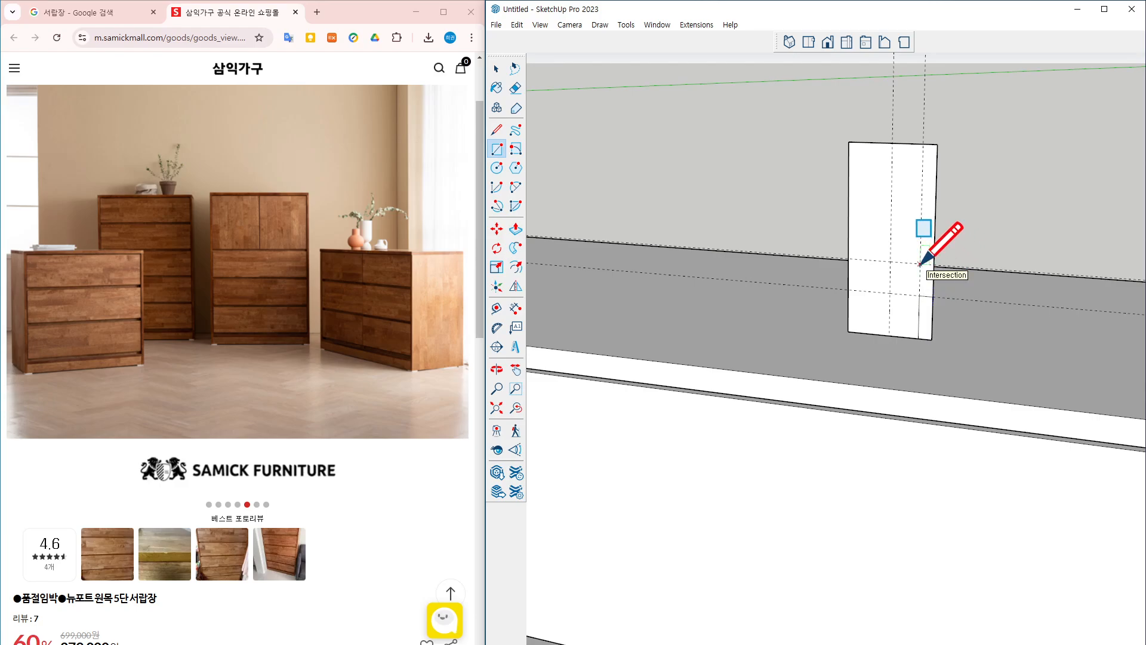
Draw two slanted lines forming a V-shaped neck, from the small rectangle's upper inner corner inward and out to the upper guide at the side edge
key("l")
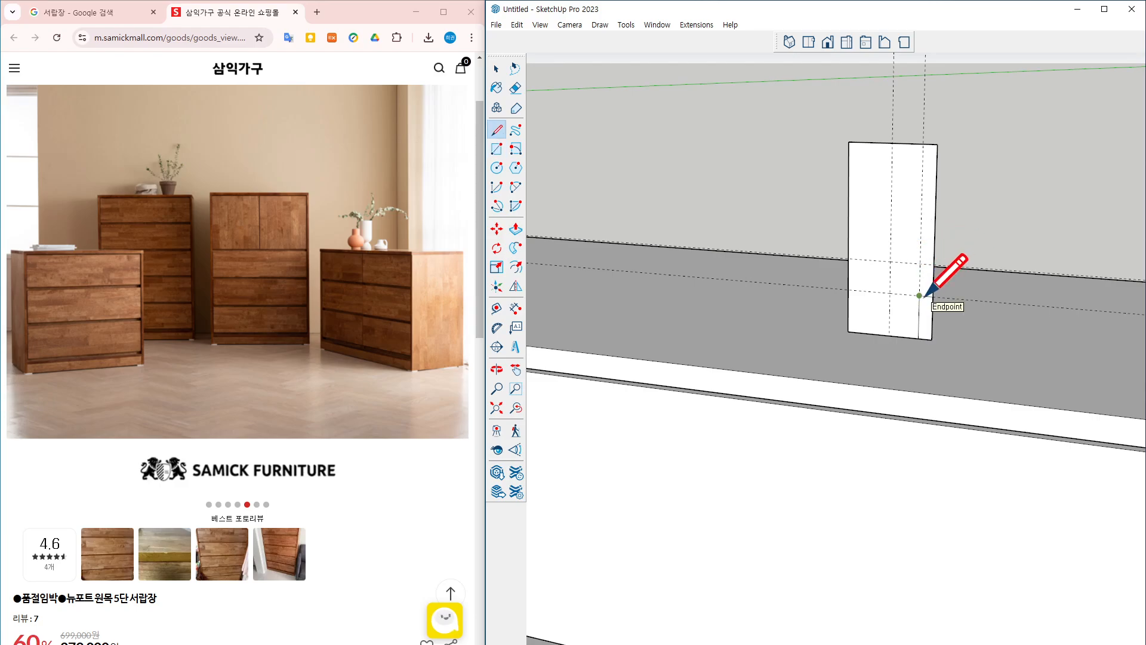
scroll(912, 277, "up", 2)
scroll(909, 281, "up", 2)
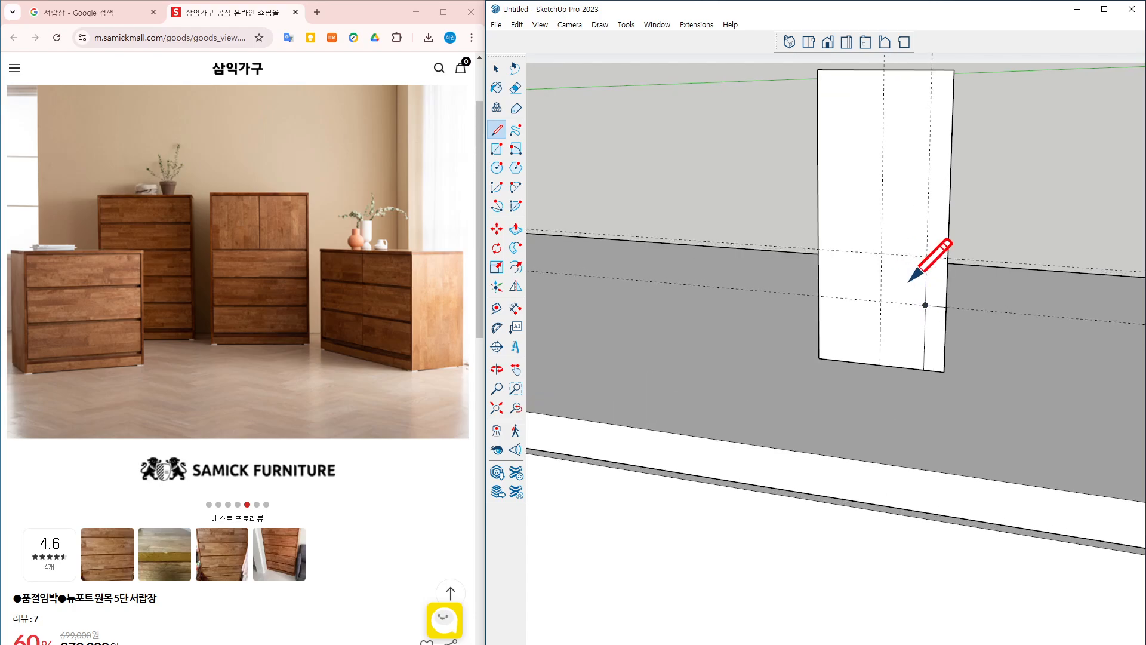
left_click(909, 284)
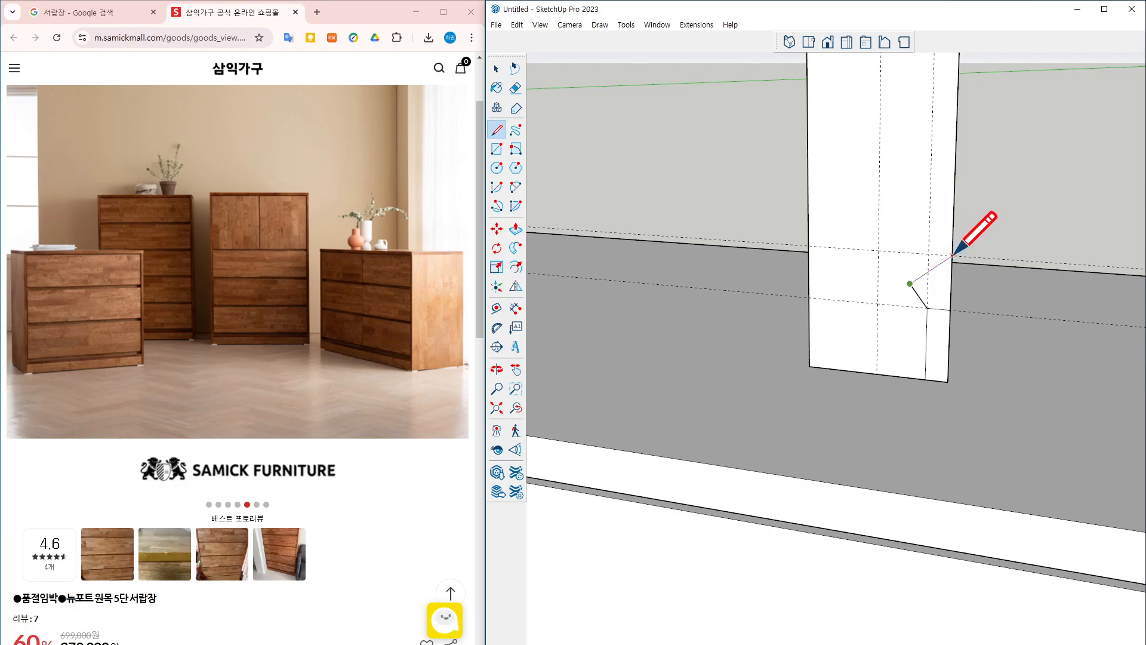
left_click(954, 255)
Erase the leftover side and lower edges outside the vase profile along with the lower horizontal guide
scroll(953, 258, "down", 2)
key("e")
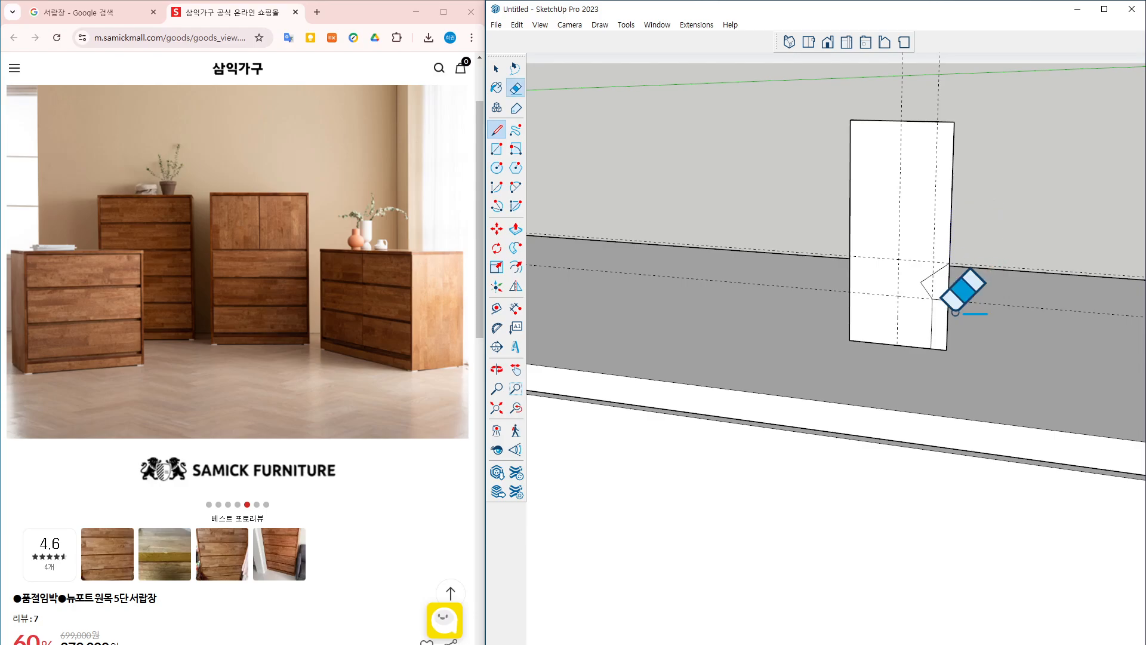
scroll(955, 312, "up", 2)
left_click(946, 307)
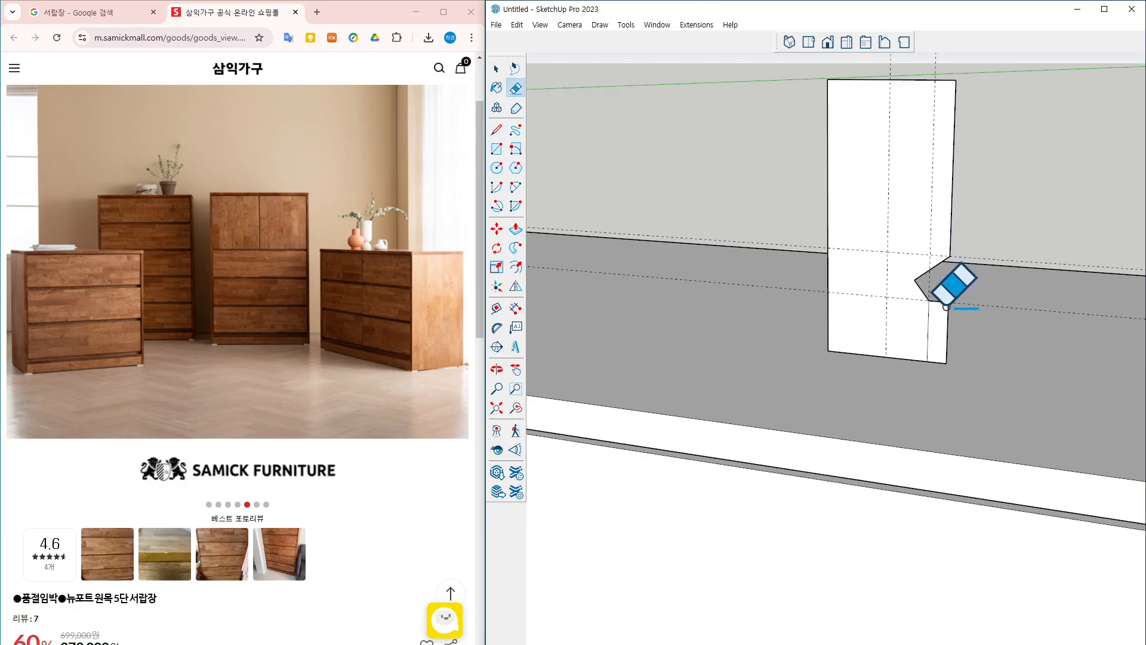
left_click(947, 307)
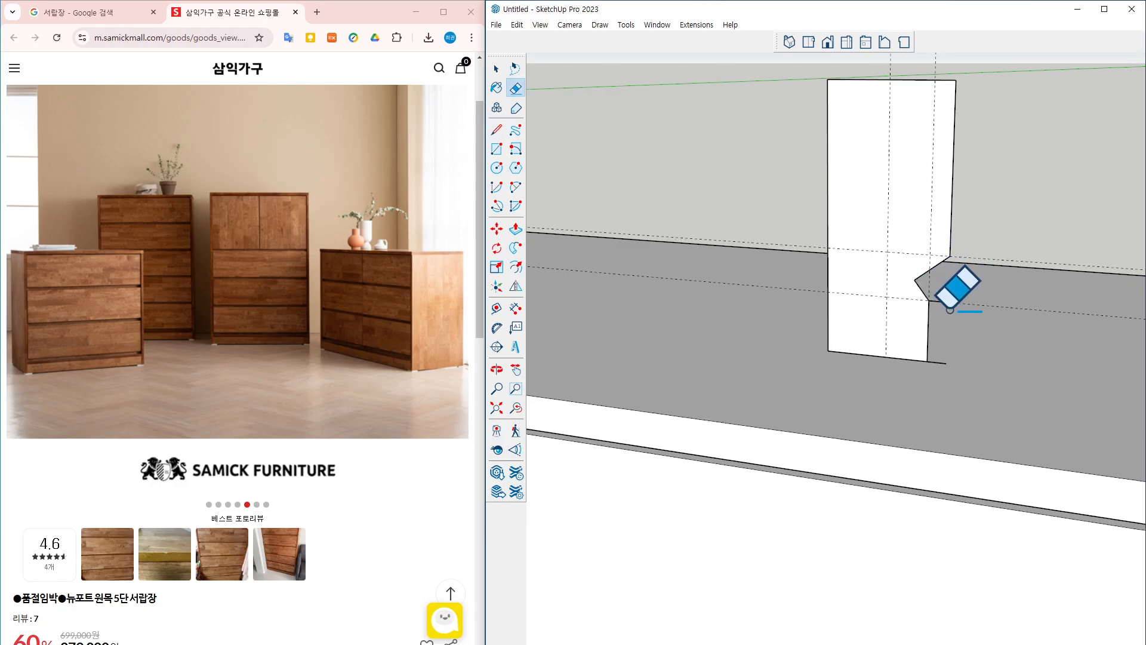
left_click(945, 359)
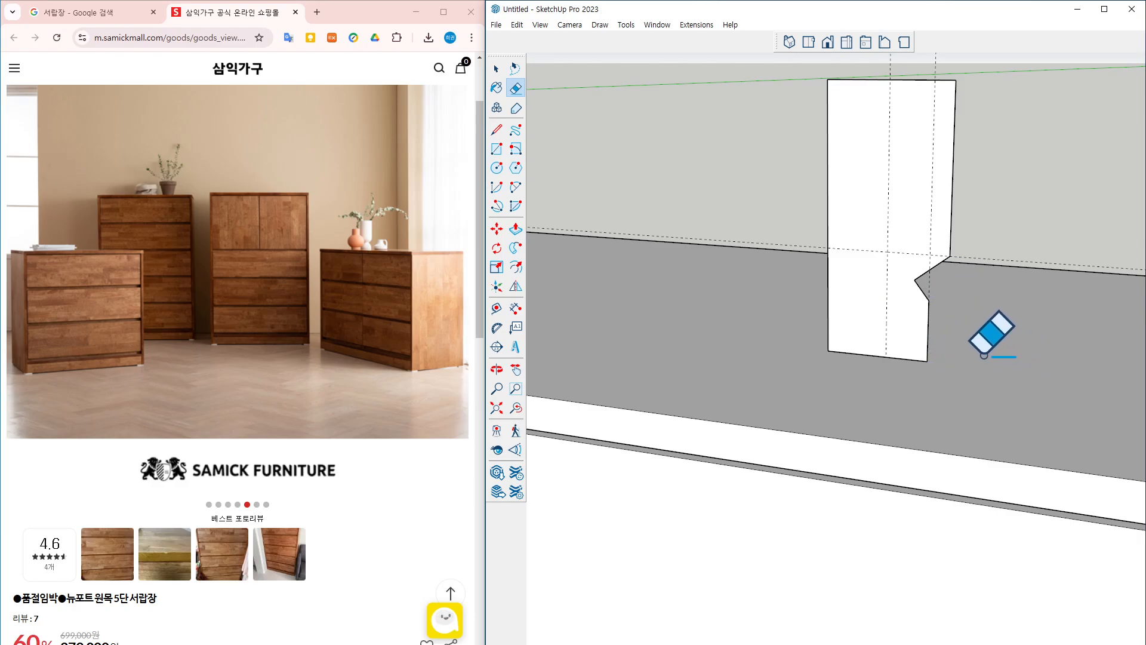
Split the profile with a vertical line along the middle guide and erase the half without the notch
key("l")
left_click(889, 79)
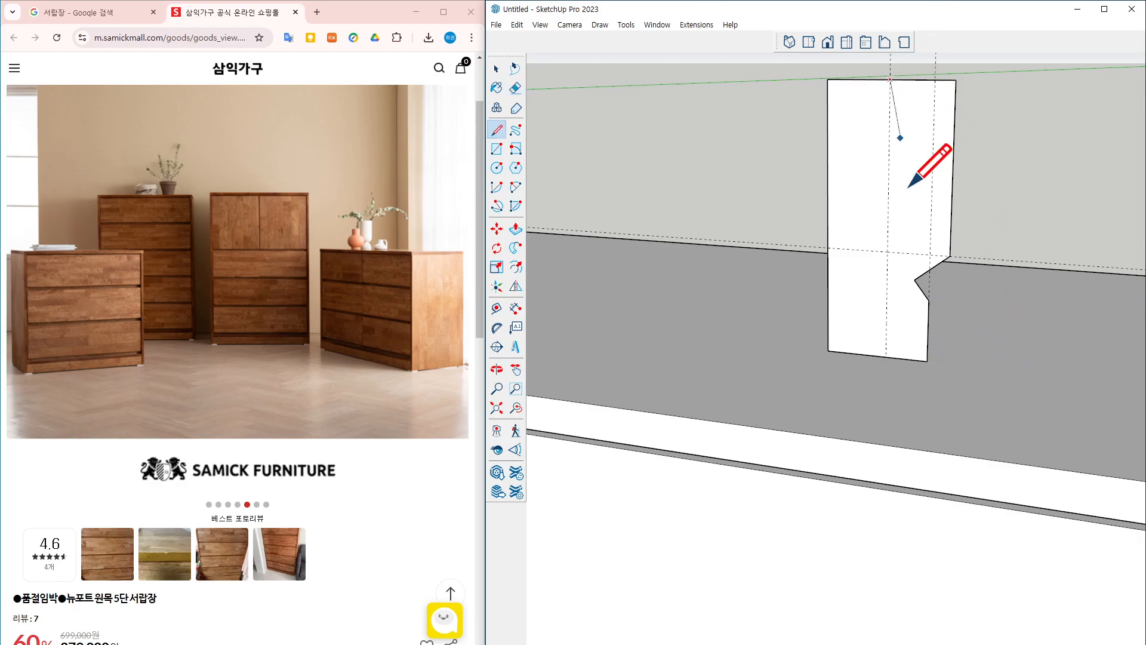
left_click(885, 356)
key("e")
mouse_move(843, 145)
left_mouse_down()
mouse_move(815, 150)
mouse_move(851, 90)
left_mouse_up()
left_click(844, 354)
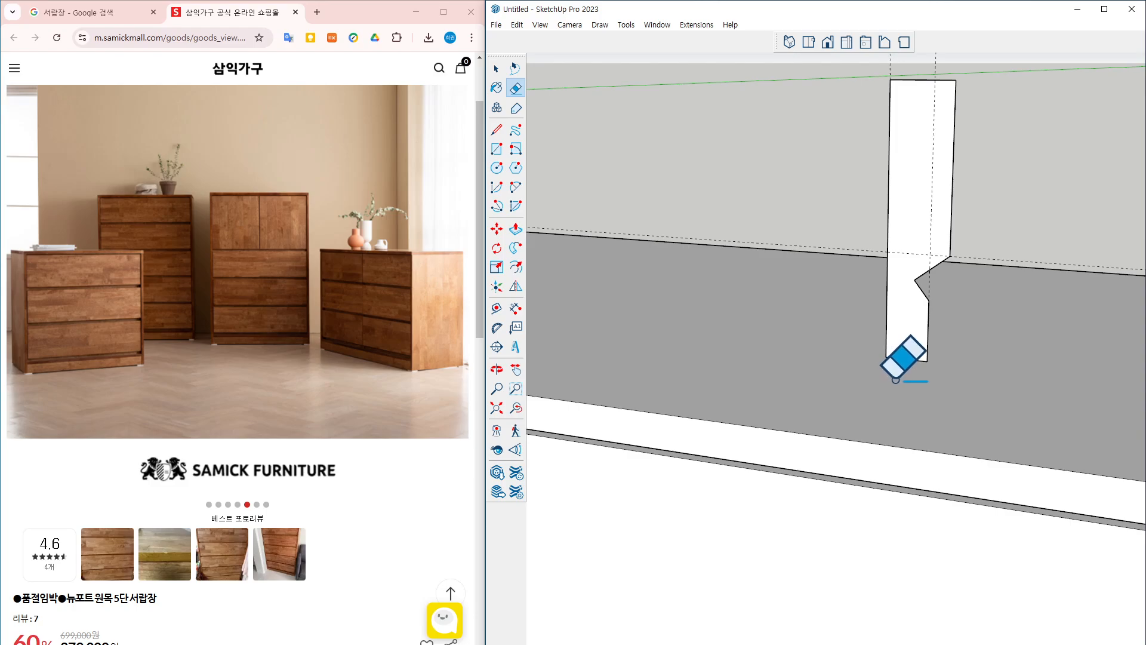
Move the vertical edge below the notch outward by about 3 mm along the red axis
mouse_move(919, 358)
middle_mouse_down()
mouse_move(936, 352)
mouse_move(931, 370)
mouse_move(977, 332)
mouse_move(964, 360)
middle_mouse_up()
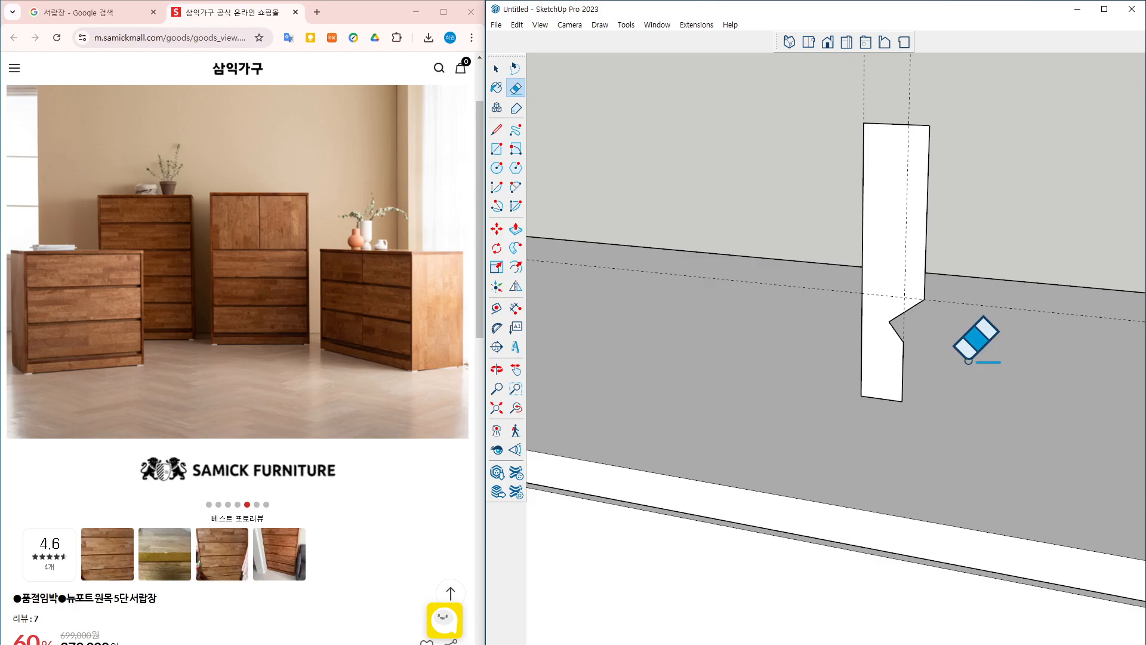
key("space")
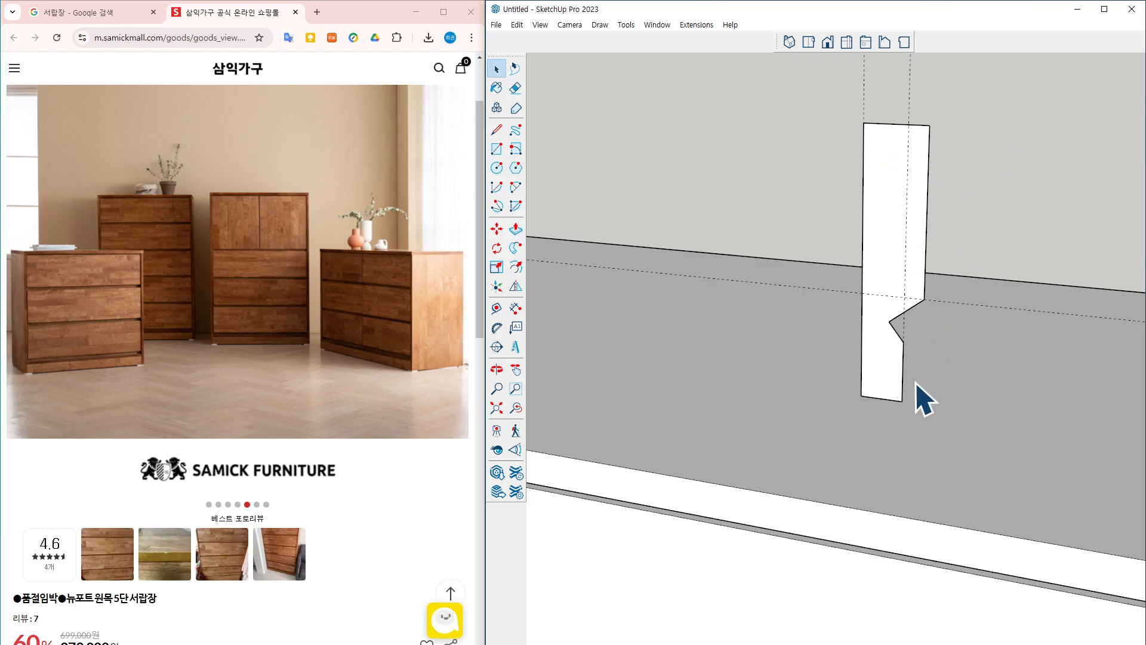
scroll(903, 400, "up", 3)
key("m")
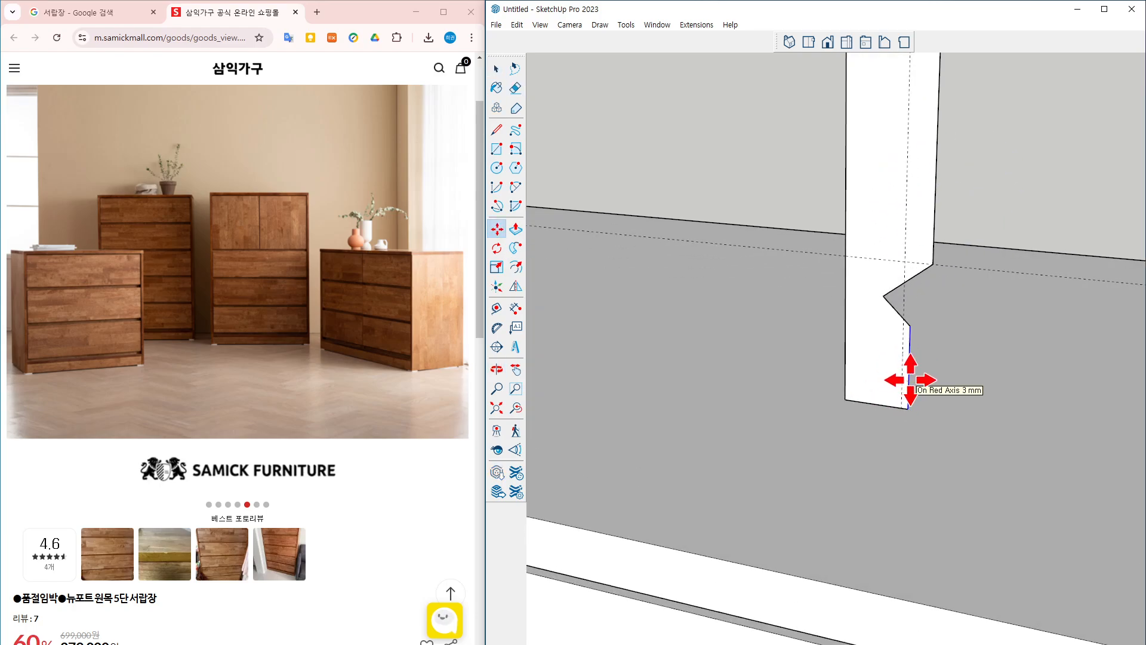
scroll(955, 388, "down", 2)
middle_click_drag(955, 387, 973, 390)
key("space")
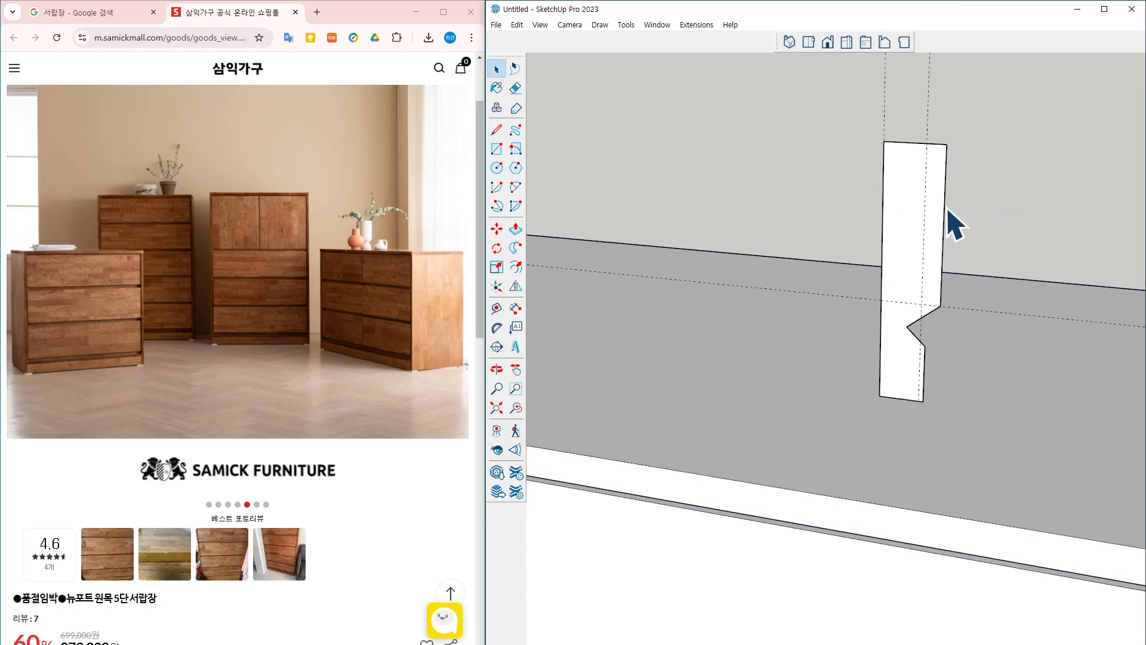
left_click(943, 262)
left_click(933, 318, "ctrl")
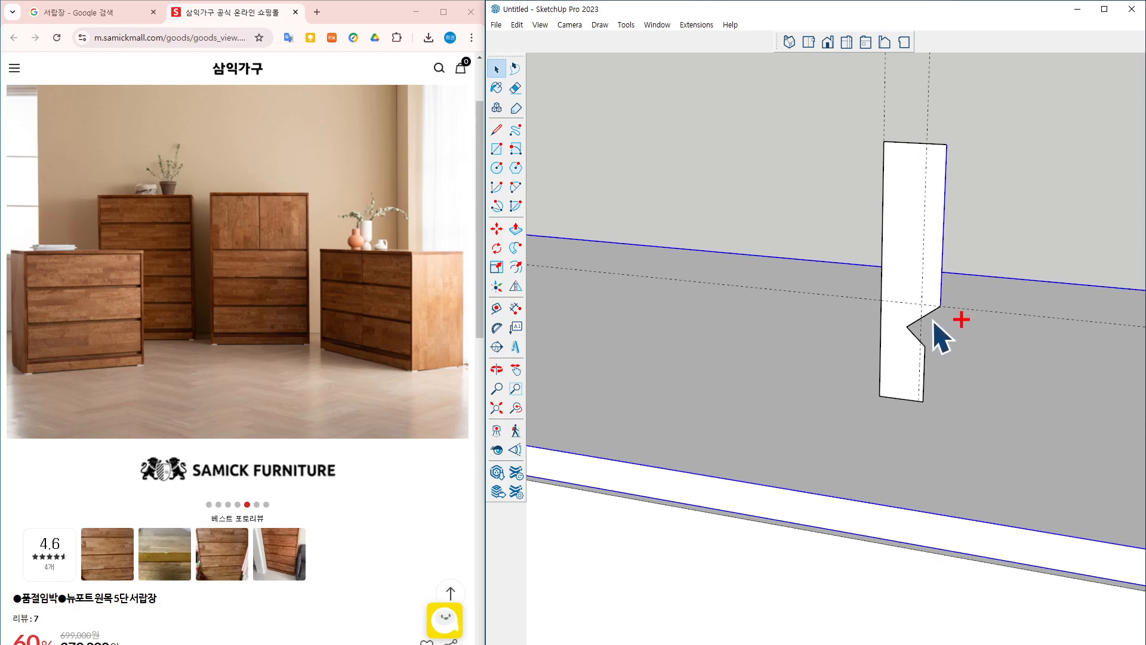
left_click(956, 261)
scroll(949, 261, "up", 2)
scroll(949, 274, "down", 3)
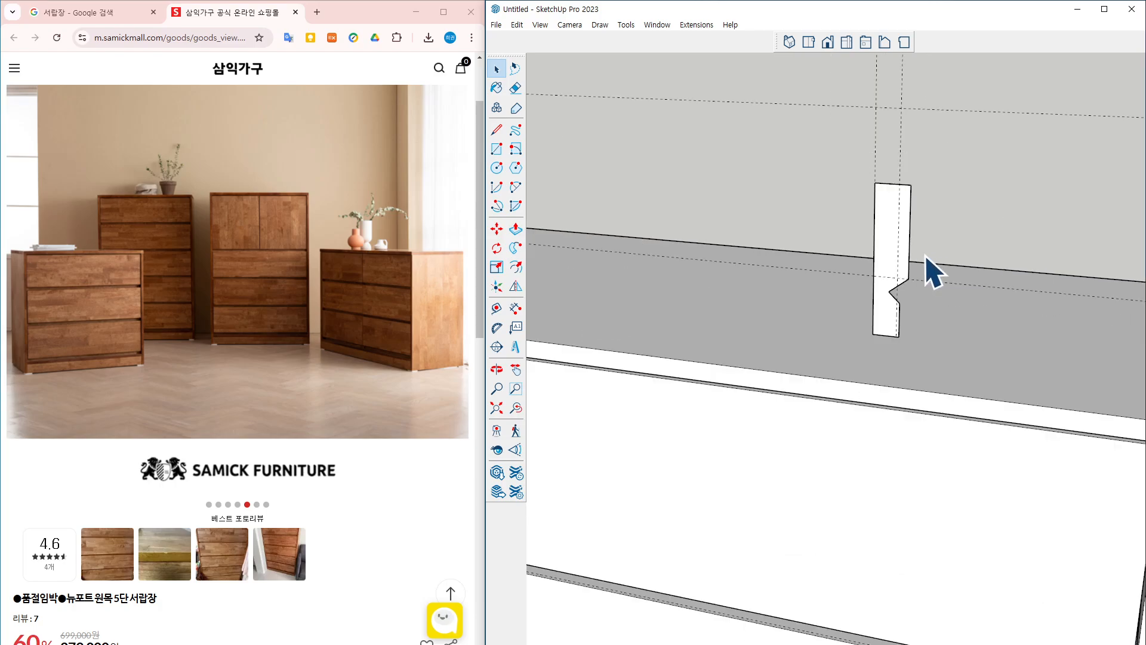
left_click(904, 284)
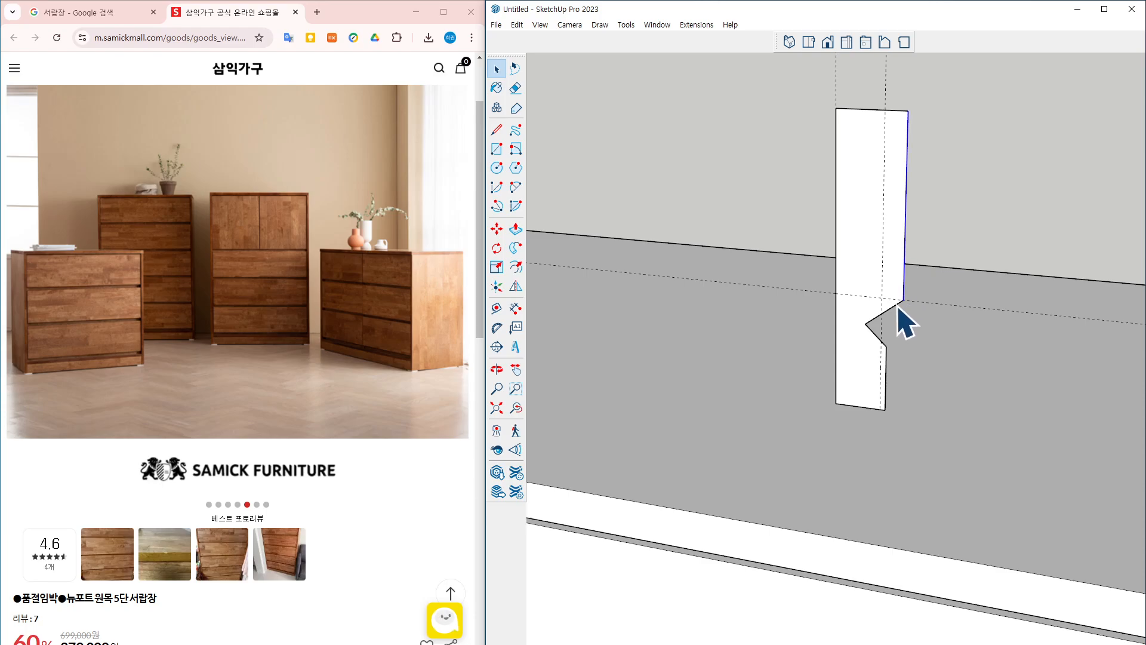
left_click(892, 307, "ctrl")
left_click(876, 335, "ctrl")
left_click(957, 189)
Round the inner corner of the neck notch with a tangent two-point arc between its two slanted edges
left_click(515, 188)
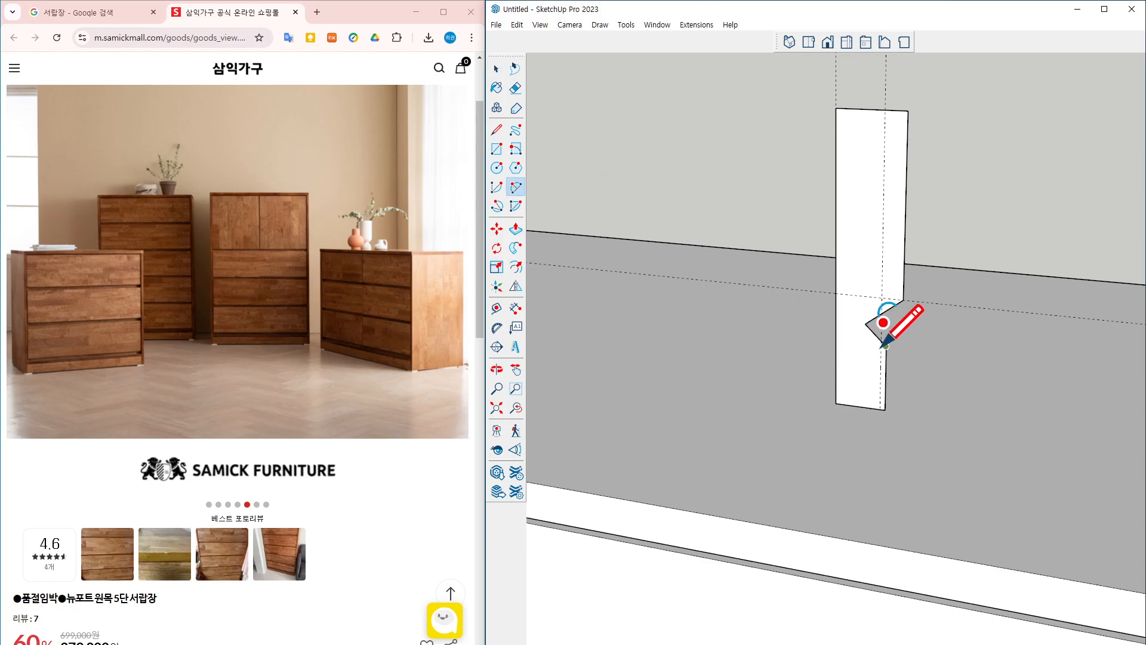
scroll(869, 340, "up", 1)
scroll(868, 339, "up", 2)
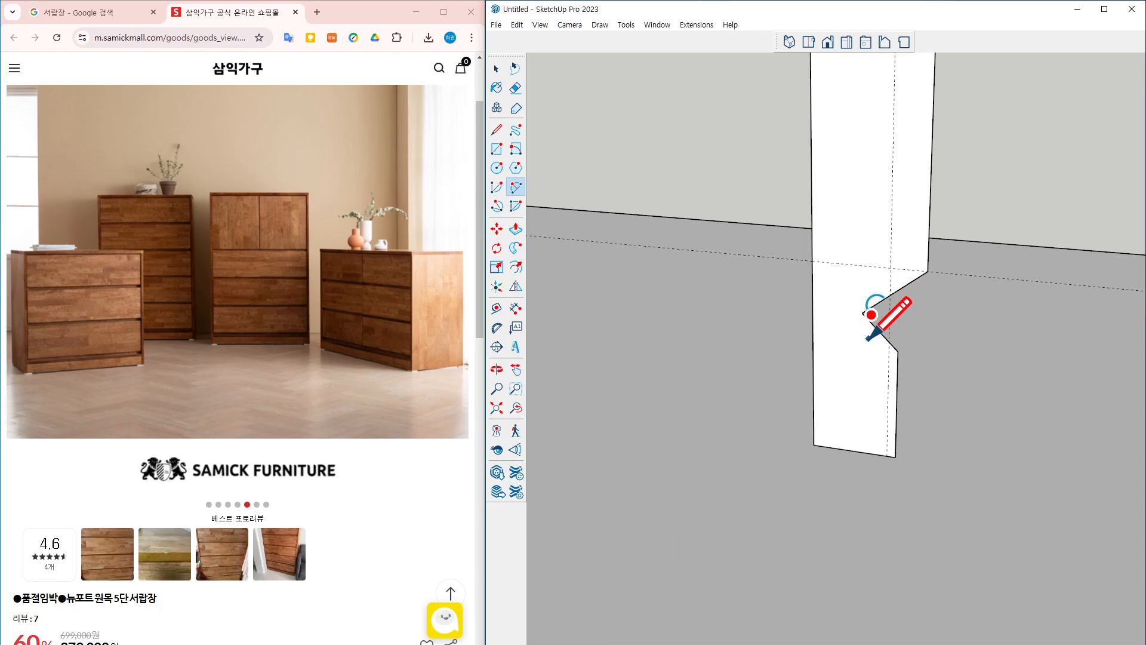
scroll(870, 328, "up", 1)
left_click(870, 315)
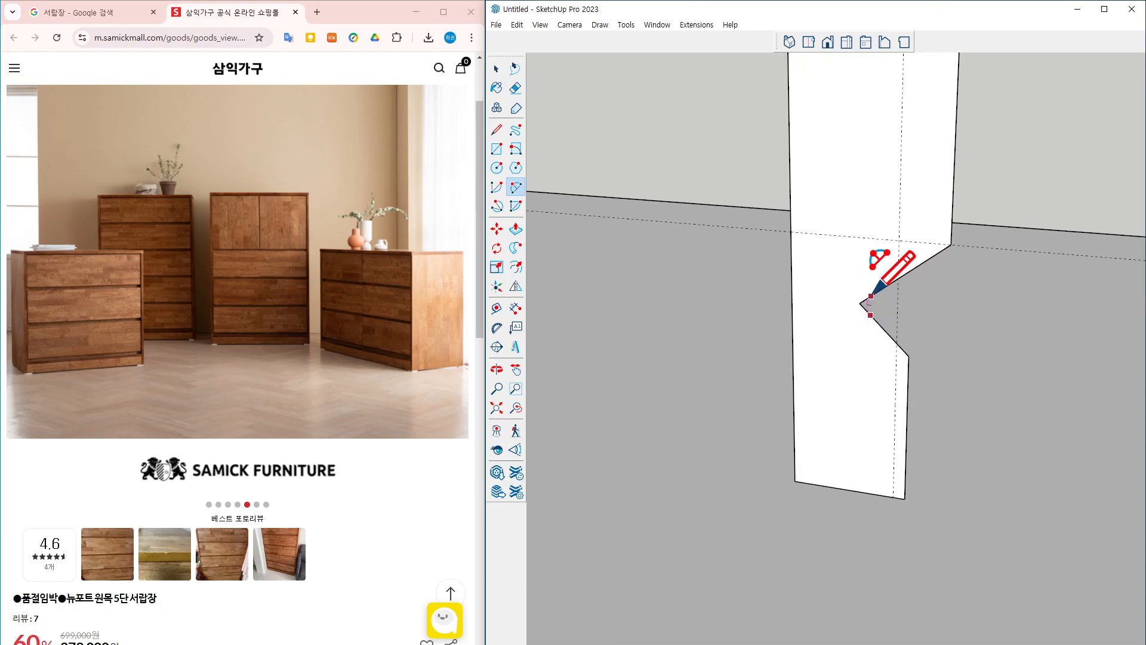
left_click(871, 295)
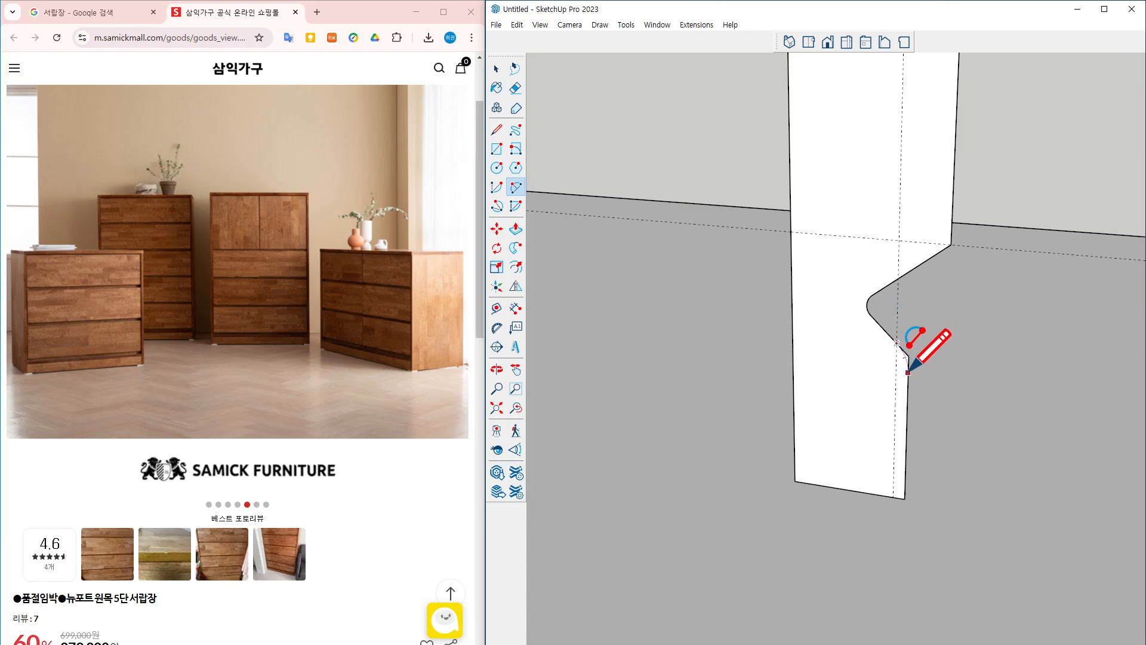
Round the profile's outer corner above the neck notch with a tangent two-point arc
left_click(933, 256)
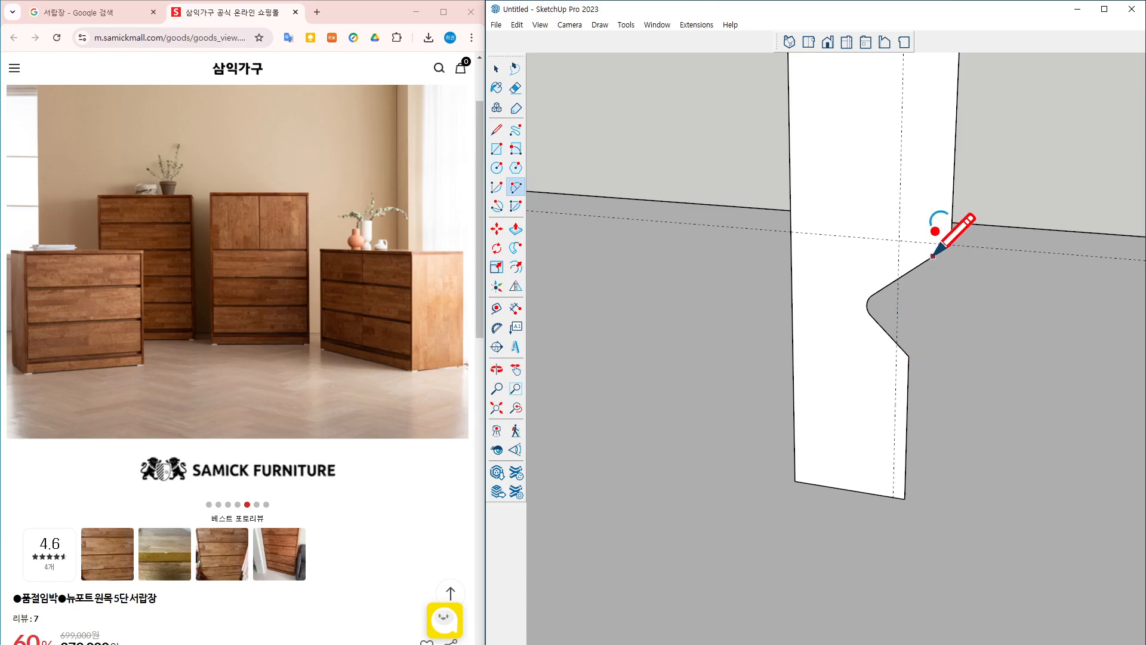
left_click(952, 220)
scroll(919, 300, "down", 3)
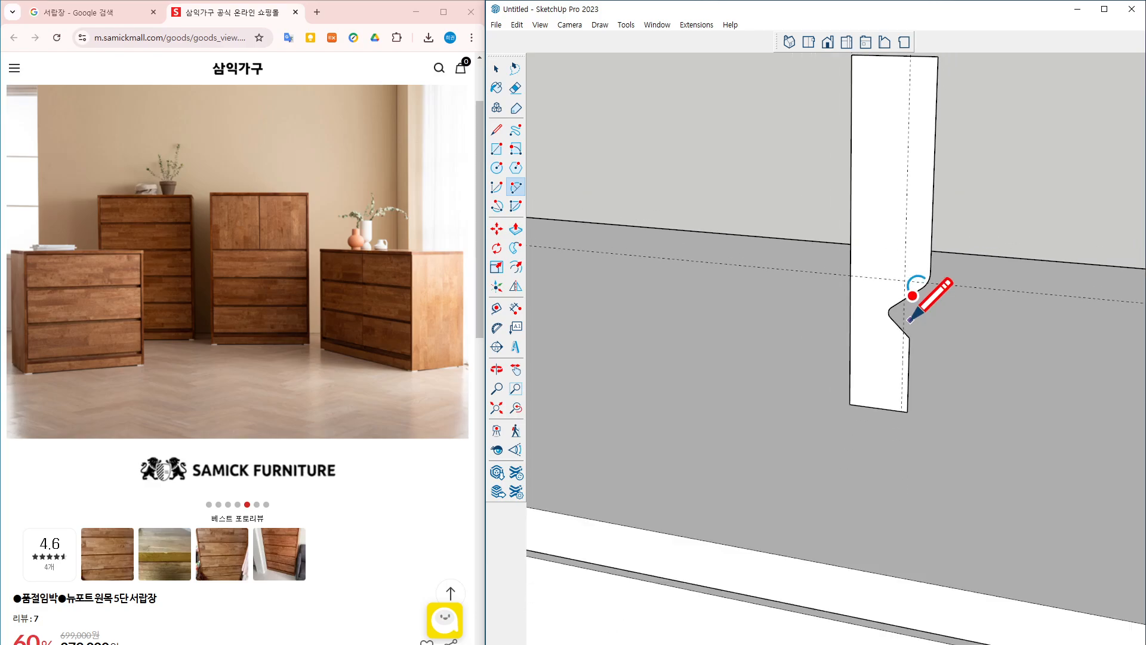
scroll(923, 287, "down", 2)
double_click(922, 286)
Offset the half profile's outer and base edges inward and erase the inner region, leaving only a thin wall section
key("space")
double_click(895, 243)
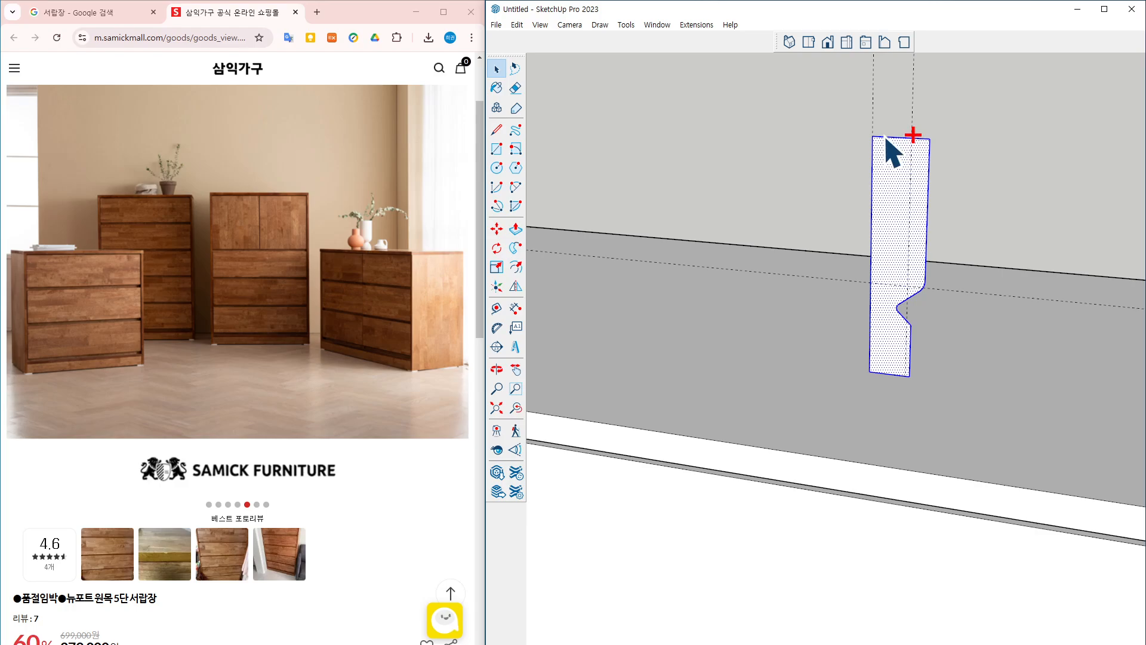
left_click_drag(888, 117, 847, 175)
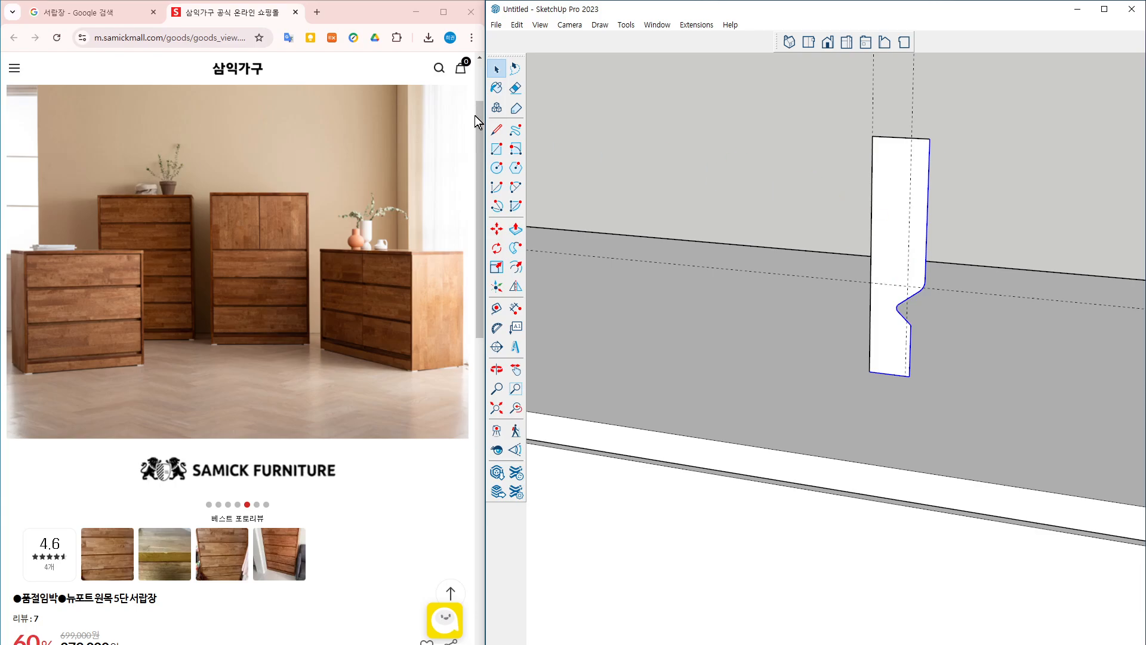
left_click(517, 267)
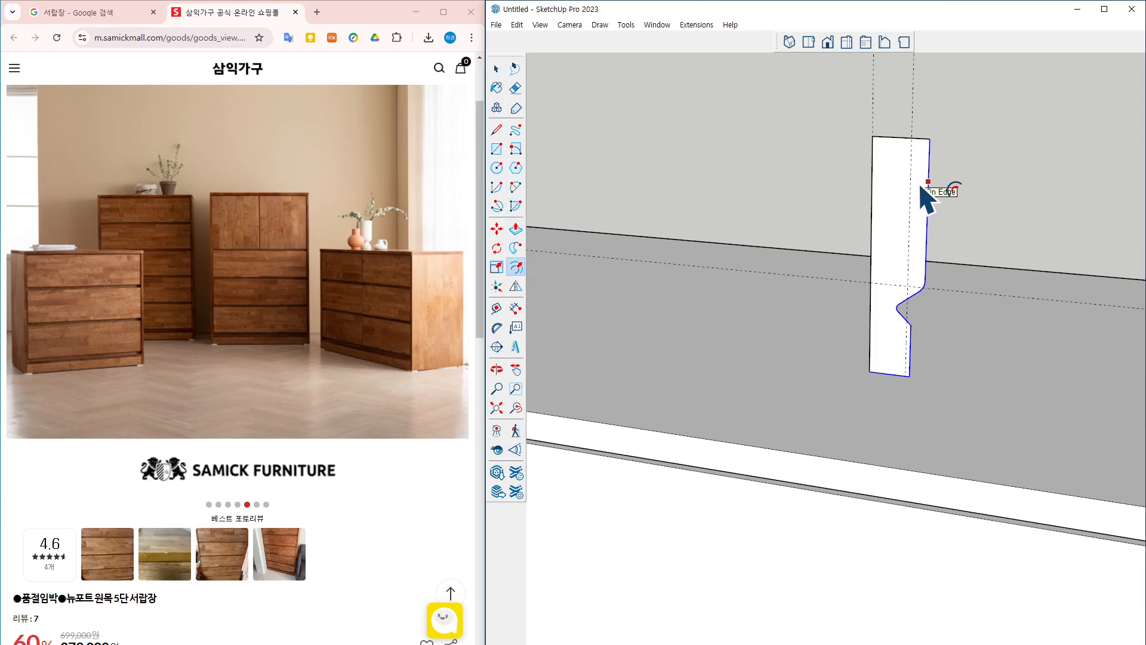
scroll(921, 188, "up", 1)
scroll(921, 188, "up", 1)
left_click(921, 189)
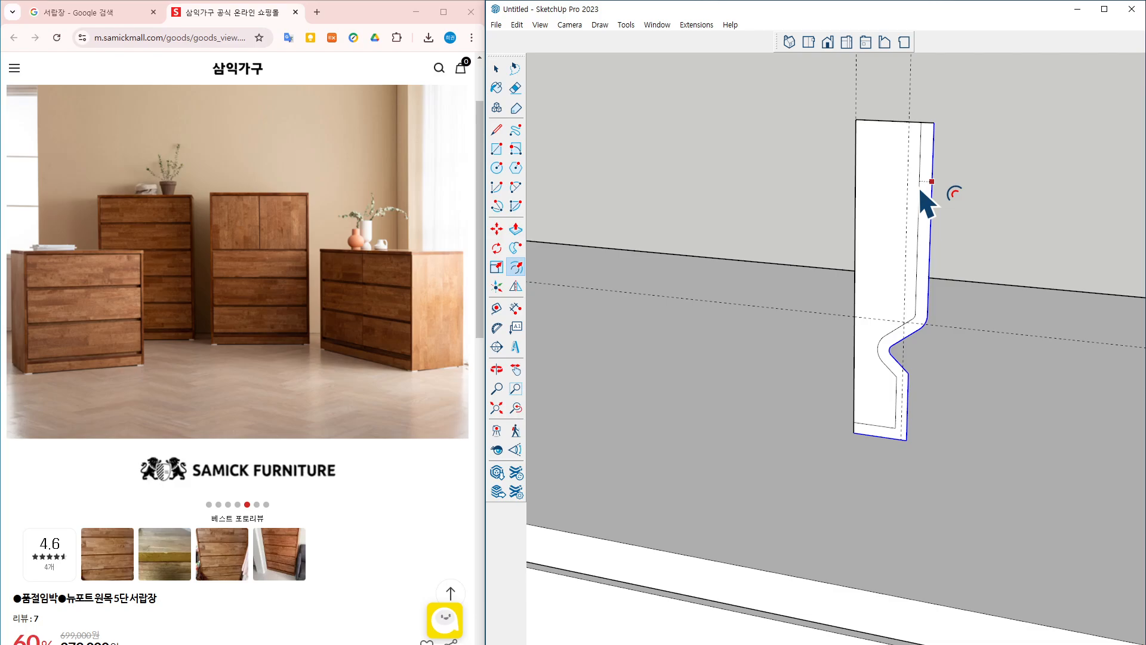
left_click(907, 327)
key("e")
left_click_drag(866, 108, 805, 173)
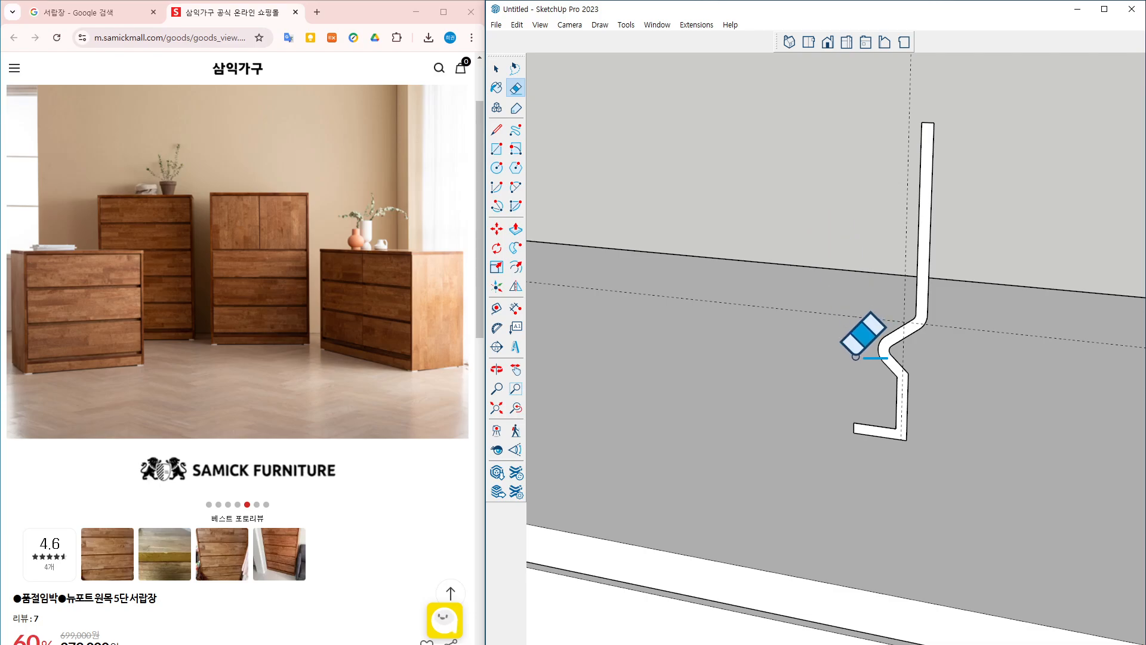
Draw a horizontal circle directly above the thin profile, centred on the vase's vertical axis
key("space")
left_click(926, 293)
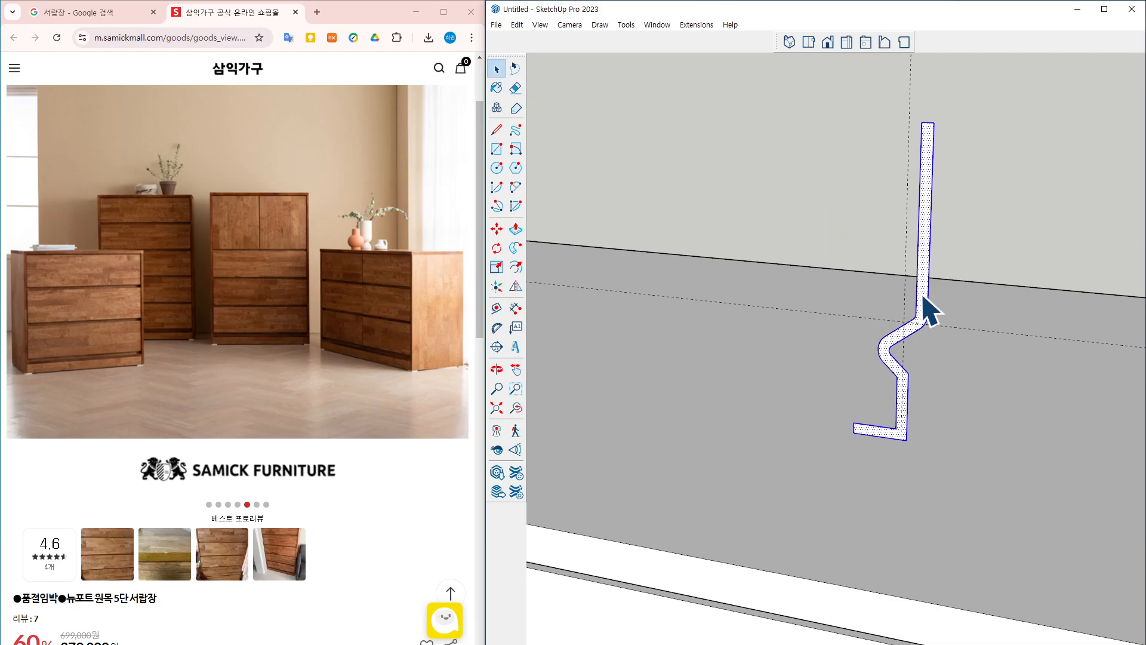
key("c")
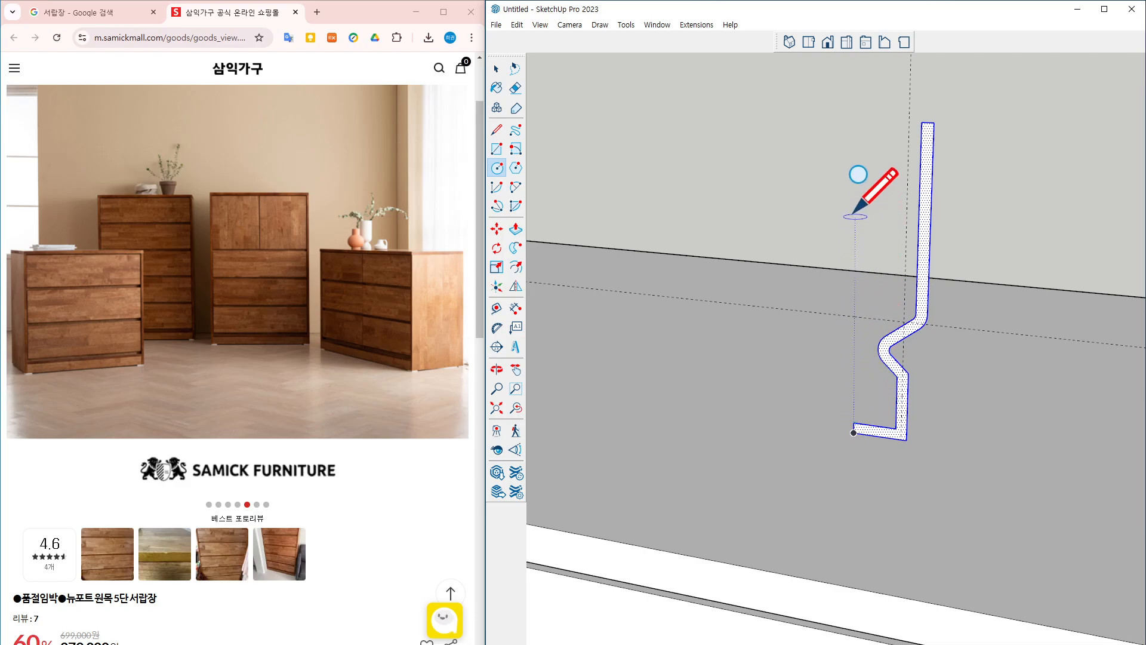
middle_click_drag(855, 182, 844, 264, "shift")
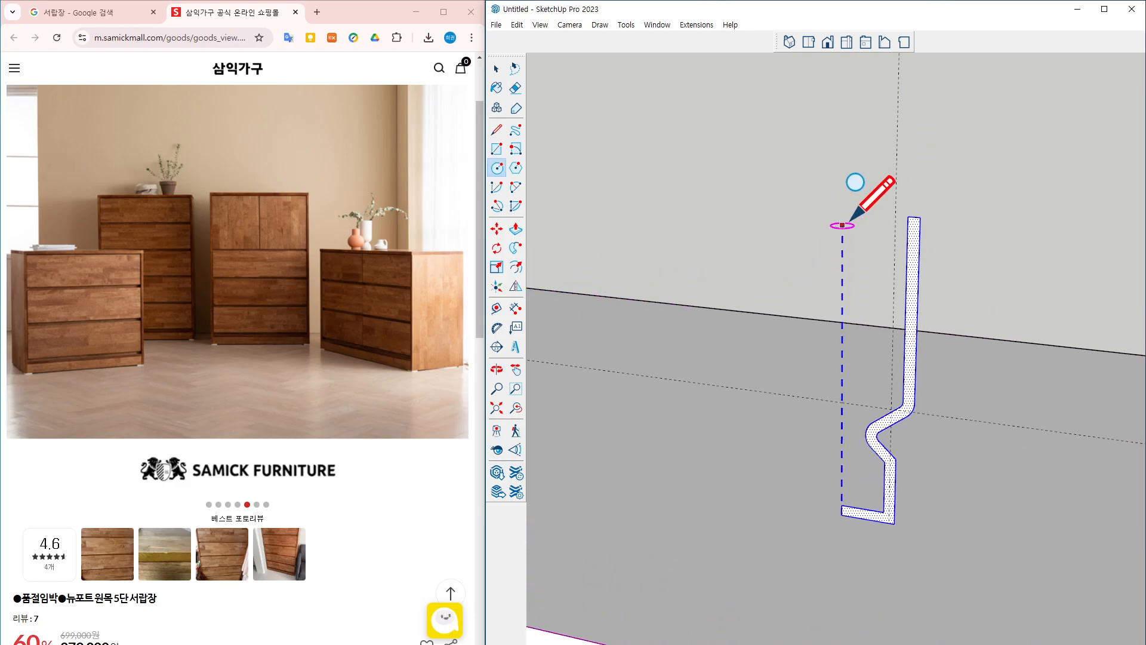
left_click(842, 130)
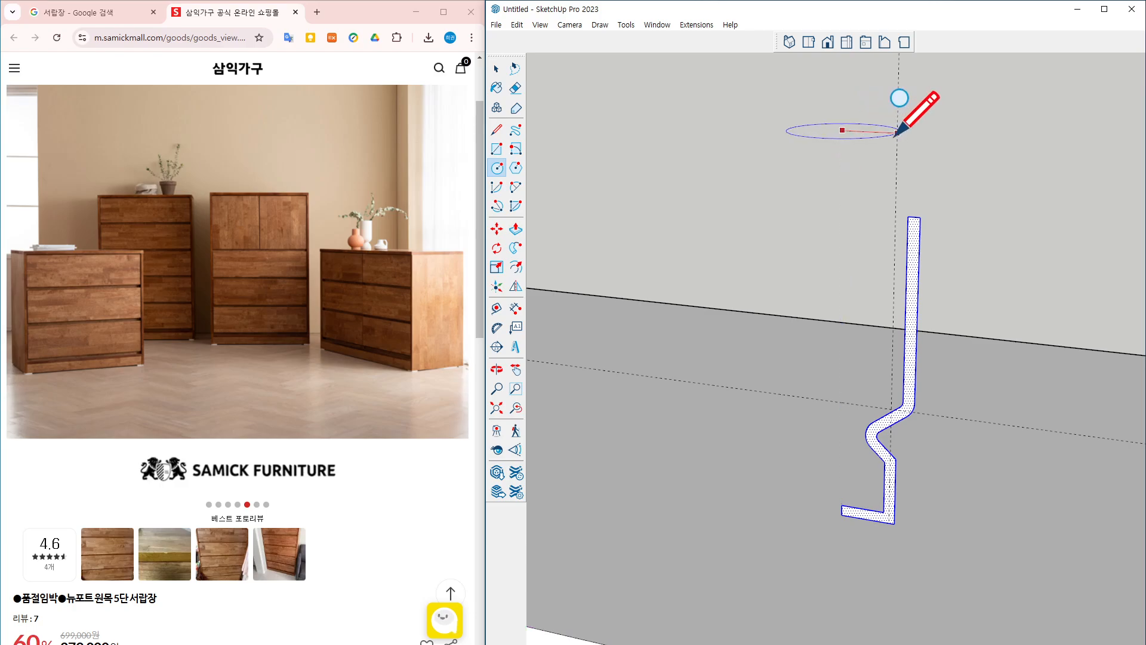
left_click(898, 132)
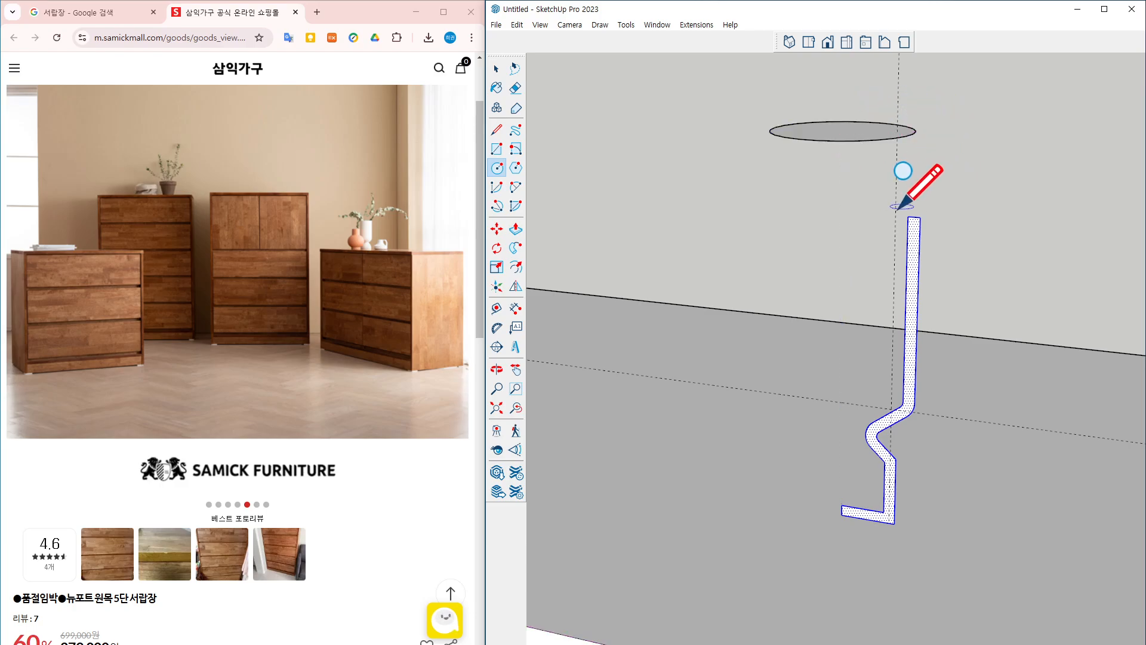
middle_click_drag(903, 170, 919, 254)
key("space")
left_click(1007, 196)
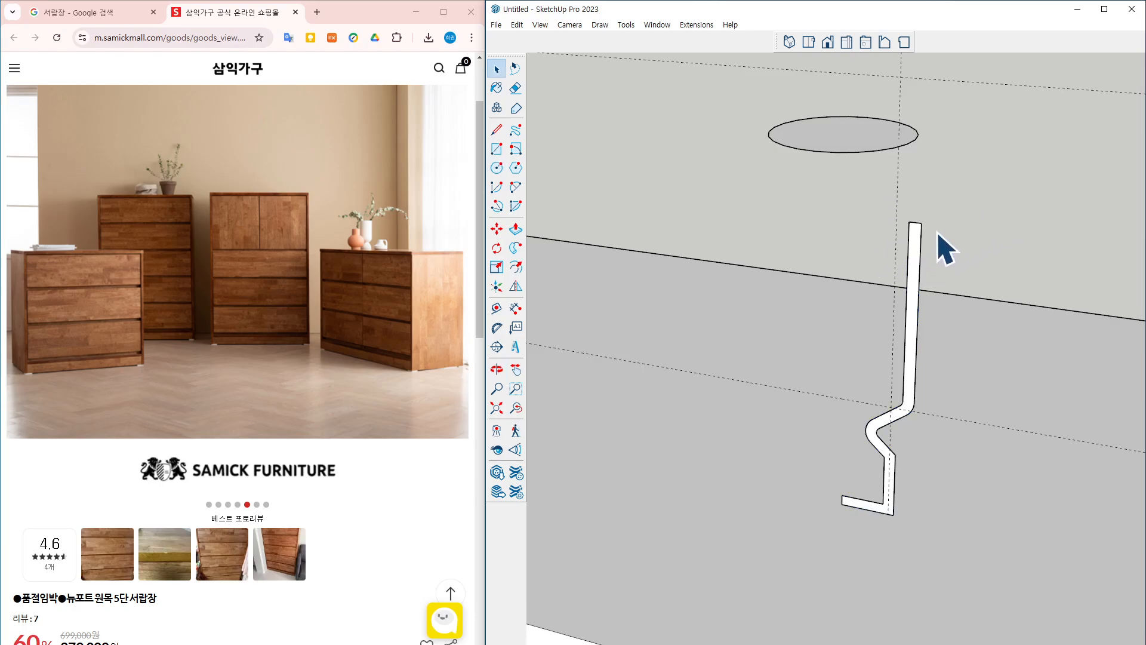
Try sweeping the thin profile around the circle with Follow Me, and undo the sweep
left_click(844, 135)
middle_click_drag(865, 157, 929, 273)
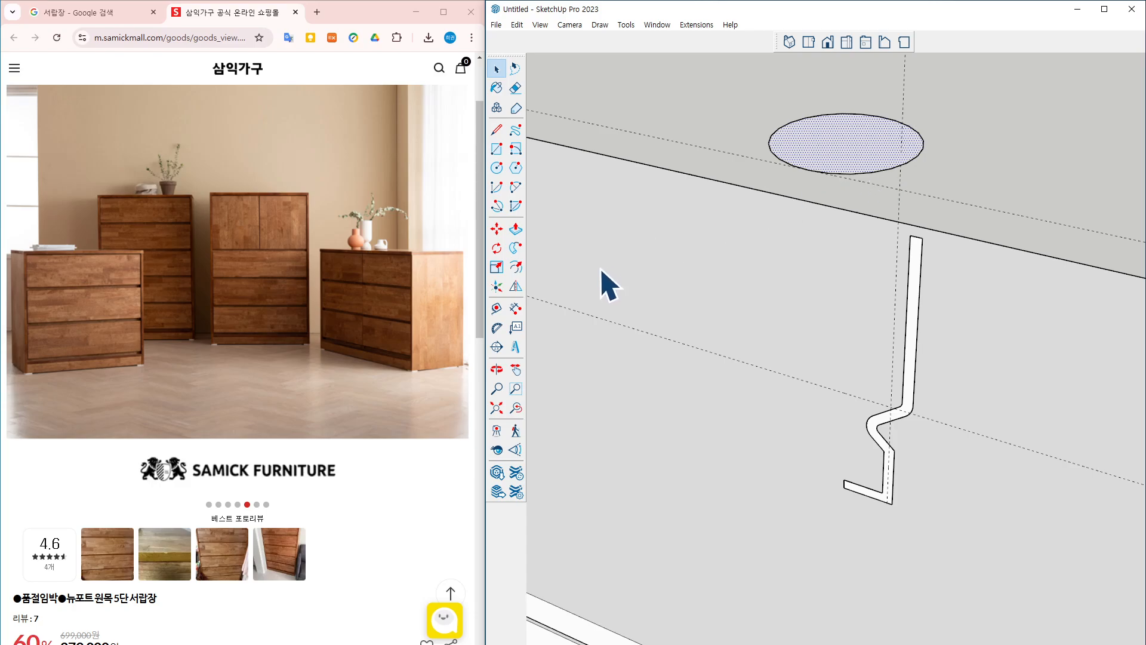
left_click(515, 247)
left_click(918, 271)
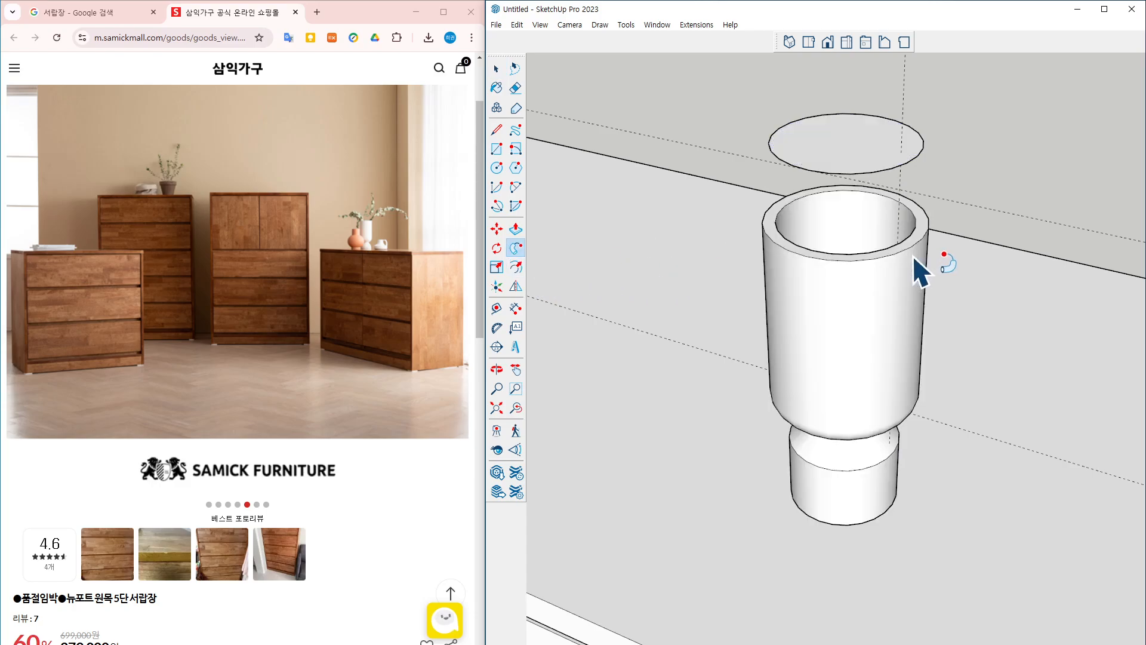
middle_click_drag(818, 345, 882, 191)
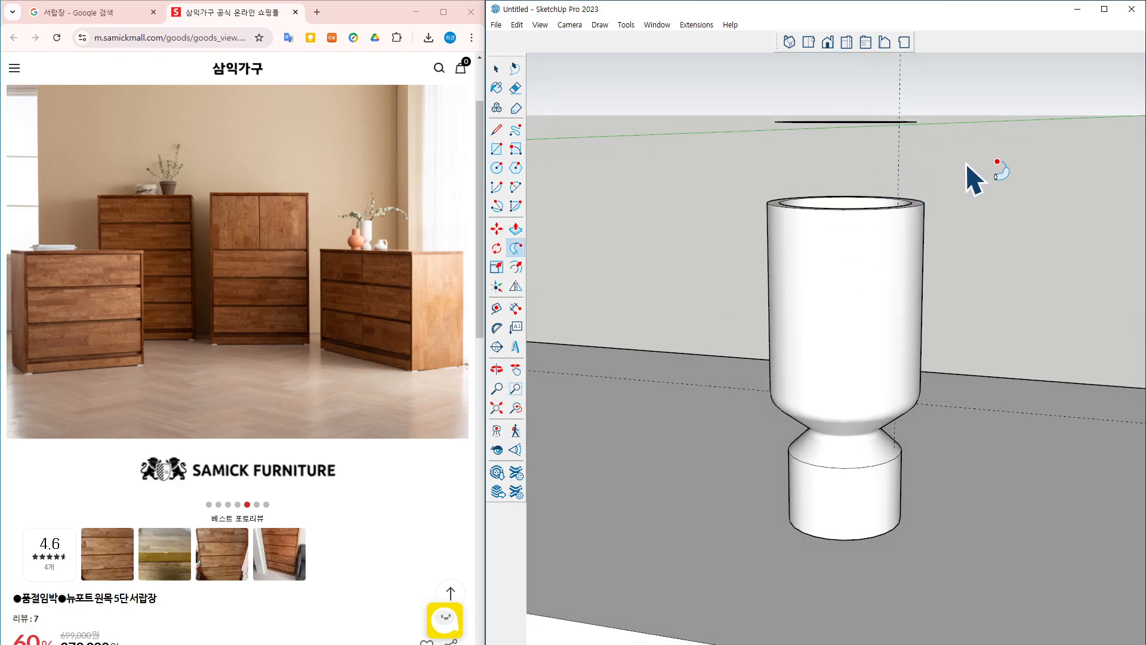
key("ctrl+z")
middle_click_drag(958, 393, 947, 436)
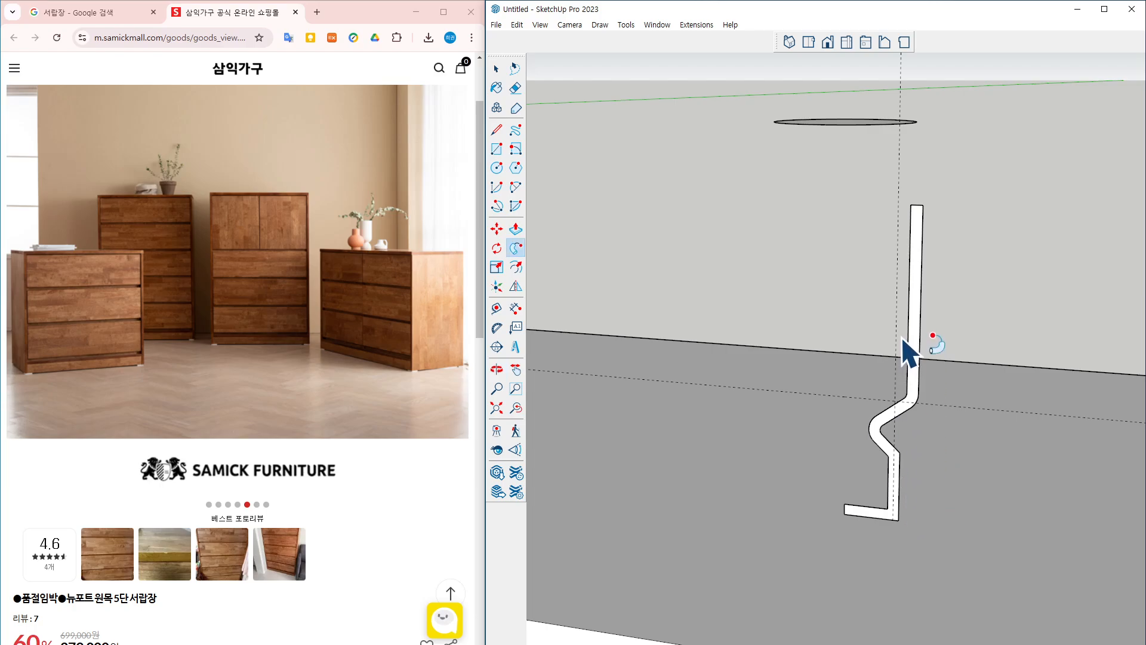
Sweep the thin wall profile around the circle's face with Follow Me to form the hollow vase
key("space")
left_click(850, 122)
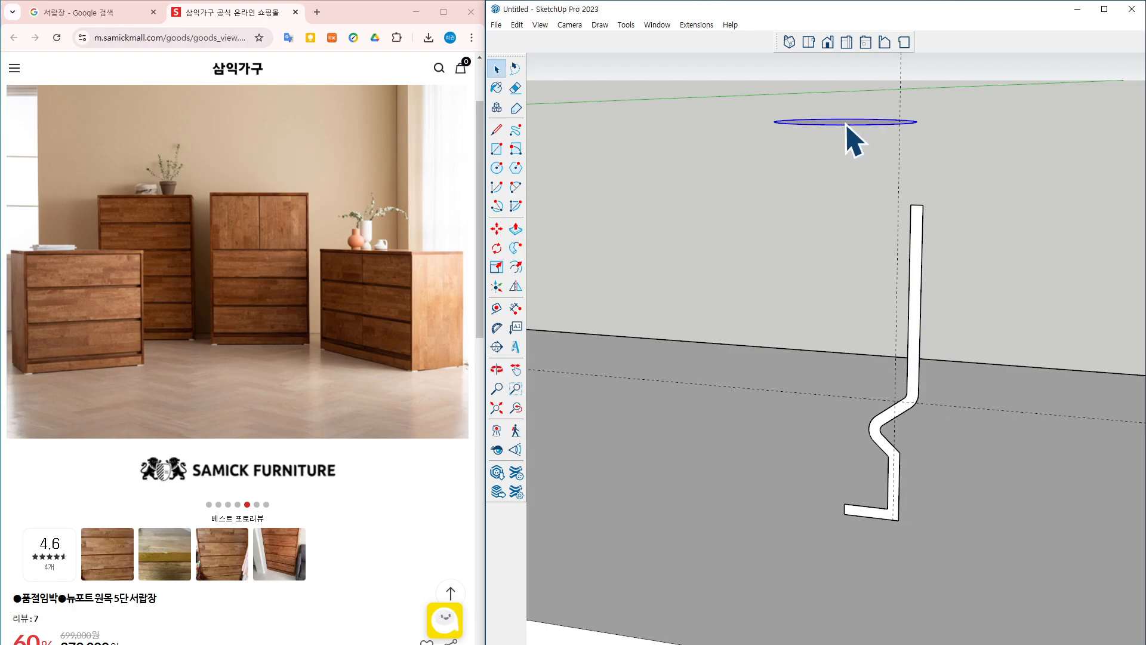
middle_click_drag(856, 211, 833, 260)
left_click(852, 130)
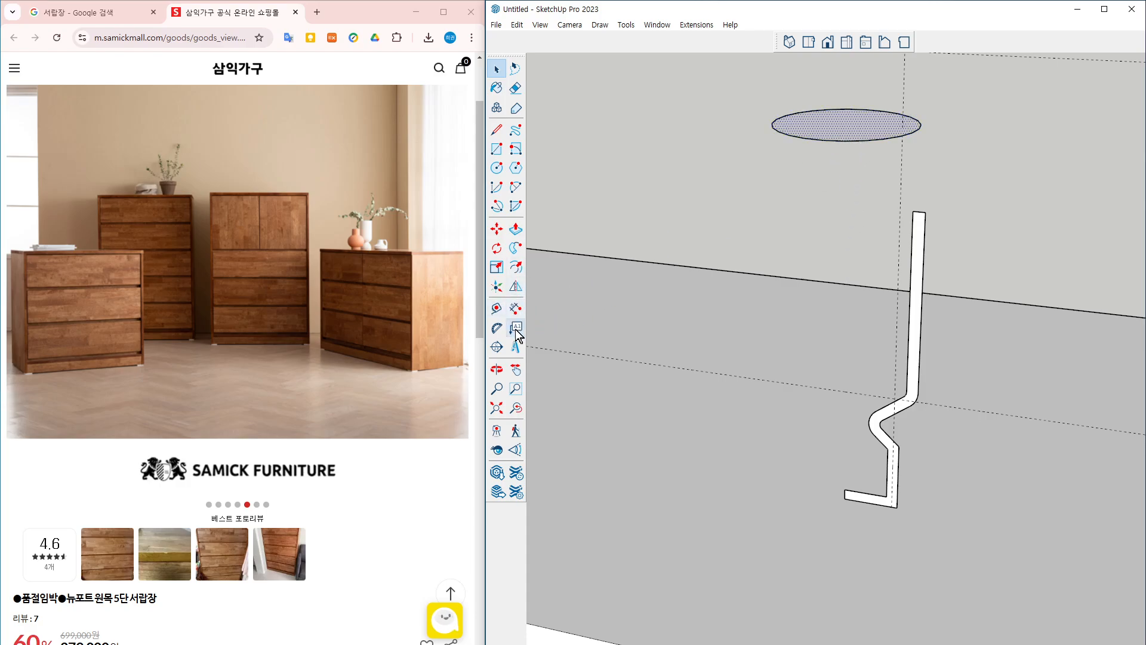
left_click(515, 247)
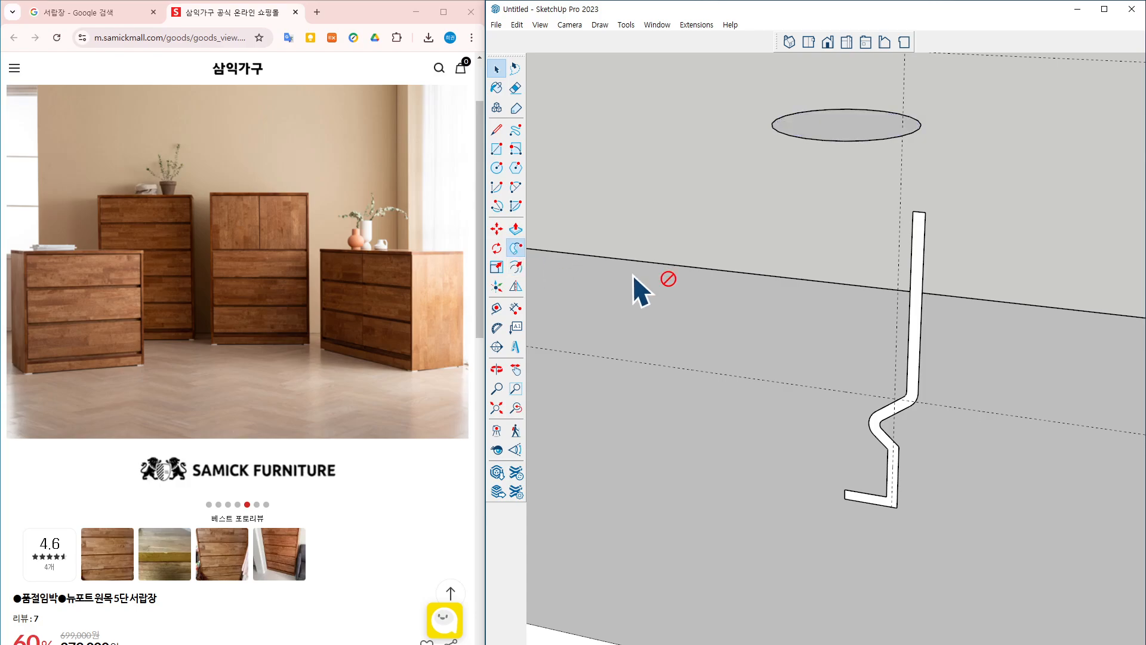
left_click(925, 294)
Delete the path circle floating above the vase
key("space")
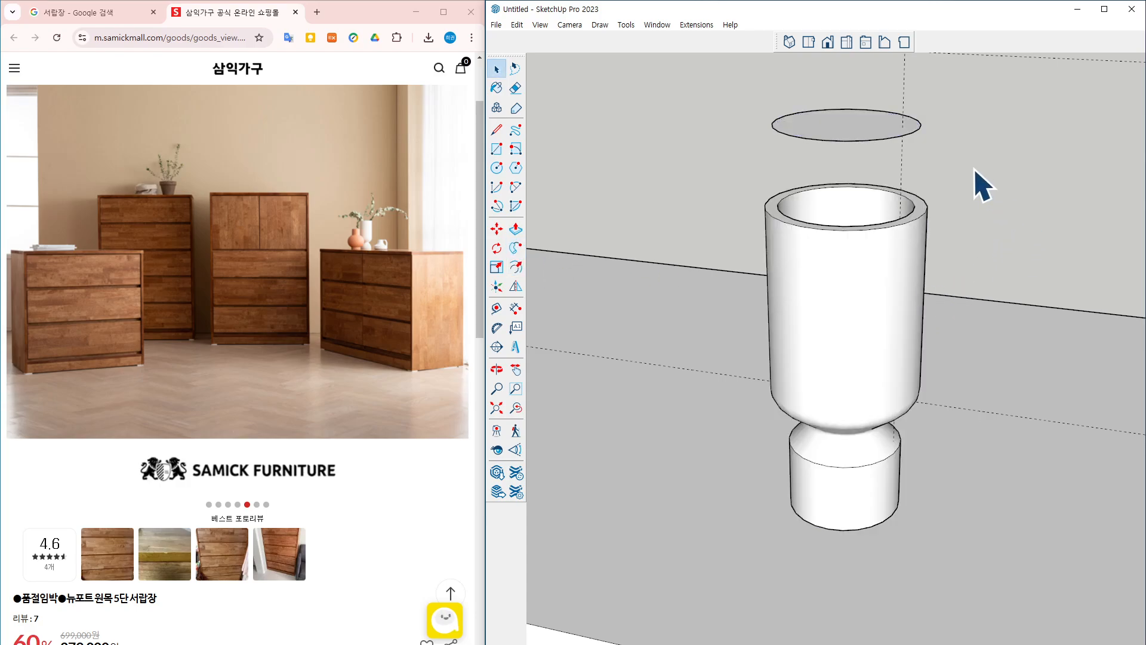
left_click(881, 128)
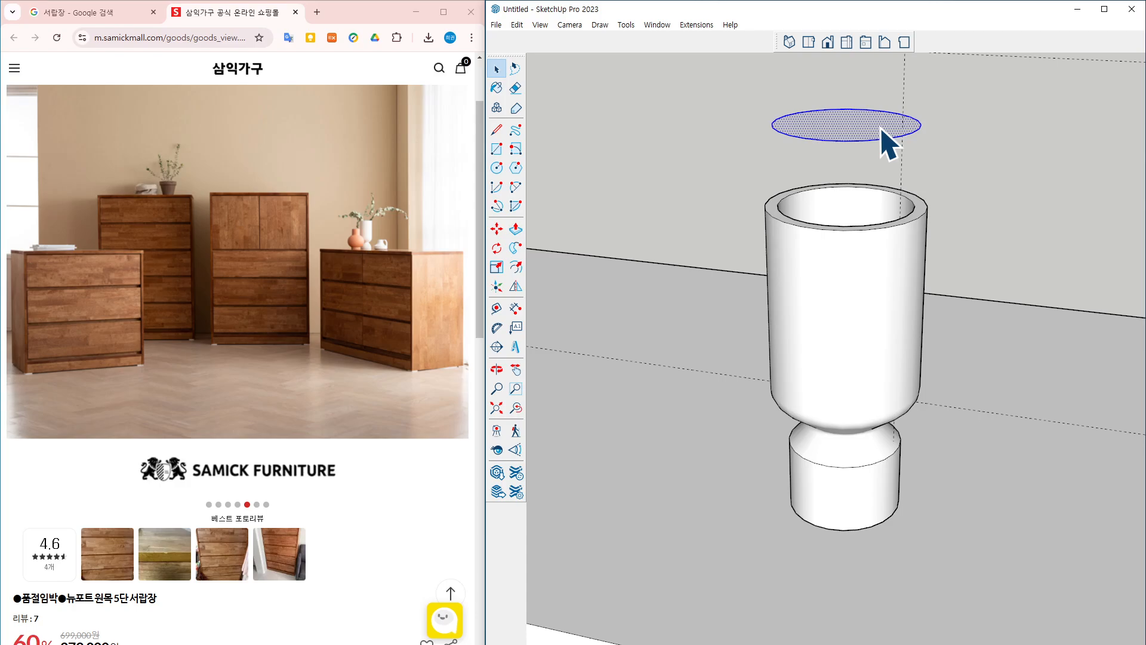
key("Delete")
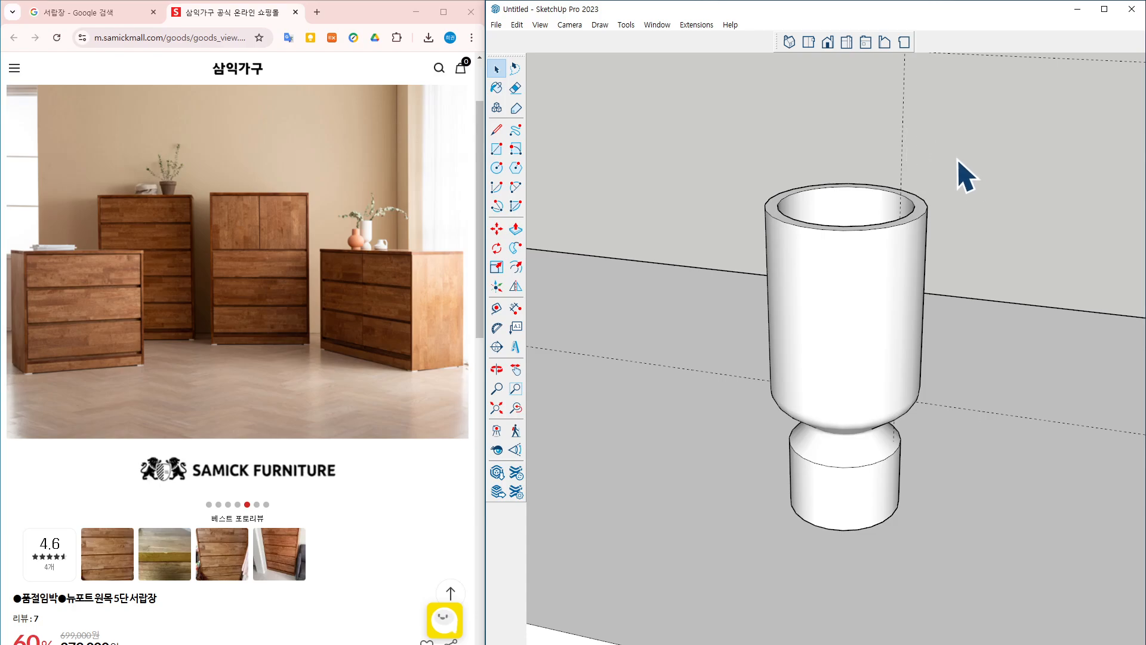
Draw an upright rectangle standing on the chest top beside the vase, roughly half the vase's height
middle_click_drag(912, 347, 961, 227)
middle_click_drag(746, 312, 907, 295, "shift")
scroll(834, 302, "down", 5)
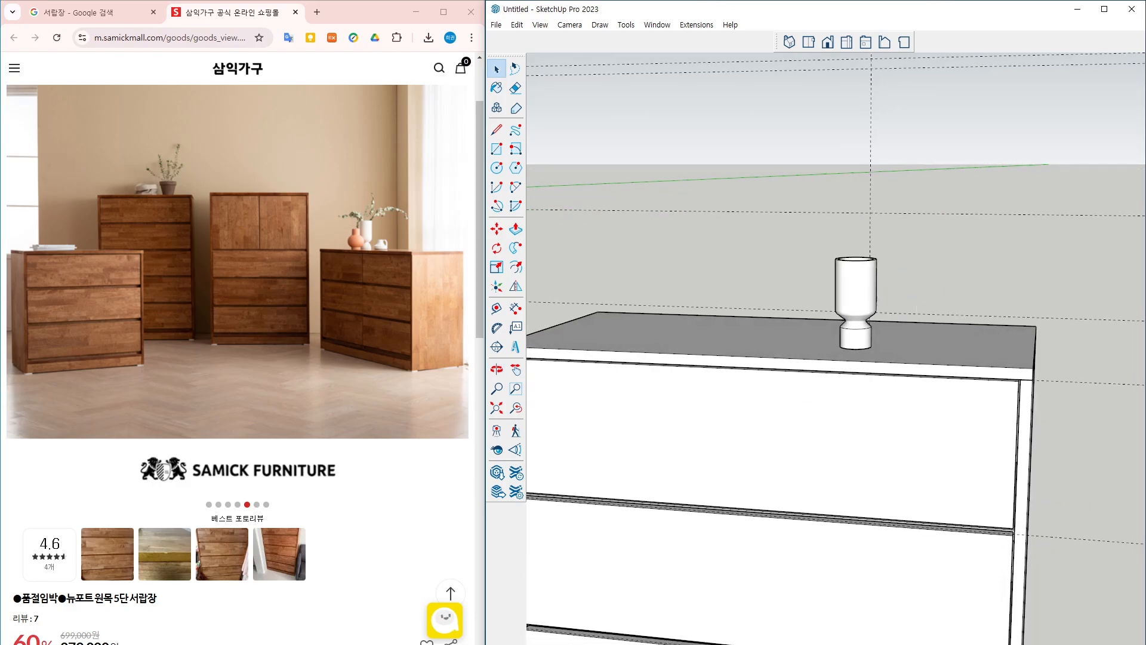
mouse_move(786, 301)
middle_mouse_down()
mouse_move(734, 302)
mouse_move(772, 335)
middle_mouse_up()
scroll(773, 335, "up", 1)
key("r")
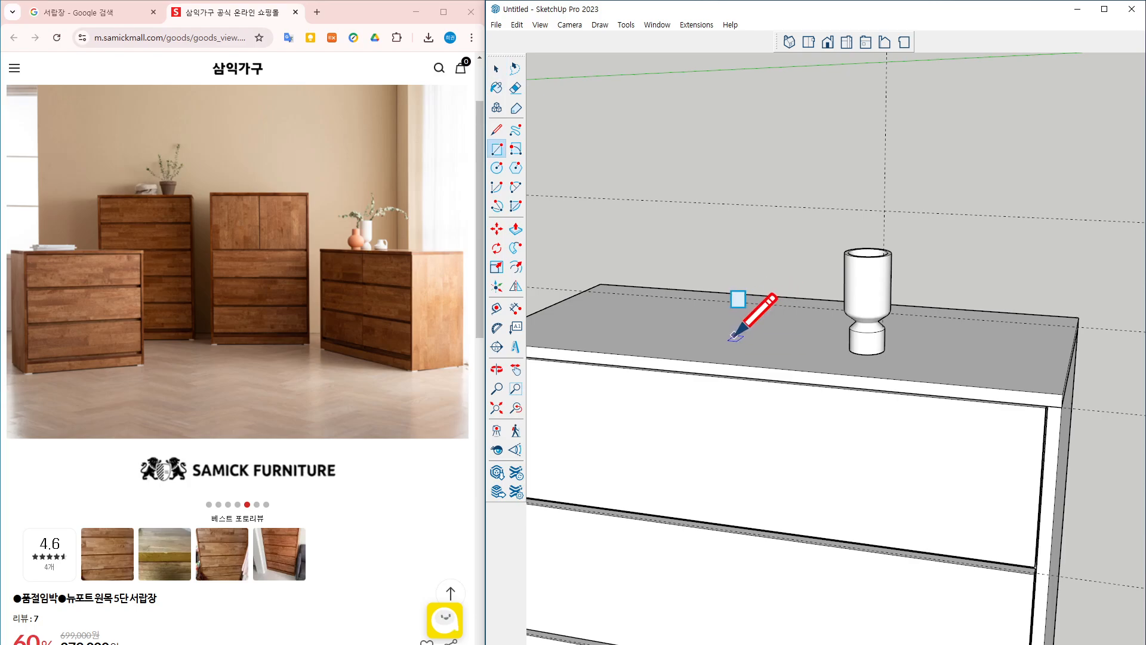
left_click(733, 334)
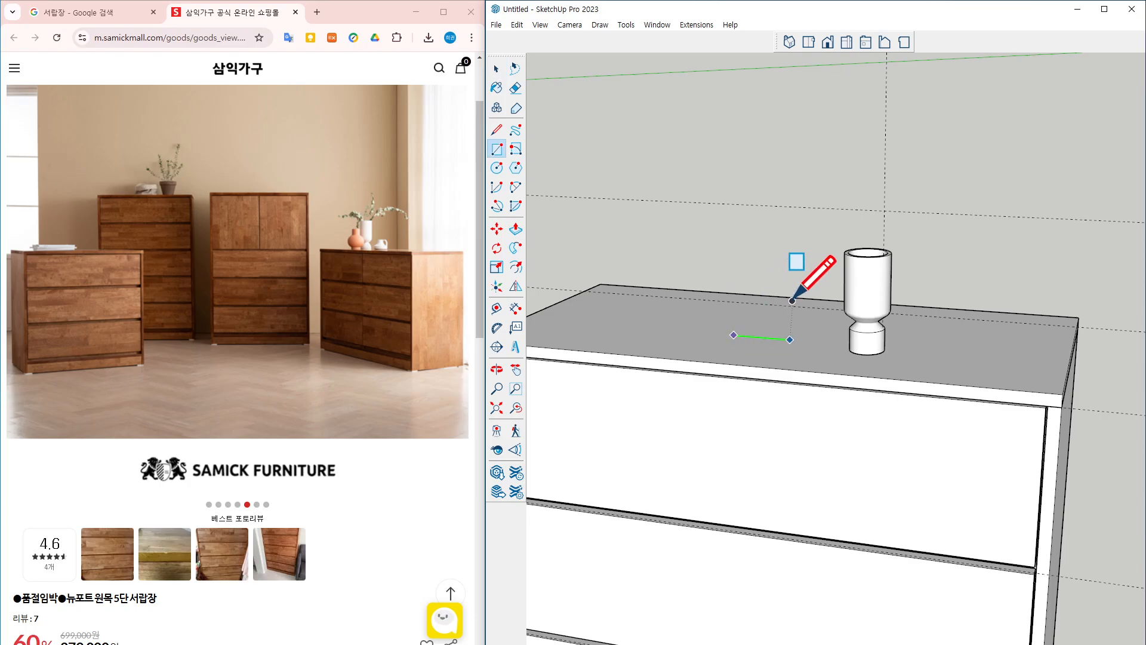
scroll(785, 279, "up", 3)
scroll(787, 281, "up", 2)
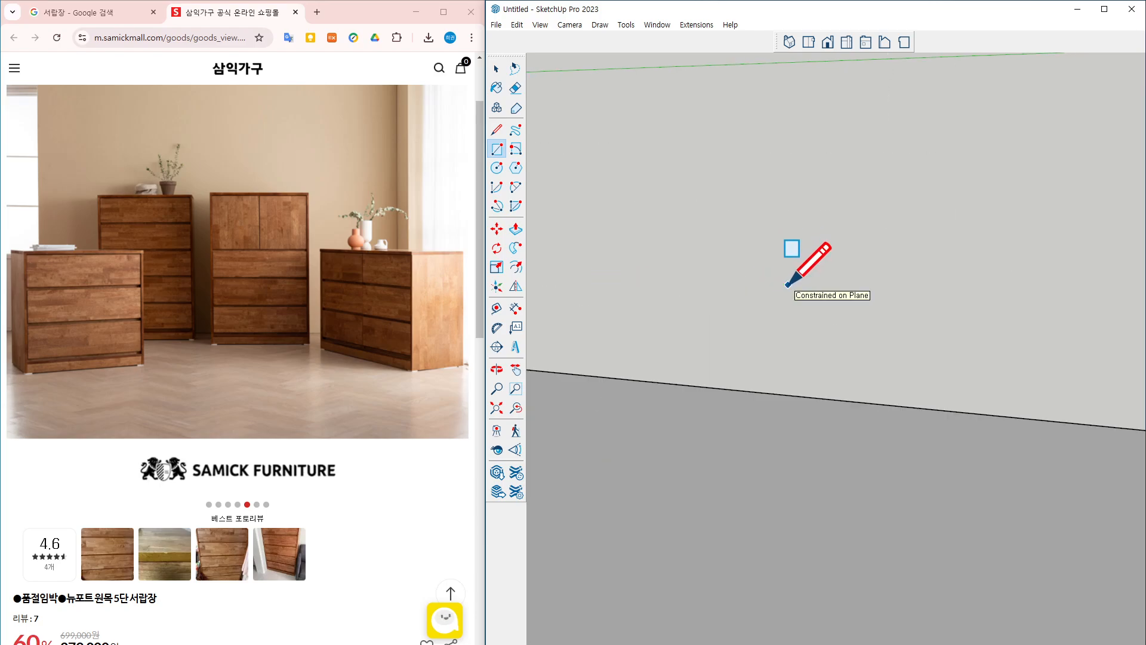
scroll(789, 270, "down", 4)
mouse_move(789, 270)
middle_mouse_down()
mouse_move(875, 235)
mouse_move(811, 264)
middle_mouse_up()
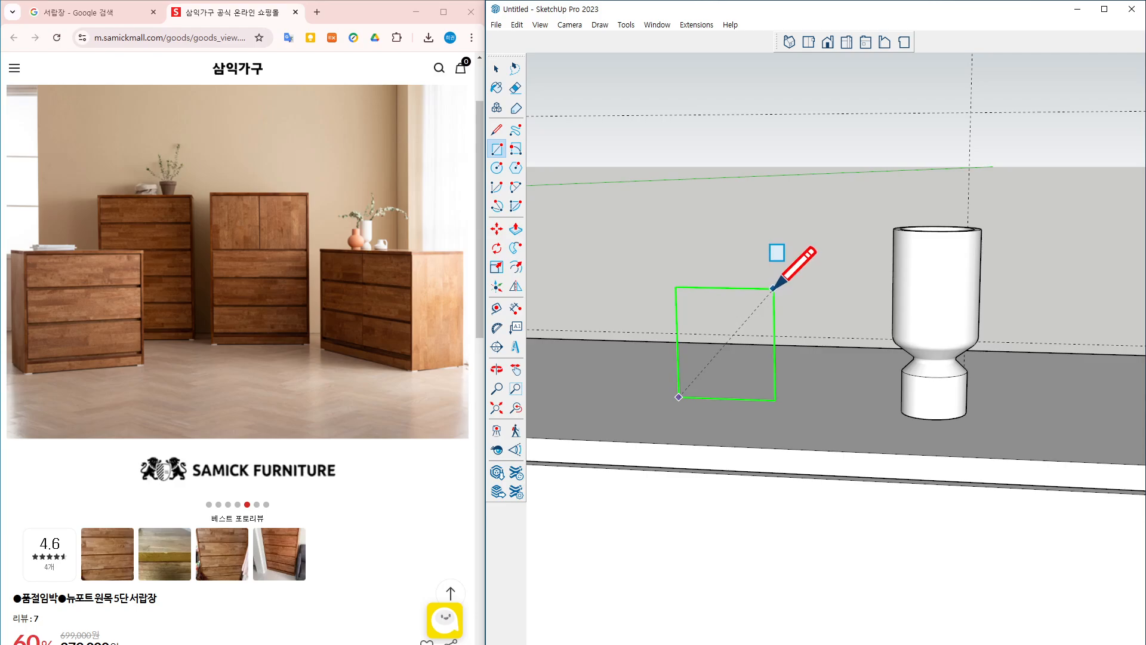
left_click(774, 288)
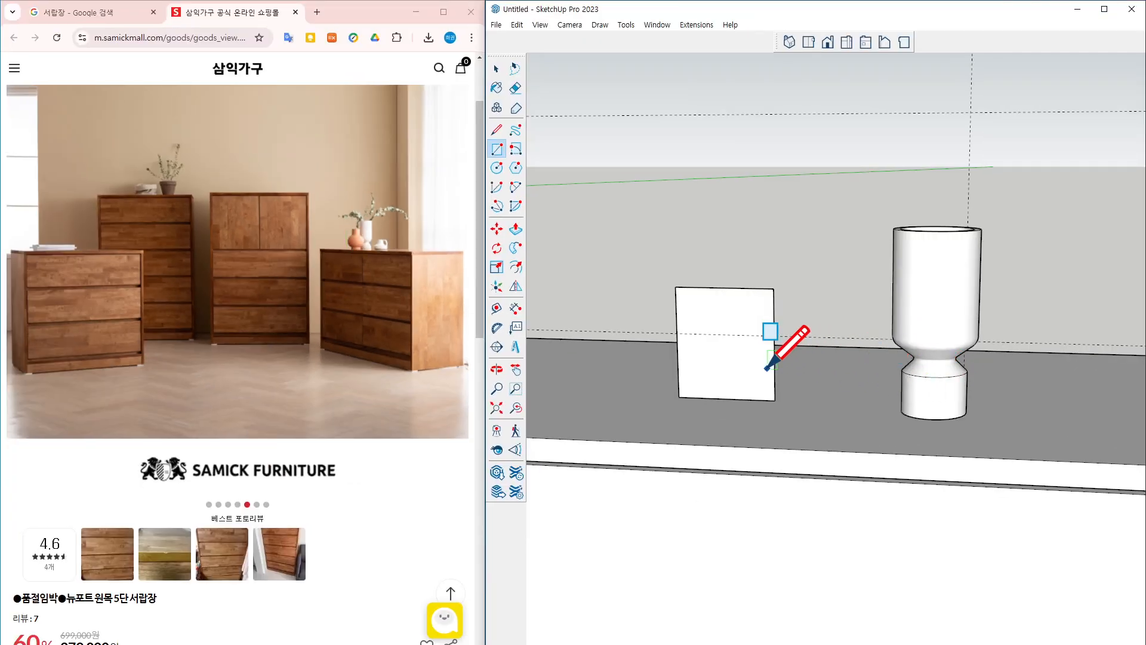
Narrow the upright rectangle by moving its side edge nearest the vase inward along the red axis
mouse_move(767, 366)
middle_mouse_down()
mouse_move(750, 325)
mouse_move(767, 348)
middle_mouse_up()
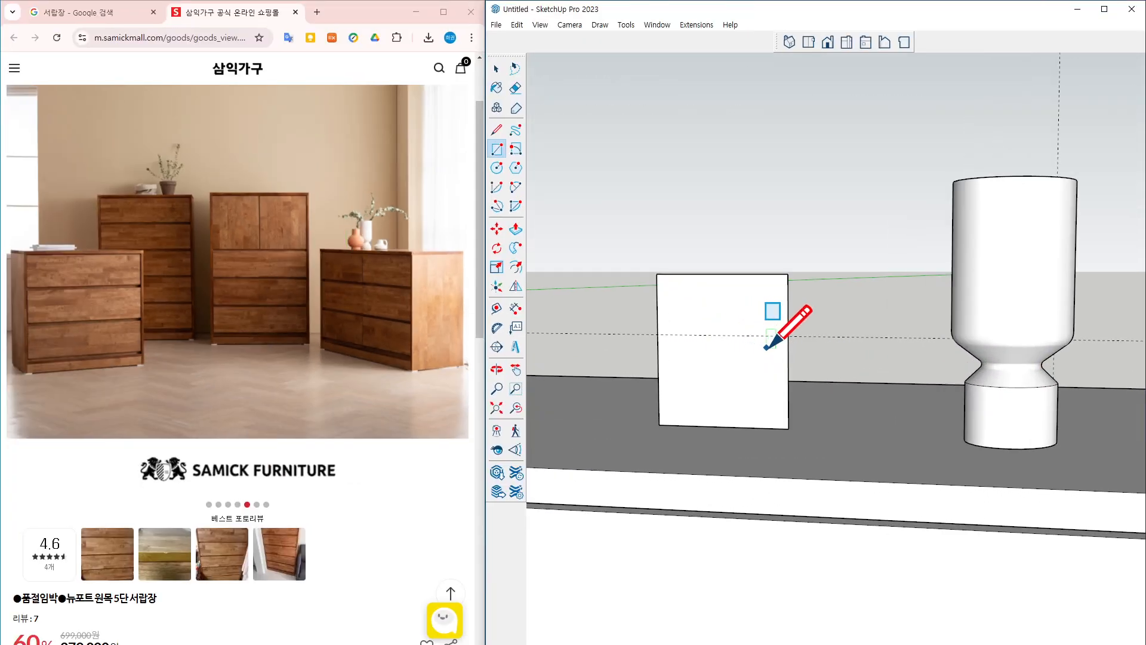
middle_click_drag(729, 294, 720, 308)
key("m")
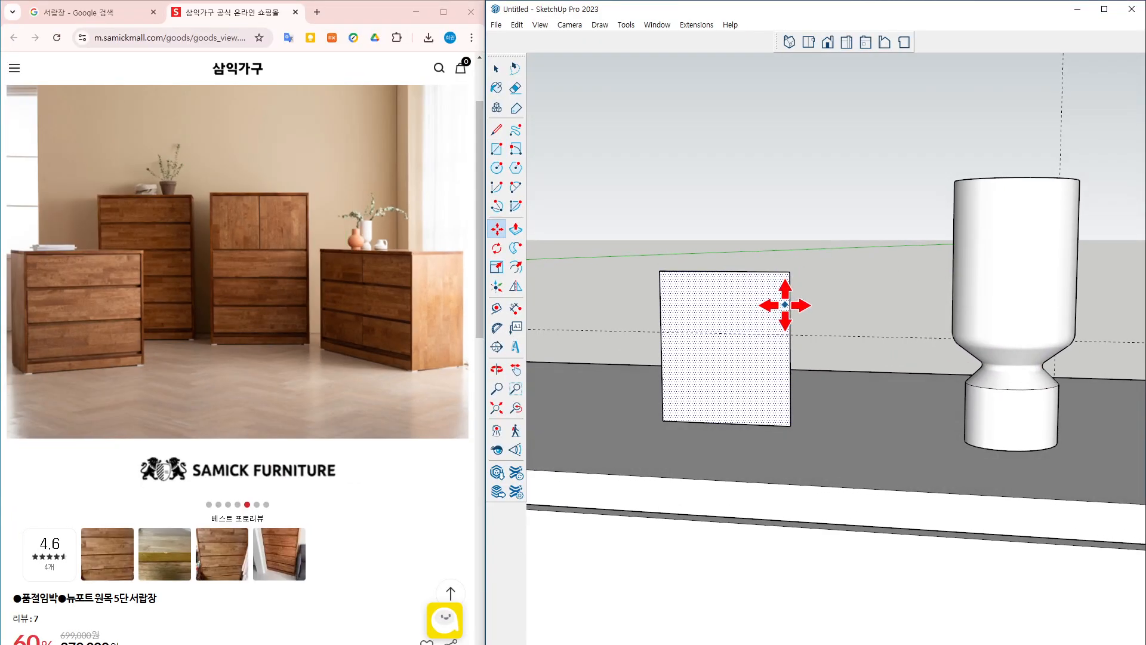
left_click(785, 304)
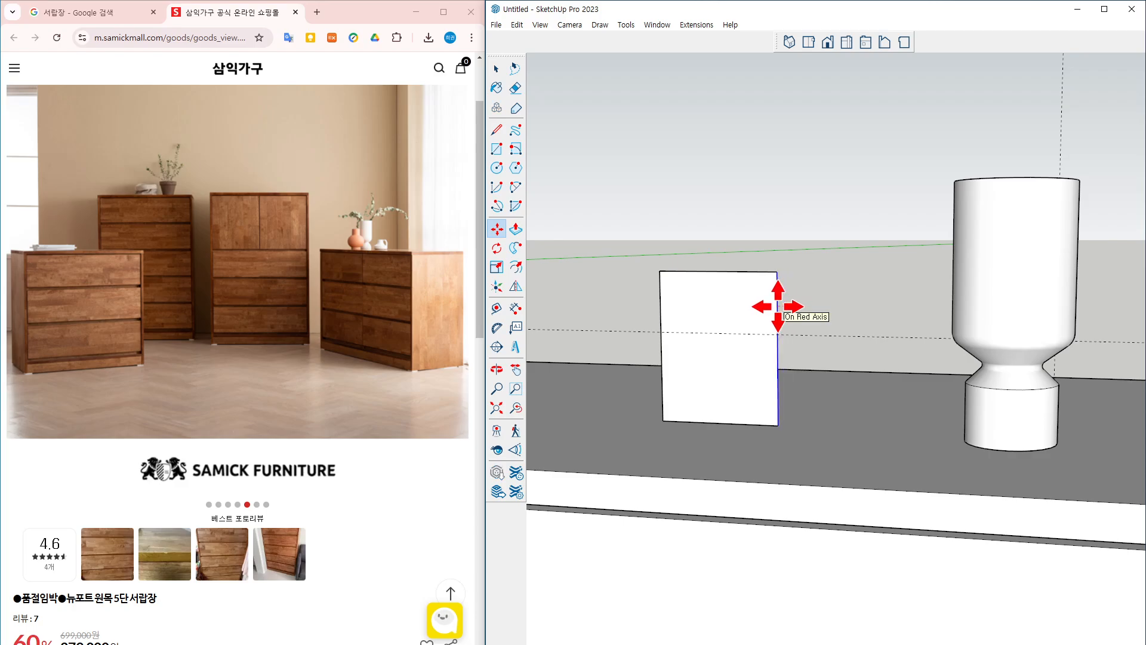
left_click(775, 306)
Split the upright rectangle into two halves with a vertical line between the midpoints of its horizontal edges
middle_click_drag(793, 314, 801, 327)
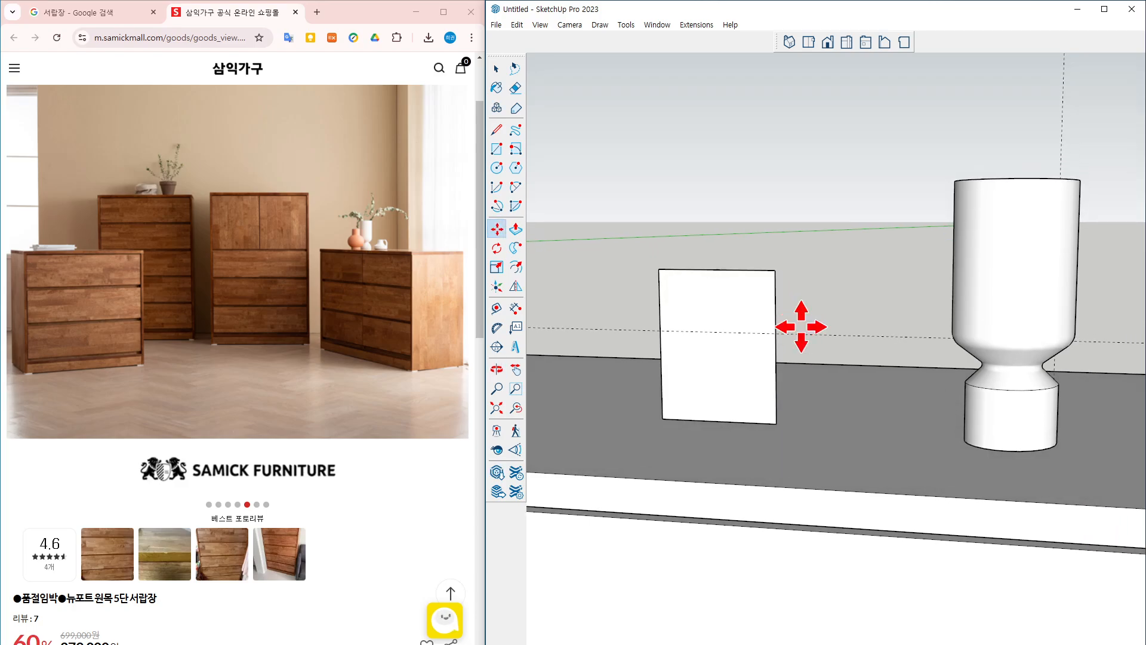
key("l")
left_click(717, 269)
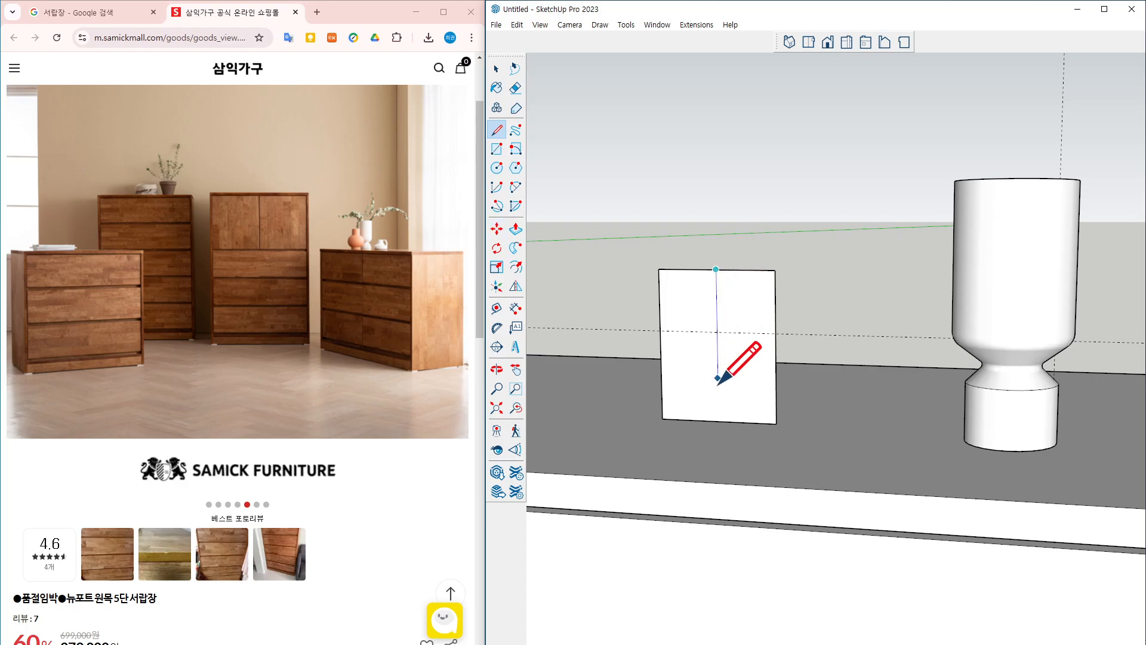
left_click(719, 422)
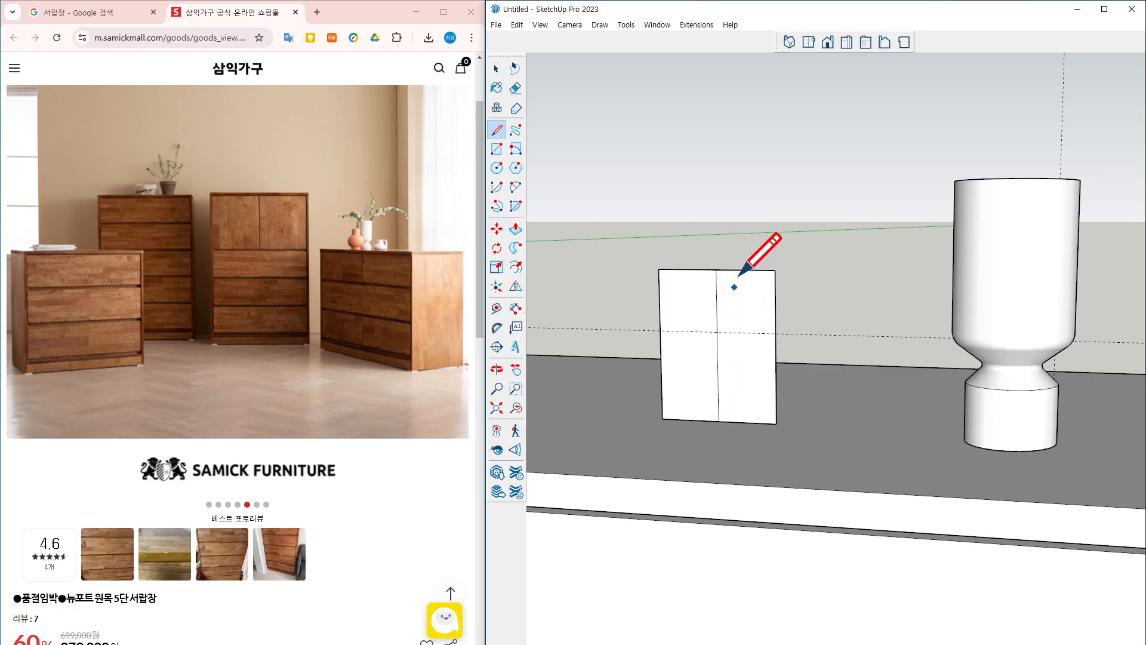
Lay out horizontal guides across the split rectangle, one about 81 mm above its base, and draw the vase body's bulging arc beside the centre line
middle_click_drag(766, 325, 770, 310)
key("t")
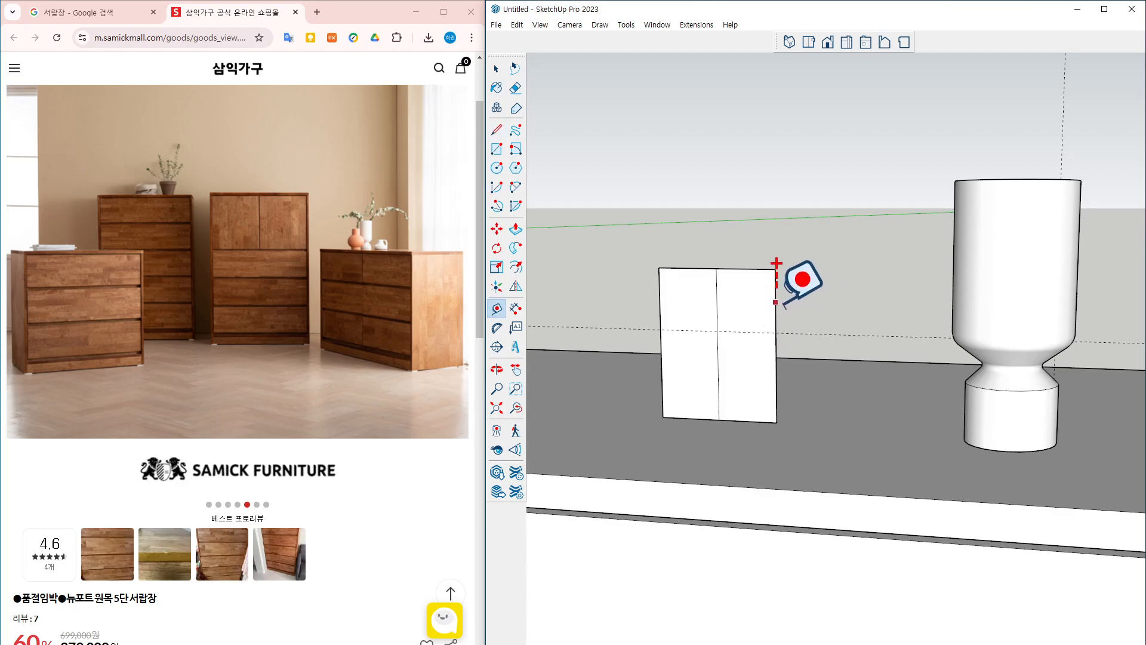
left_click(775, 303)
scroll(742, 306, "up", 1)
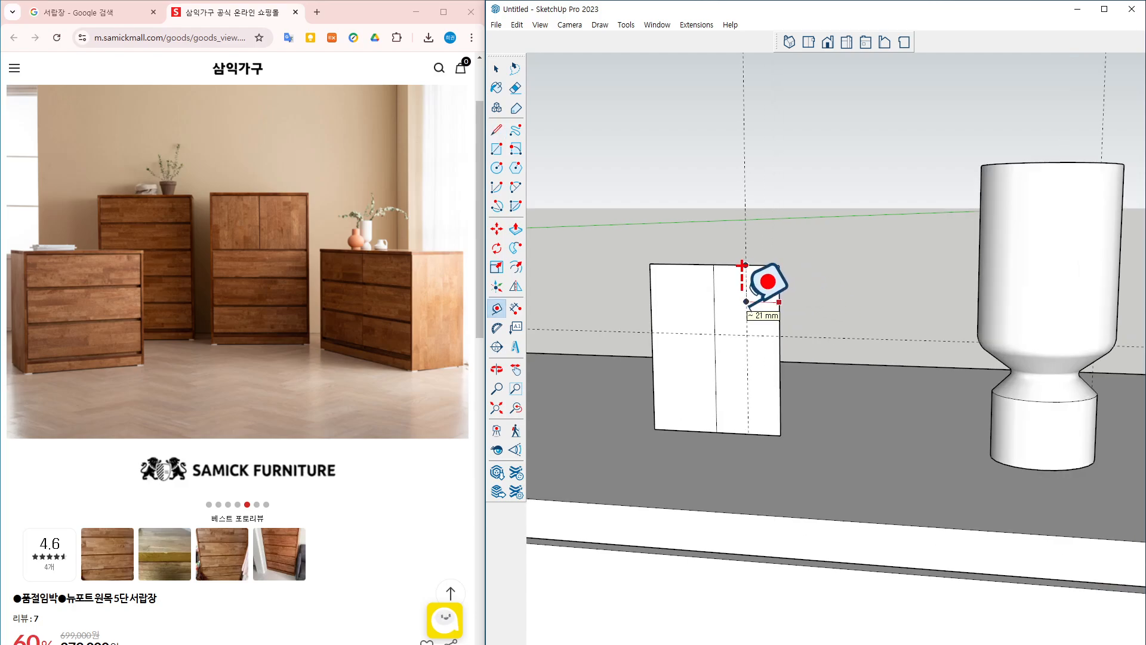
key("Escape")
left_click(747, 434)
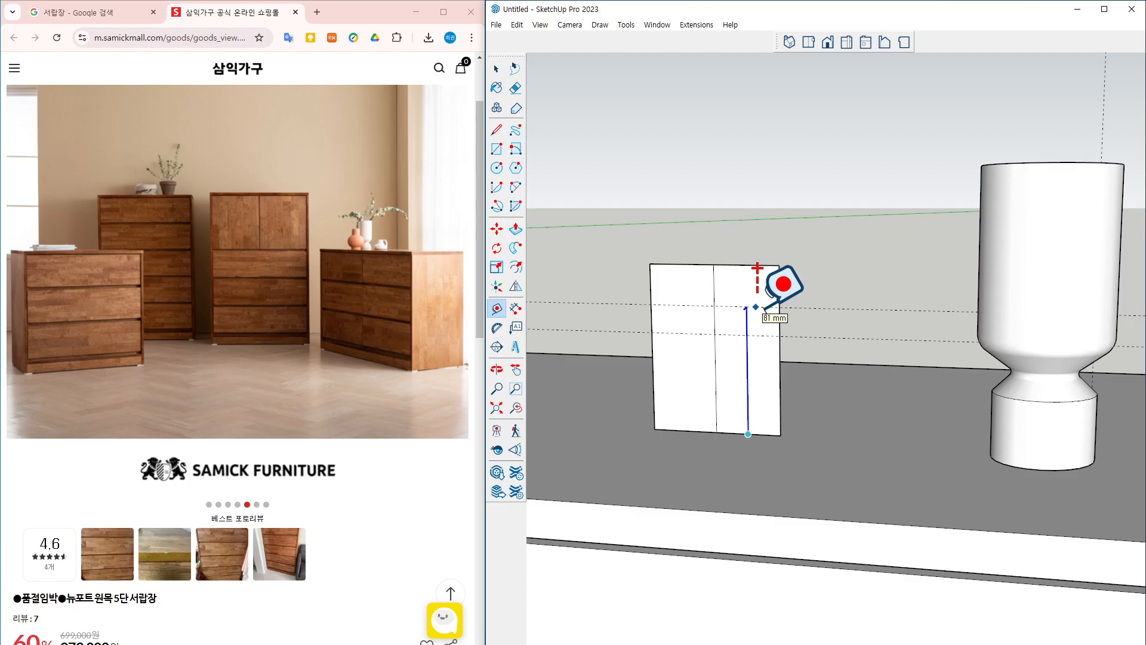
key("Escape")
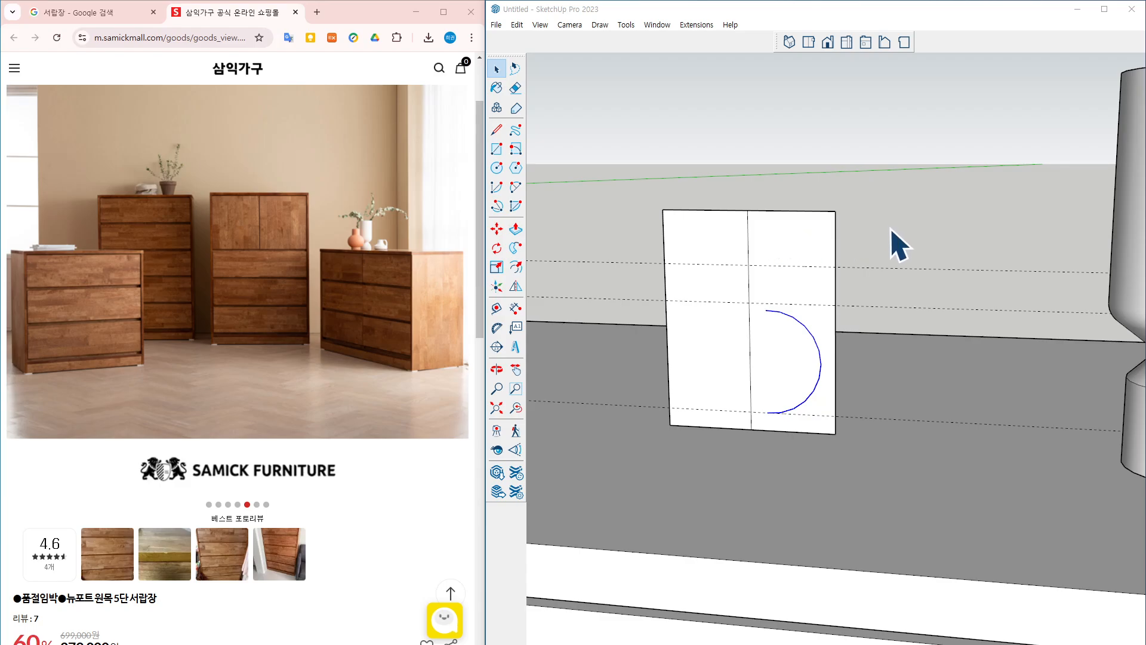
Draw the neck outline from the arc's upper end straight up to the top guide and across to the centre line
key("l")
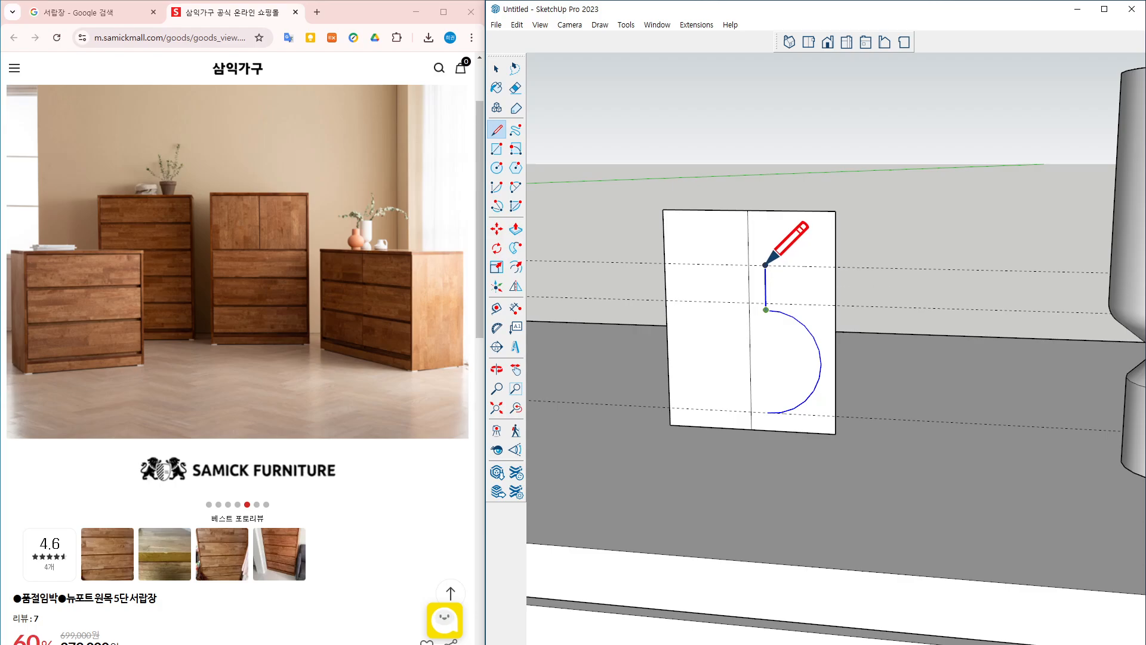
left_click(766, 265)
left_click(748, 265)
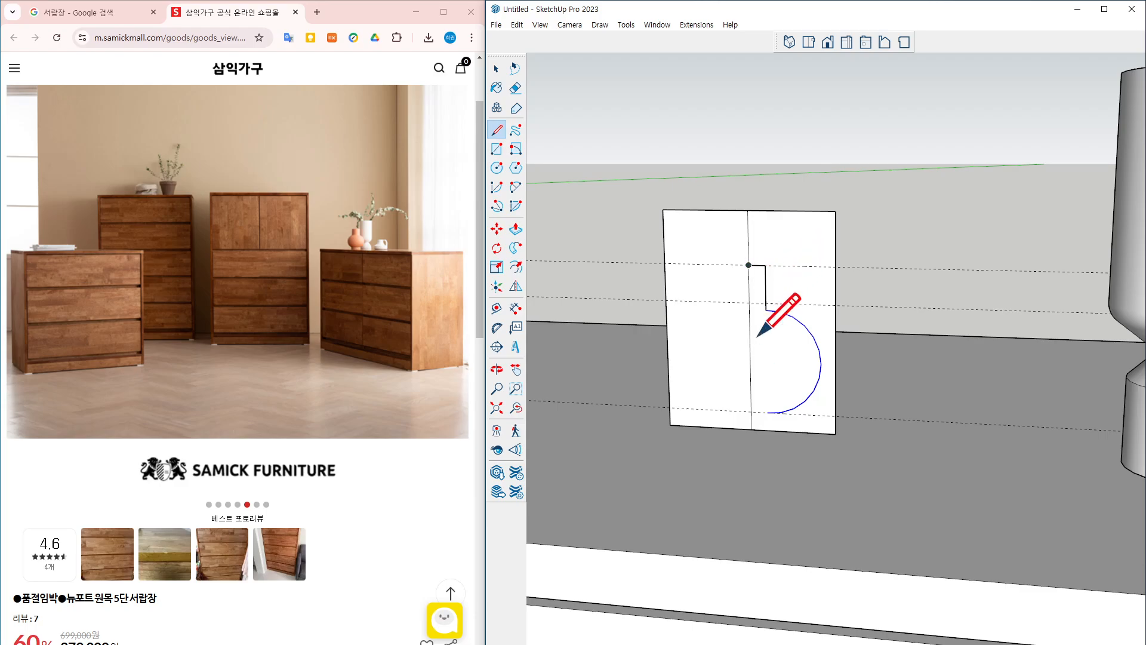
Draw the foot's vertical line between the rectangle's base edge and the lower part of the arc
left_click(750, 412)
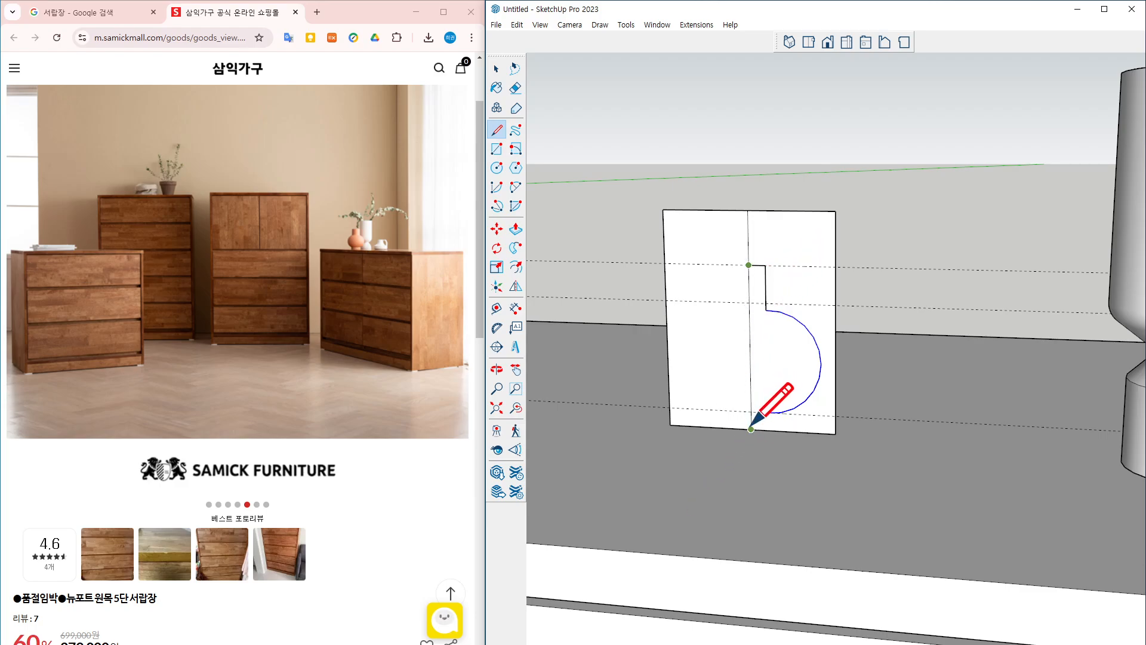
left_click(769, 412)
scroll(776, 428, "up", 1)
scroll(776, 427, "up", 1)
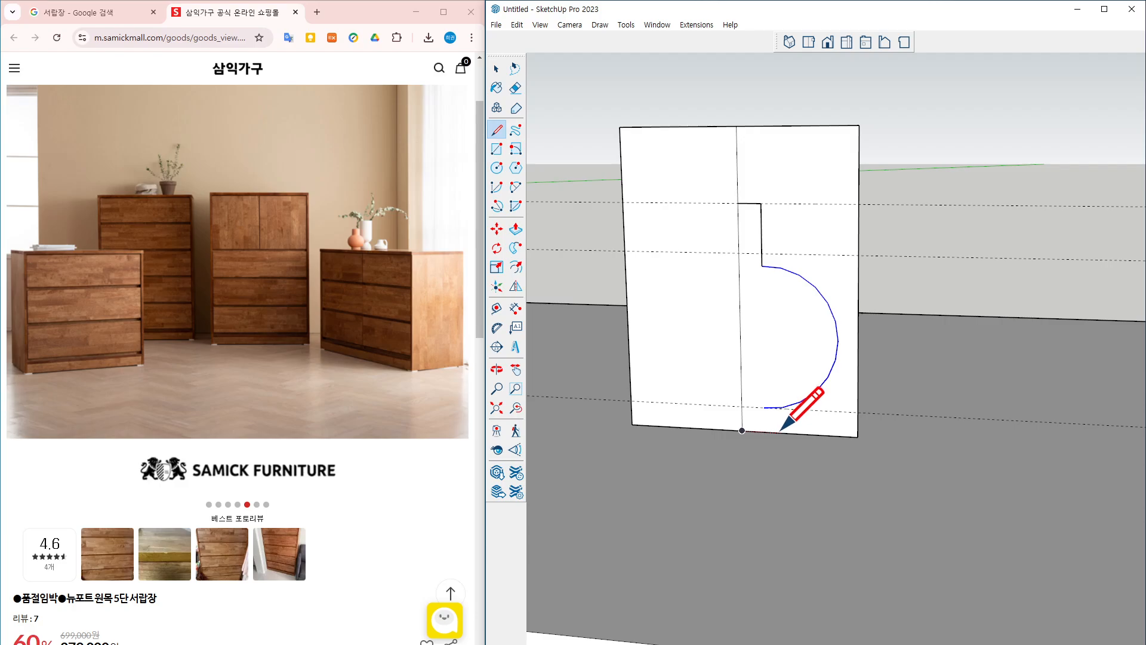
left_click(781, 432)
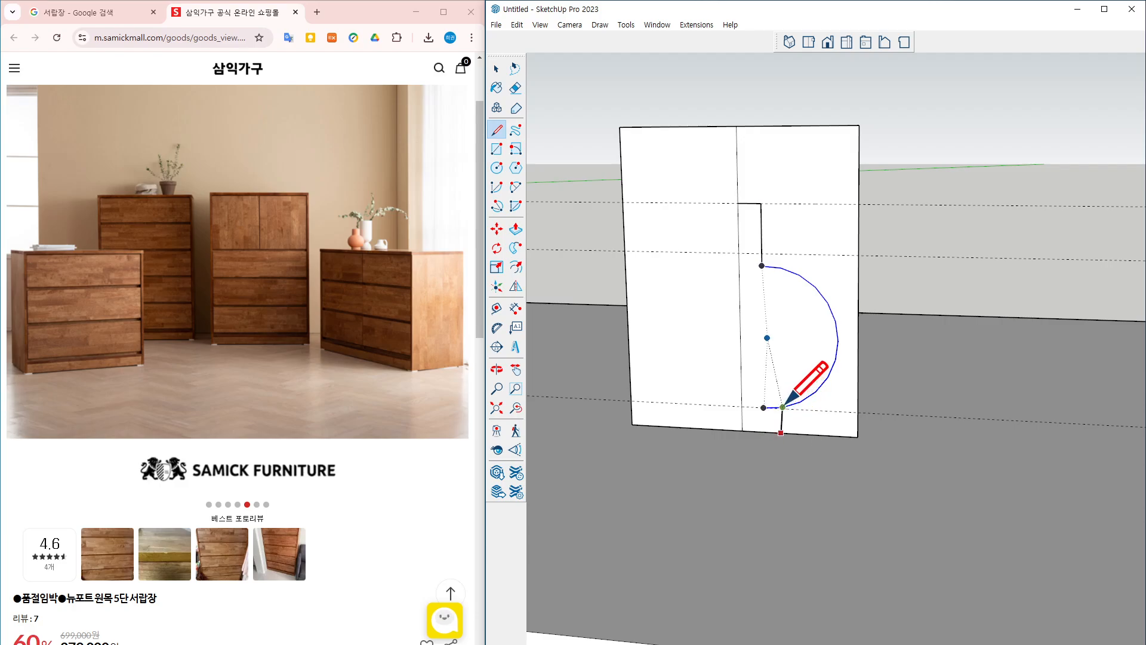
scroll(781, 396, "up", 3)
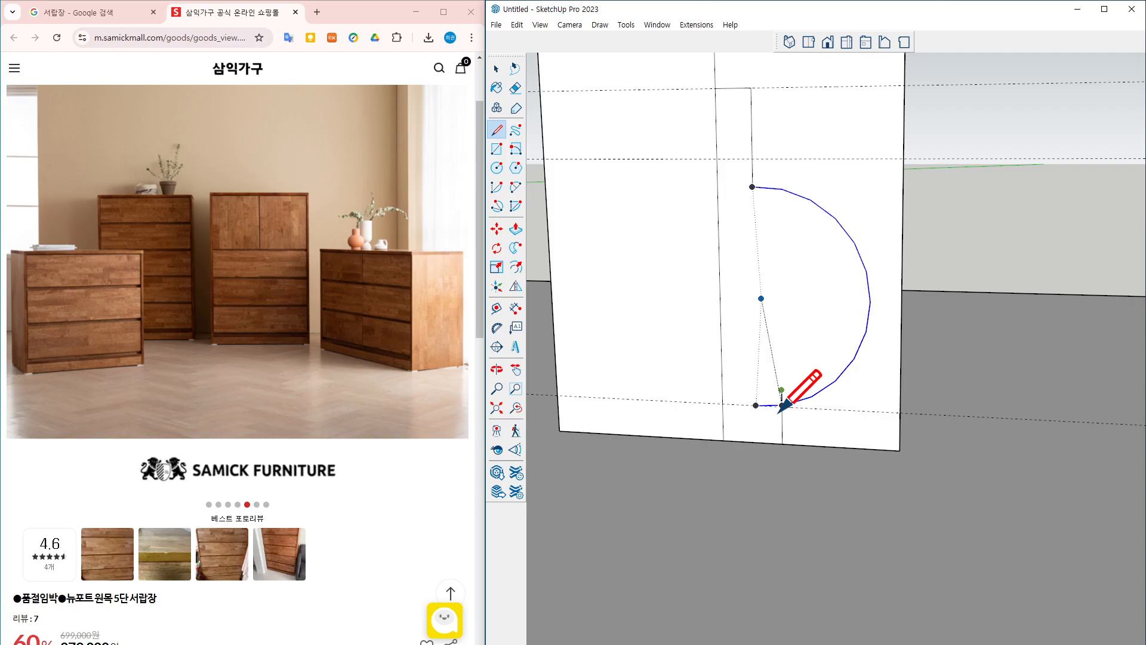
Erase the arc's overhanging lower end and all rectangle edges outside the vase's half profile
key("e")
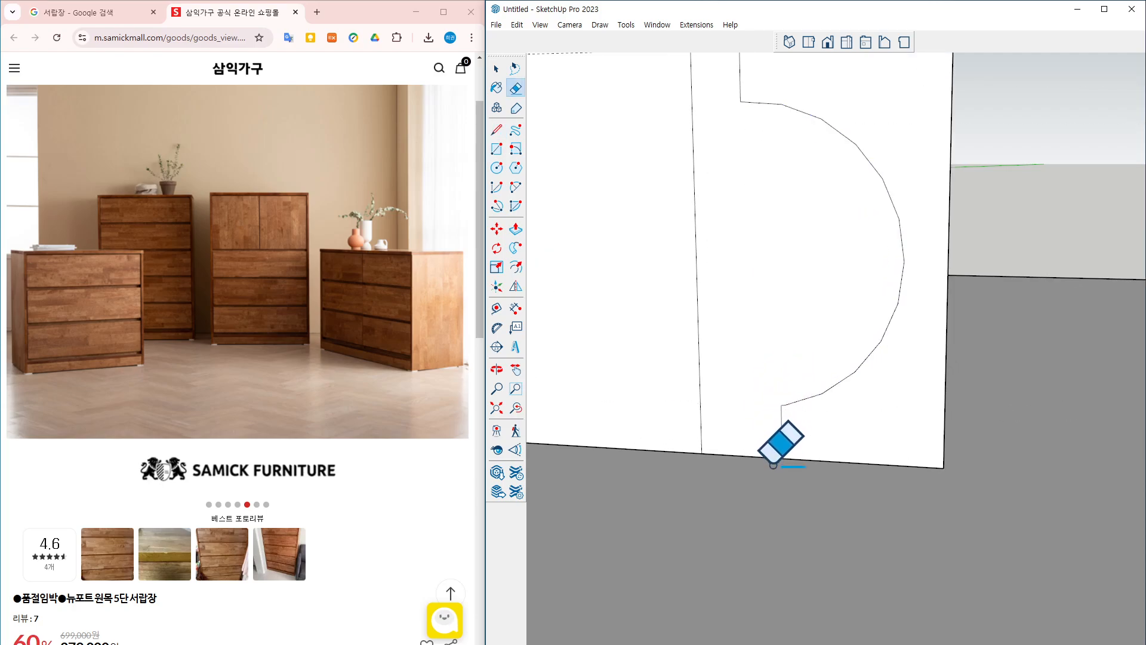
scroll(780, 448, "down", 3)
middle_click_drag(654, 181, 755, 235)
key("space")
key("e")
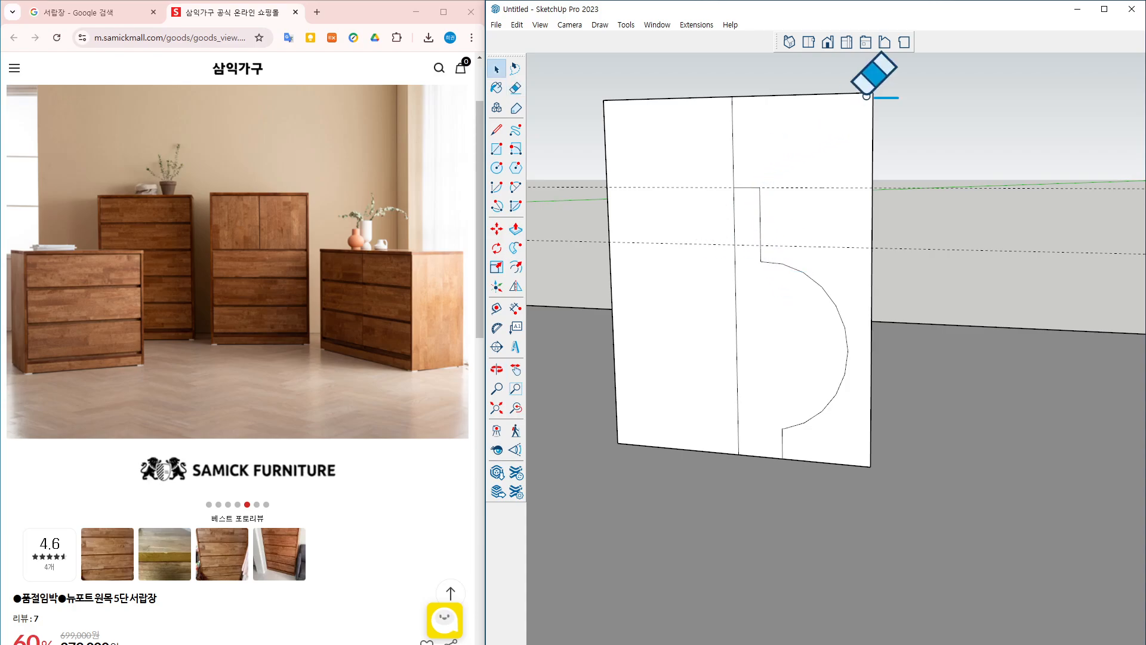
mouse_move(919, 83)
left_mouse_down()
mouse_move(760, 112)
mouse_move(597, 111)
left_mouse_up()
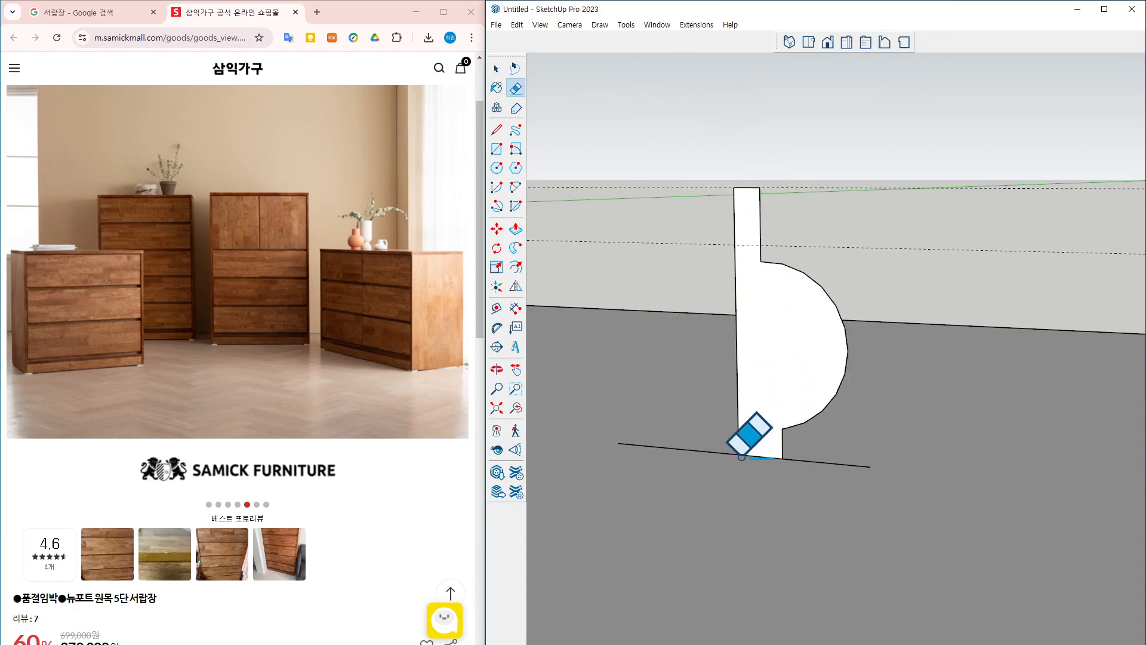
mouse_move(736, 450)
left_mouse_down()
mouse_move(700, 446)
mouse_move(860, 472)
left_mouse_up()
key("space")
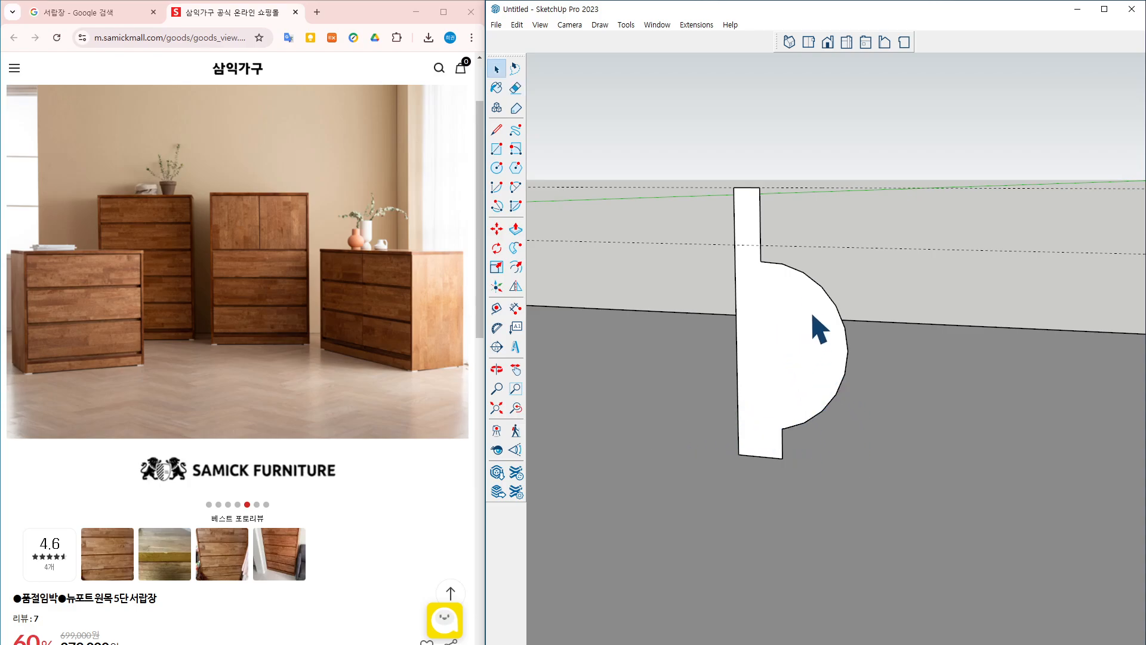
Offset the half profile's outer edges inward by a thin wall thickness, leaving out the centre line and the top edge
double_click(800, 337)
left_click_drag(739, 159, 709, 245, "ctrl+shift")
left_click(515, 268)
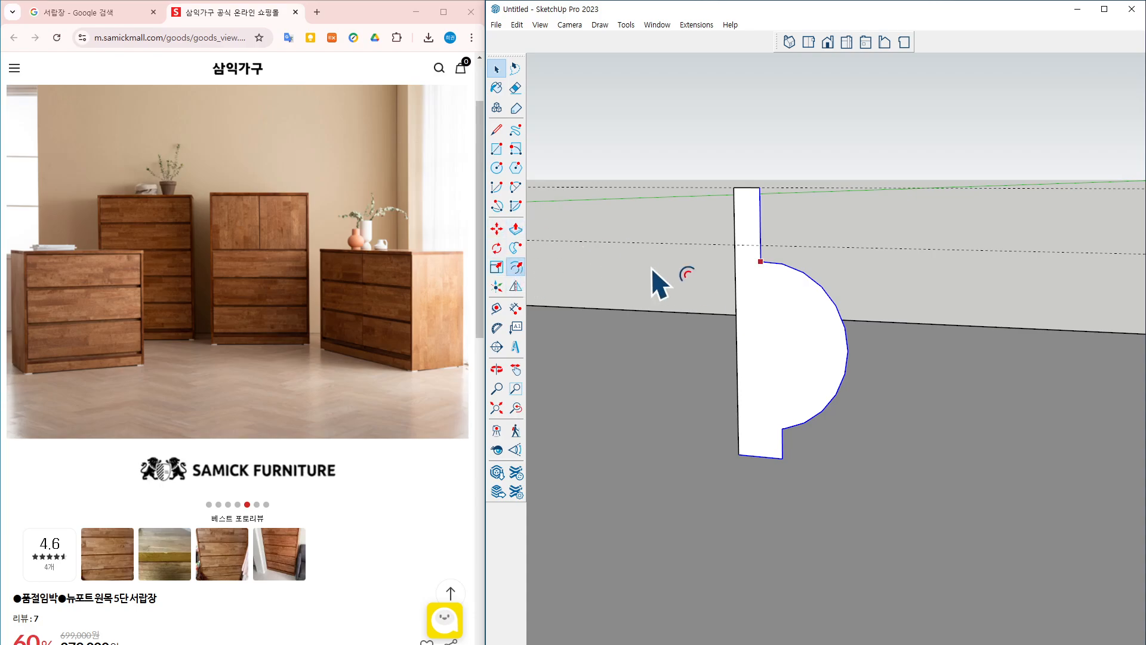
left_click(819, 287)
left_click(800, 286)
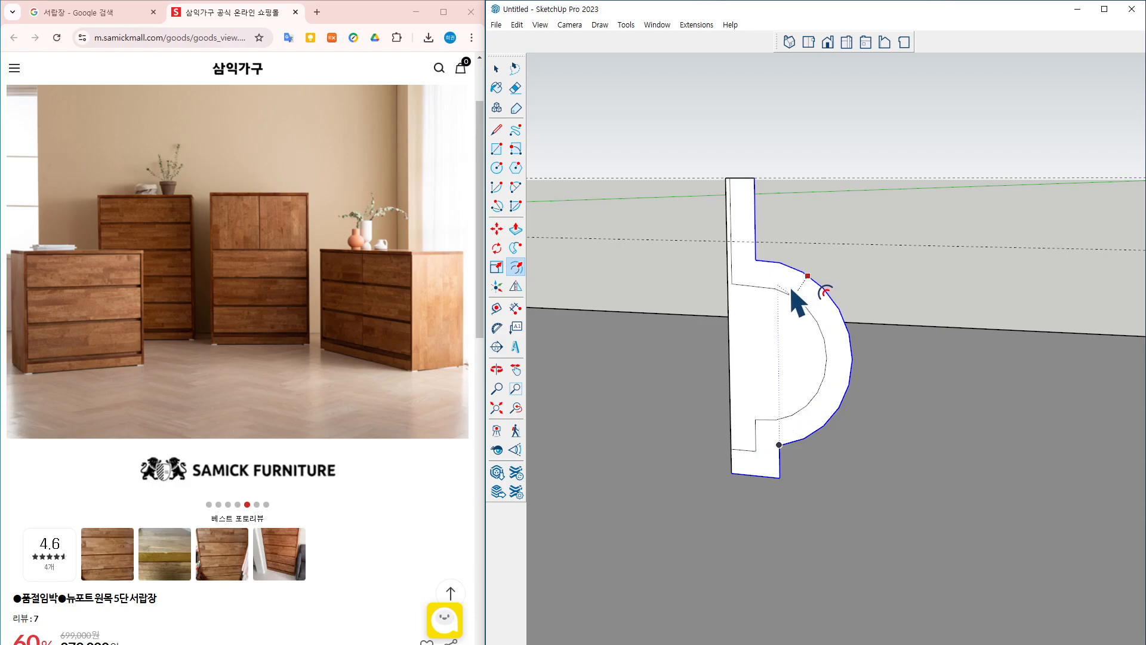
Erase the centre line, the inner area and the nearby guides so only the thin wall profile remains
key("e")
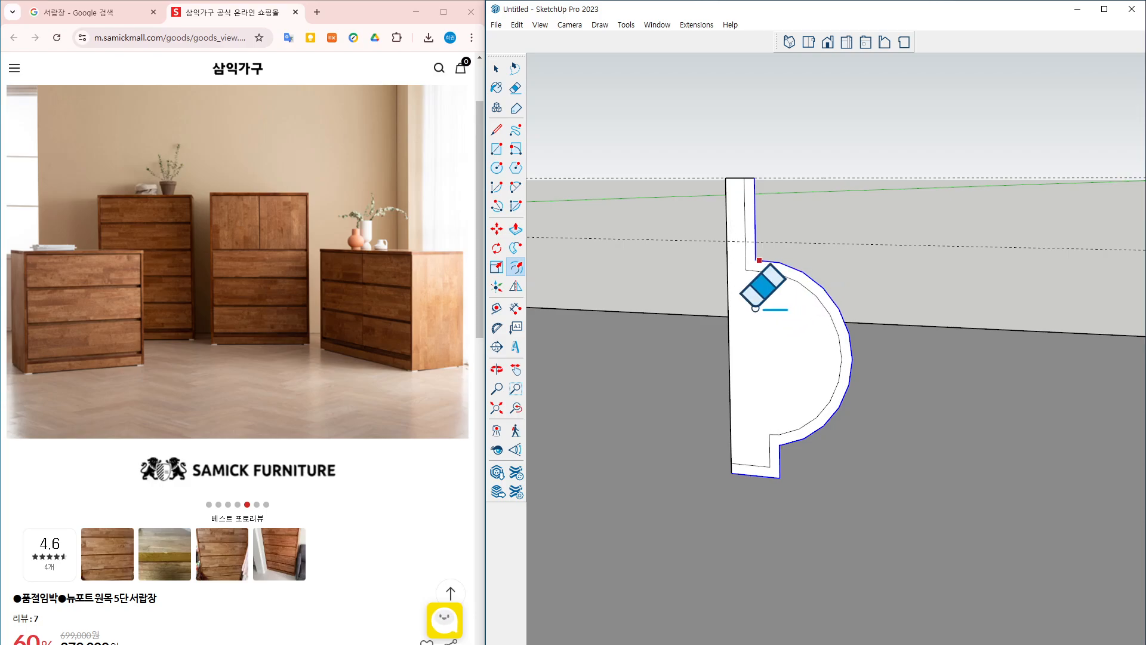
left_click_drag(728, 185, 725, 269)
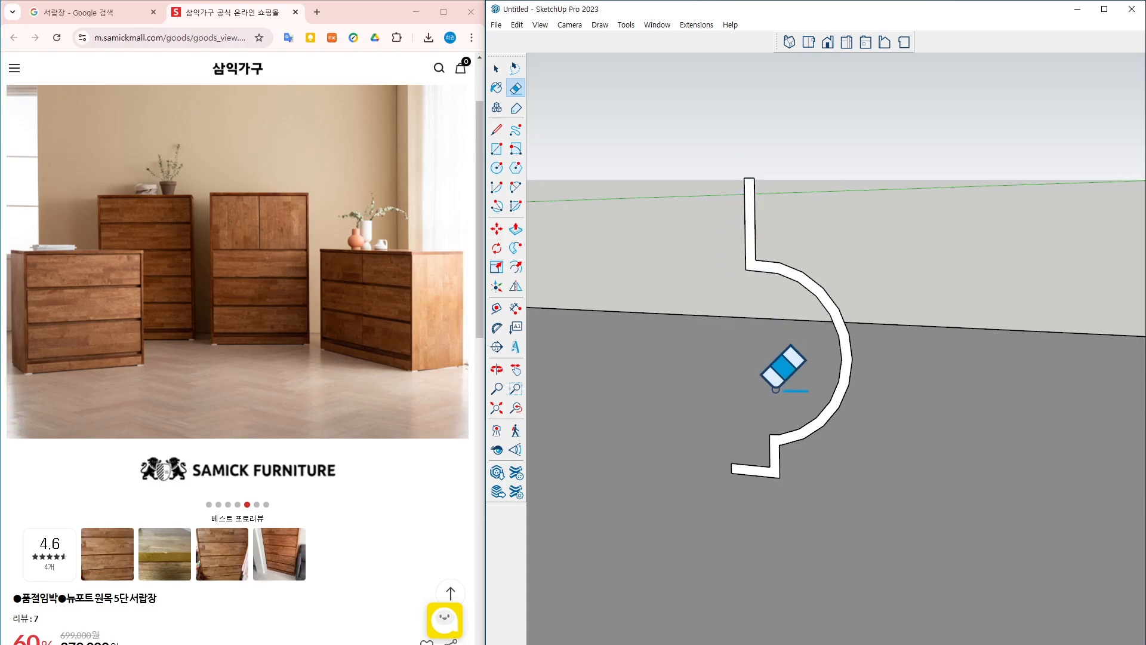
middle_click_drag(735, 406, 766, 407)
key("space")
middle_click_drag(740, 320, 750, 409)
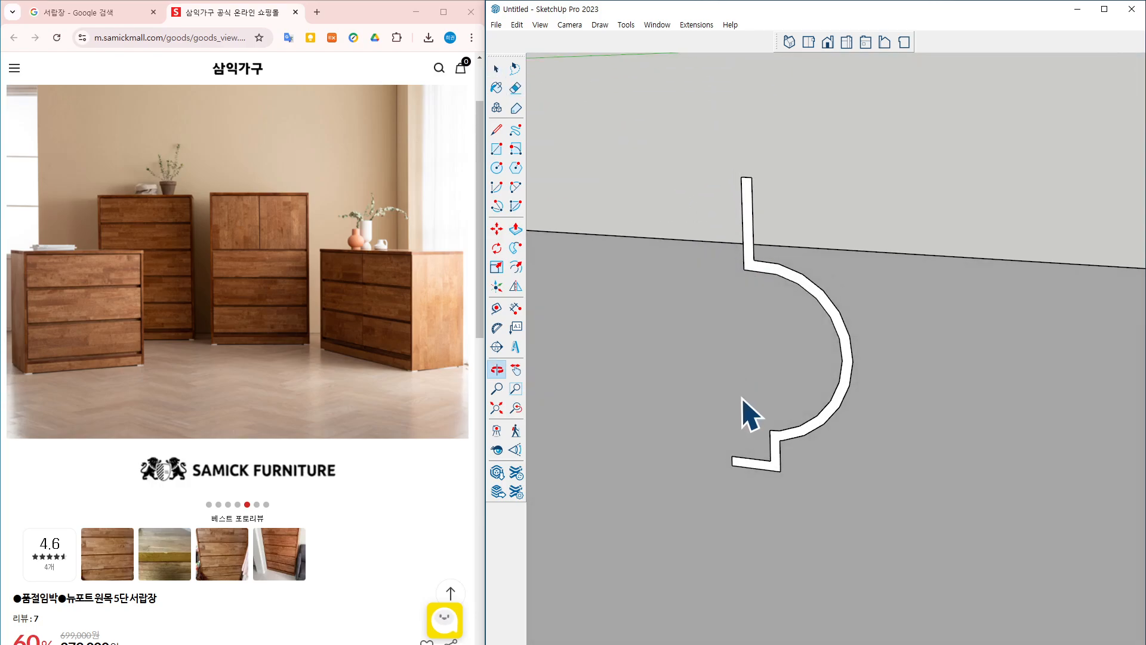
Draw a small horizontal path circle above the wall profile, centred over the inner end of its base
key("c")
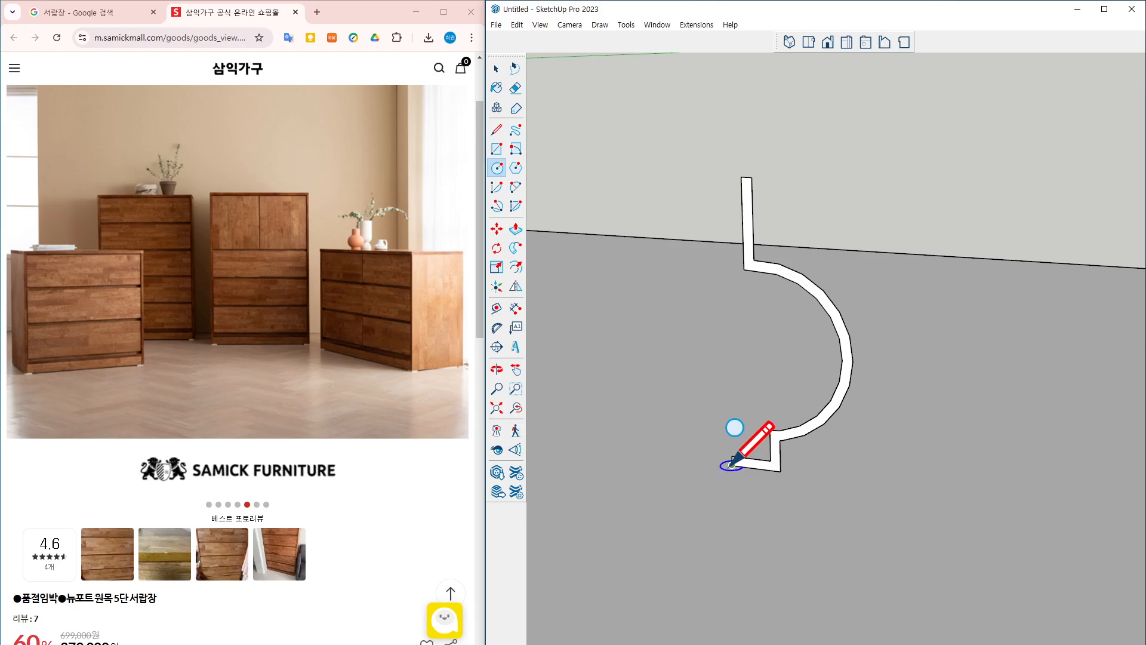
left_click(727, 125)
left_click(757, 121)
middle_click_drag(757, 122, 754, 223)
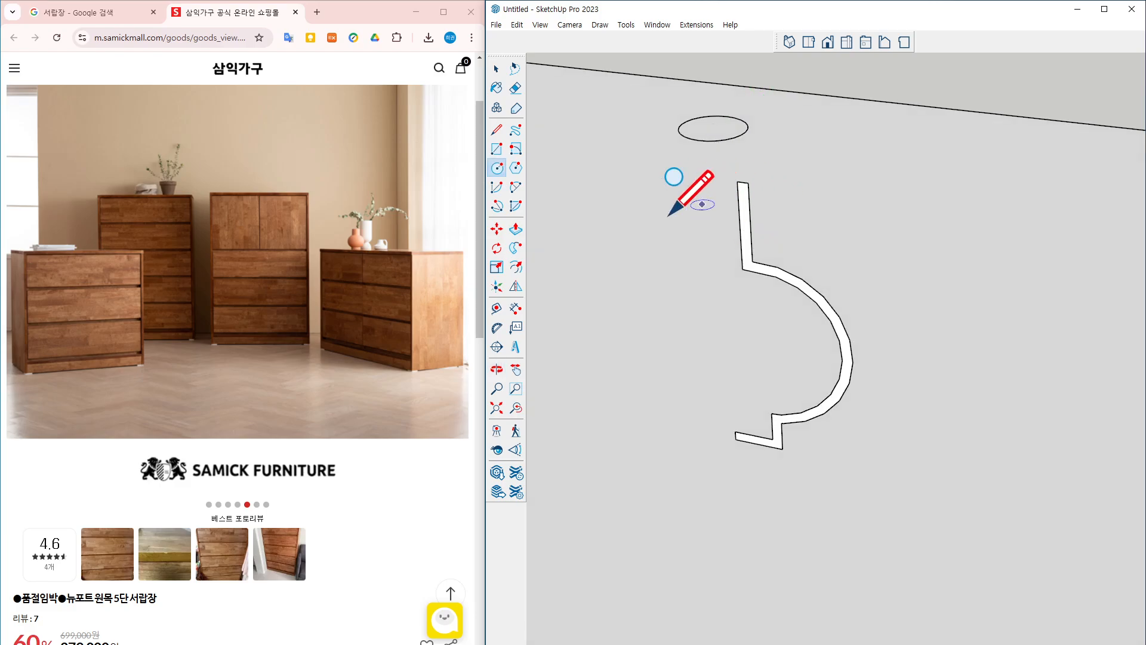
Revolve the wall profile around the circle with Follow Me to form the round vase
key("space")
left_click(704, 132)
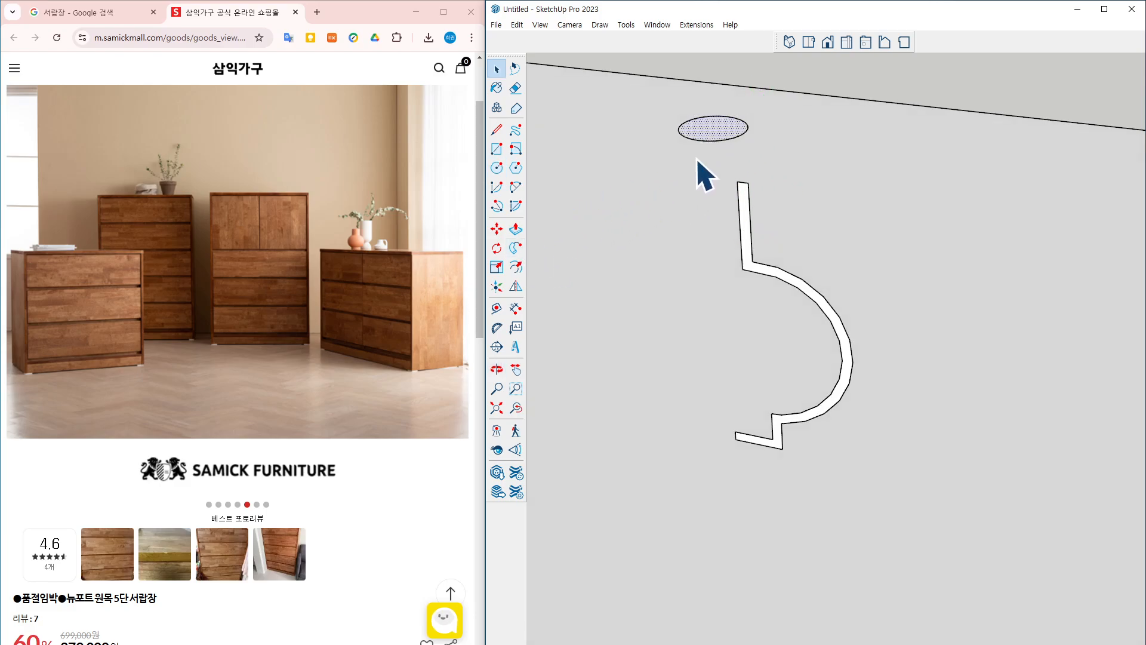
left_click(515, 249)
left_click(819, 302)
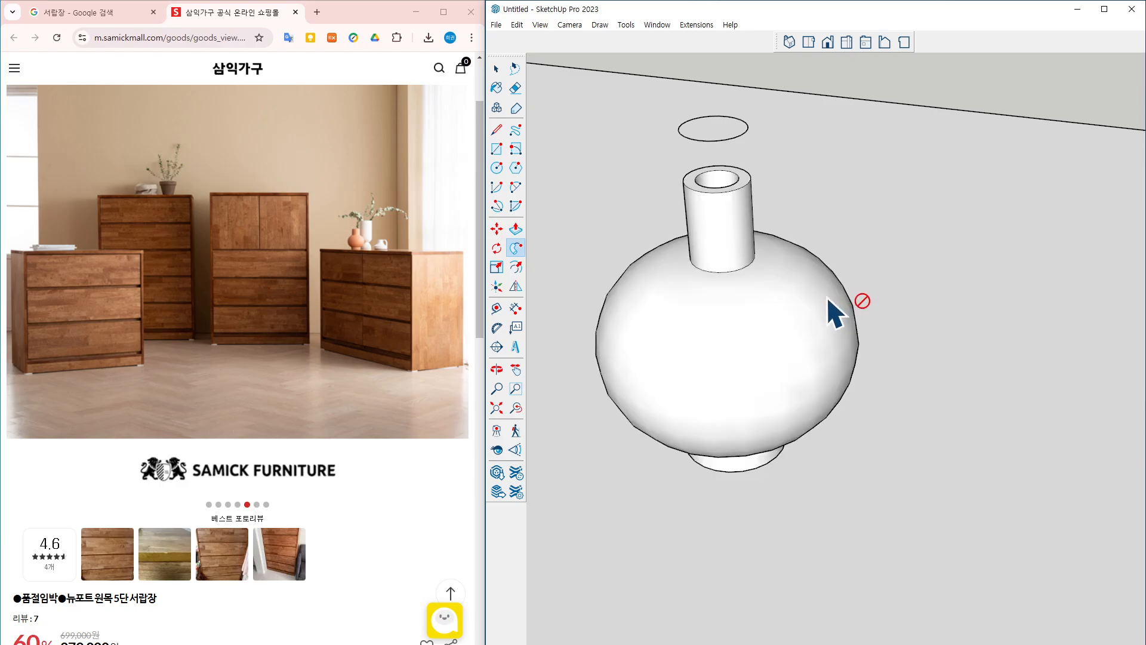
Delete the path circle floating above the round vase
middle_click_drag(826, 299, 881, 239)
key("space")
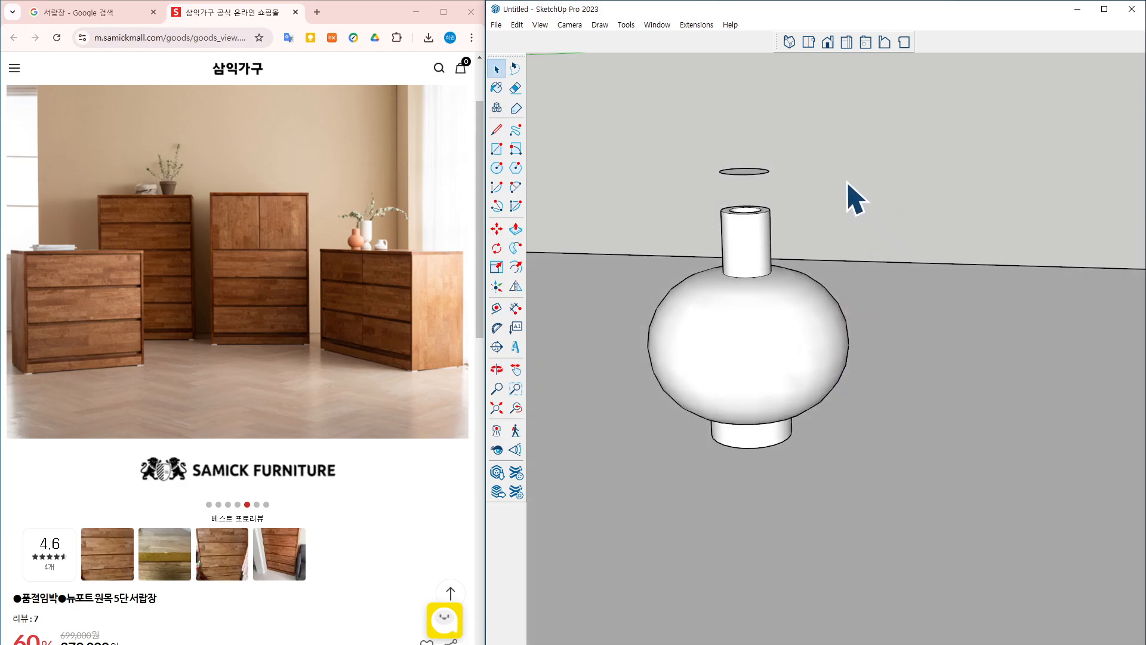
left_click(758, 173)
key("Delete")
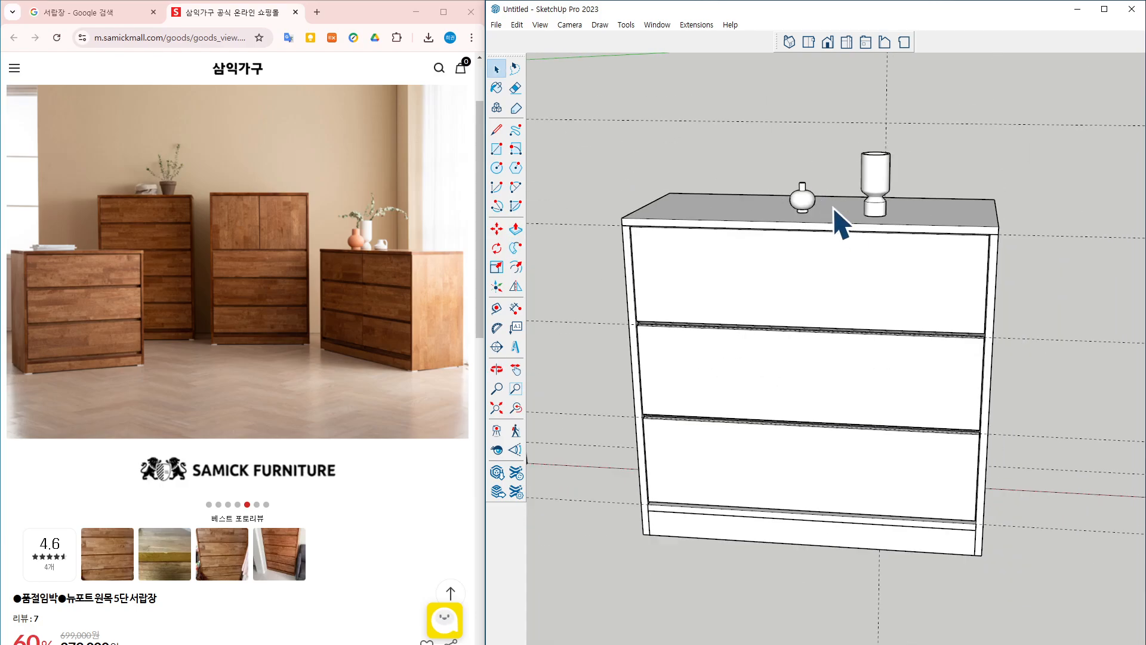